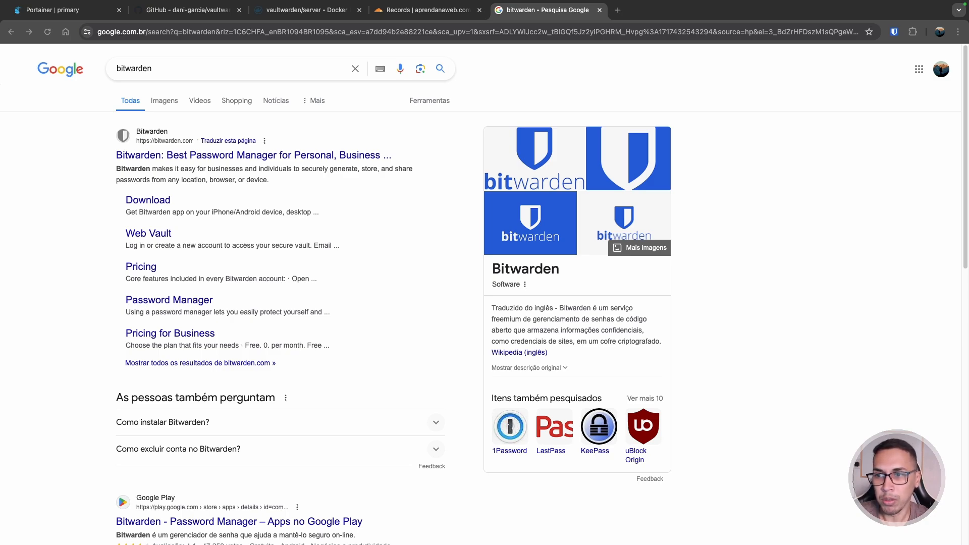
- Open bitwarden.com from the top search result for bitwarden
left_click(263, 151)
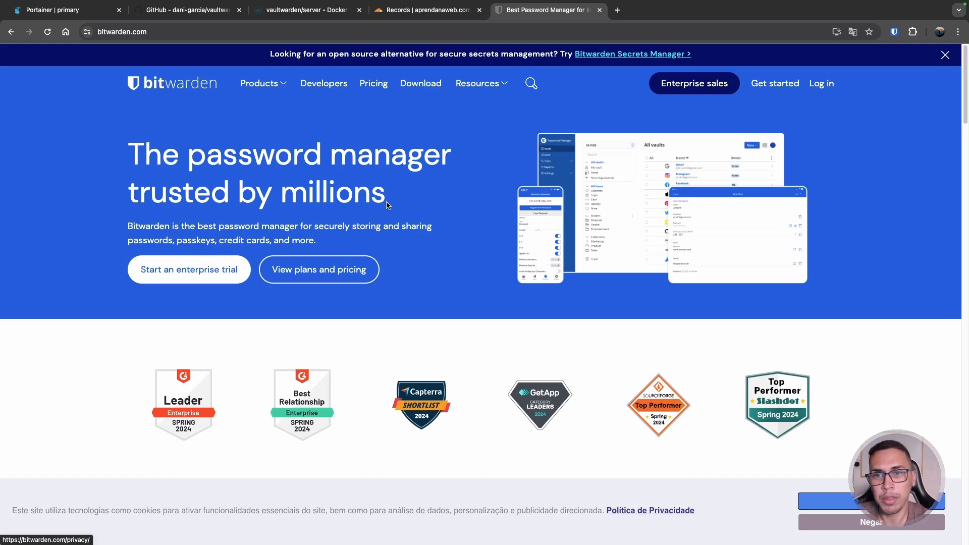
- Show Bitwarden's Personal pricing: Free at $0, Premium under $1, Families at $3.33/month
left_click(374, 83)
scroll(355, 137, "down", 2)
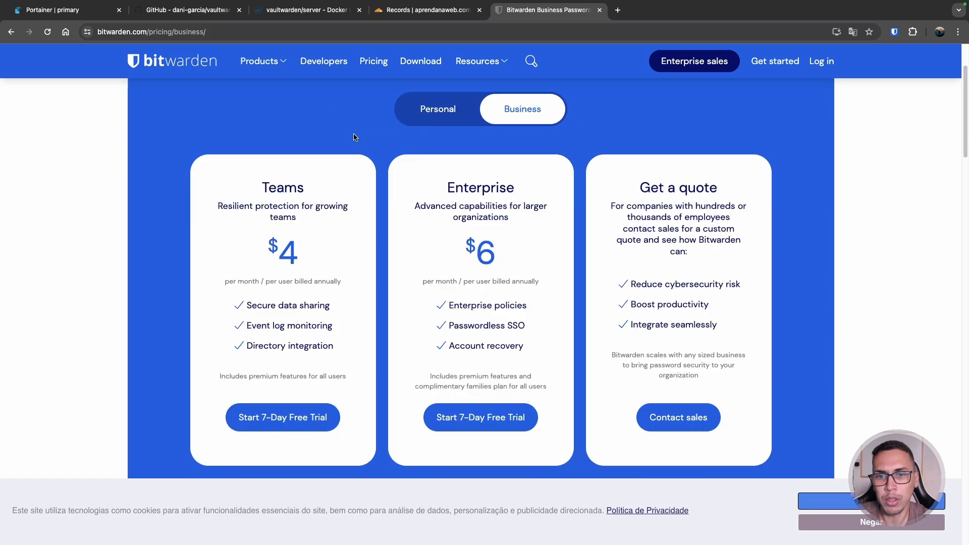
scroll(291, 257, "down", 1)
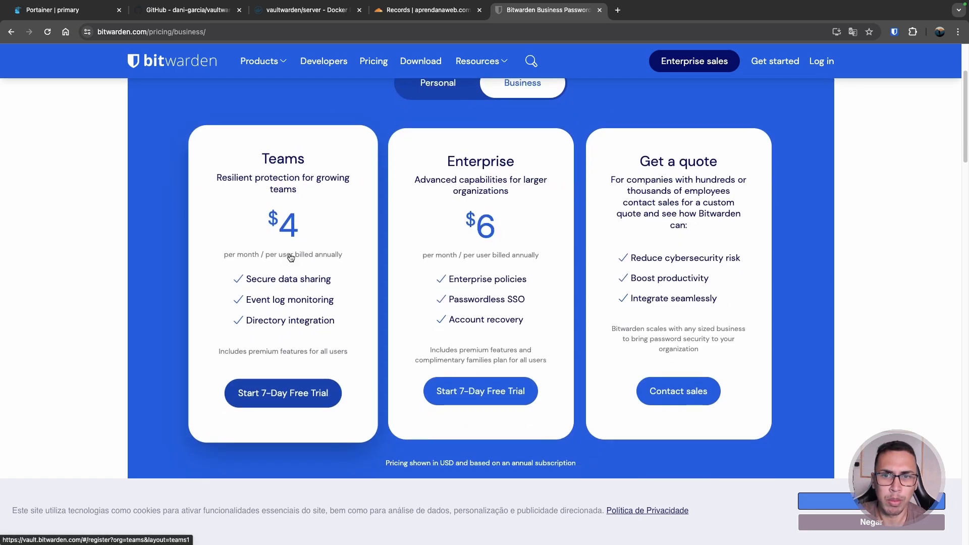
scroll(292, 258, "up", 3)
left_click(432, 217)
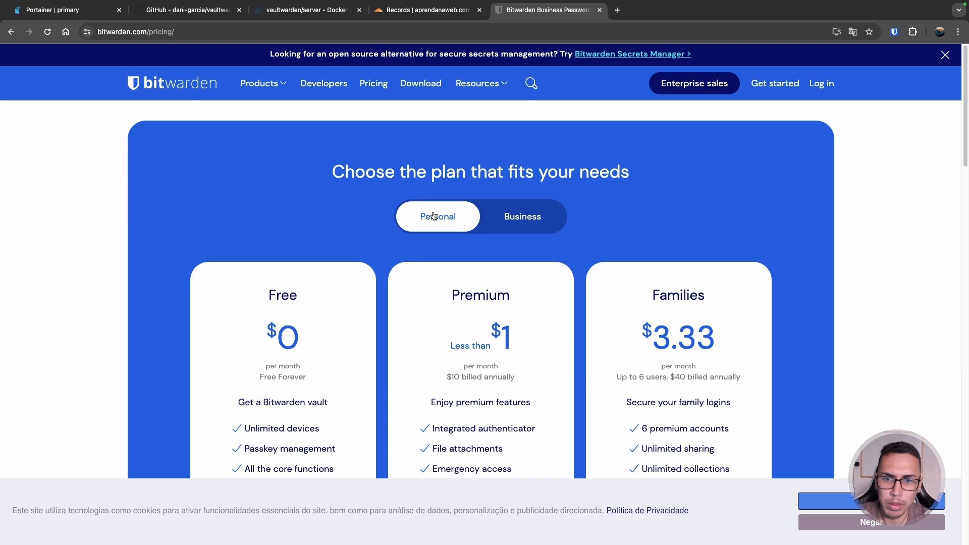
scroll(448, 173, "down", 1)
scroll(448, 173, "down", 3)
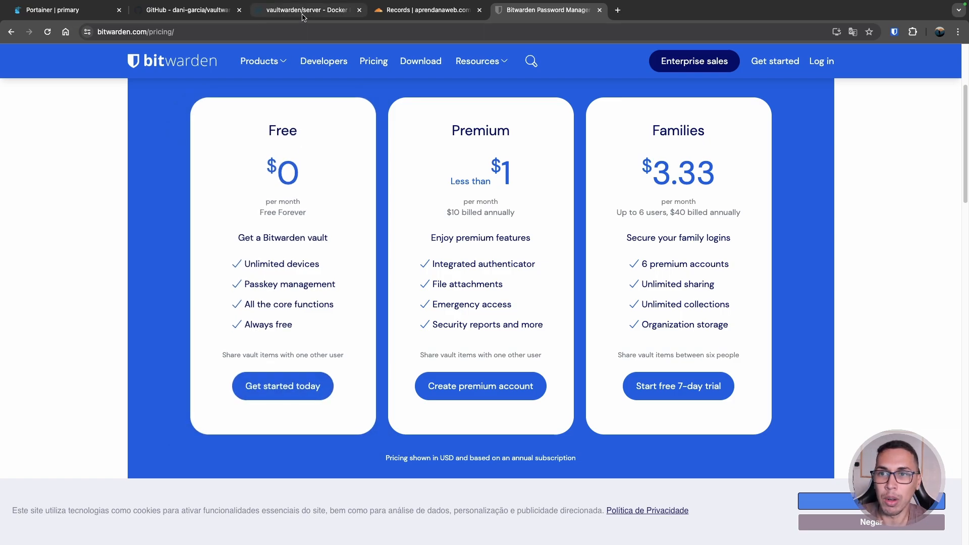
- Browse the dani-garcia/vaultwarden GitHub repo and show the Bitwarden extension's saved login for it
left_click(209, 18)
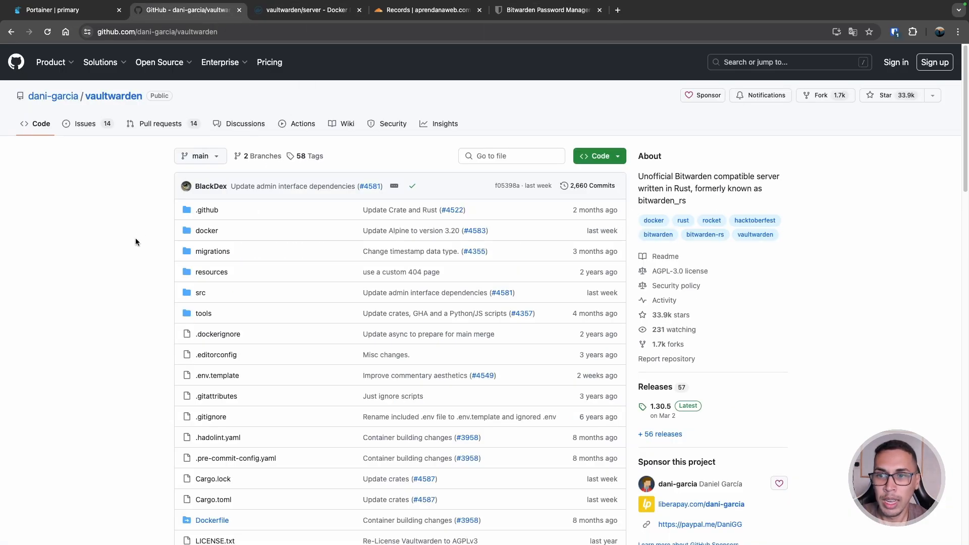
scroll(135, 243, "down", 1)
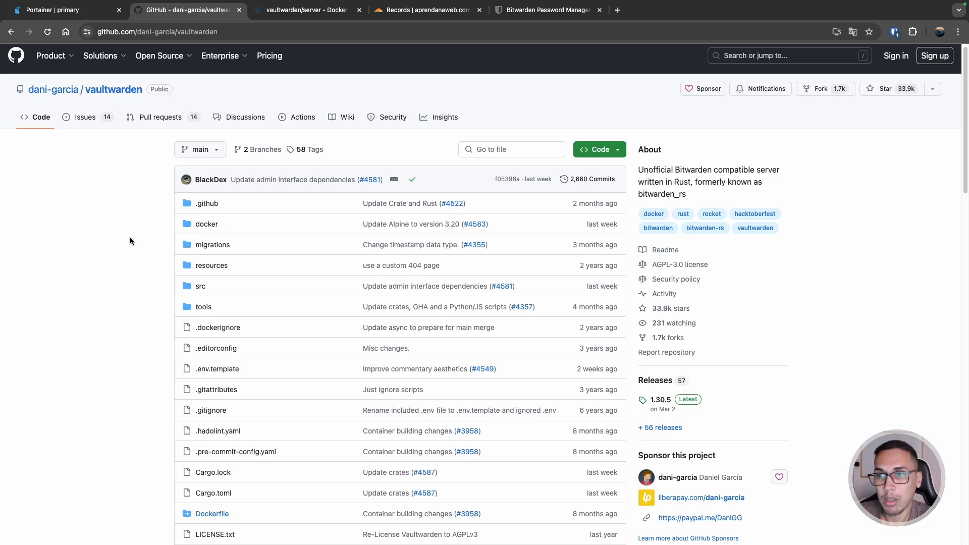
scroll(858, 270, "down", 5)
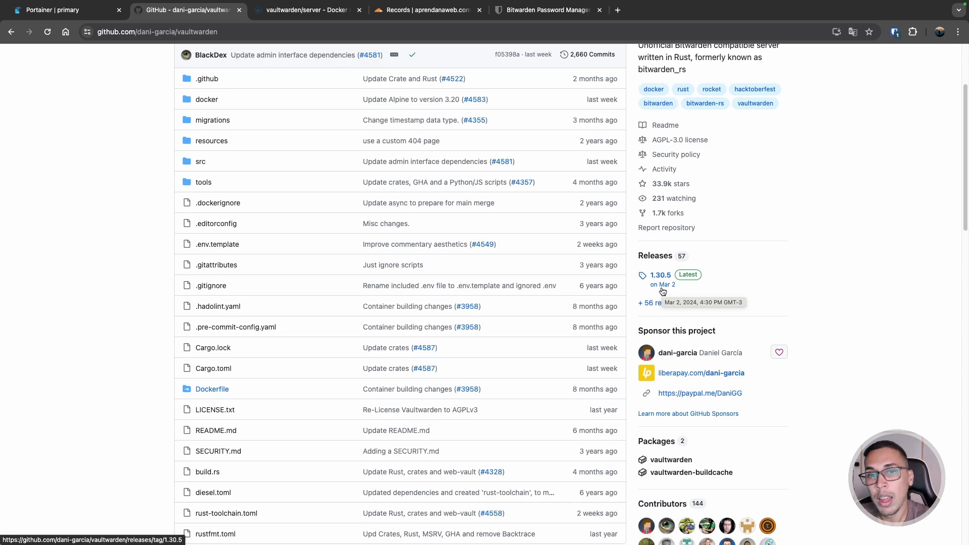
scroll(743, 281, "up", 5)
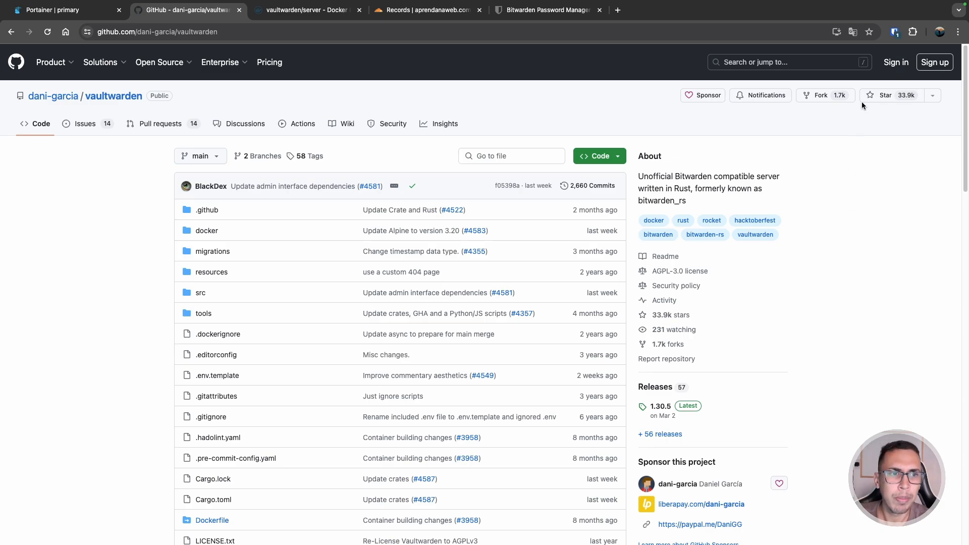
left_click(895, 32)
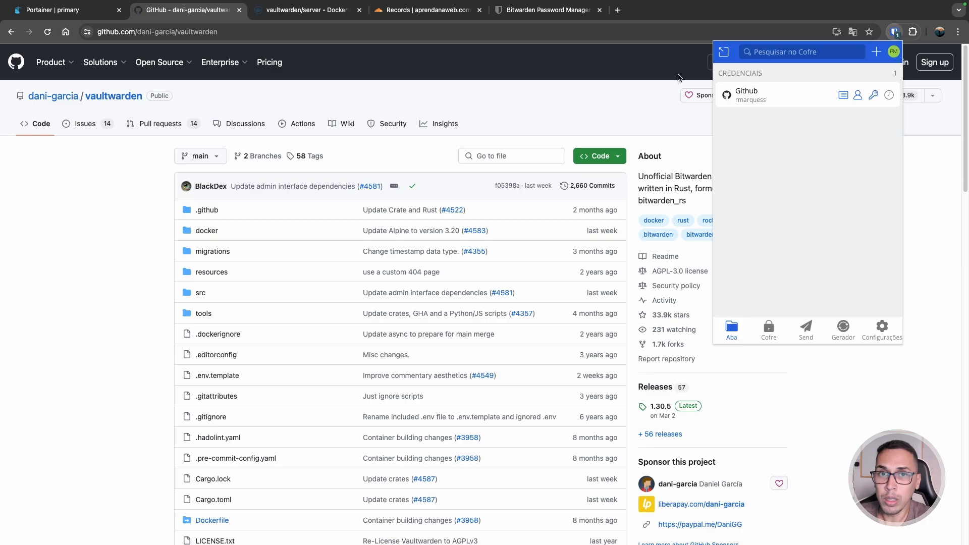
- Dismiss the Bitwarden extension popup over the vaultwarden repository page
left_click(134, 264)
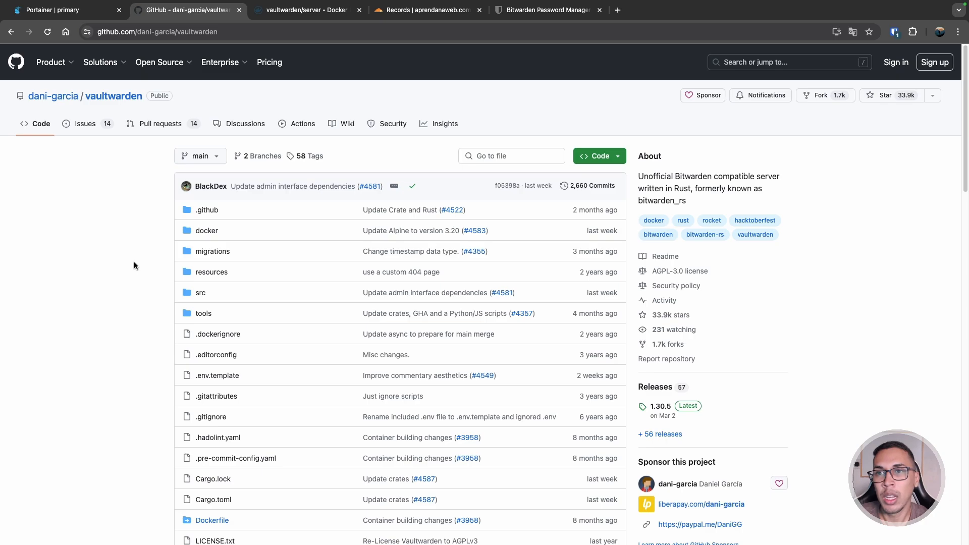
- On Docker Hub's vaultwarden/server page, highlight the image name and scroll to the docker pull/run Installation commands
left_click(304, 12)
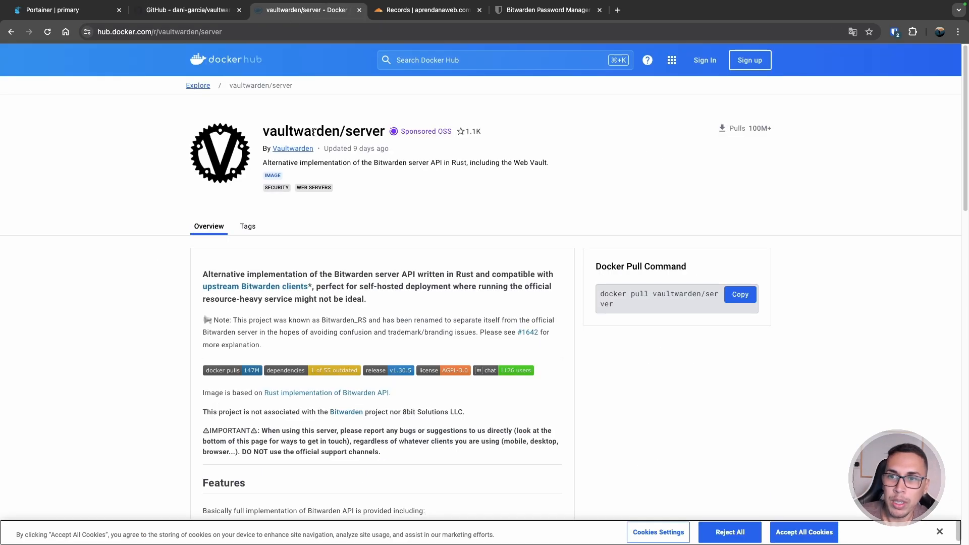
left_click_drag(385, 132, 261, 139)
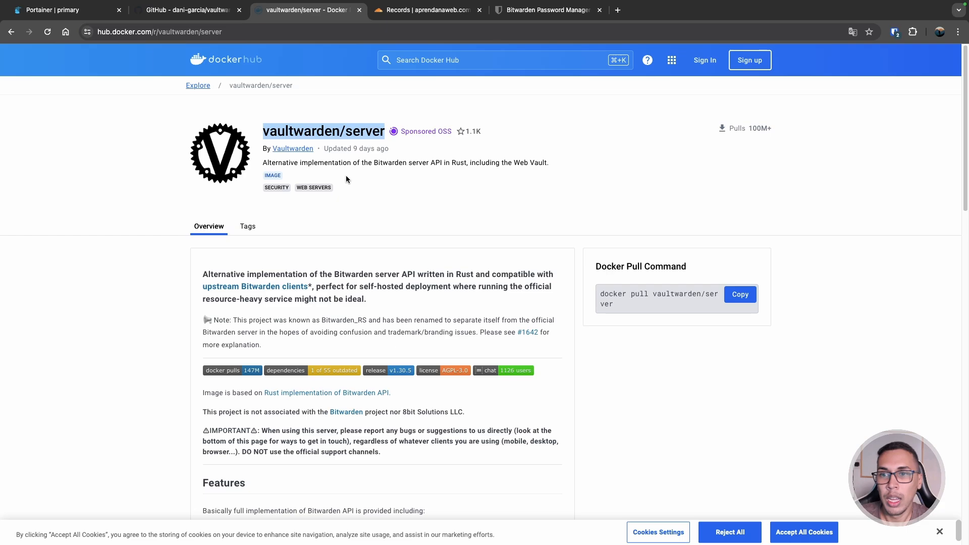
scroll(343, 177, "down", 1)
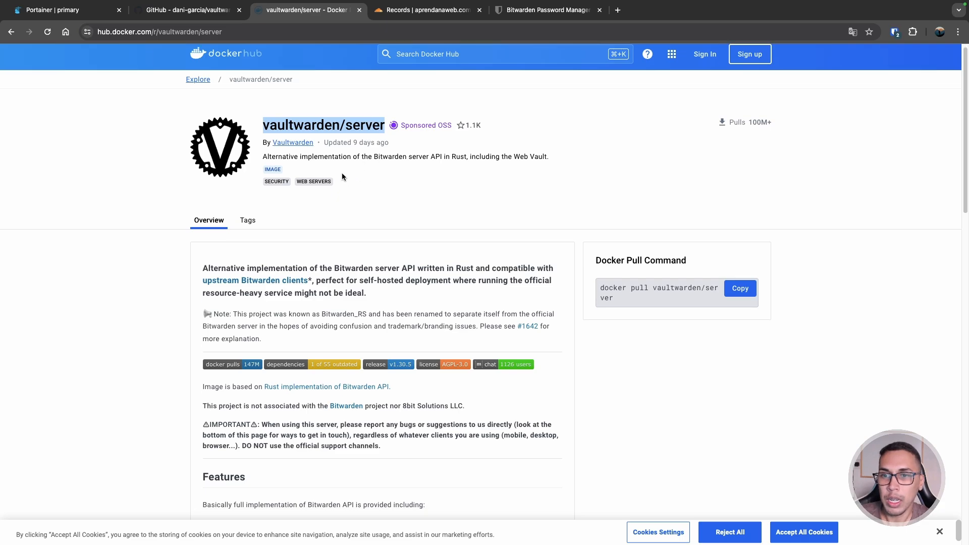
double_click(388, 157)
double_click(419, 158)
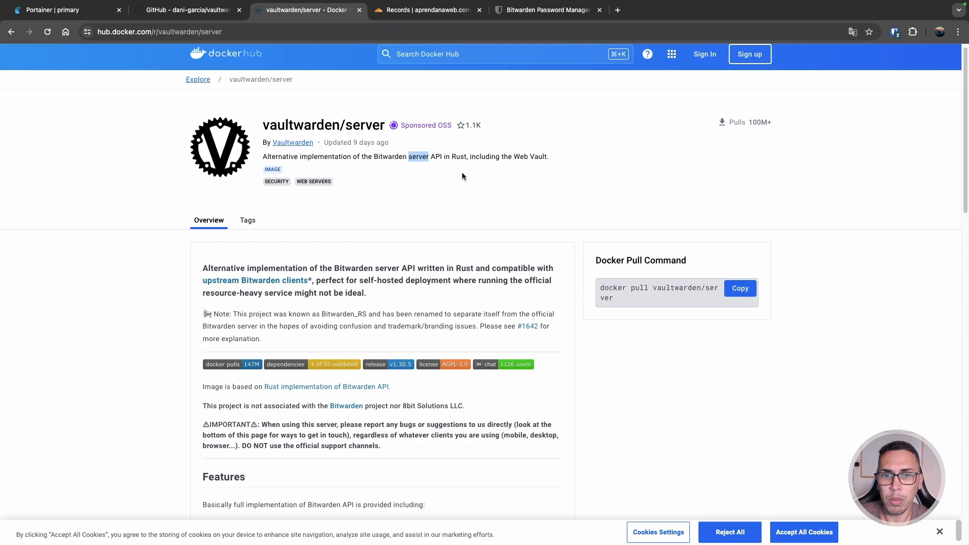
scroll(550, 213, "down", 5)
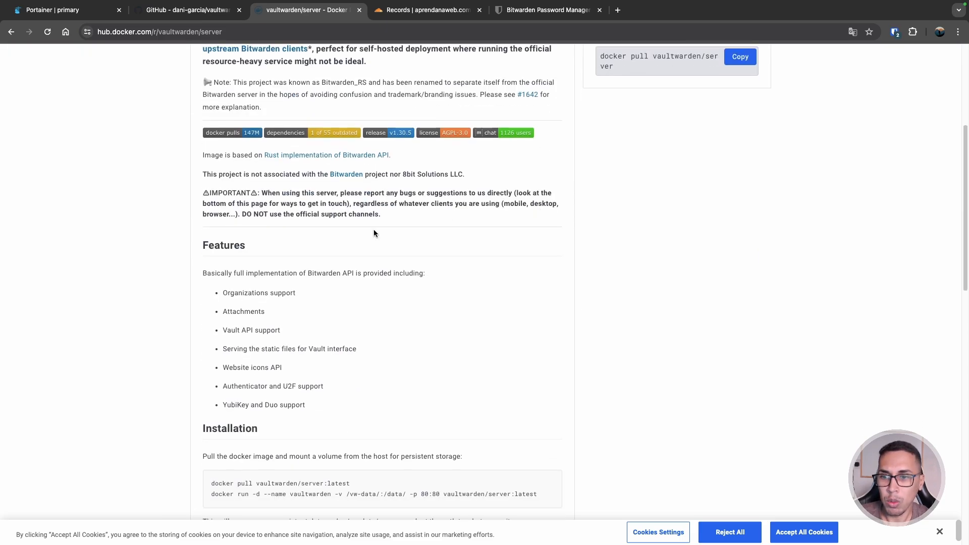
scroll(303, 224, "down", 1)
scroll(277, 251, "down", 4)
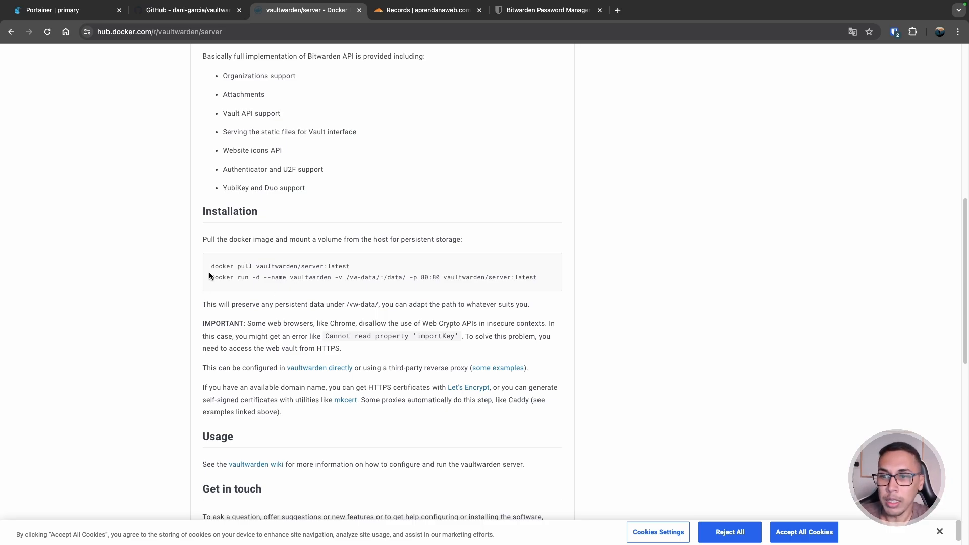
left_click_drag(210, 277, 554, 280)
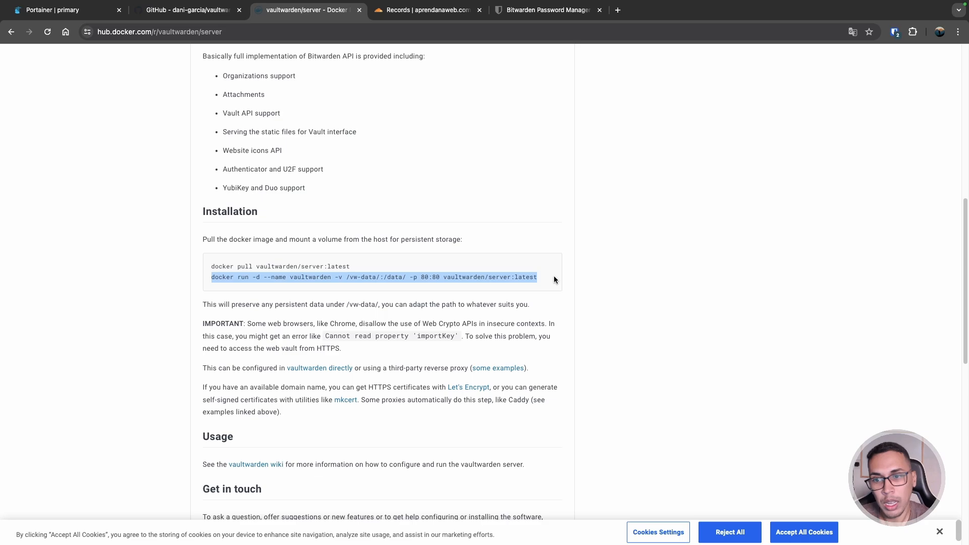
left_click(349, 278)
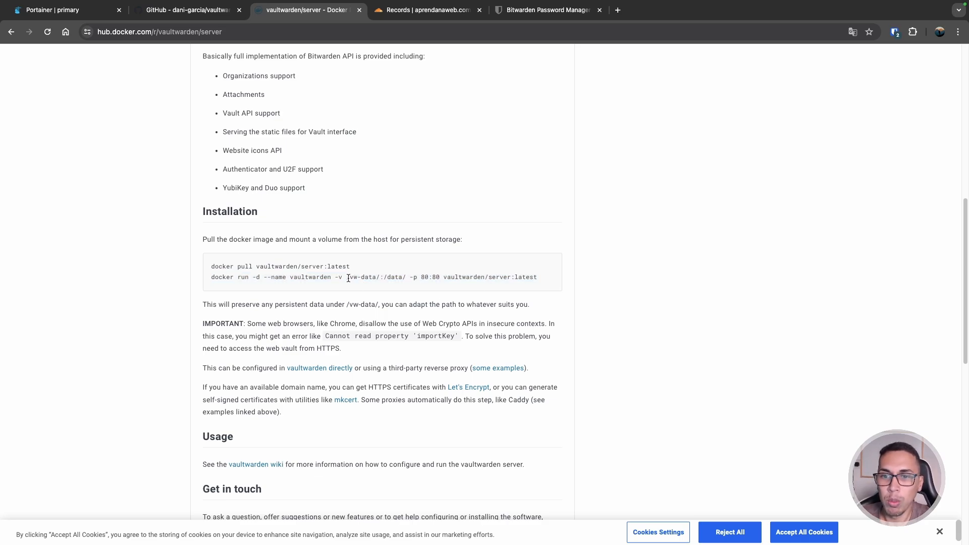
left_click_drag(348, 278, 538, 278)
left_click(362, 283)
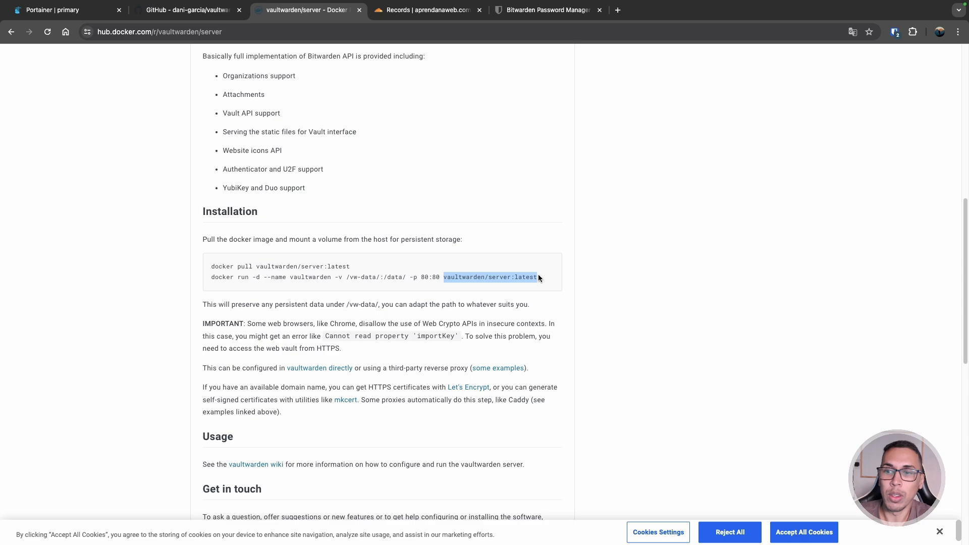
scroll(394, 273, "down", 3)
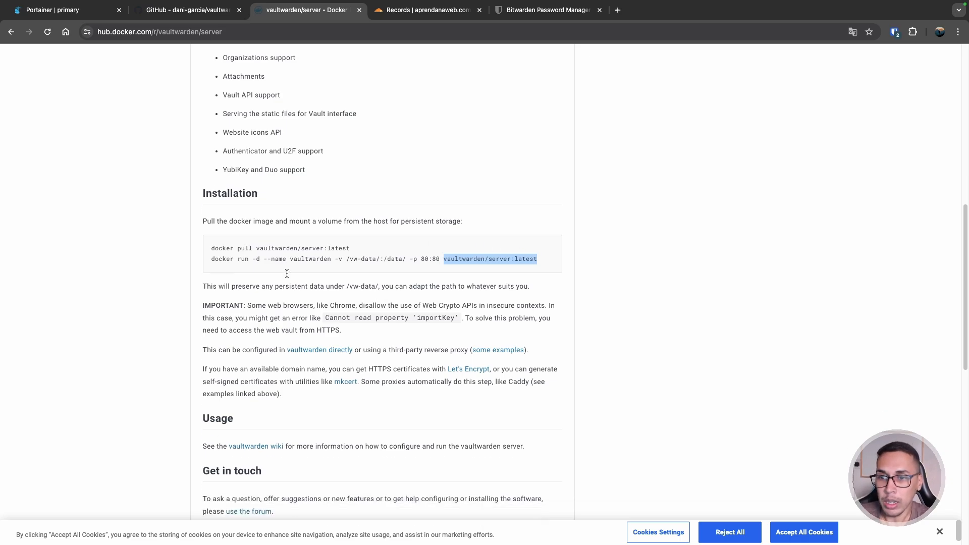
left_click_drag(216, 145, 385, 145)
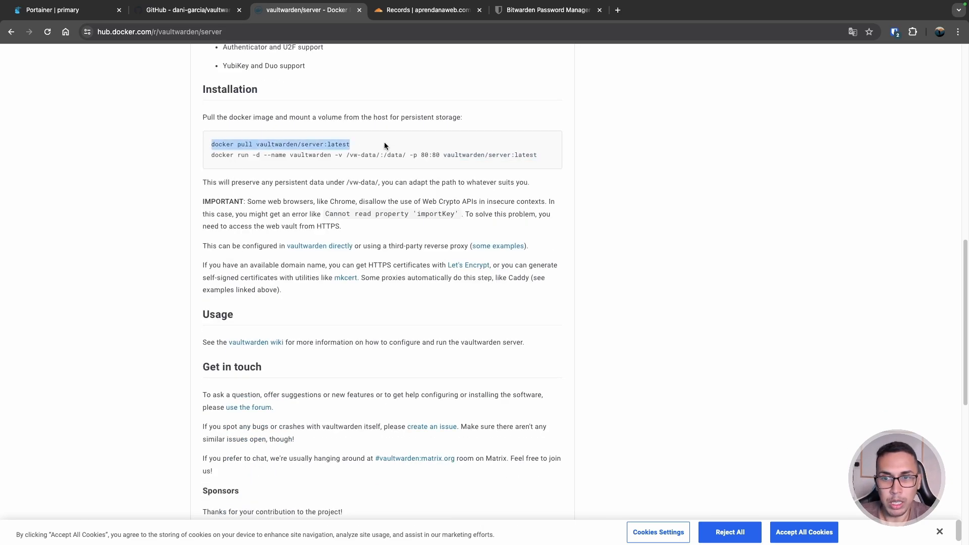
left_click_drag(199, 160, 407, 154)
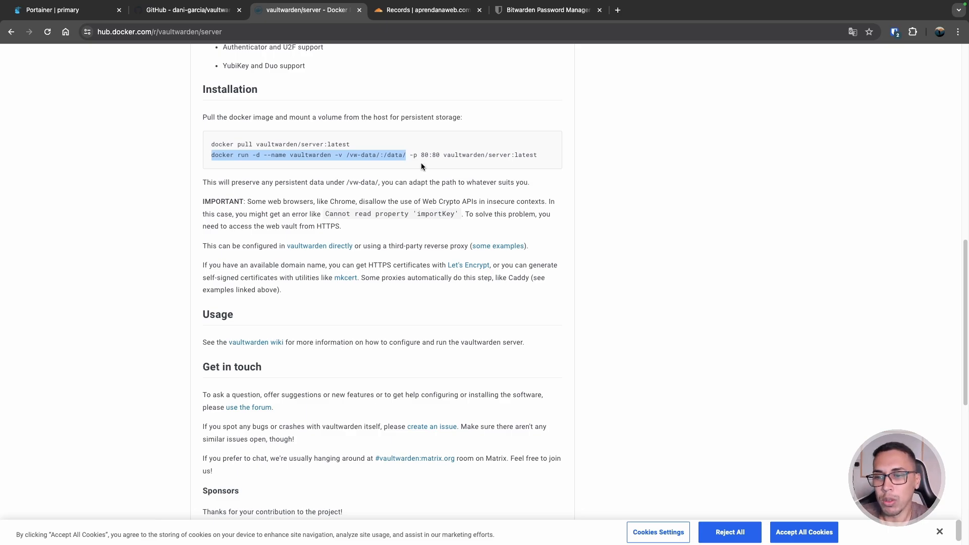
scroll(422, 166, "down", 5)
scroll(421, 167, "up", 5)
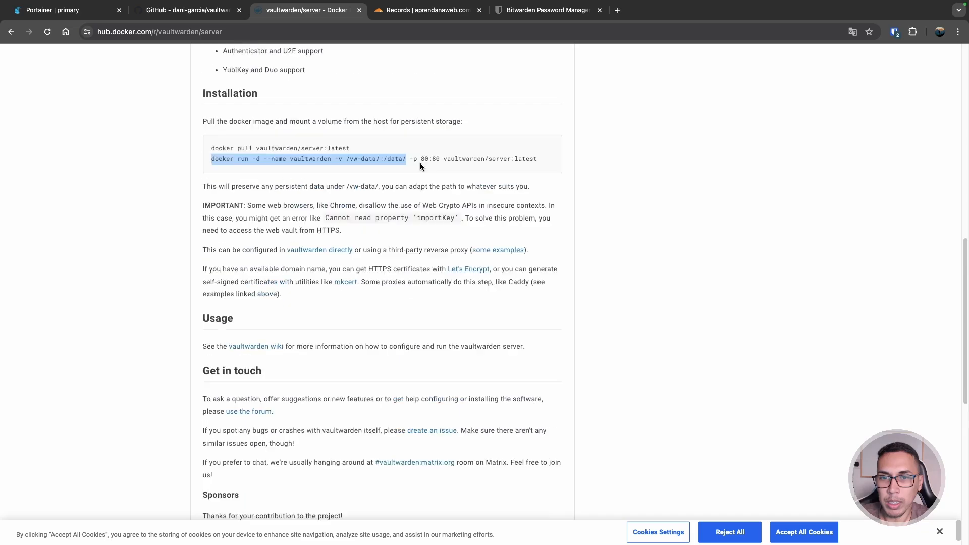
scroll(419, 164, "up", 5)
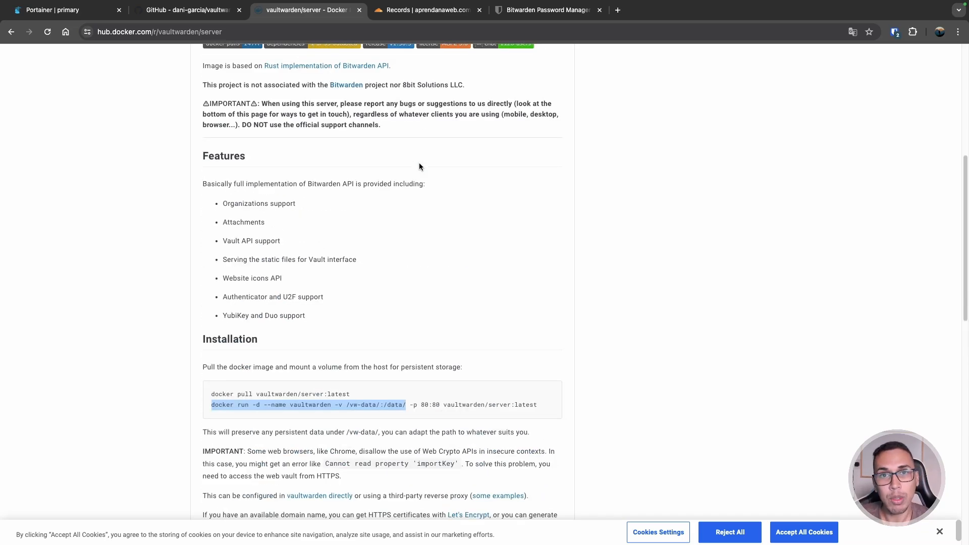
- Read through the Vaultwarden wiki Home page's supported features and configuration guides
left_click(189, 9)
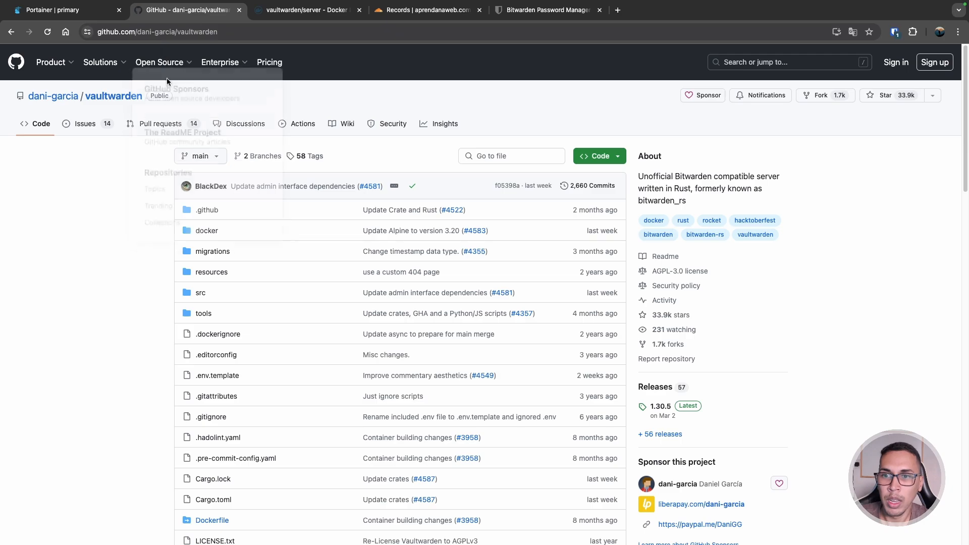
scroll(292, 198, "down", 2)
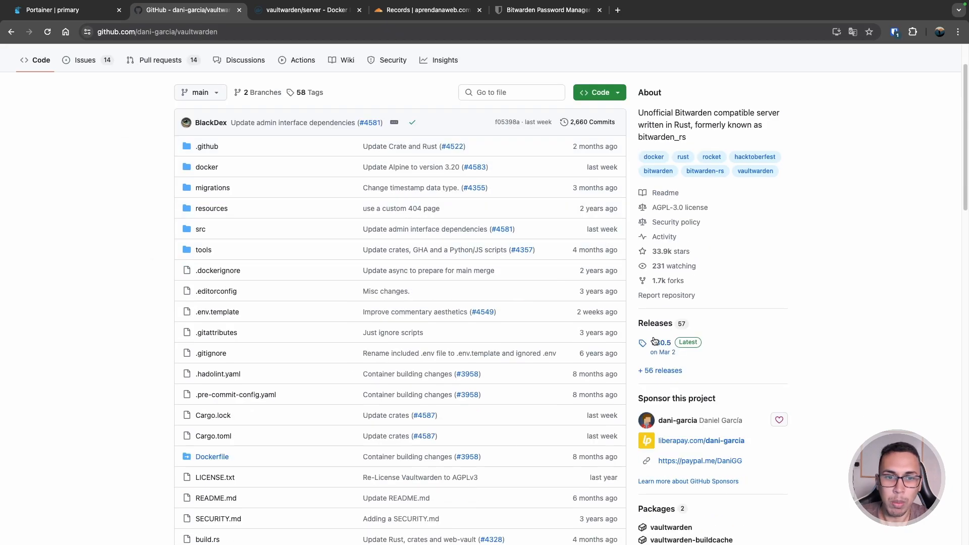
scroll(428, 249, "up", 2)
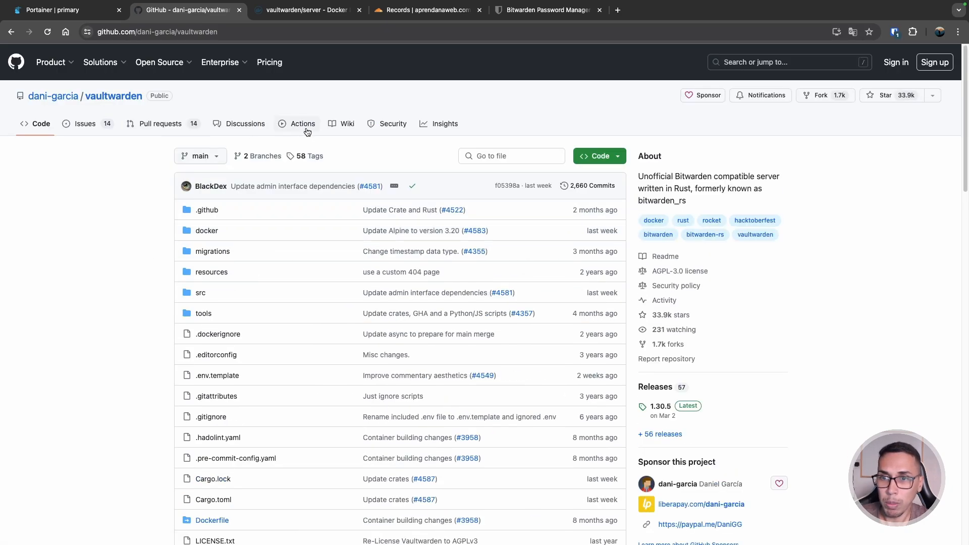
left_click(346, 127)
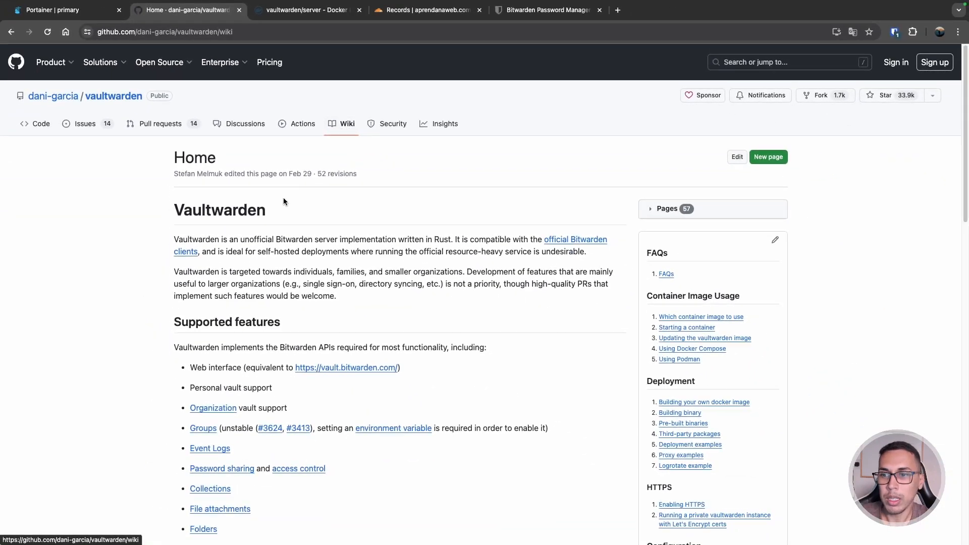
scroll(275, 364, "down", 5)
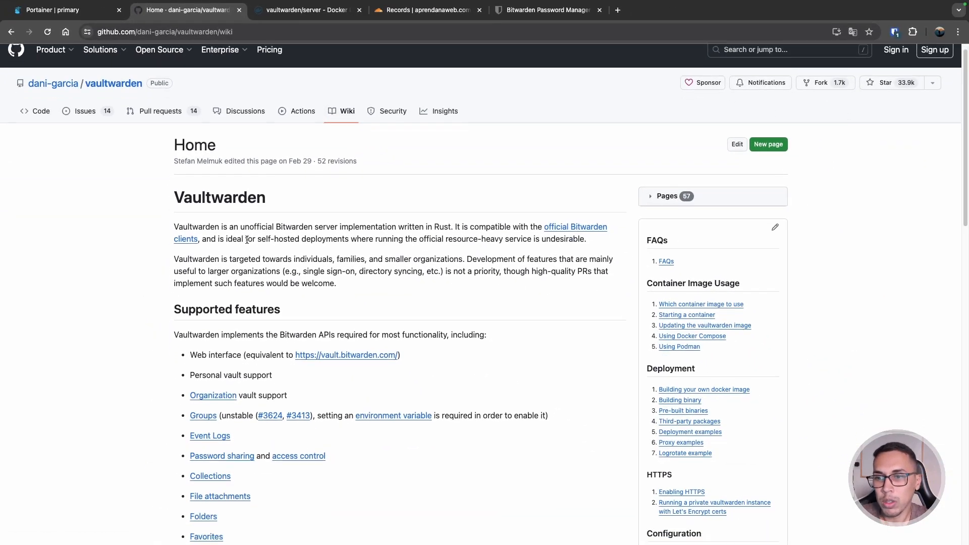
scroll(250, 233, "down", 2)
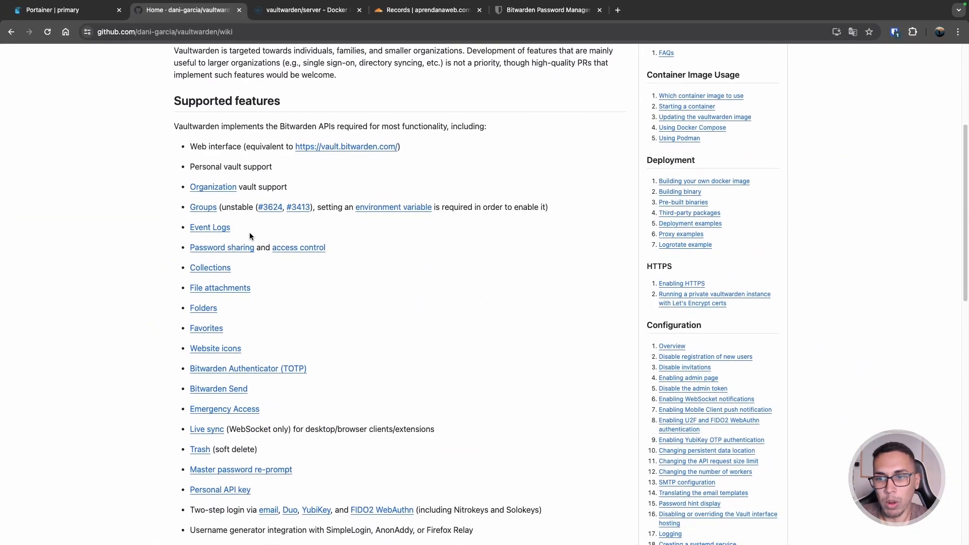
scroll(306, 227, "down", 1)
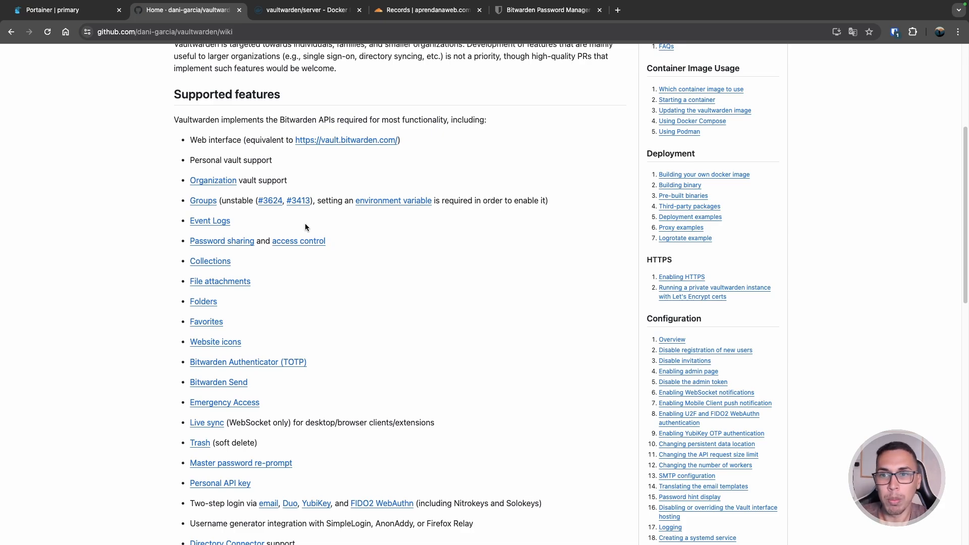
scroll(304, 227, "down", 10)
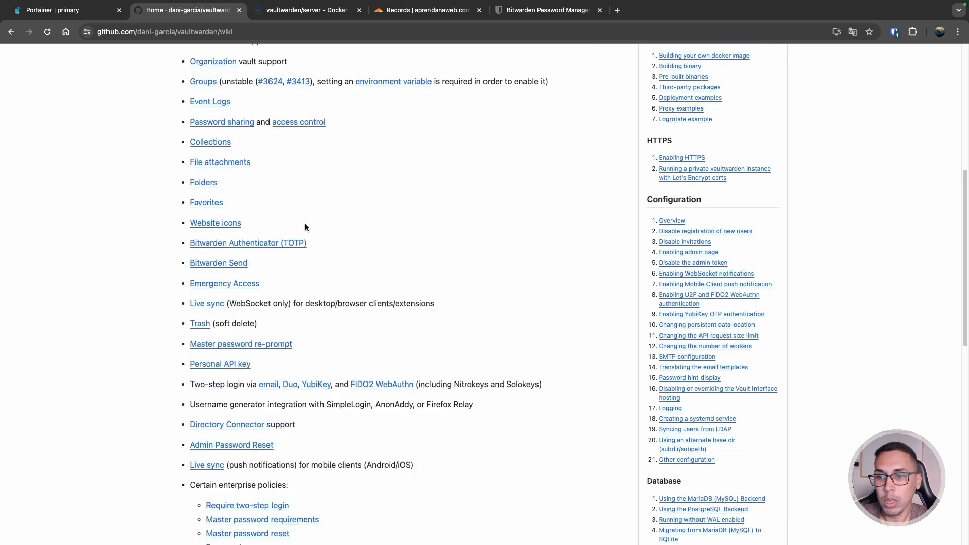
scroll(543, 229, "up", 5)
scroll(581, 220, "up", 3)
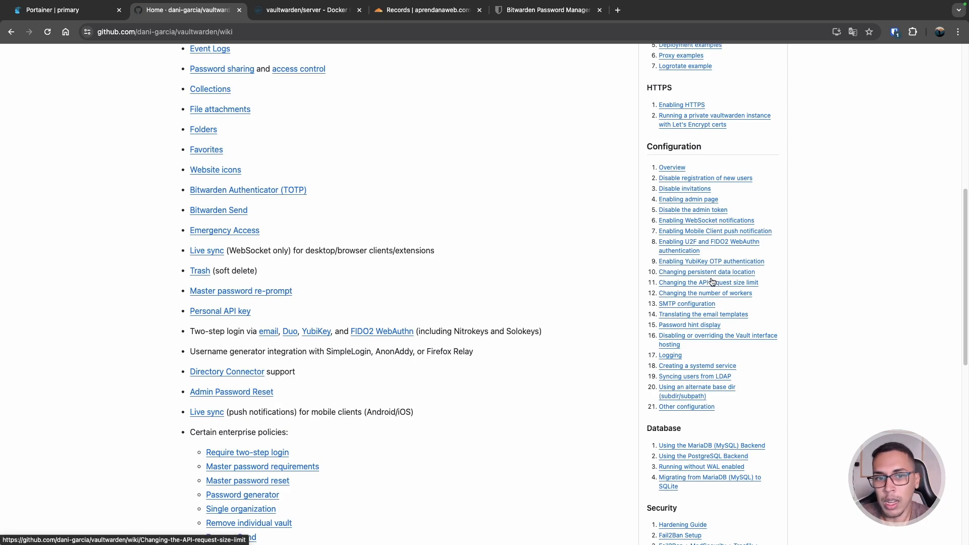
scroll(582, 284, "up", 8)
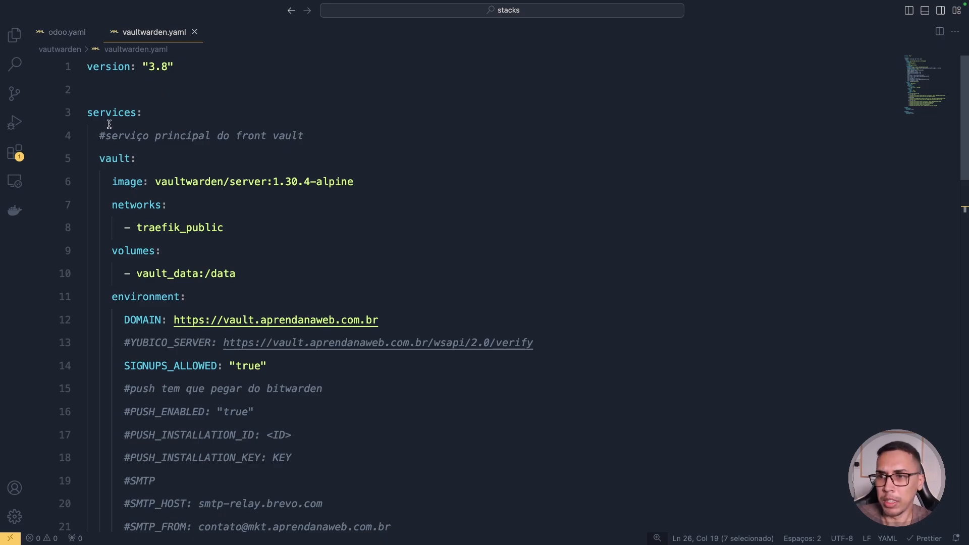
- In vaultwarden.yaml, rename the vault service to vault_1
left_click_drag(117, 65, 218, 63)
left_click(124, 113)
double_click(124, 113)
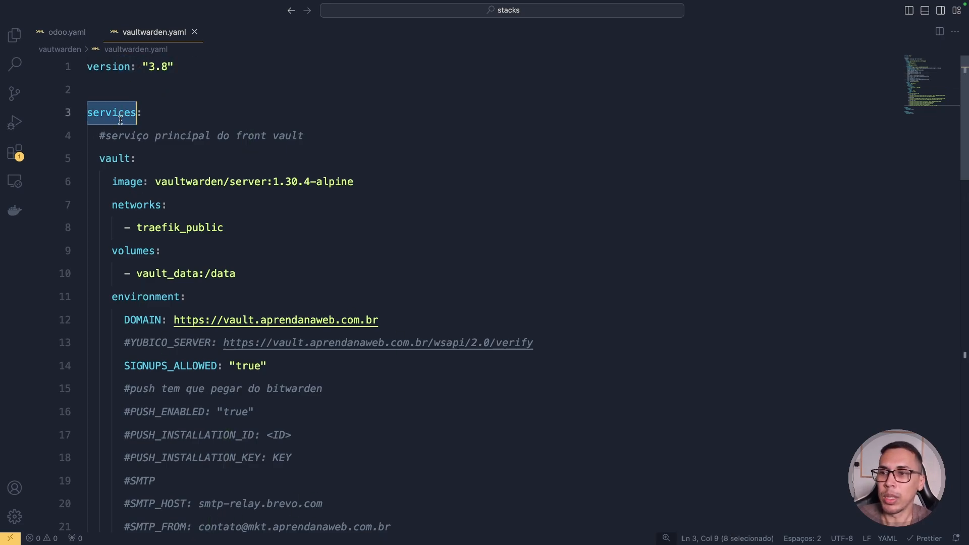
double_click(119, 160)
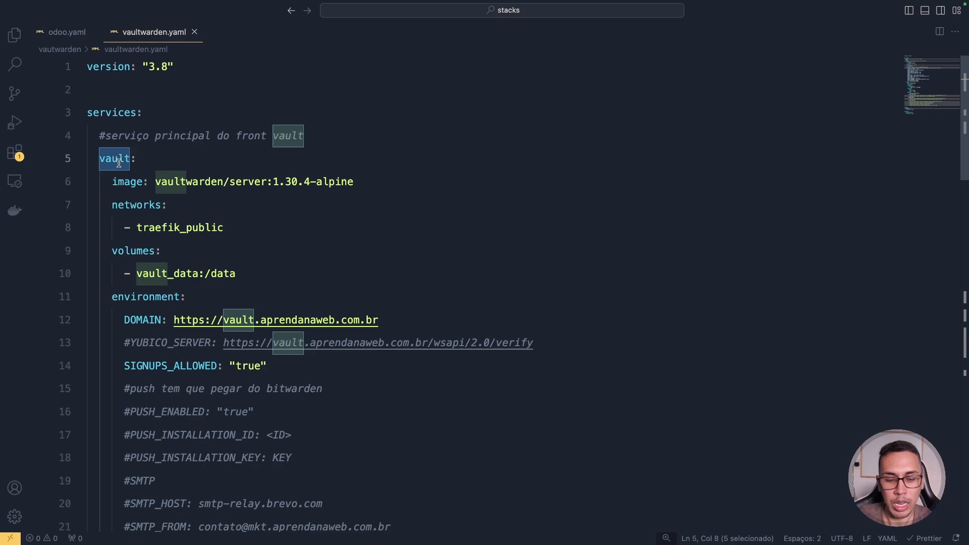
key("Right")
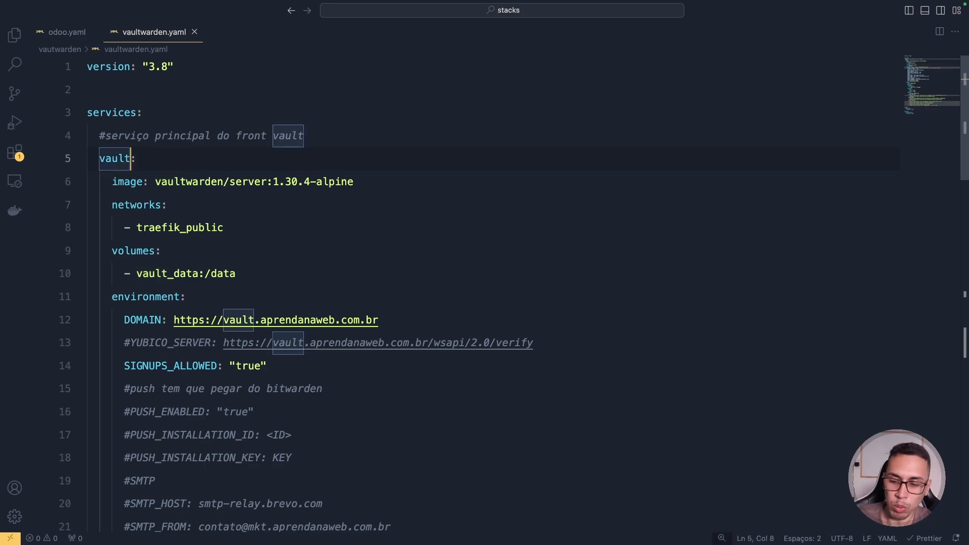
type("_11")
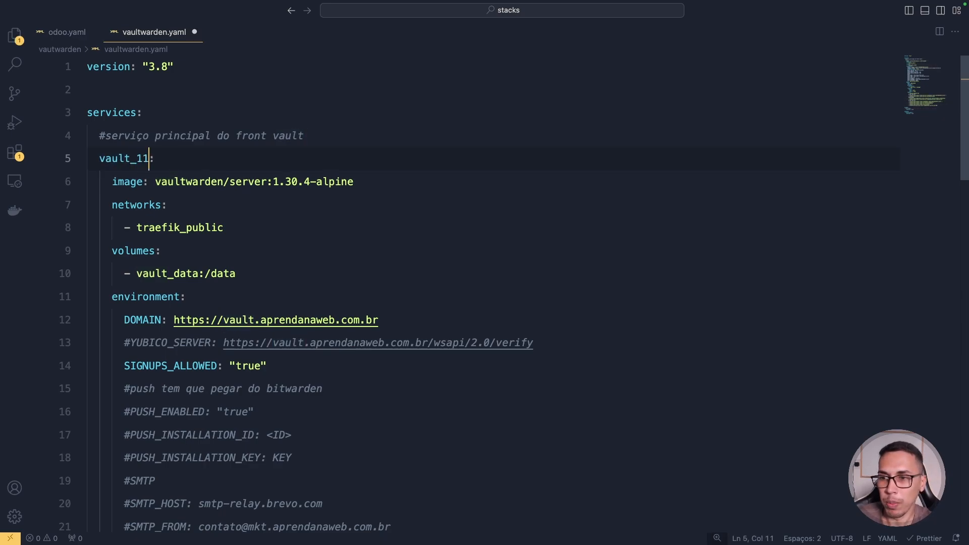
key("BackSpace")
type("1")
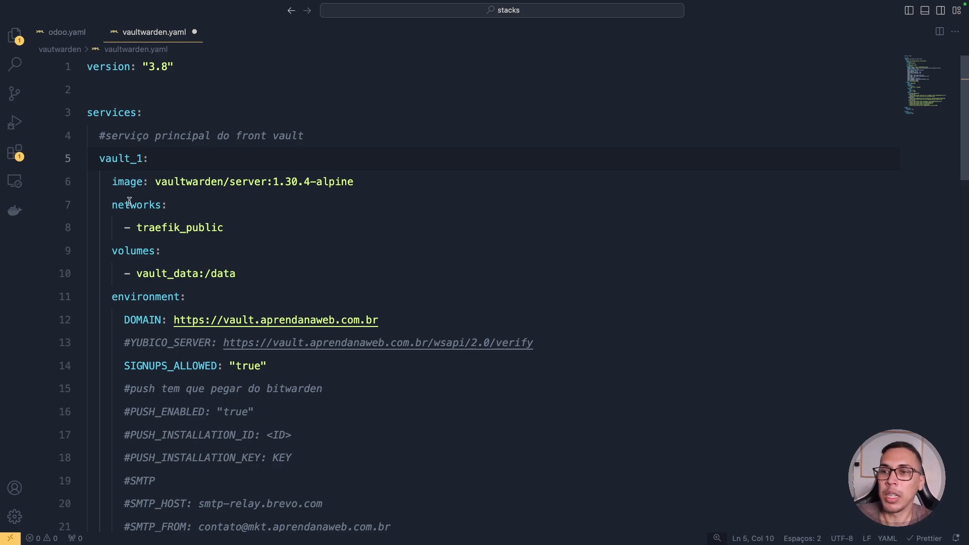
- Highlight the vaultwarden/server image line, then return to the Vaultwarden wiki in the browser
left_click_drag(112, 181, 154, 184)
double_click(195, 183)
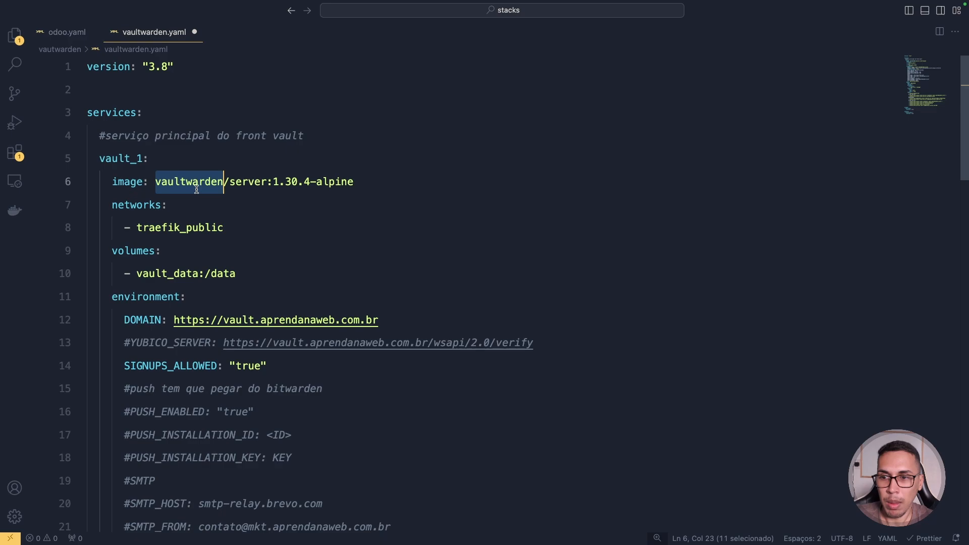
double_click(260, 183)
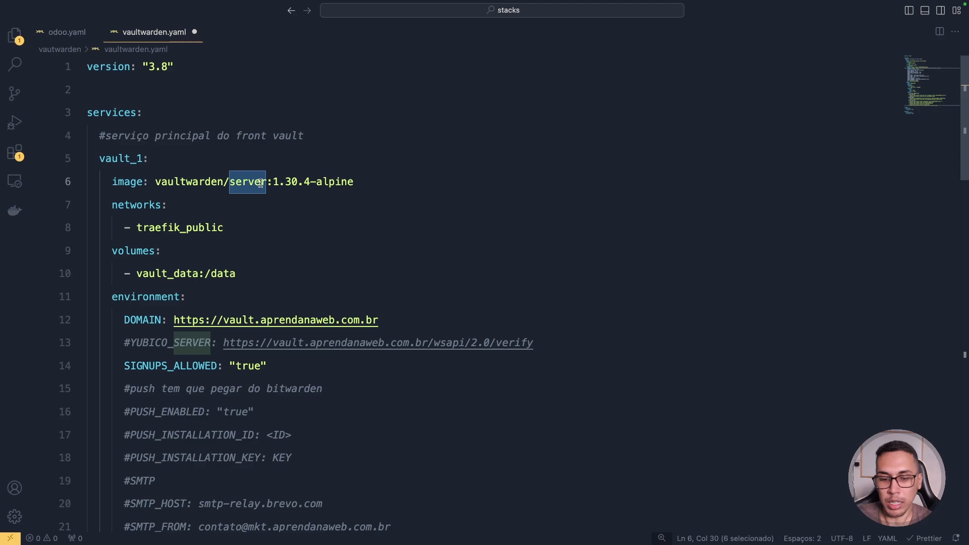
key("ctrl+Right")
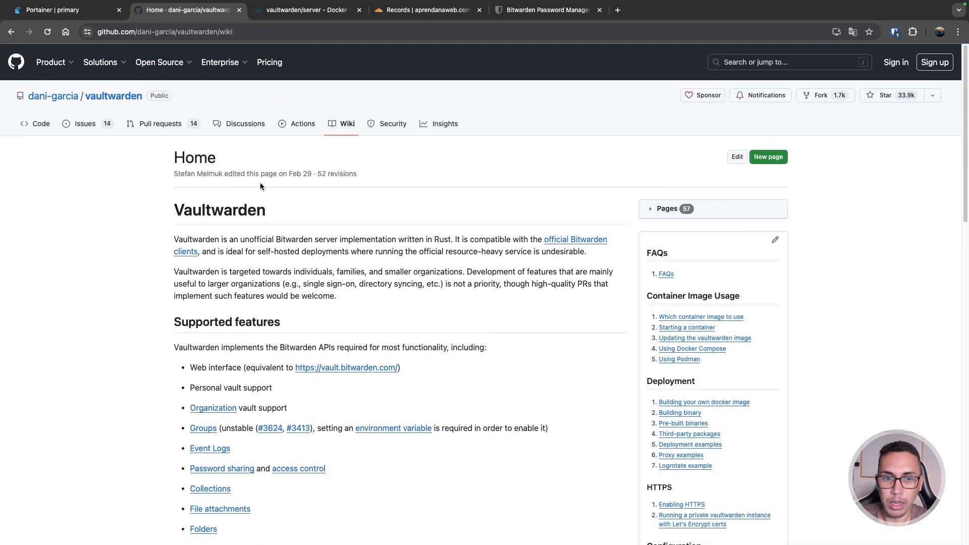
- Open the vaultwarden Releases page showing 1.30.5 as the latest release
left_click(41, 124)
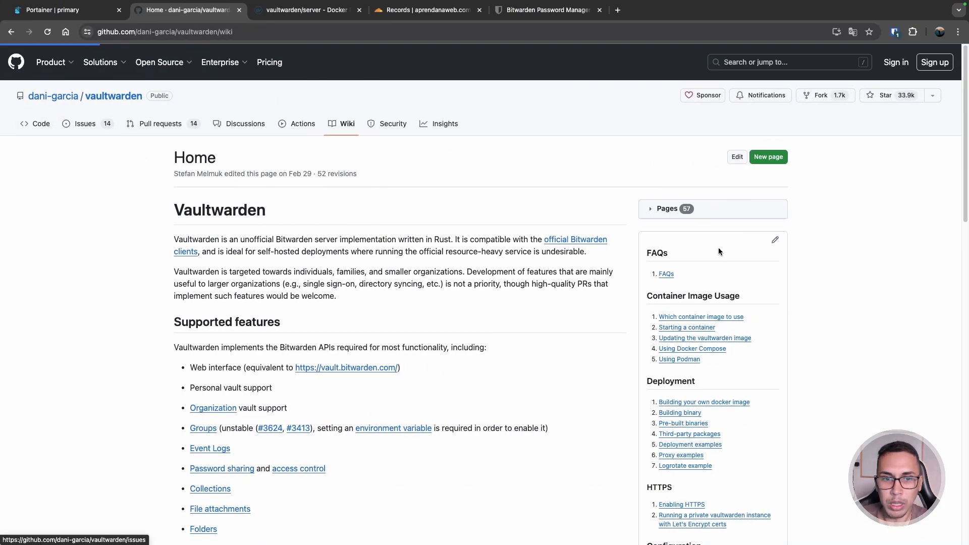
scroll(716, 249, "down", 3)
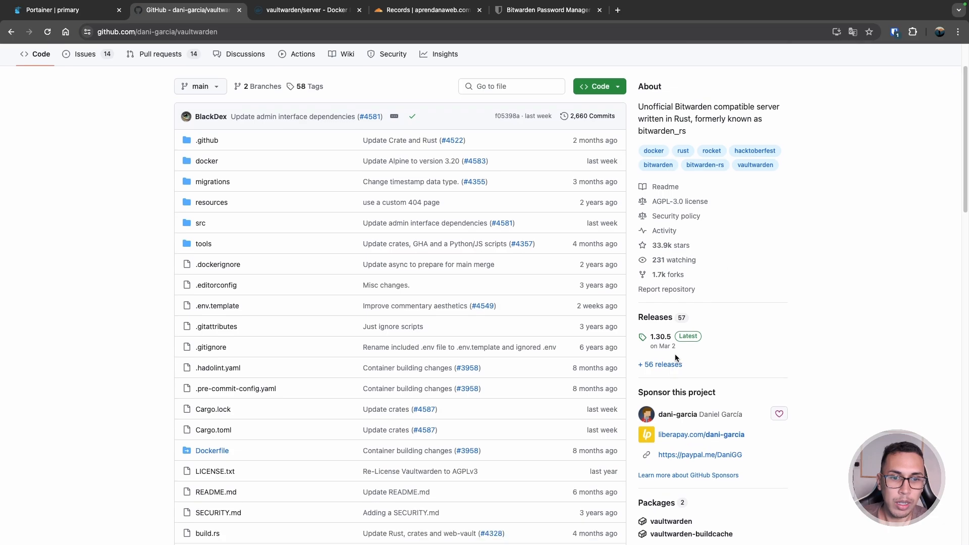
left_click(661, 316)
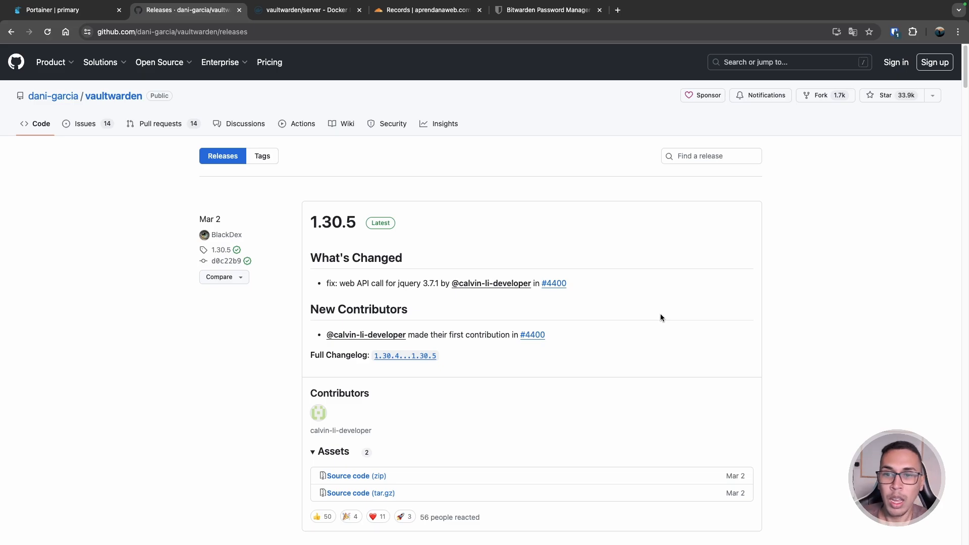
- Find the 1.30.5-alpine tag in vaultwarden/server's Docker Hub tags, then return to vaultwarden.yaml
left_click(309, 12)
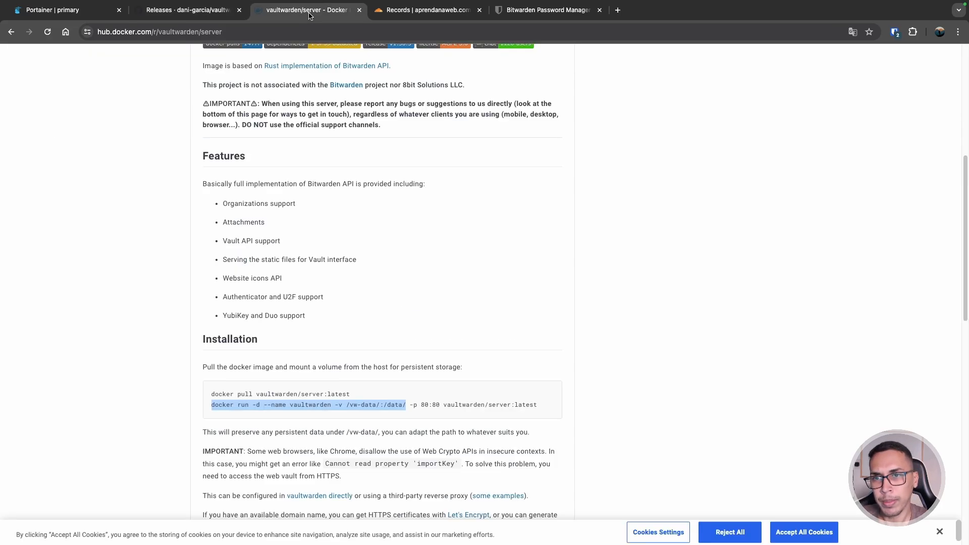
scroll(243, 191, "up", 6)
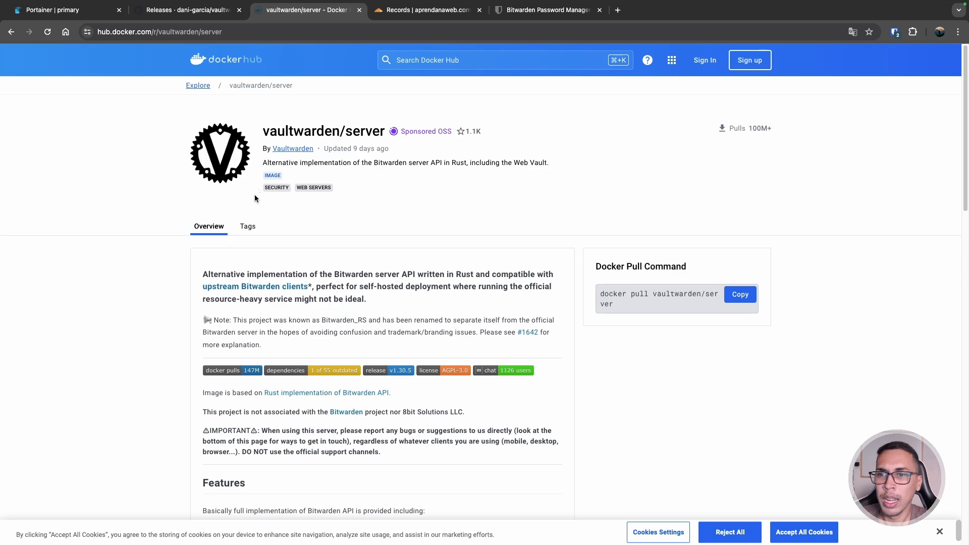
left_click(247, 226)
scroll(172, 238, "down", 2)
scroll(177, 233, "down", 7)
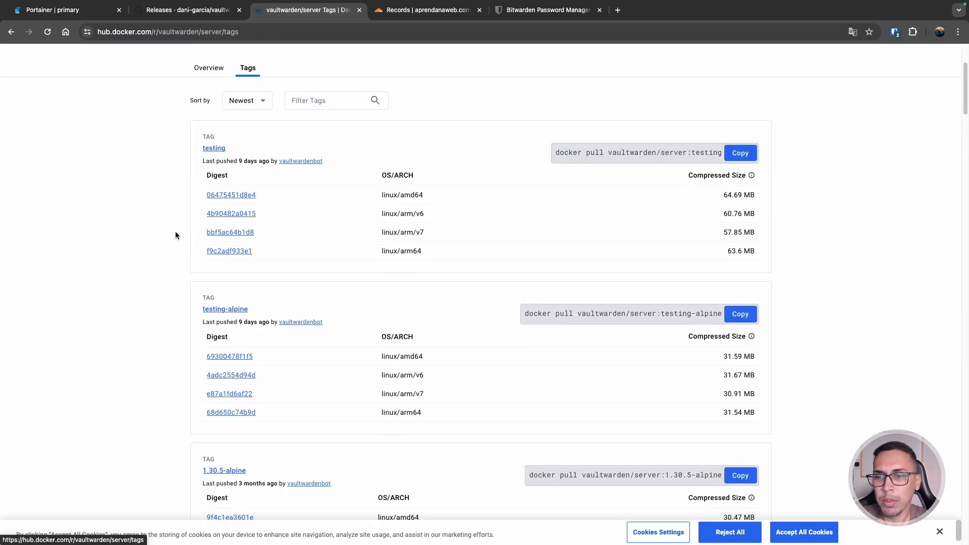
scroll(174, 231, "down", 1)
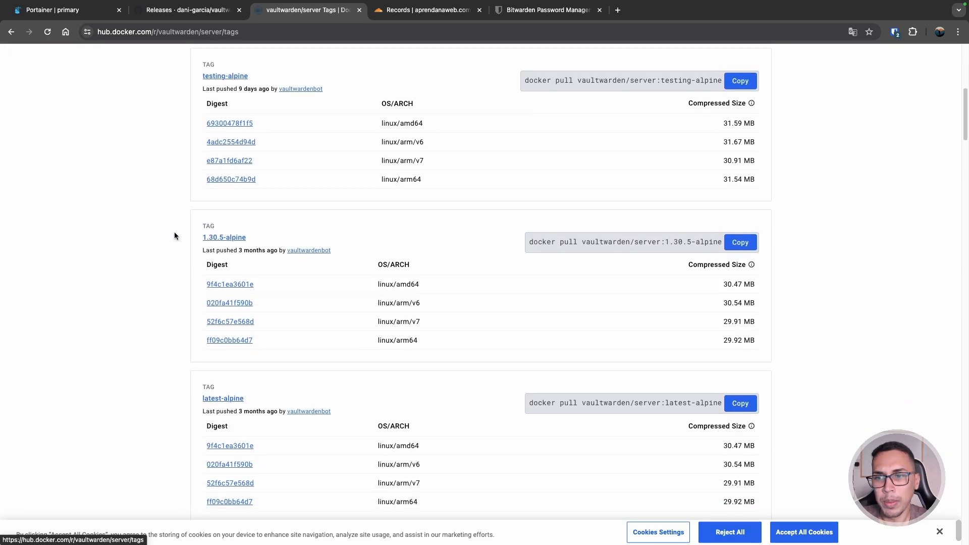
left_click_drag(247, 237, 202, 240)
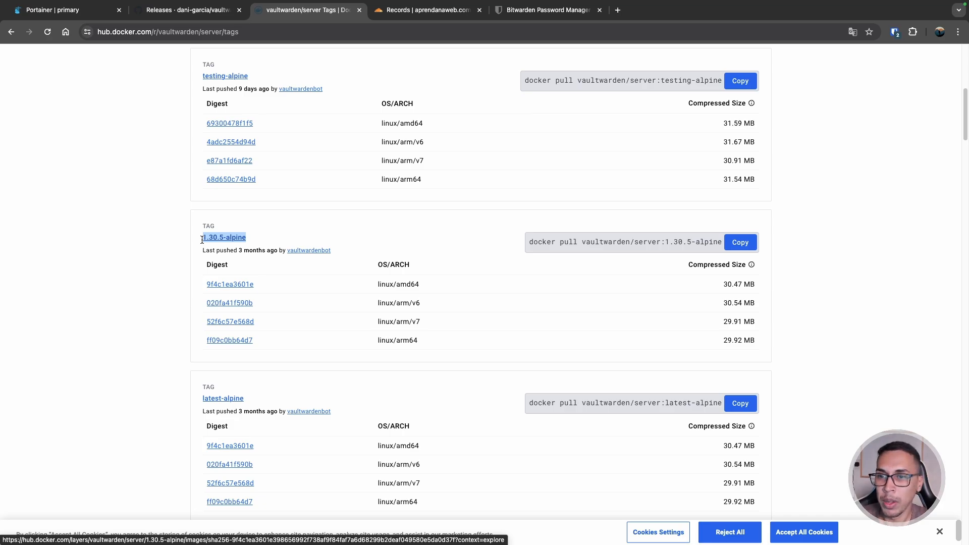
key("ctrl+Left")
- Change the image version to vaultwarden/server:1.30.5-alpine
left_click(311, 173)
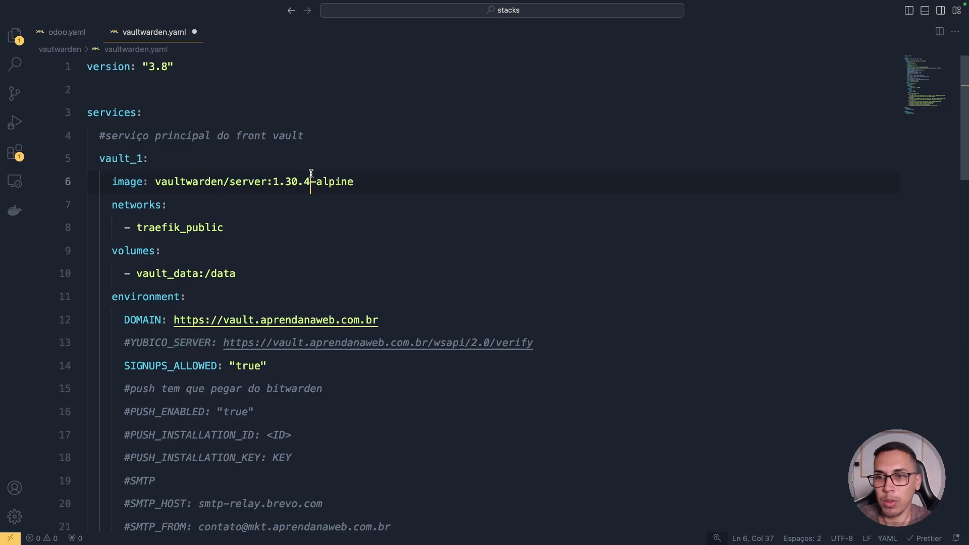
double_click(310, 177)
type("5")
left_click(298, 179)
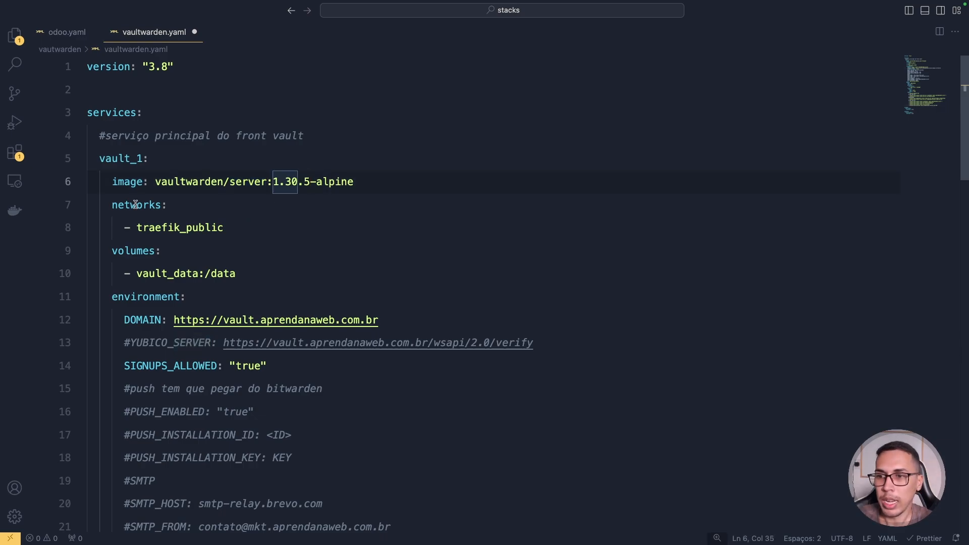
- Rename the mounted data volume from vault_data to vault_data_1
double_click(135, 204)
double_click(193, 230)
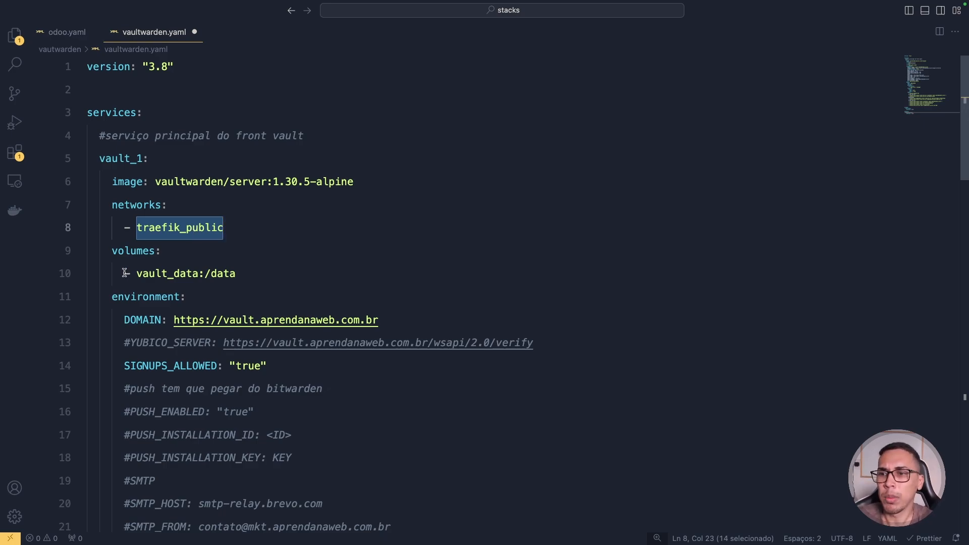
double_click(129, 251)
left_click(198, 269)
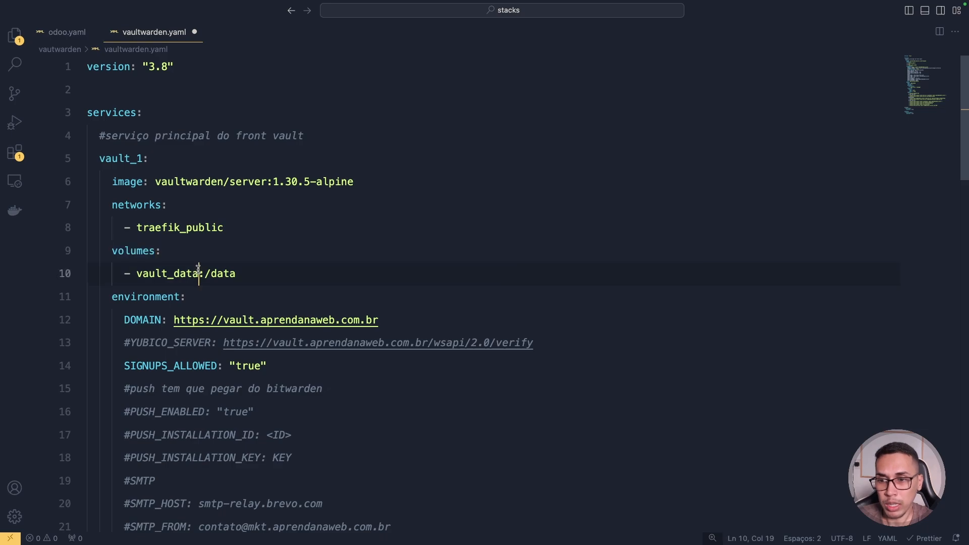
type("_1")
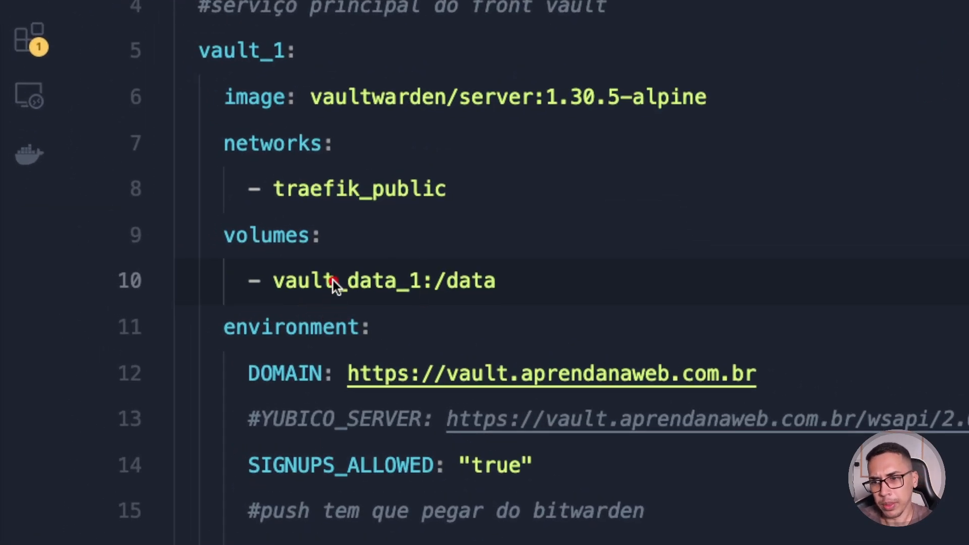
mouse_move(295, 292)
left_mouse_down()
mouse_move(350, 299)
mouse_move(491, 238)
mouse_move(459, 271)
mouse_move(488, 263)
left_mouse_up()
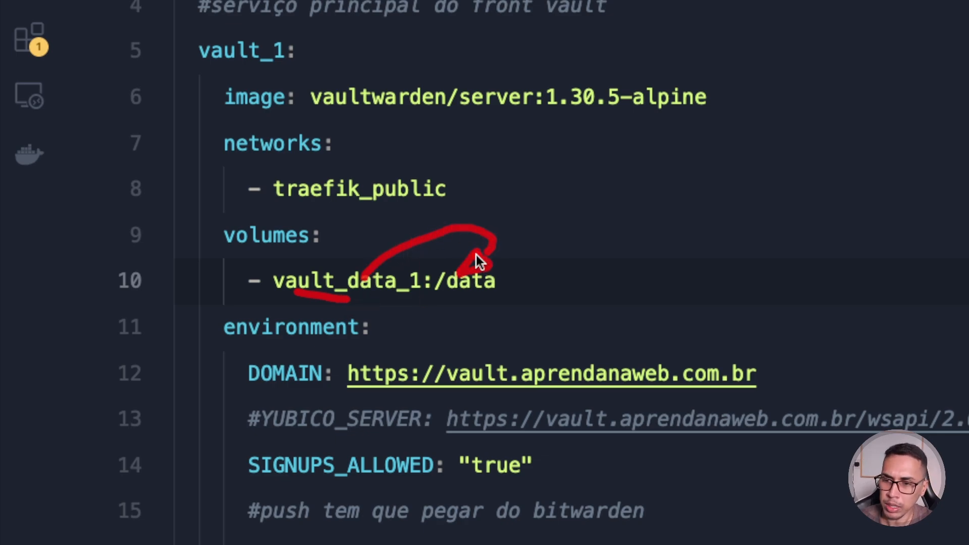
key("Escape")
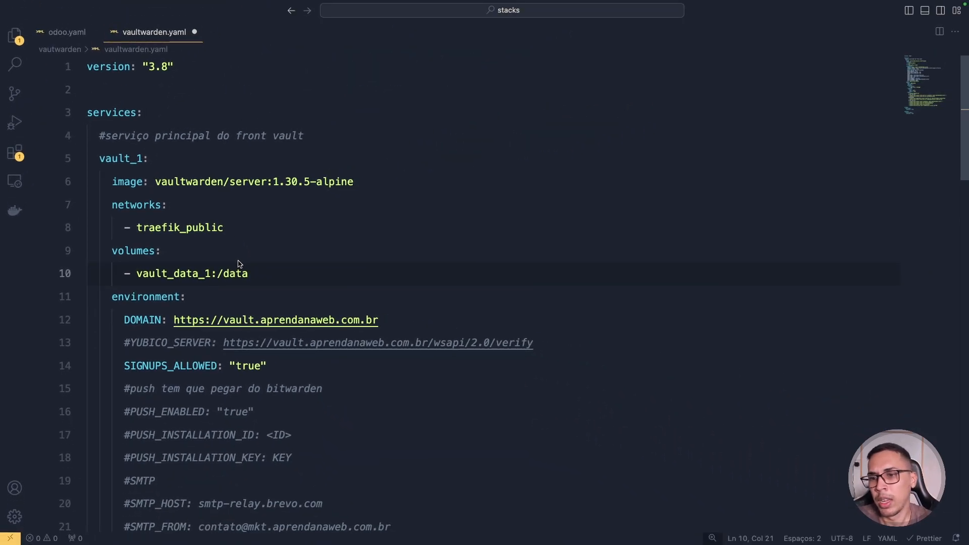
double_click(167, 274)
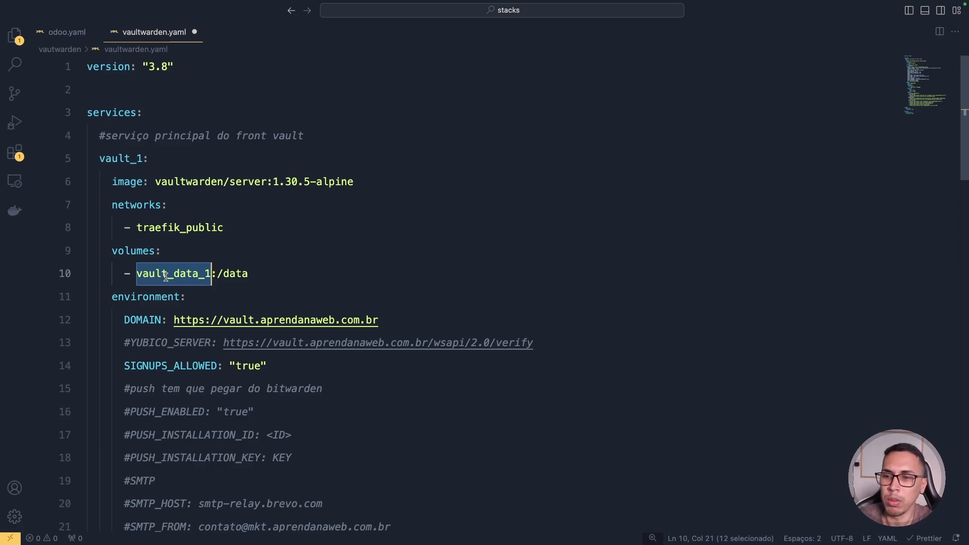
scroll(165, 277, "down", 1)
double_click(147, 282)
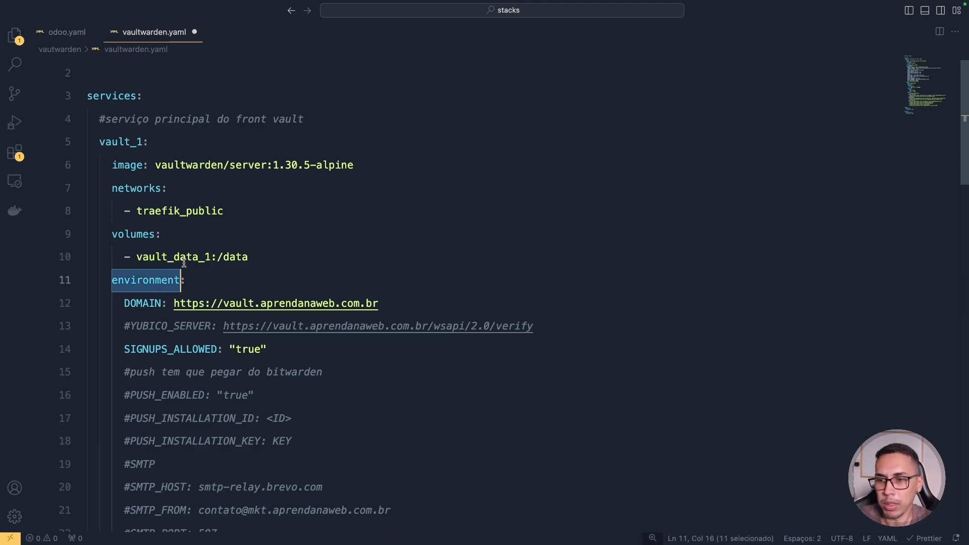
scroll(183, 263, "down", 5)
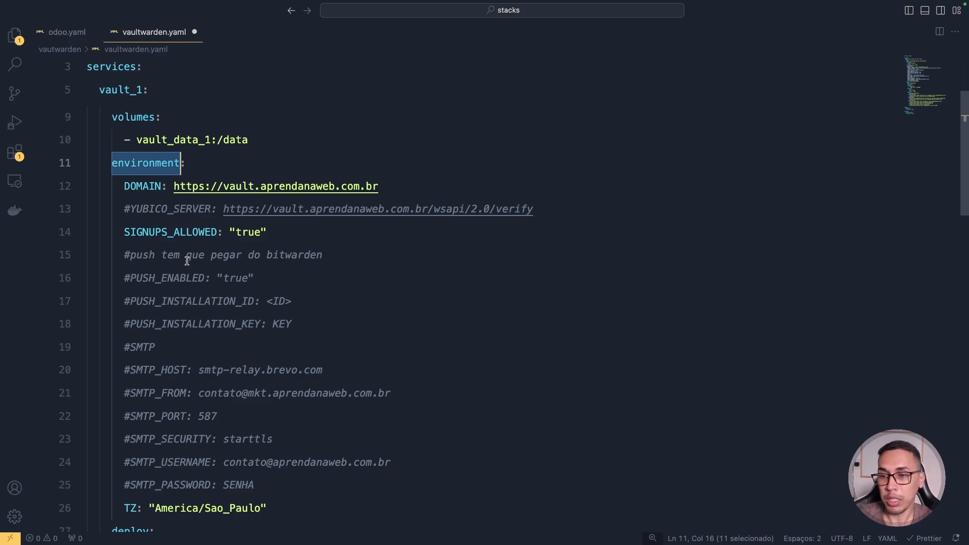
double_click(136, 182)
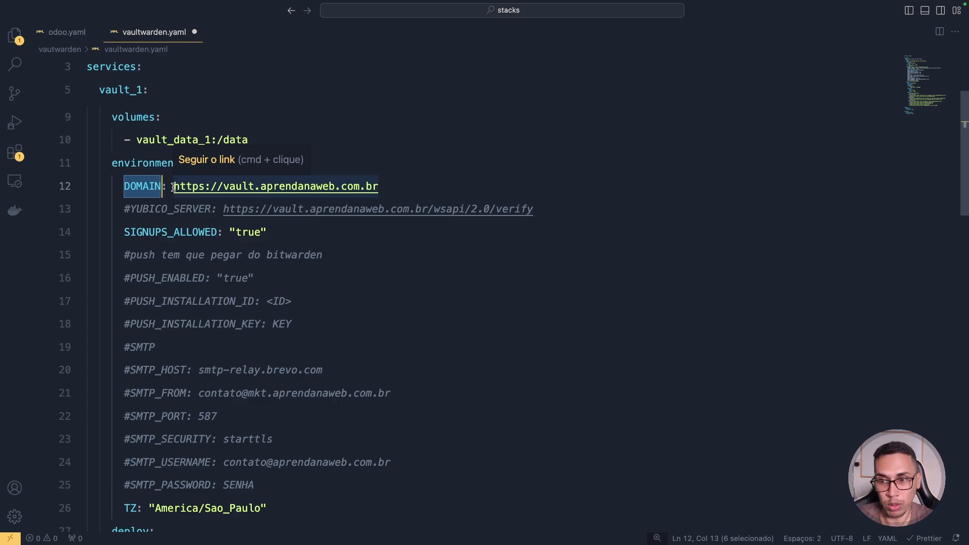
left_click(126, 208)
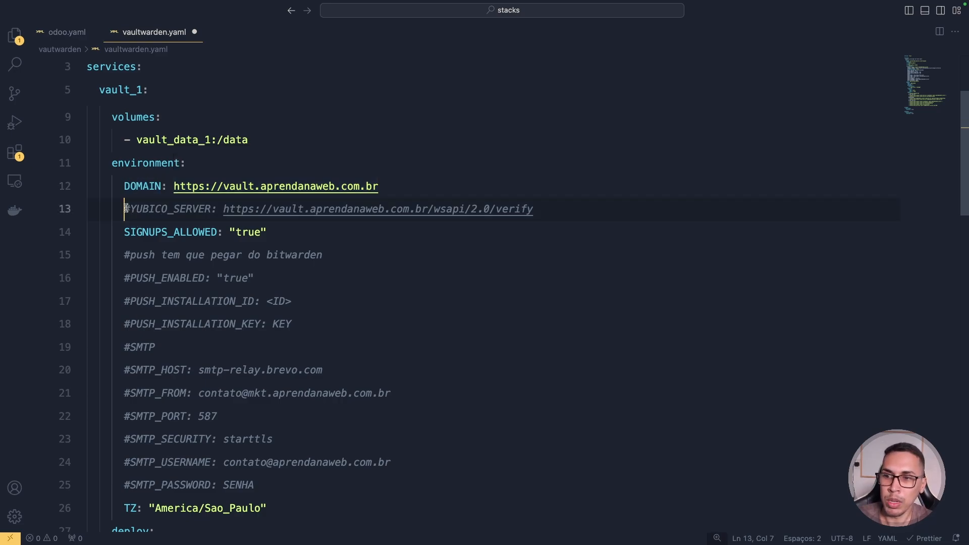
left_click_drag(126, 209, 212, 203)
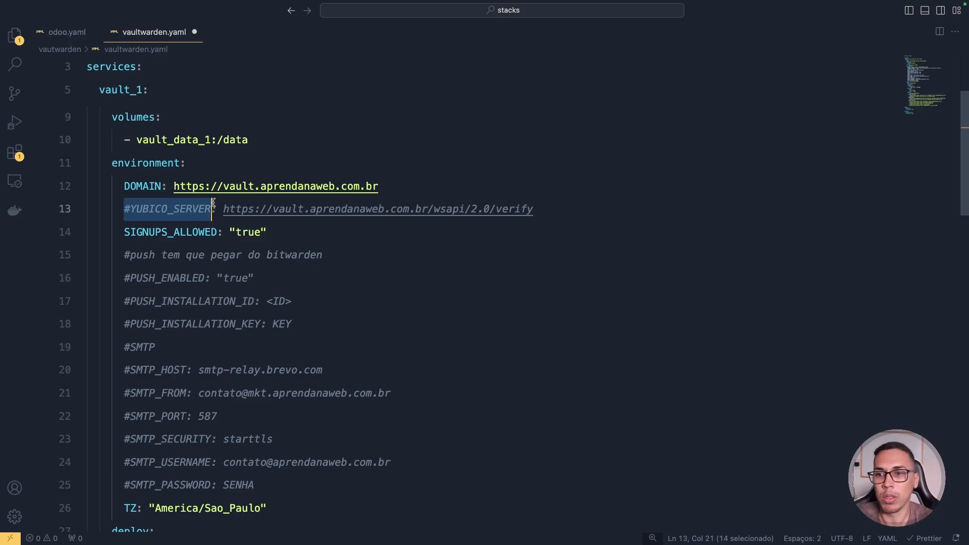
double_click(185, 240)
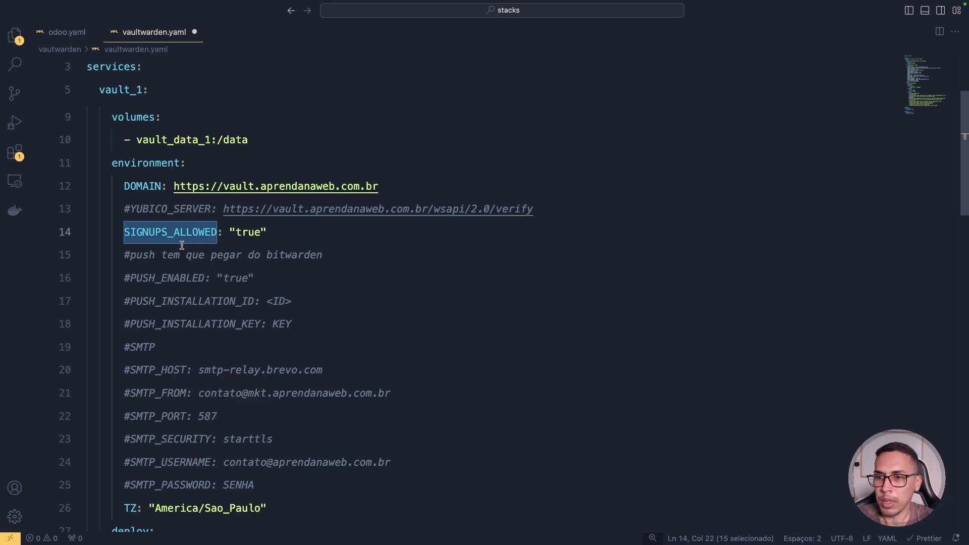
double_click(249, 233)
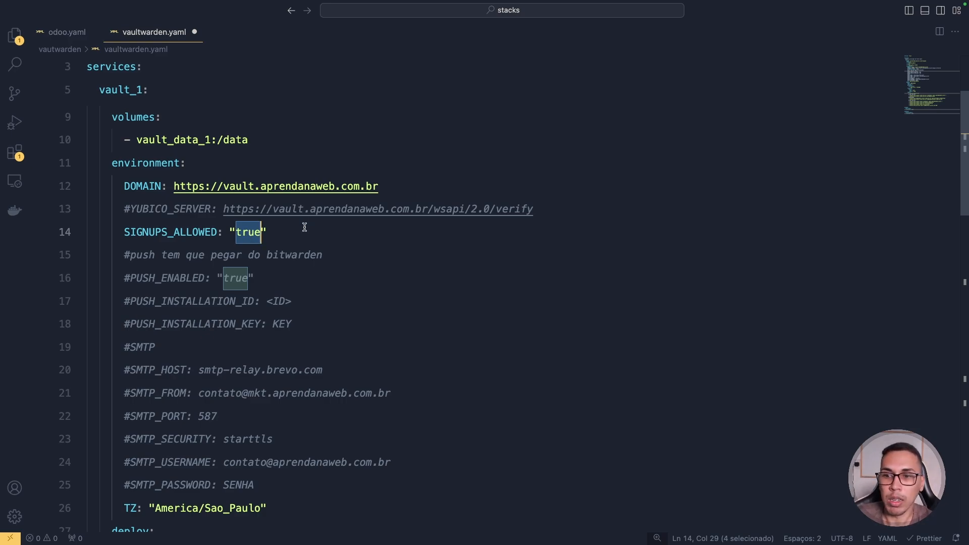
scroll(275, 240, "down", 2)
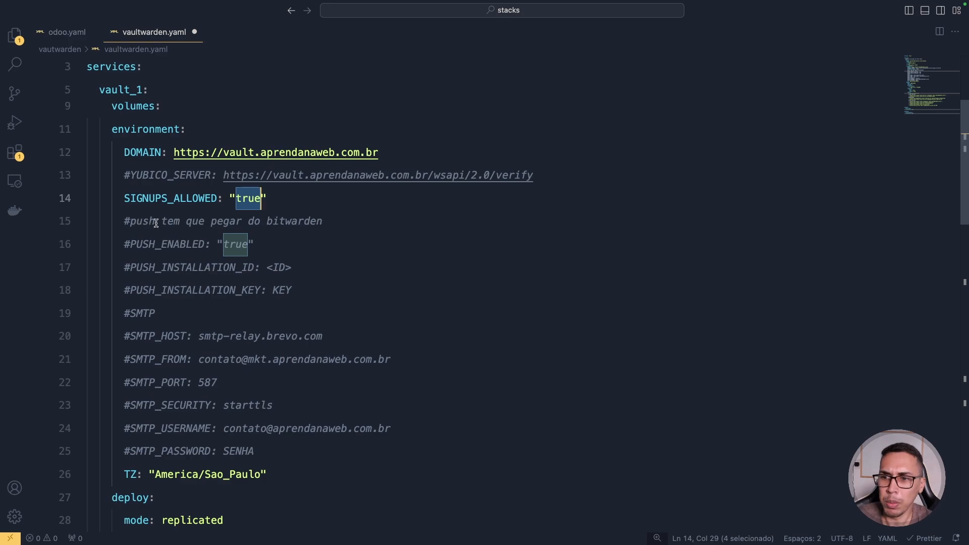
double_click(296, 224)
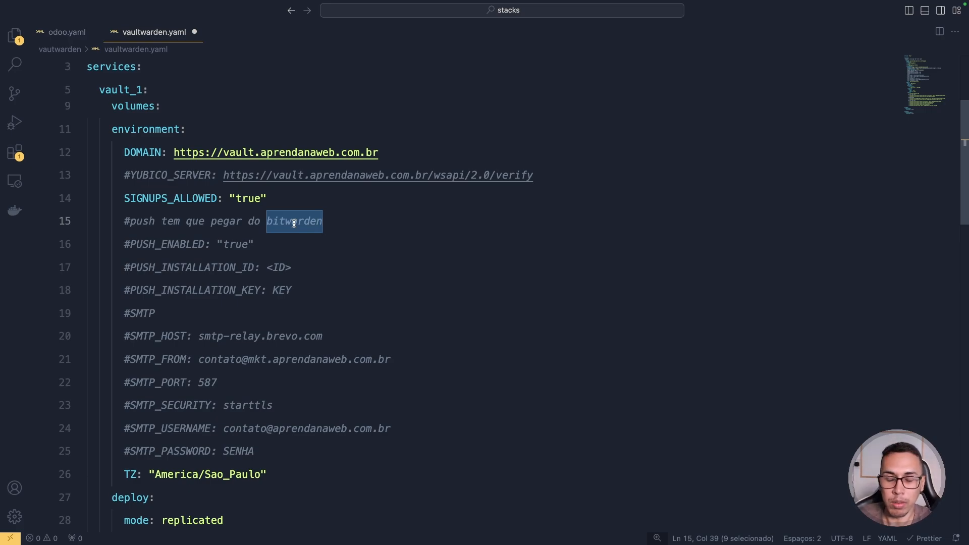
left_click(150, 245)
double_click(151, 244)
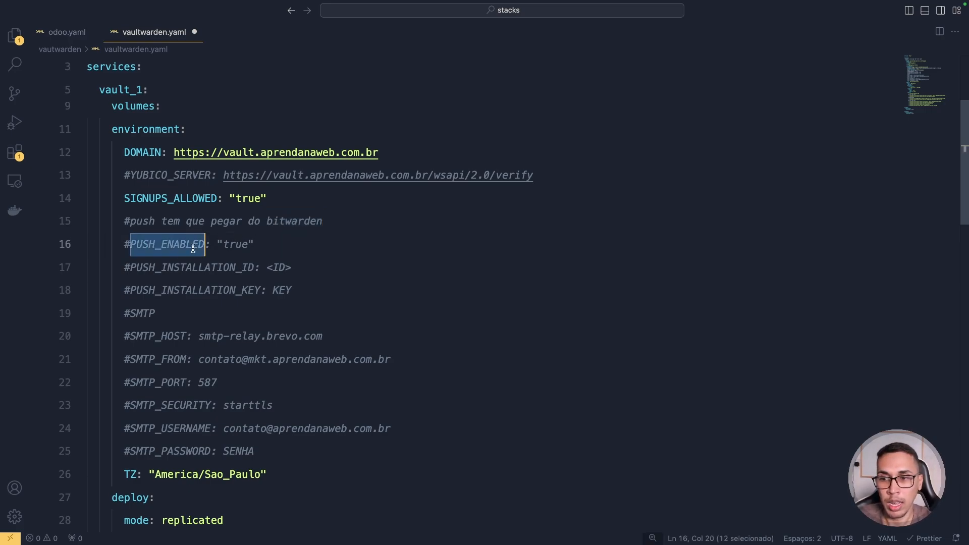
double_click(233, 245)
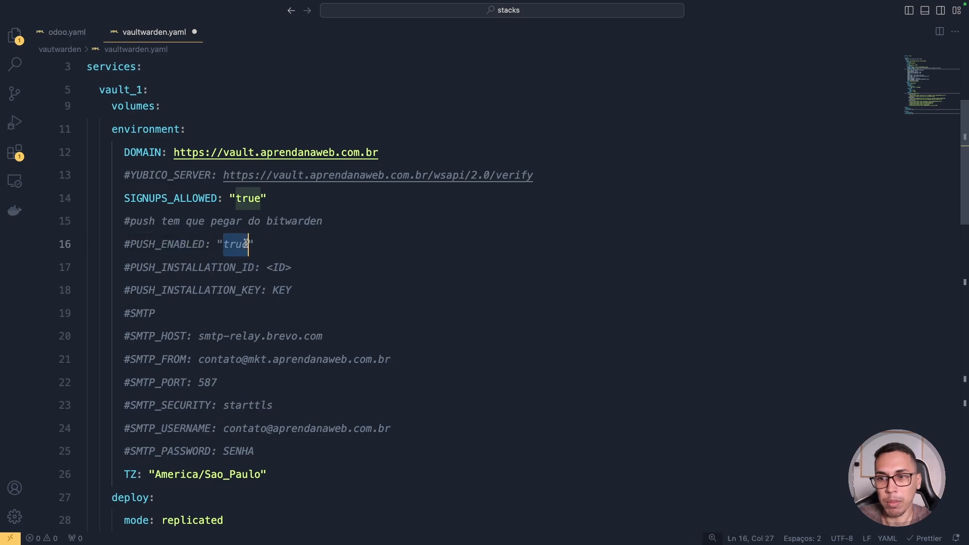
double_click(167, 272)
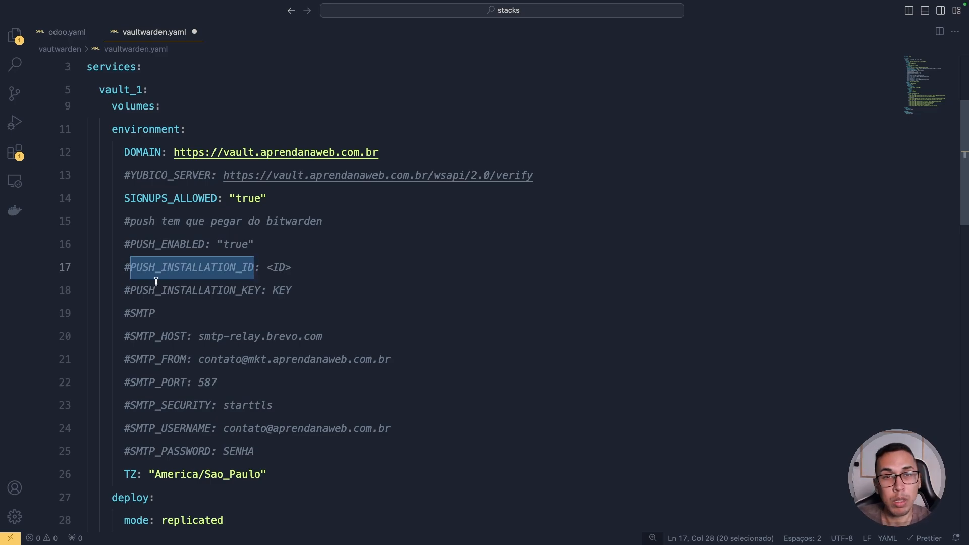
left_click(130, 221)
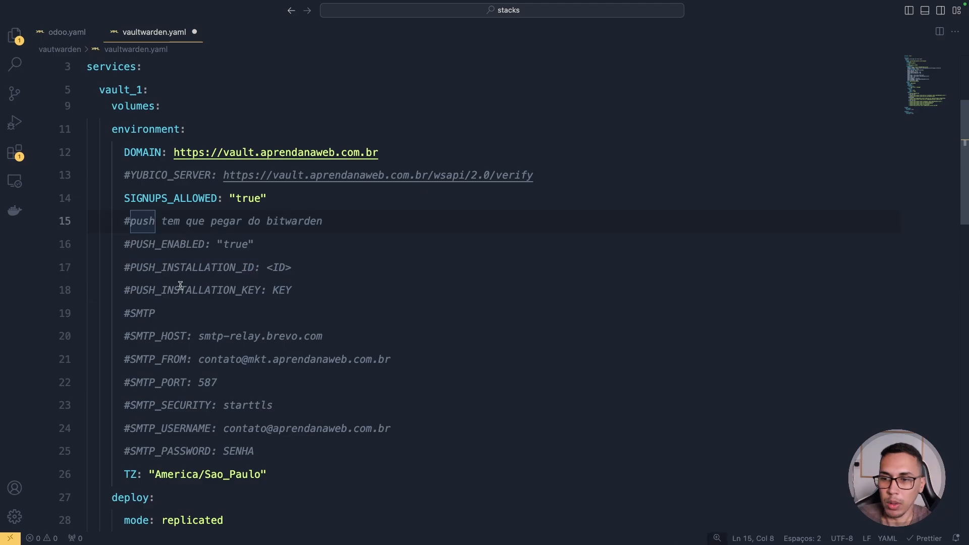
scroll(174, 262, "down", 3)
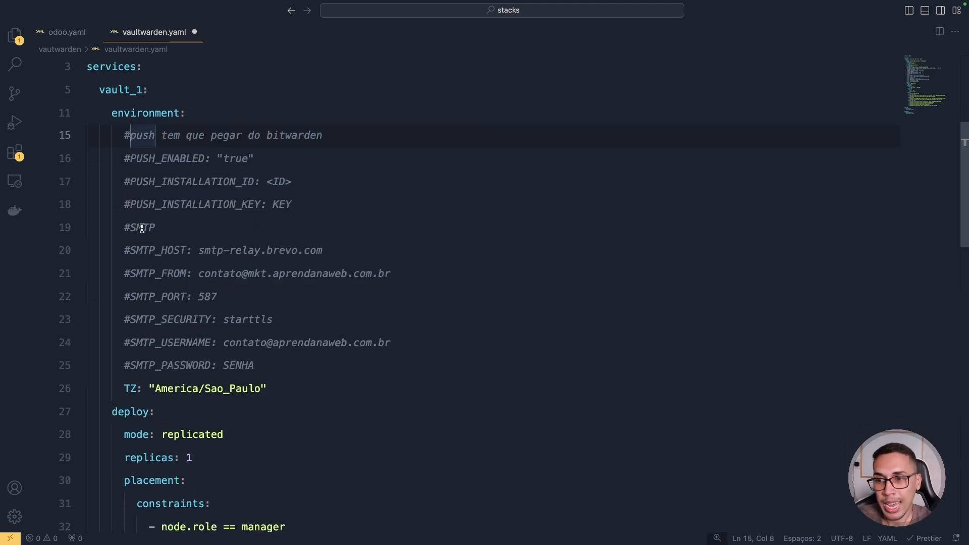
double_click(145, 225)
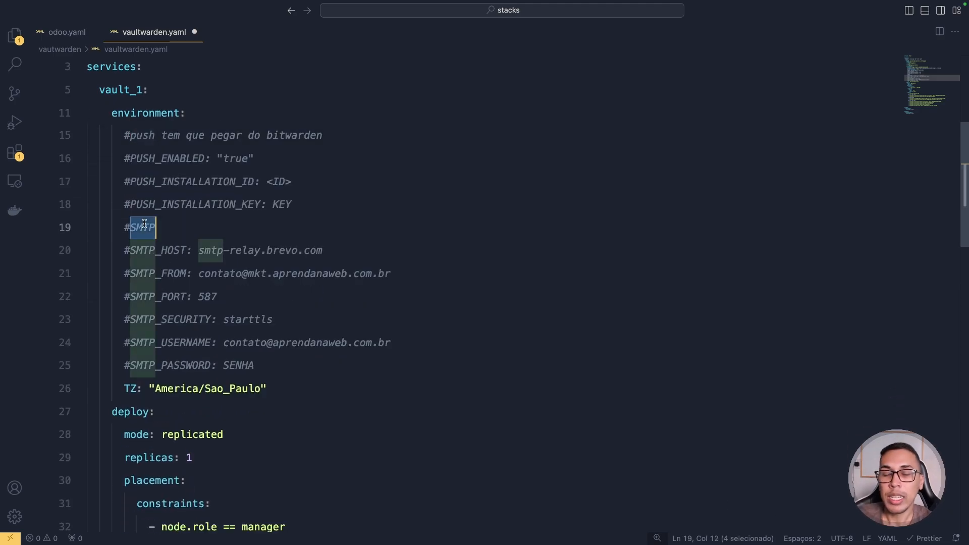
double_click(173, 247)
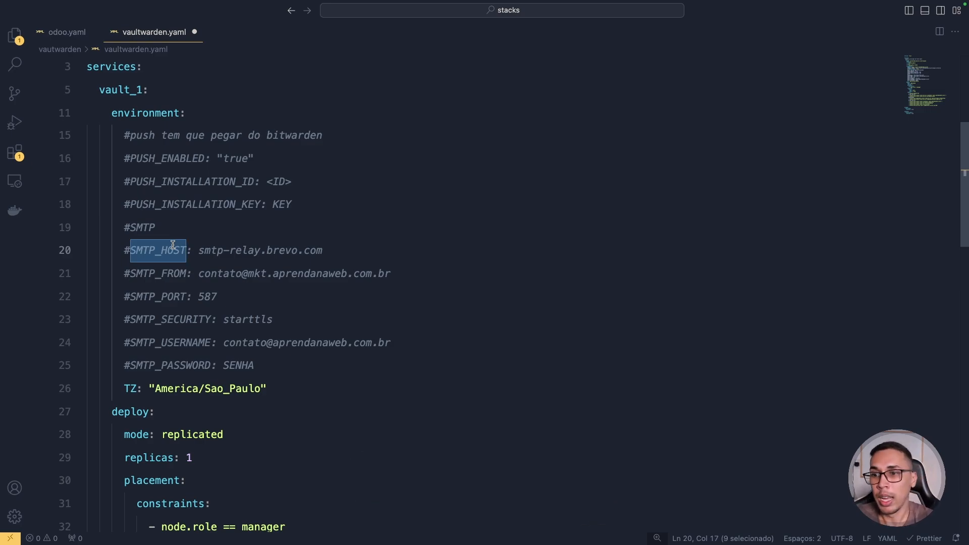
double_click(145, 250)
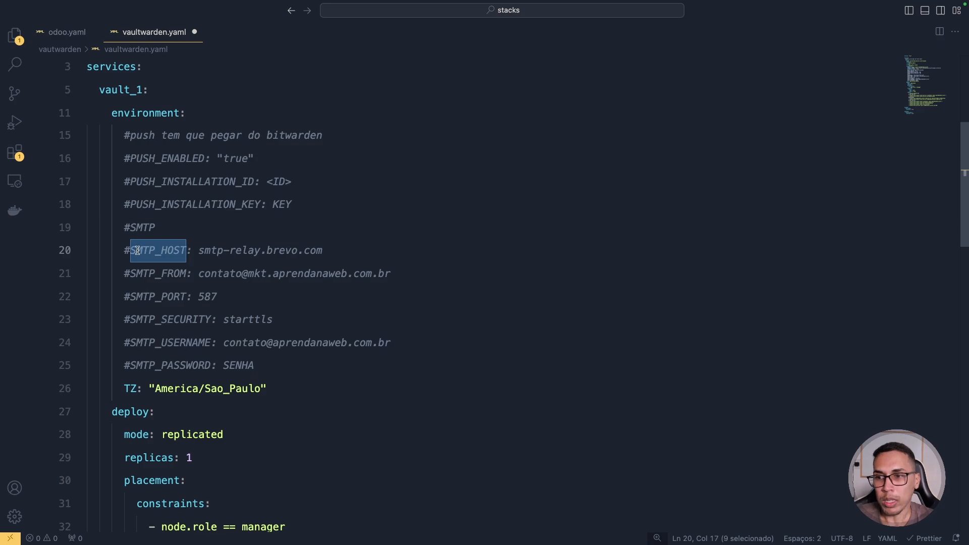
left_click(134, 249)
left_click(129, 250)
key("BackSpace")
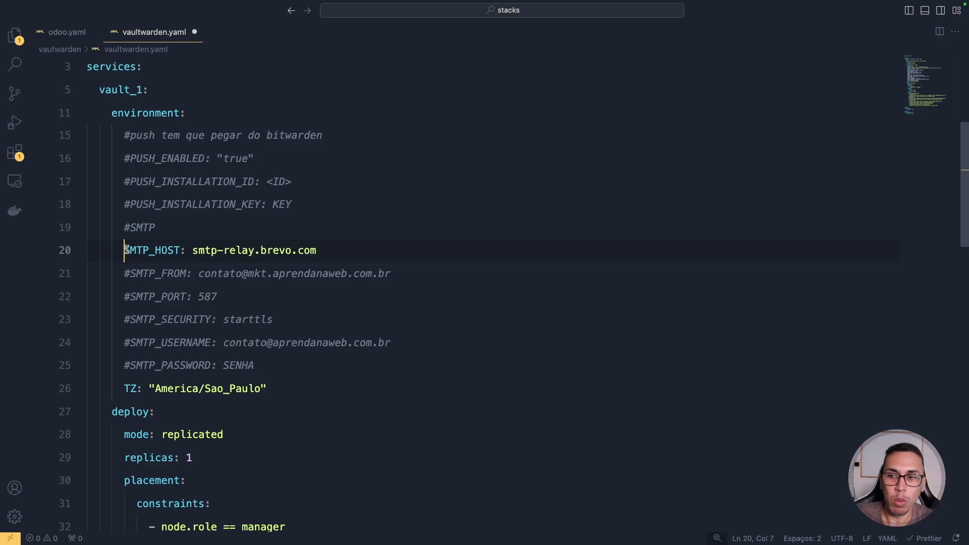
type("#")
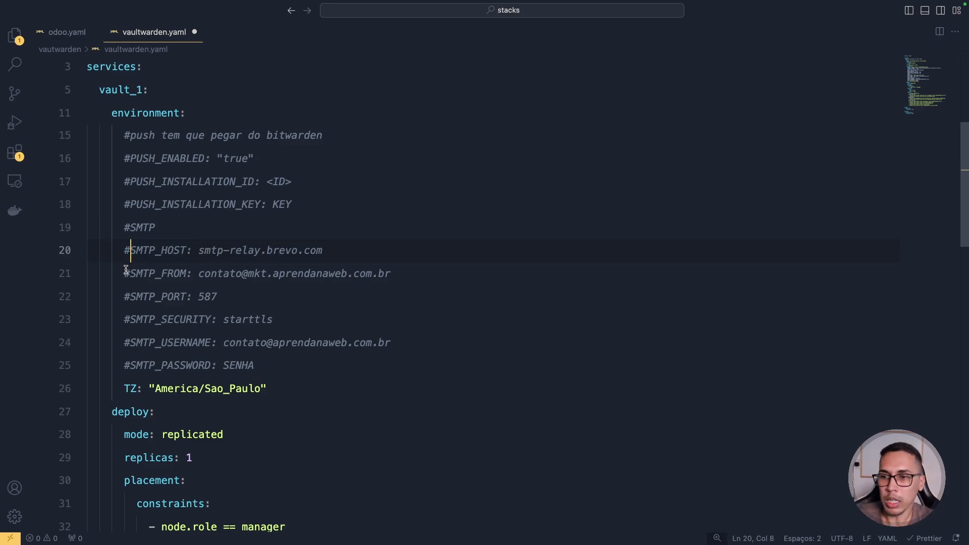
left_click(129, 274)
left_click_drag(191, 276, 277, 275)
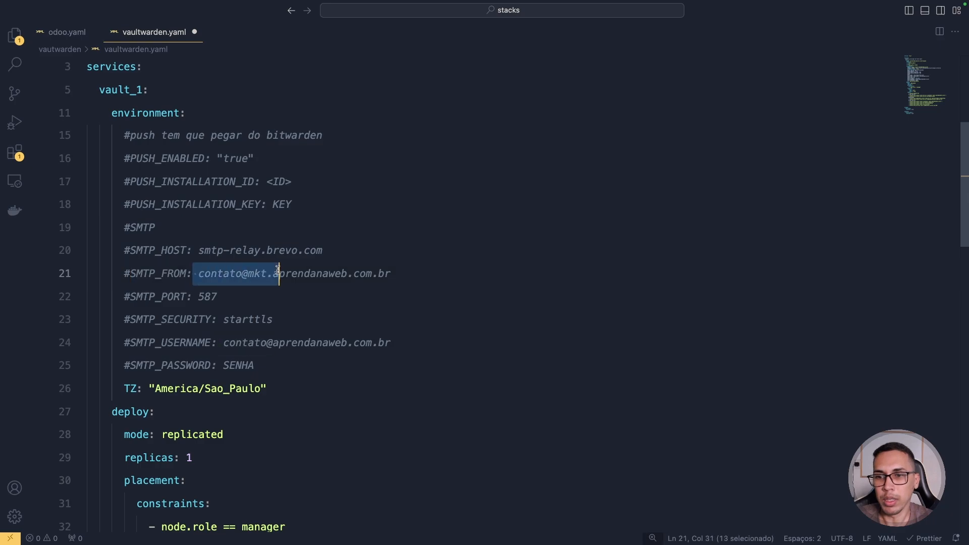
double_click(186, 297)
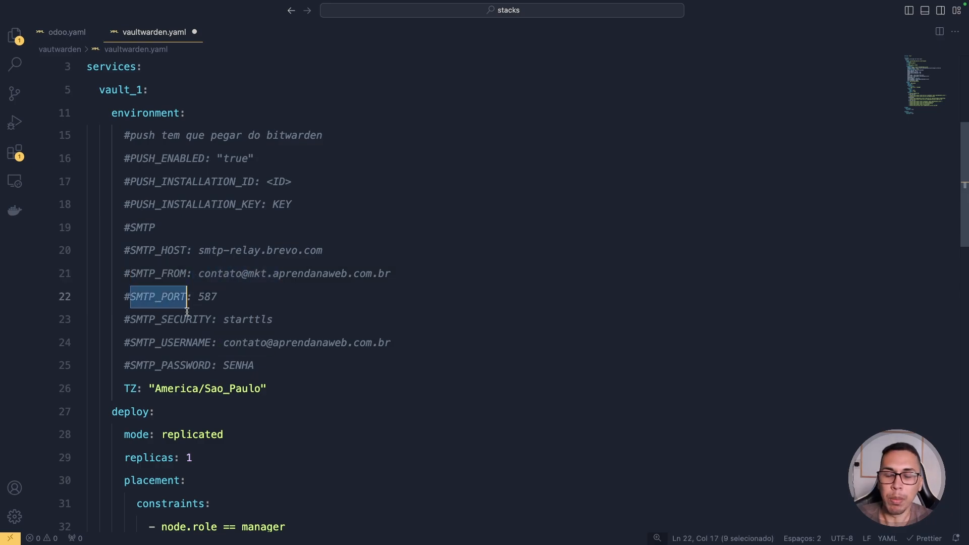
double_click(208, 298)
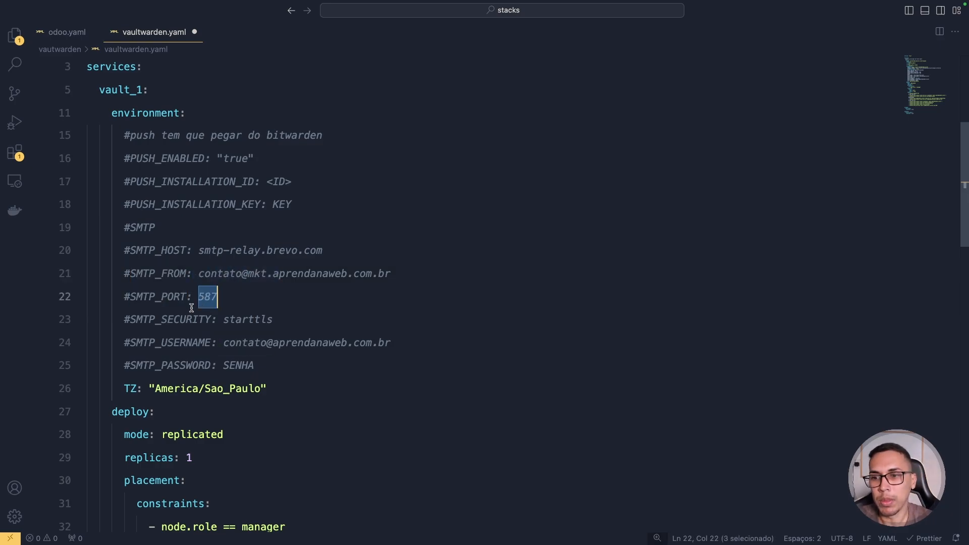
left_click(171, 321)
double_click(170, 322)
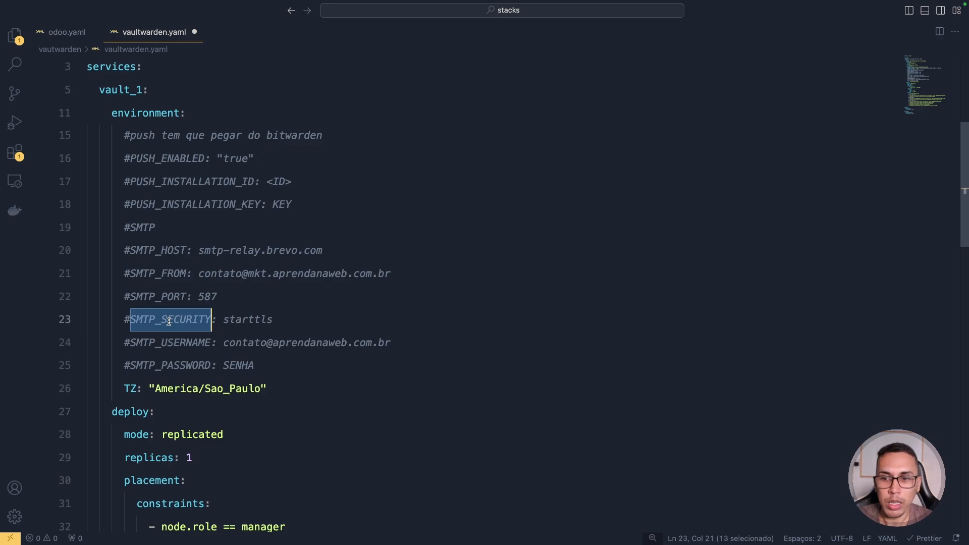
double_click(248, 320)
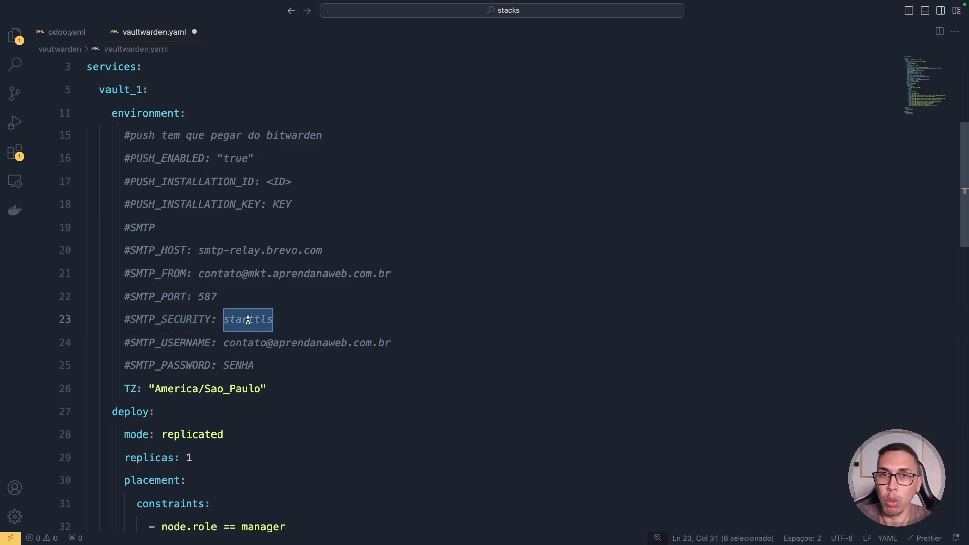
double_click(171, 343)
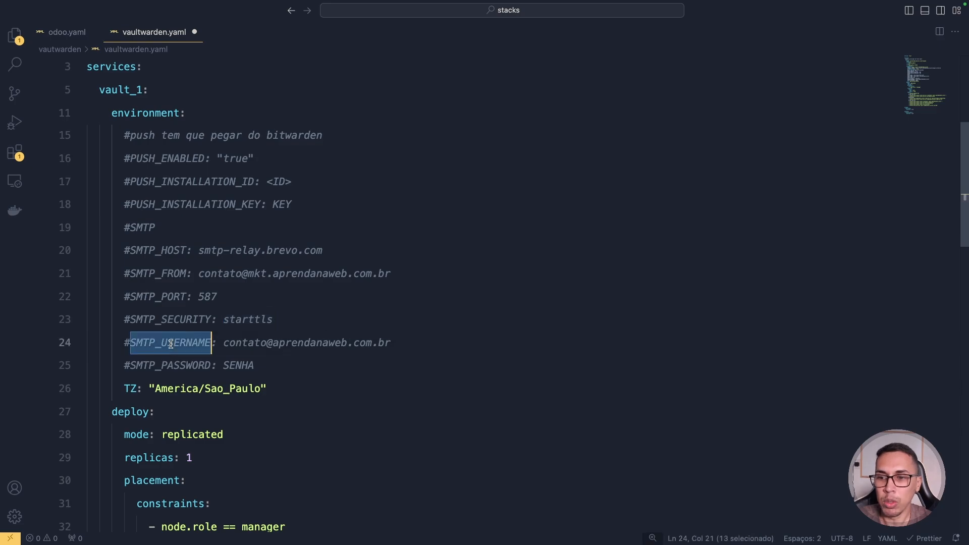
left_click_drag(222, 344, 406, 334)
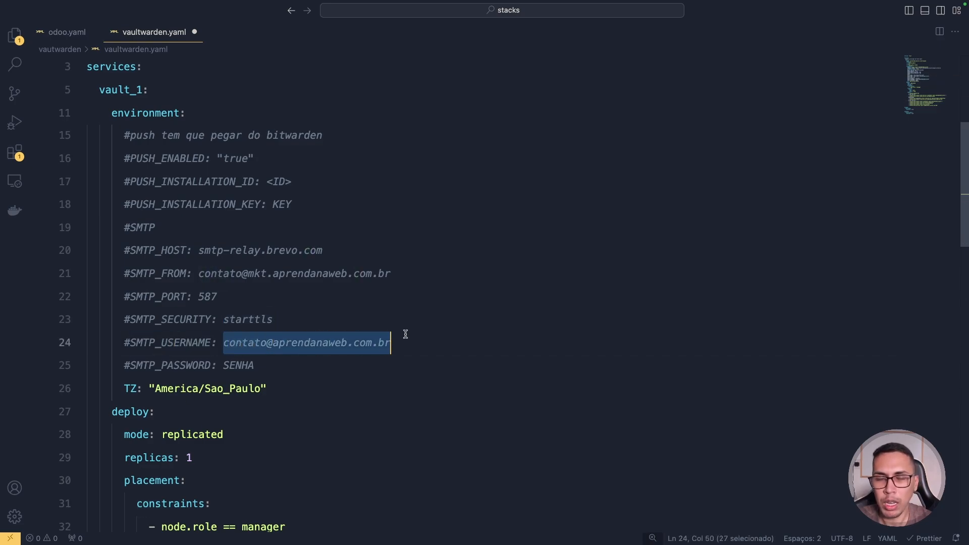
double_click(240, 364)
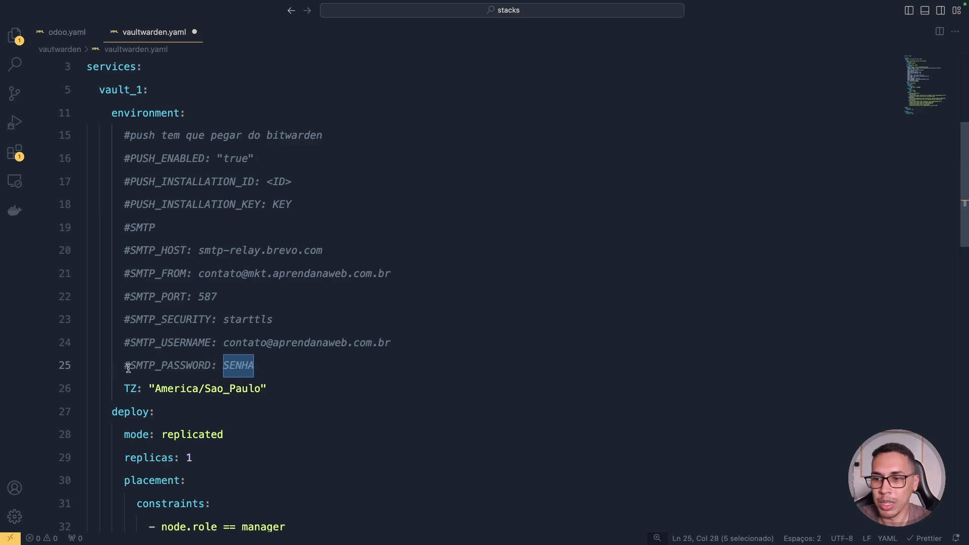
left_click_drag(275, 364, 127, 249)
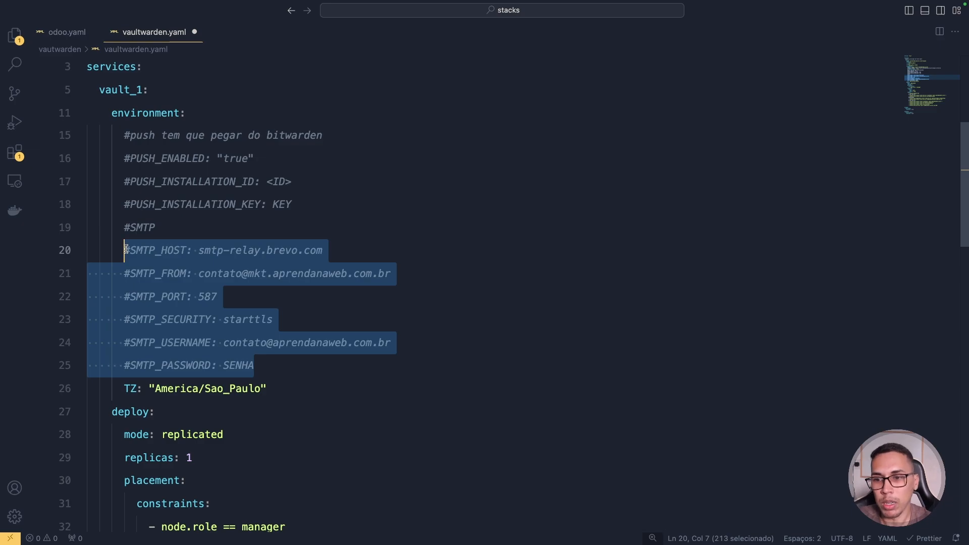
double_click(247, 367)
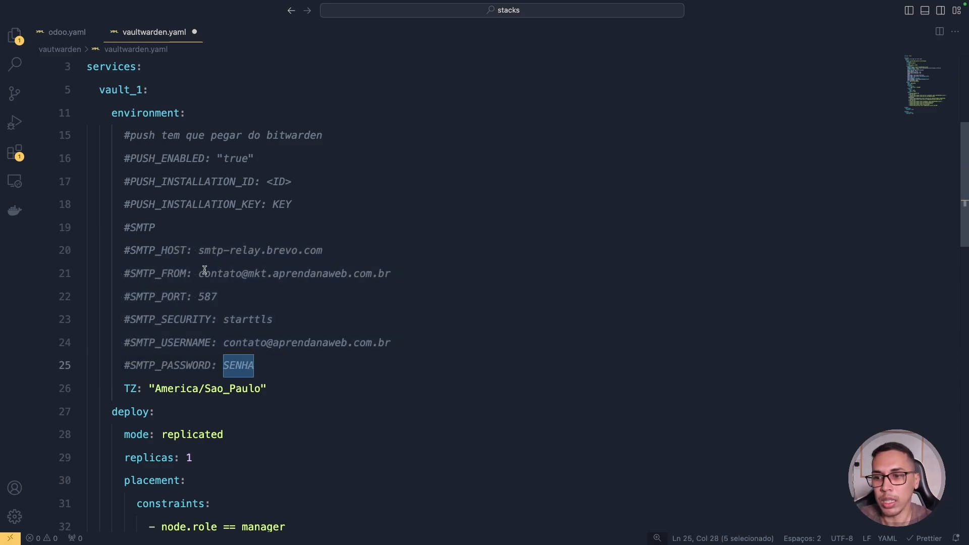
scroll(204, 270, "down", 2)
double_click(131, 334)
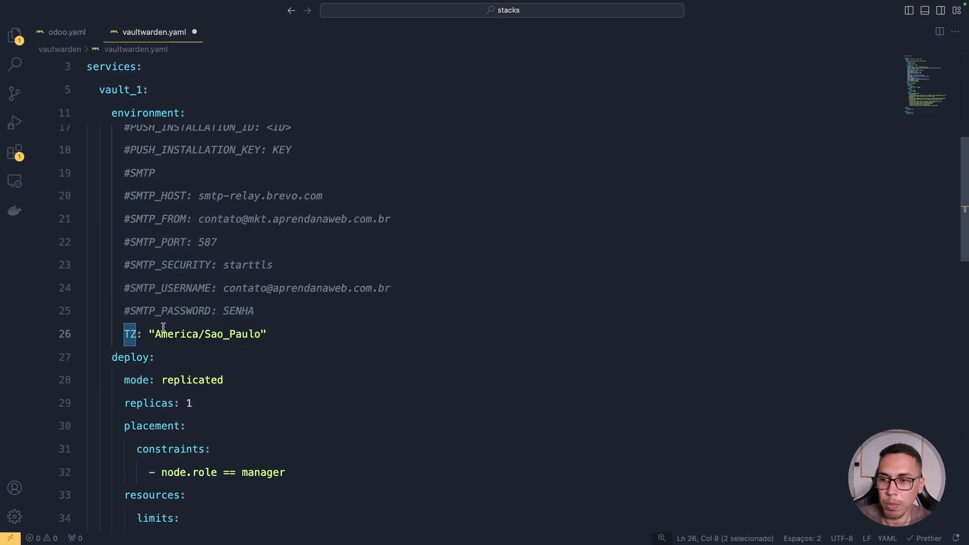
scroll(183, 323, "down", 1)
scroll(184, 320, "down", 1)
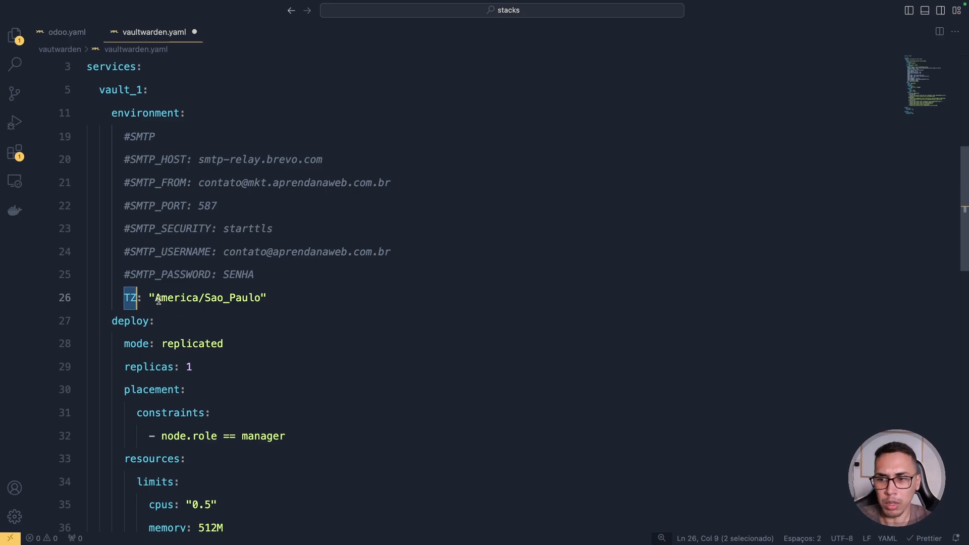
left_click_drag(155, 298, 257, 288)
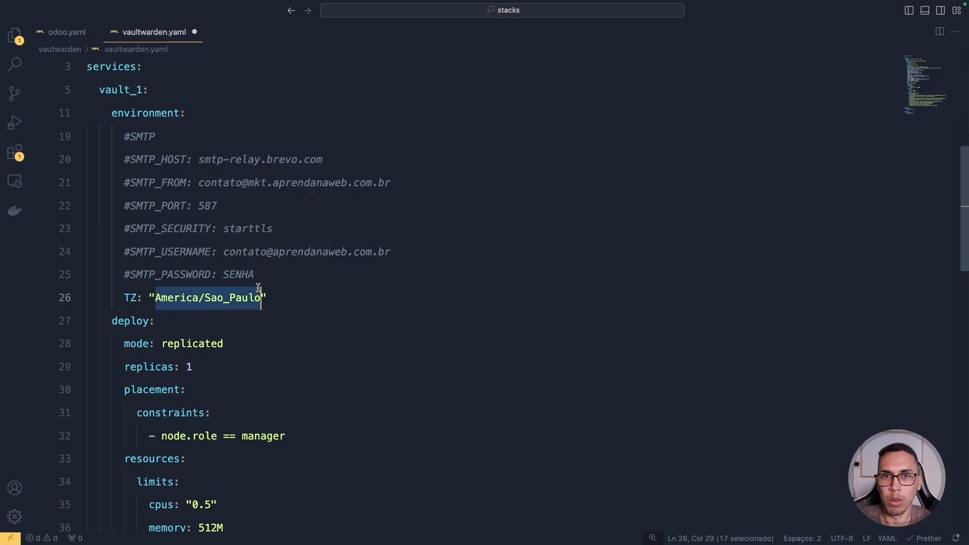
scroll(252, 278, "down", 3)
left_click_drag(112, 248, 241, 328)
scroll(241, 328, "down", 1)
scroll(241, 328, "down", 1)
double_click(264, 341)
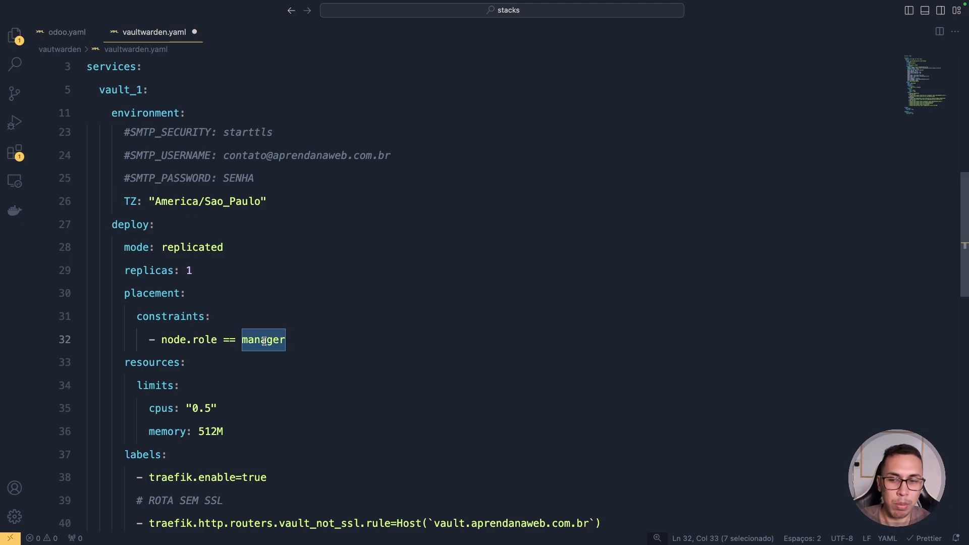
- Change the vault_1 cpus limit in vaultwarden.yaml from 0.5 to 0.8
scroll(264, 341, "down", 5)
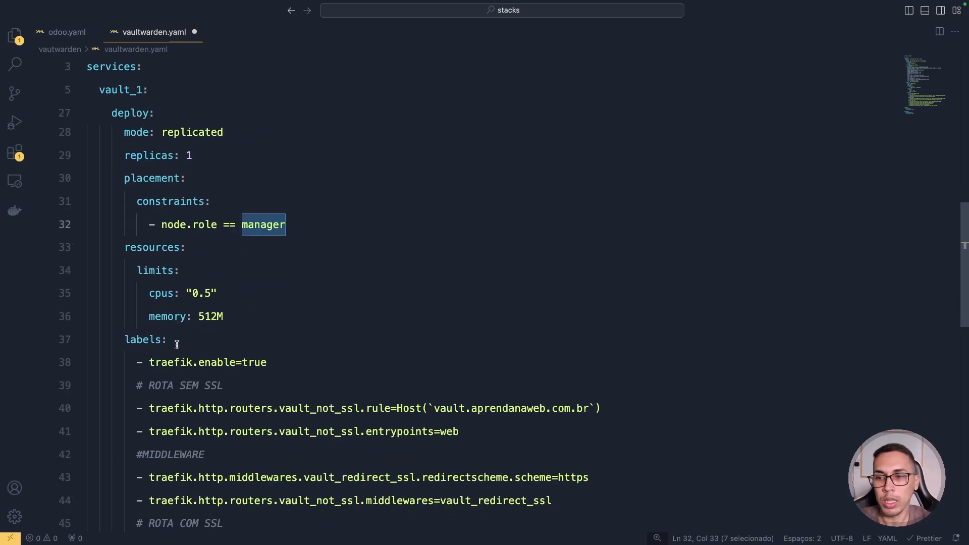
left_click_drag(191, 293, 210, 289)
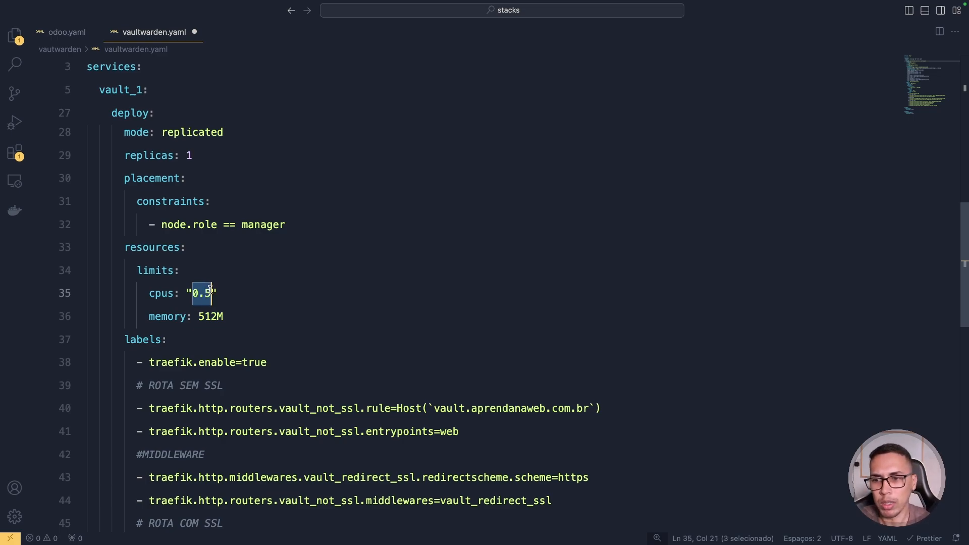
left_click(210, 291)
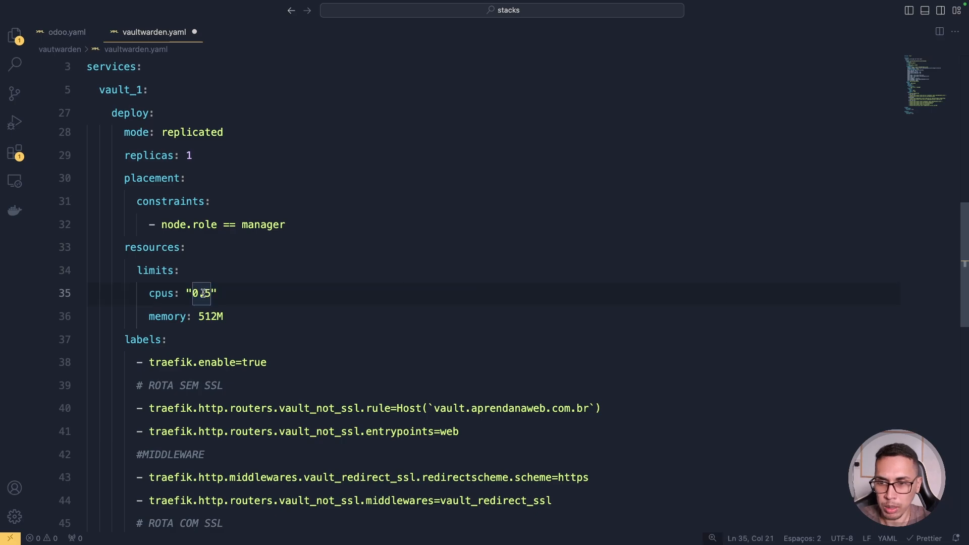
double_click(208, 292)
type("8")
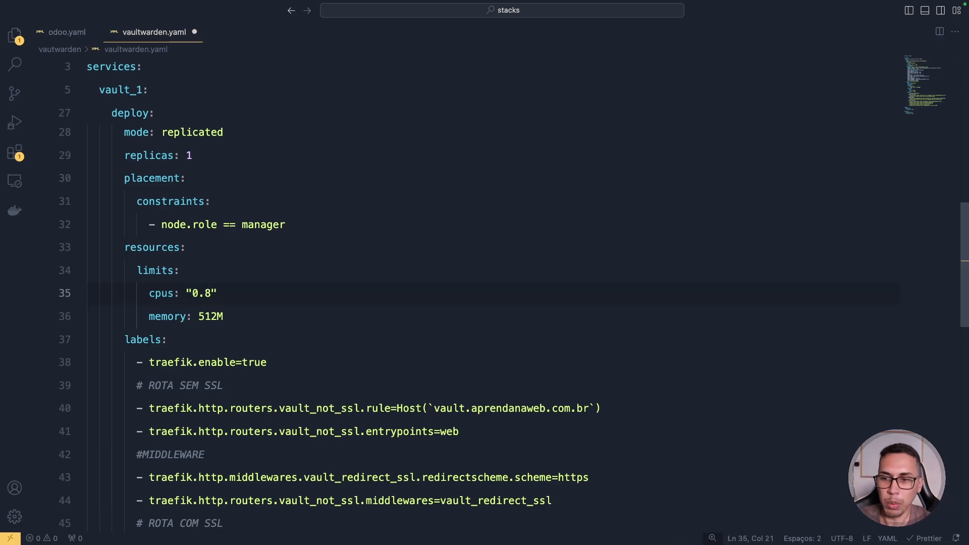
scroll(210, 288, "down", 5)
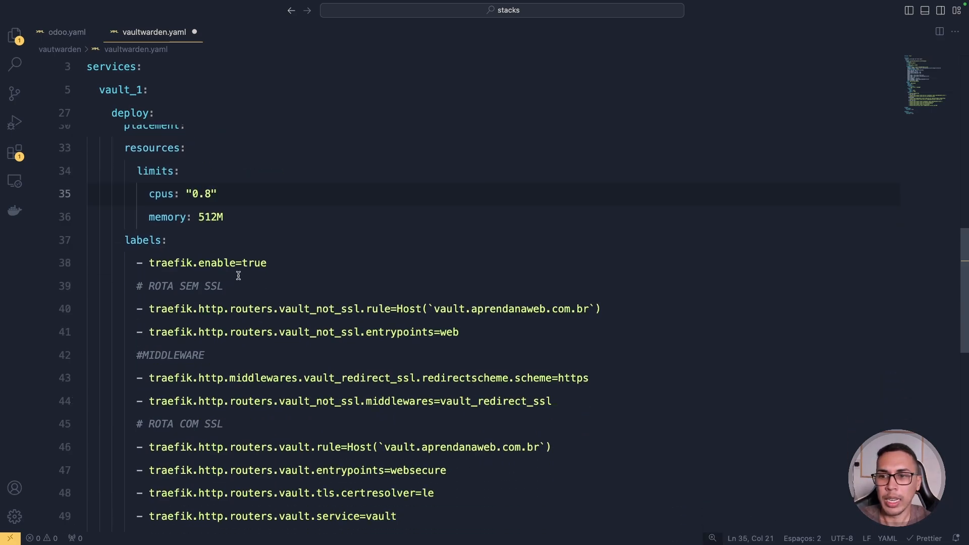
scroll(239, 275, "down", 1)
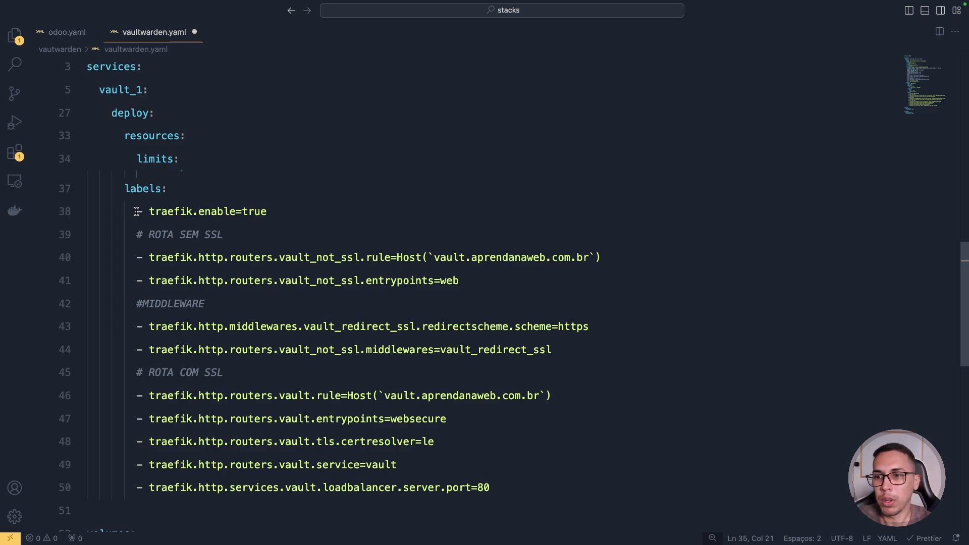
left_click_drag(137, 211, 267, 207)
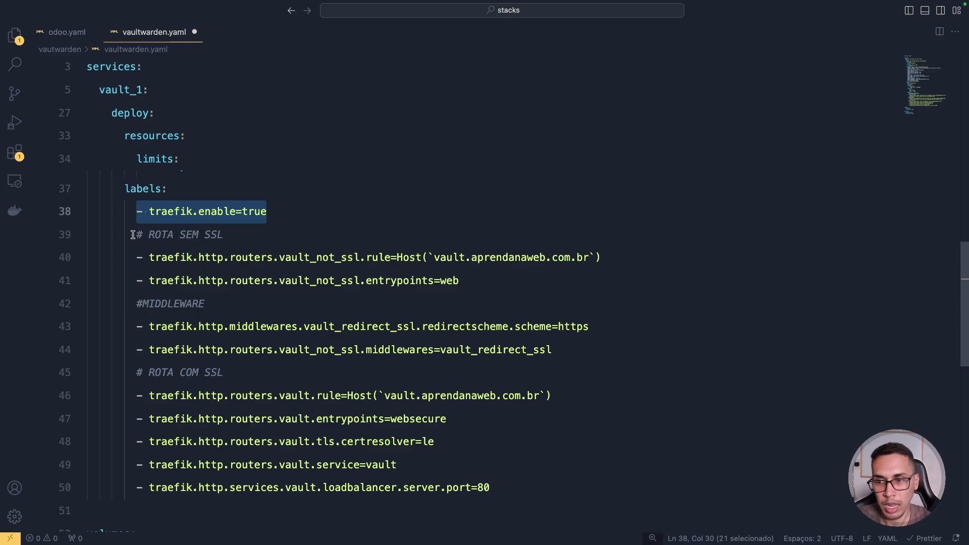
left_click_drag(135, 235, 266, 233)
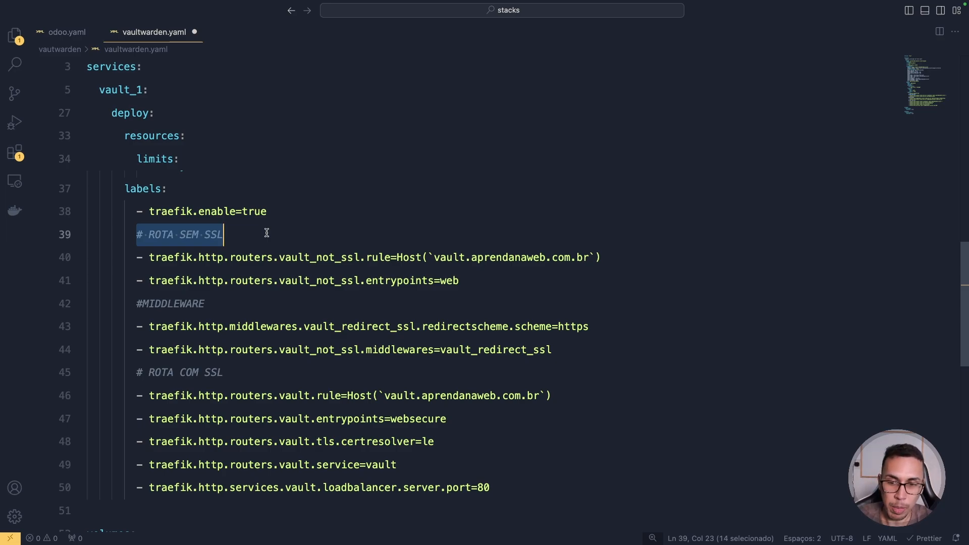
left_click_drag(138, 372, 497, 485)
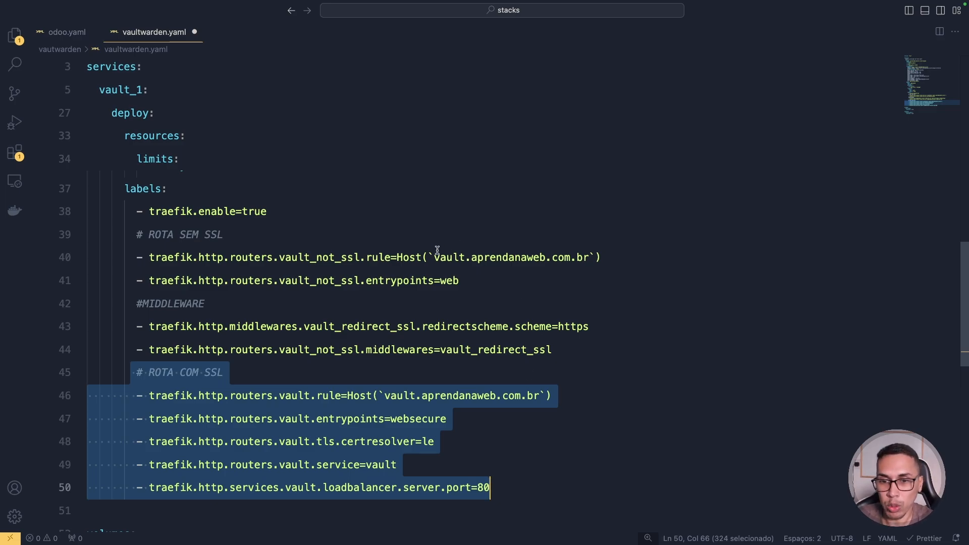
left_click_drag(434, 255, 589, 252)
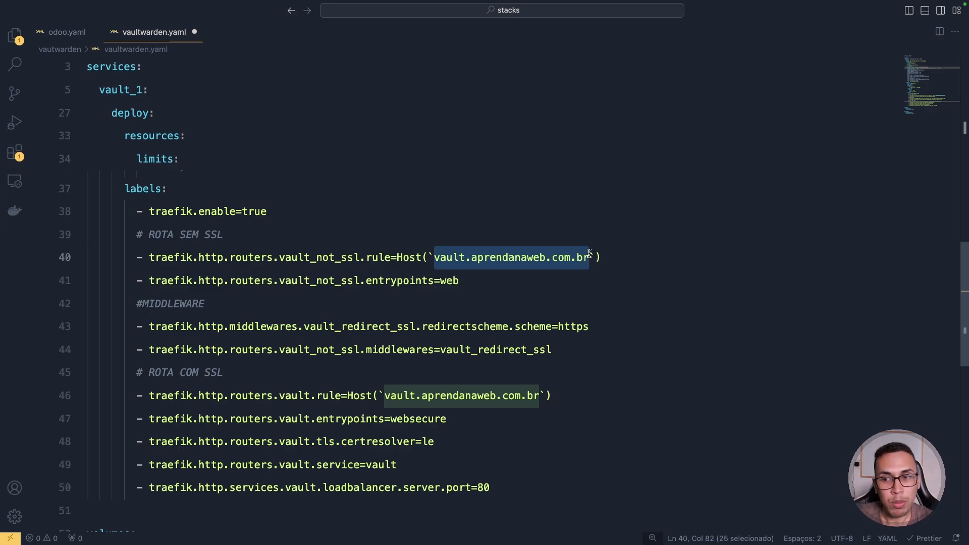
double_click(322, 262)
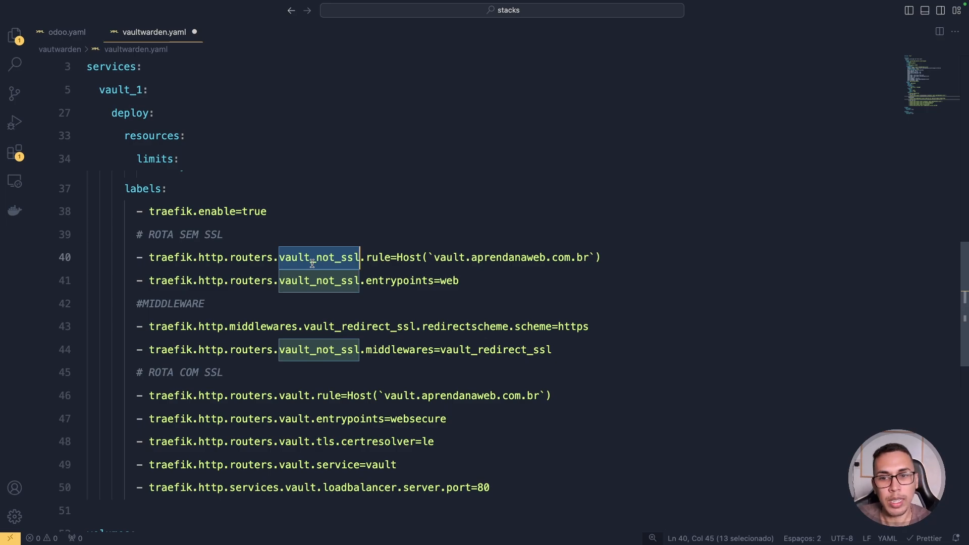
double_click(383, 258)
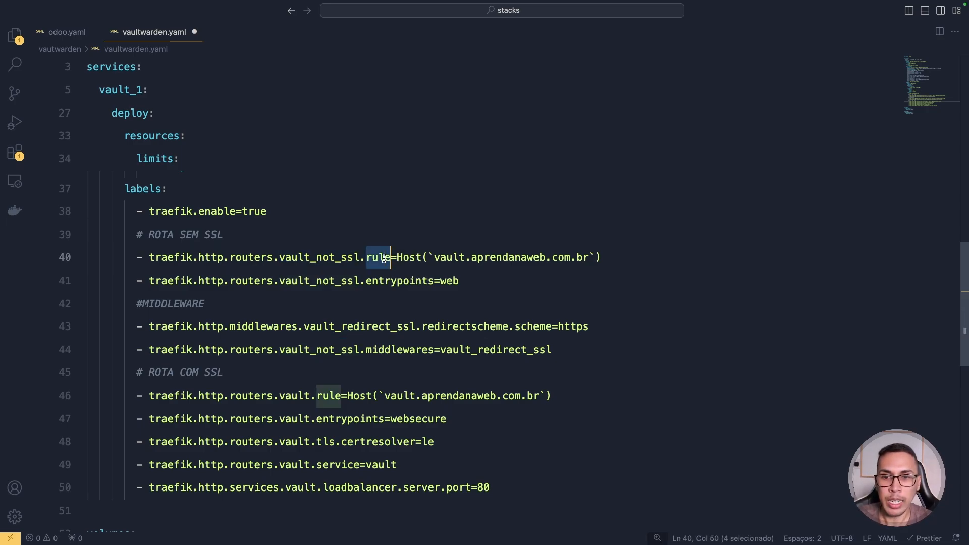
left_click_drag(433, 257, 589, 254)
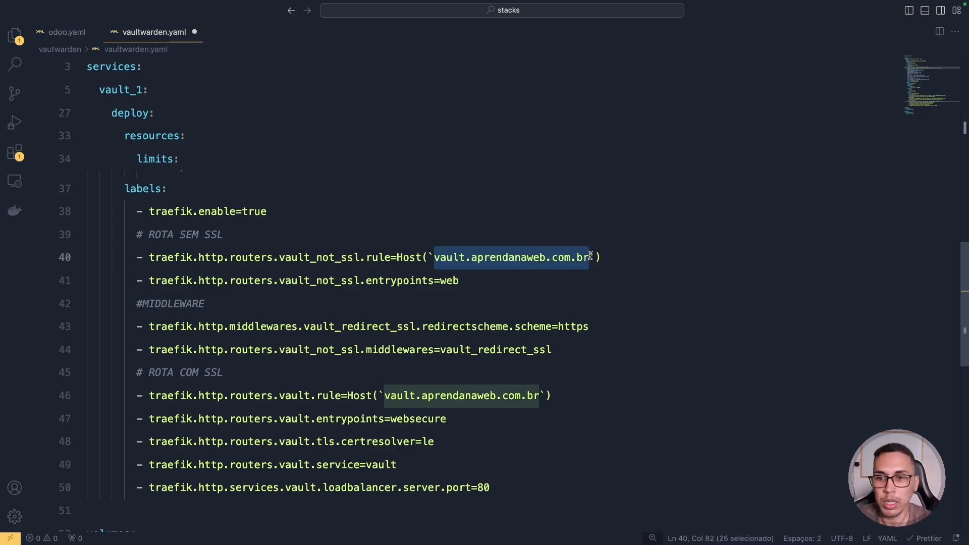
double_click(314, 281)
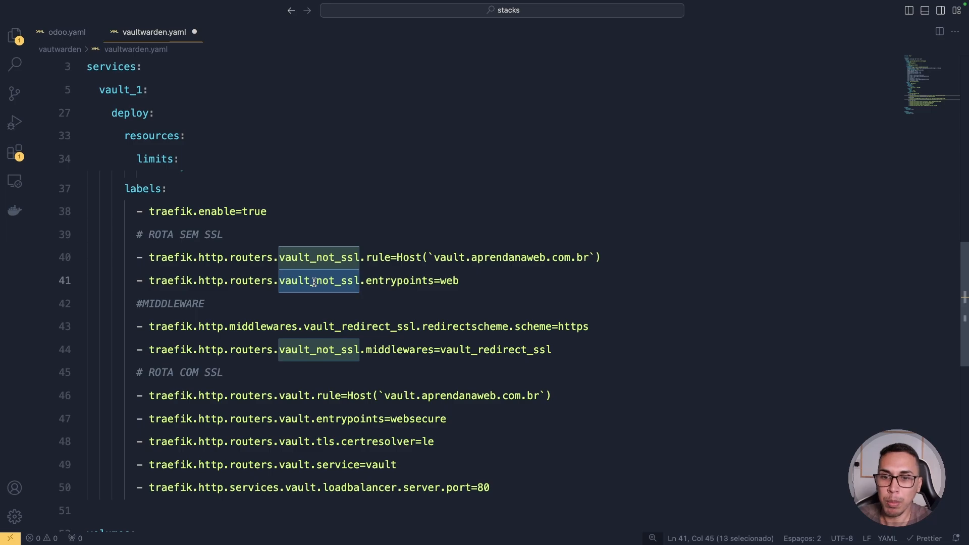
double_click(394, 282)
left_click(446, 281)
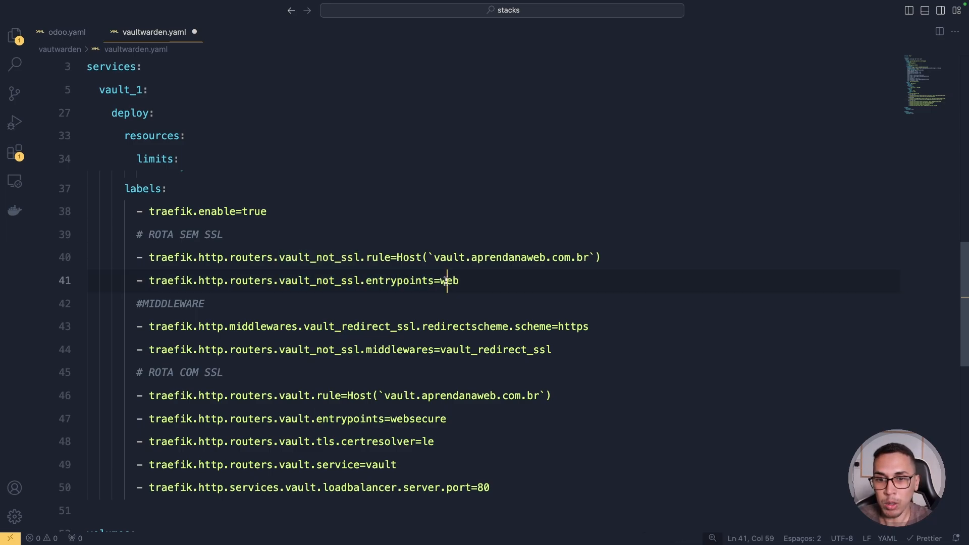
double_click(446, 281)
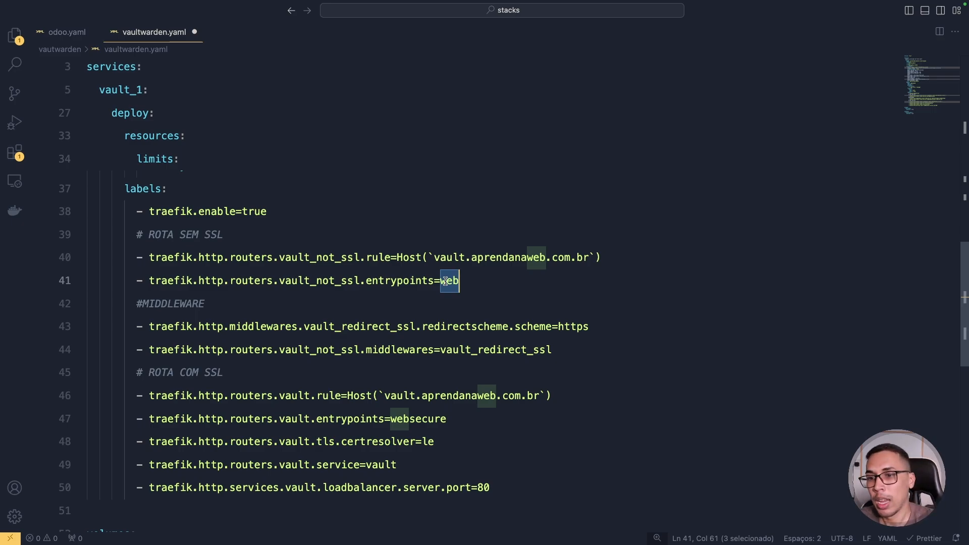
left_click_drag(473, 281, 135, 281)
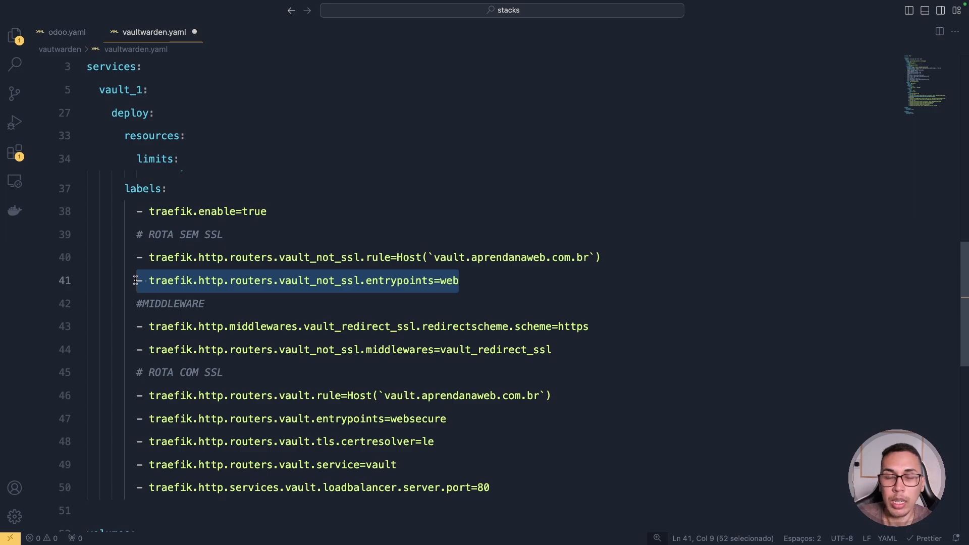
left_click_drag(136, 326, 311, 327)
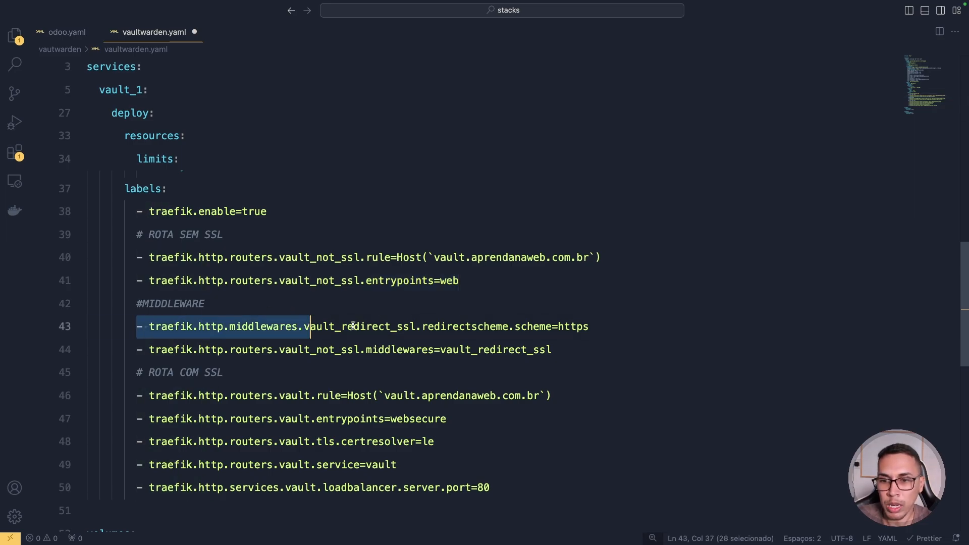
left_click(365, 326)
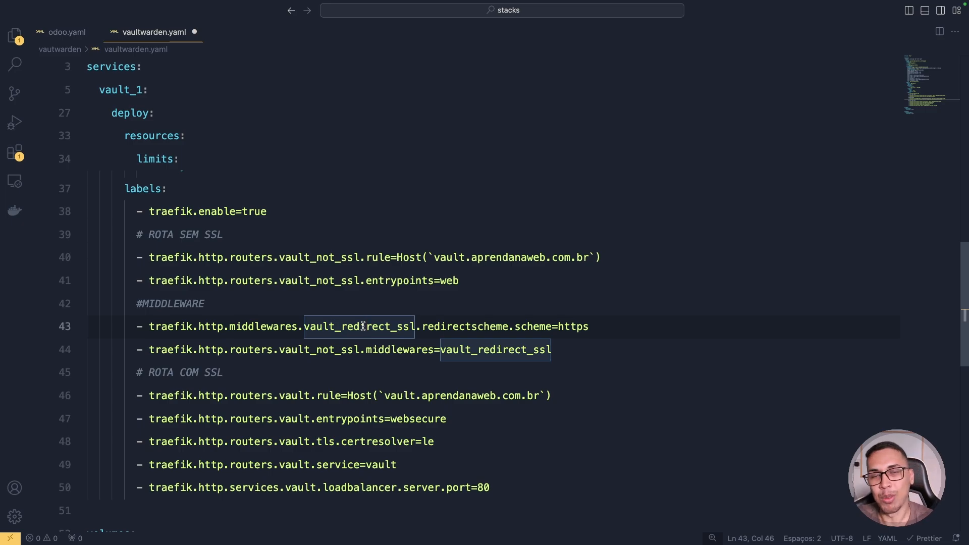
double_click(338, 327)
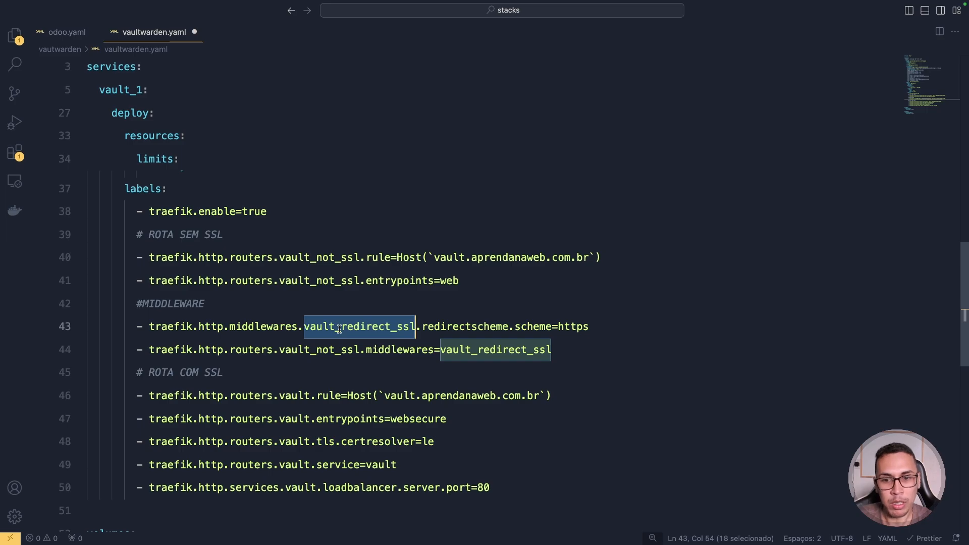
double_click(469, 327)
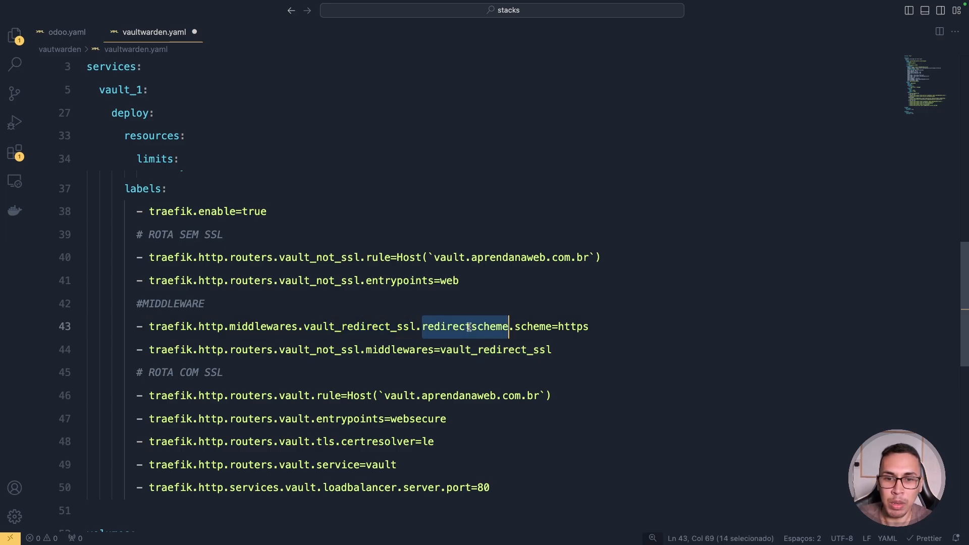
double_click(534, 327)
double_click(576, 327)
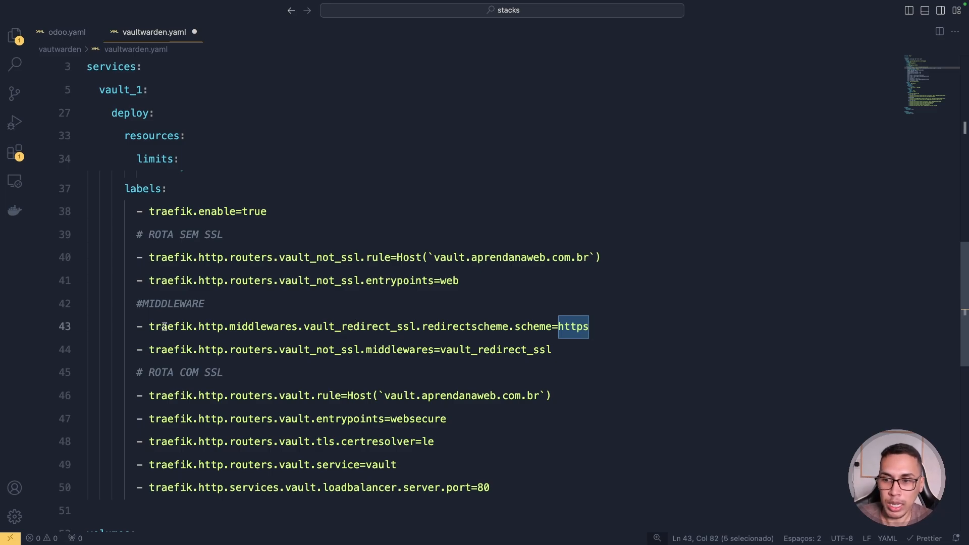
left_click_drag(137, 328, 588, 327)
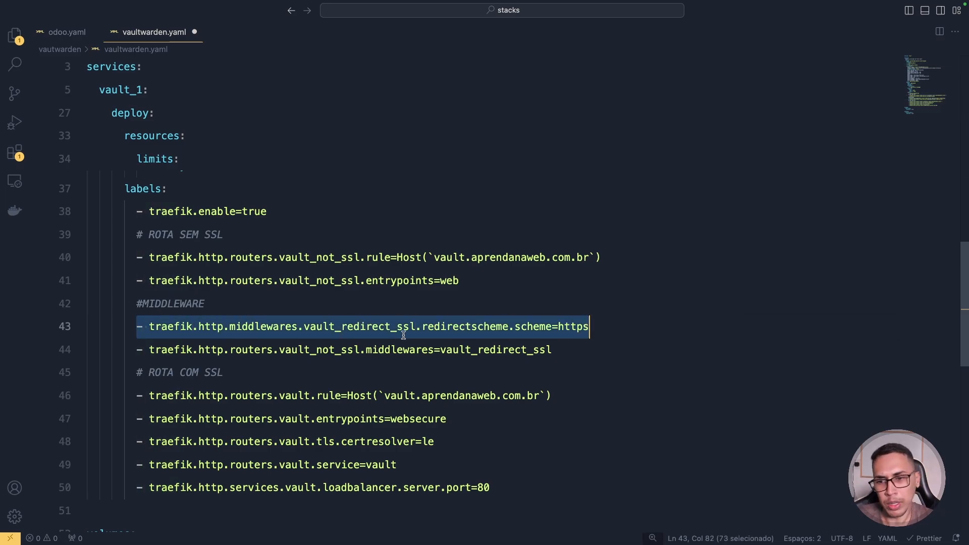
double_click(260, 350)
double_click(336, 350)
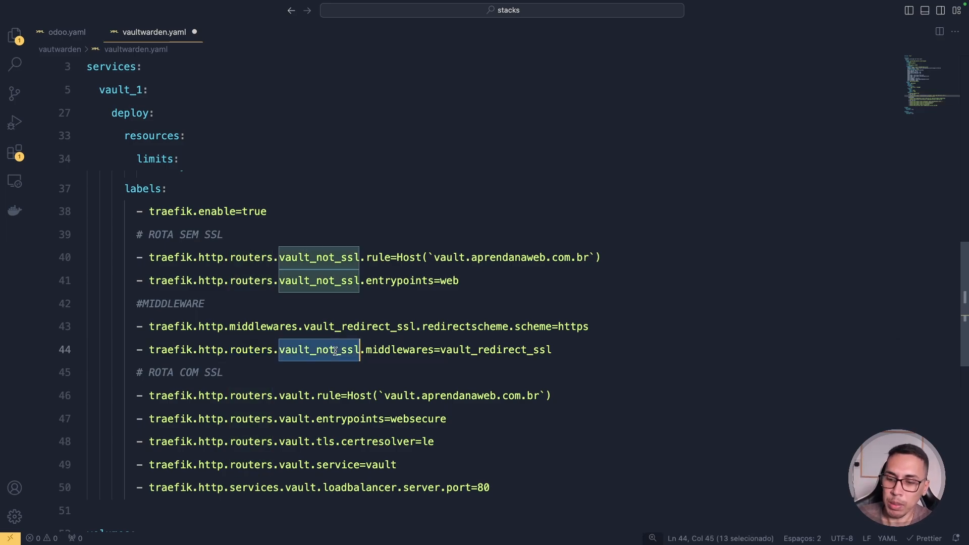
mouse_move(278, 235)
left_mouse_down()
mouse_move(268, 280)
mouse_move(384, 302)
mouse_move(294, 240)
left_mouse_up()
mouse_move(283, 355)
left_mouse_down()
mouse_move(266, 361)
mouse_move(373, 372)
mouse_move(292, 345)
left_mouse_up()
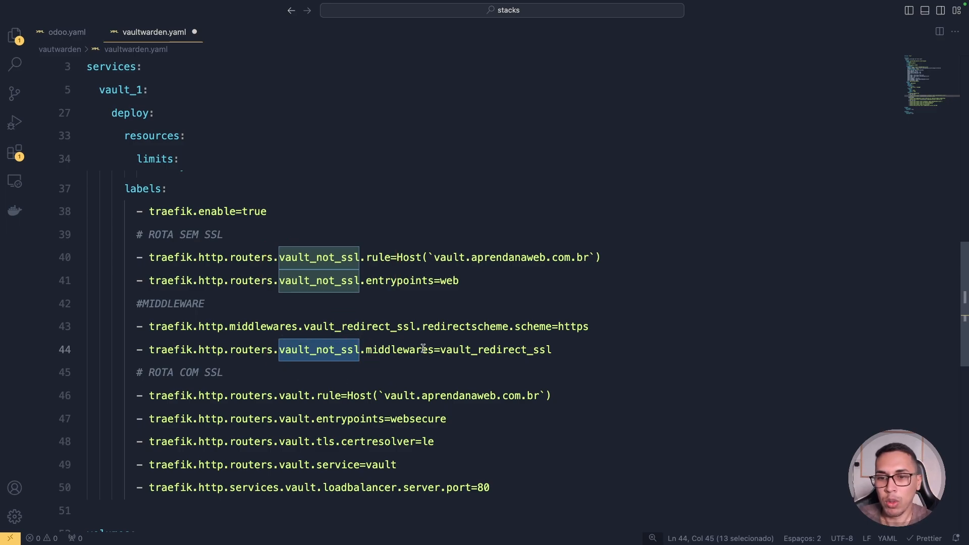
double_click(398, 349)
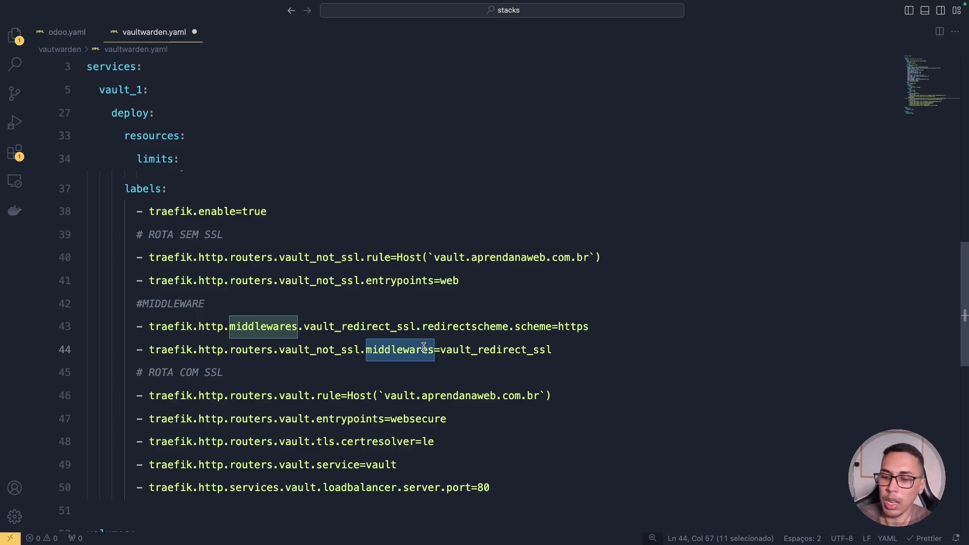
mouse_move(392, 329)
left_mouse_down()
mouse_move(298, 306)
mouse_move(281, 318)
mouse_move(306, 310)
mouse_move(293, 324)
left_mouse_up()
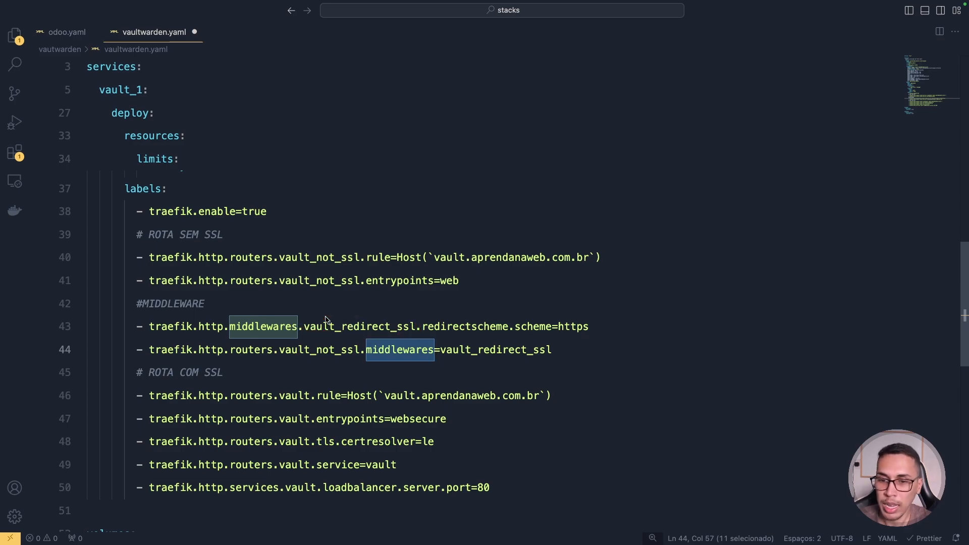
double_click(467, 351)
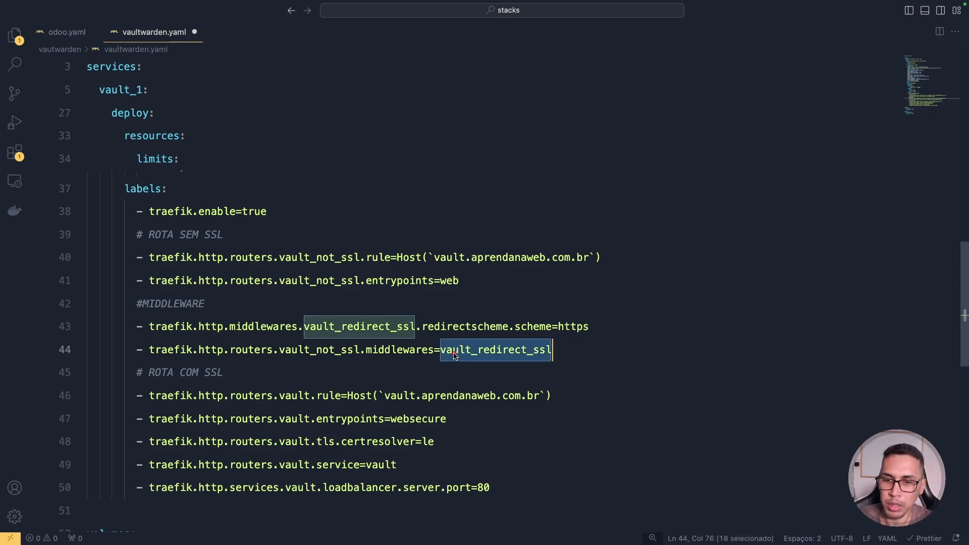
mouse_move(456, 353)
left_mouse_down()
mouse_move(404, 326)
mouse_move(419, 322)
mouse_move(413, 334)
left_mouse_up()
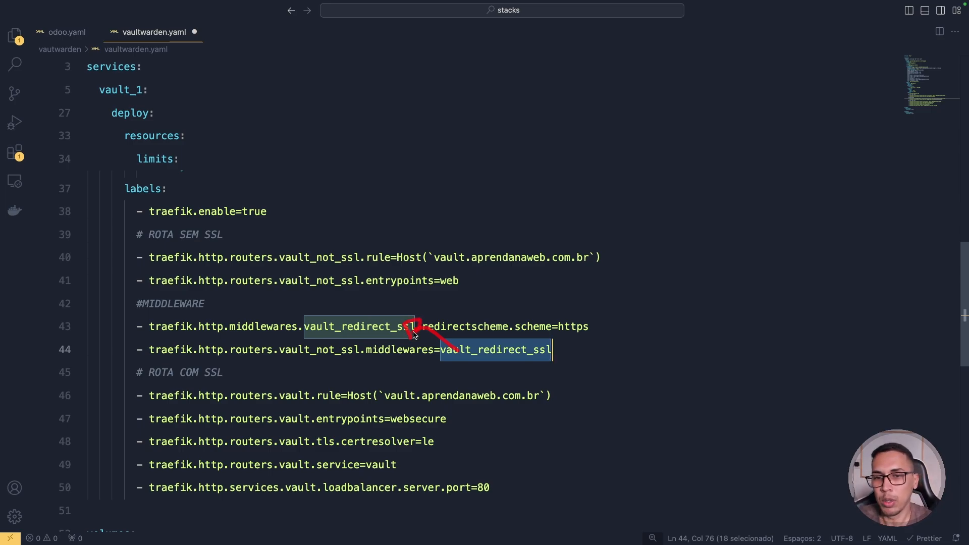
left_click_drag(437, 249, 566, 248)
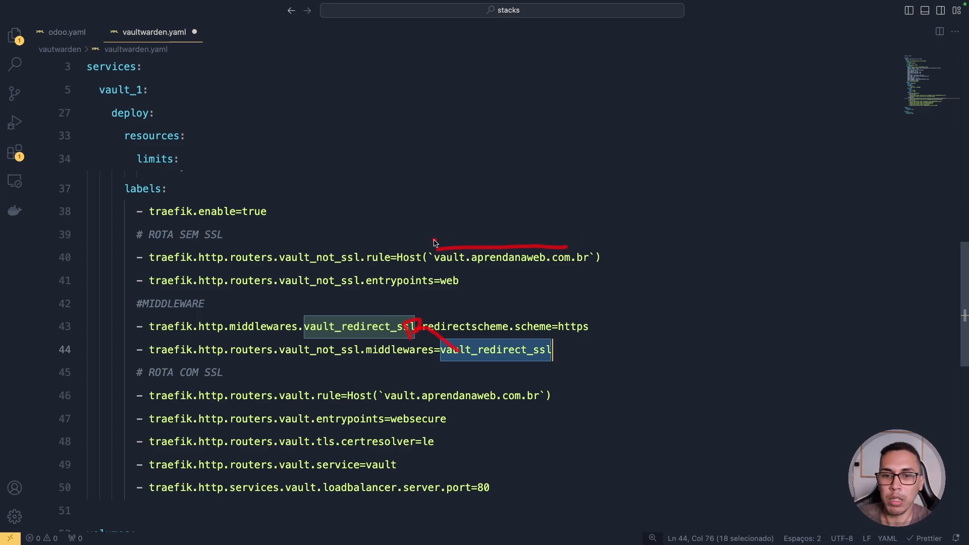
mouse_move(135, 369)
left_mouse_down()
mouse_move(124, 423)
mouse_move(129, 505)
mouse_move(302, 522)
mouse_move(553, 512)
mouse_move(603, 394)
mouse_move(140, 372)
left_mouse_up()
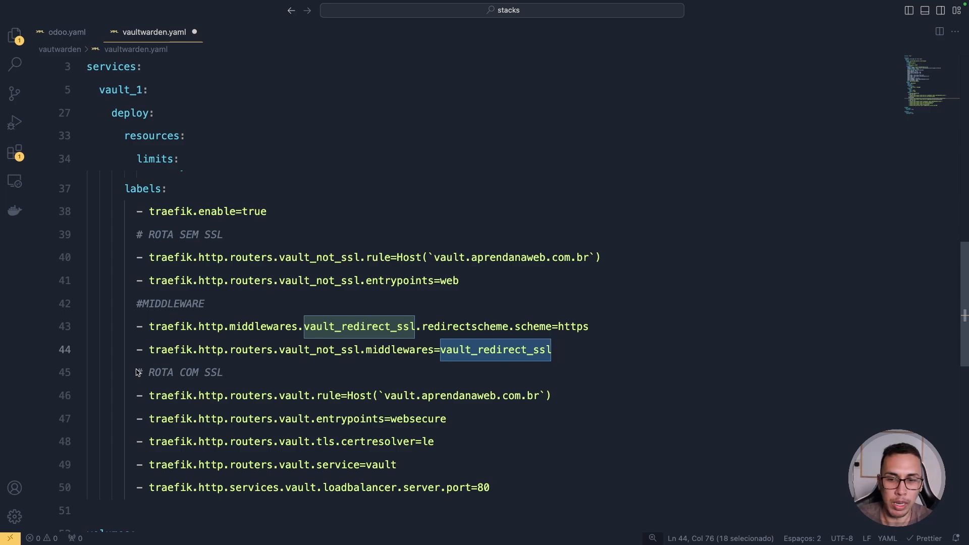
left_click_drag(140, 373, 249, 372)
scroll(257, 361, "down", 2)
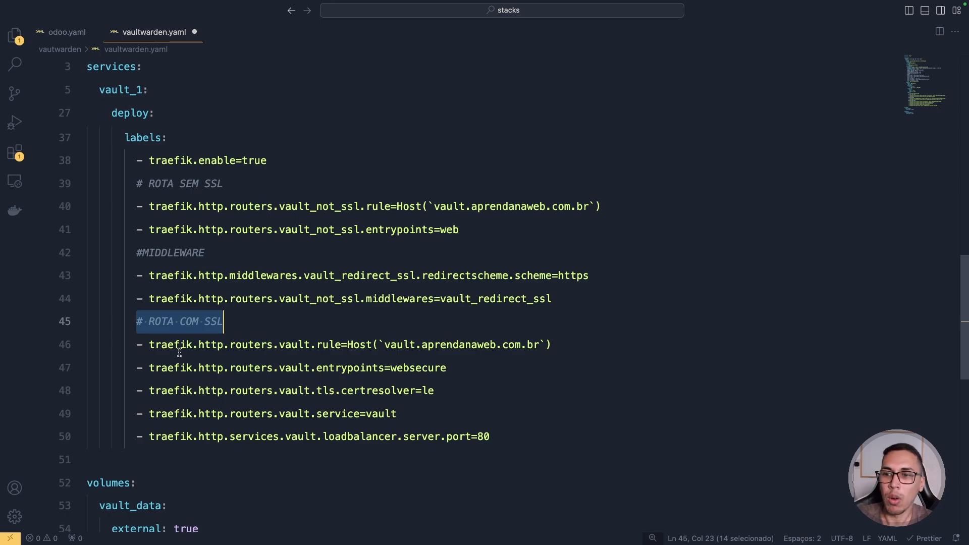
left_click_drag(149, 345, 248, 344)
left_click(328, 345)
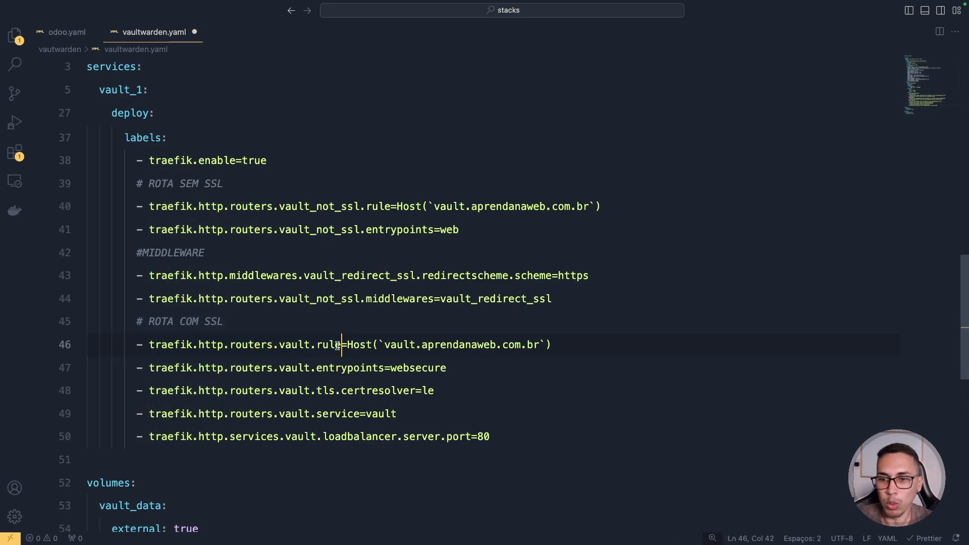
double_click(296, 346)
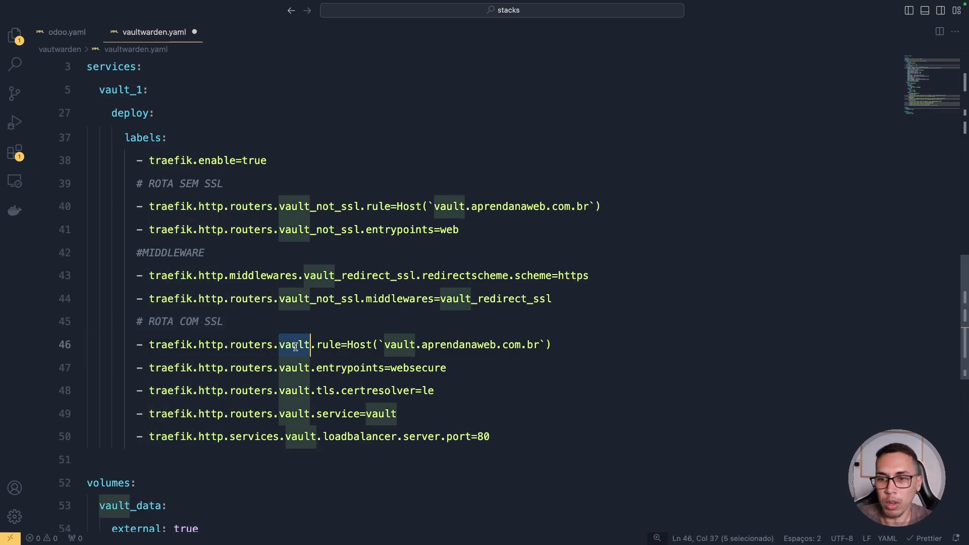
double_click(328, 346)
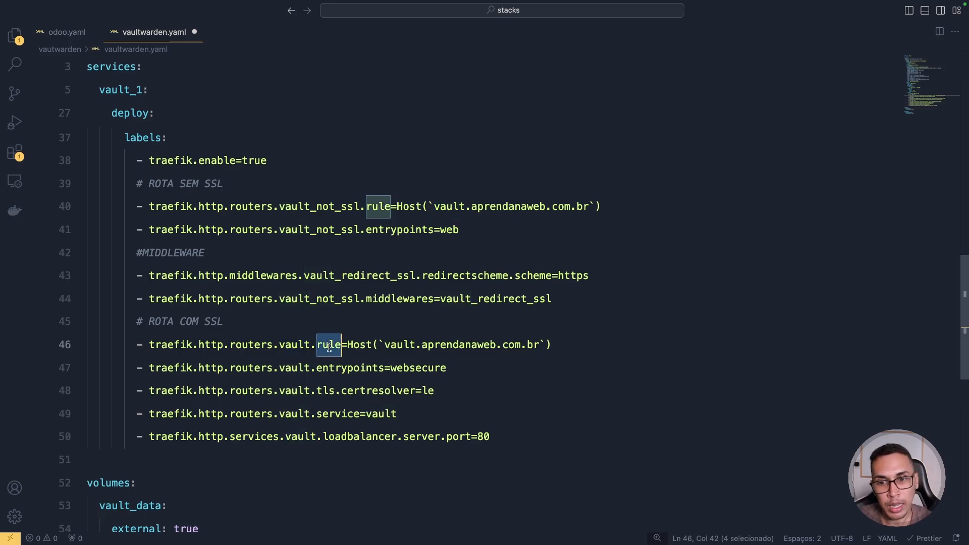
left_click_drag(385, 344, 537, 342)
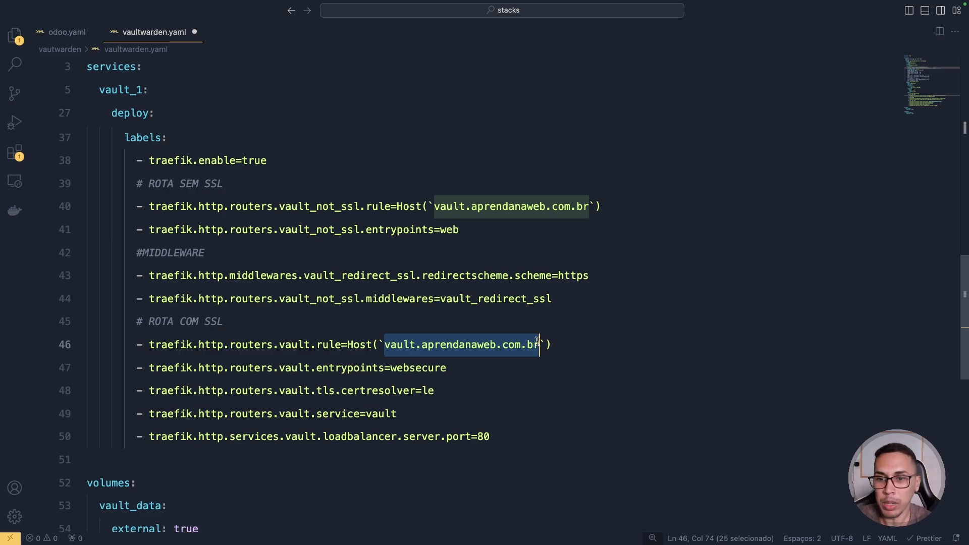
double_click(302, 368)
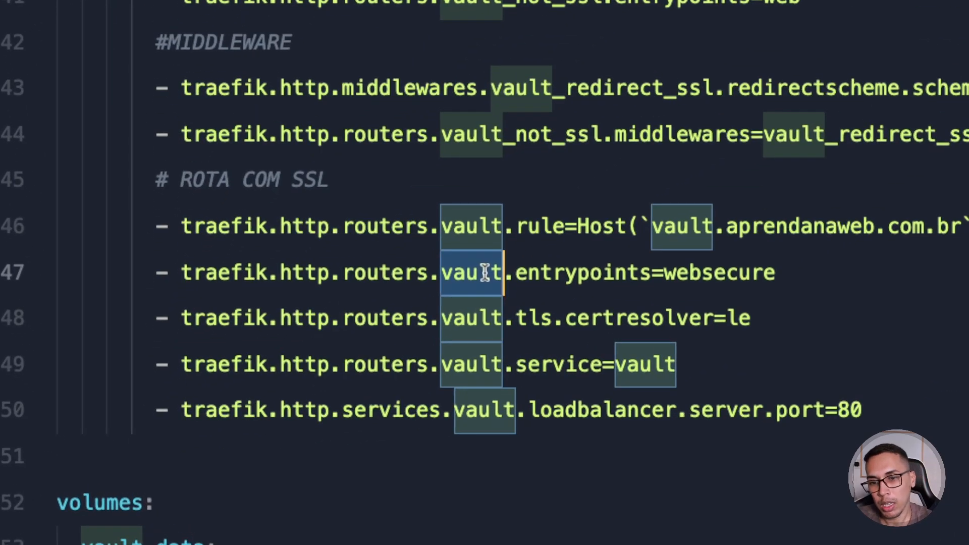
double_click(689, 272)
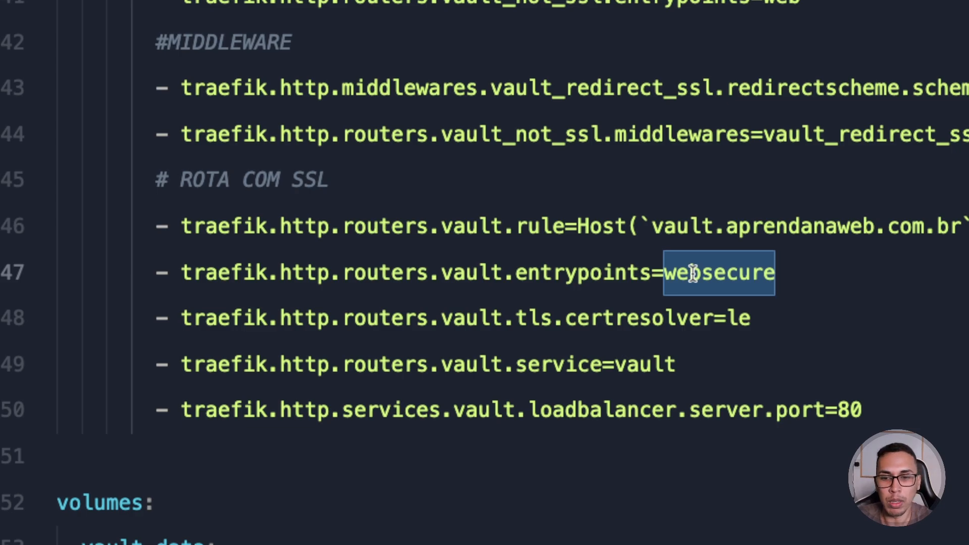
key("super+l")
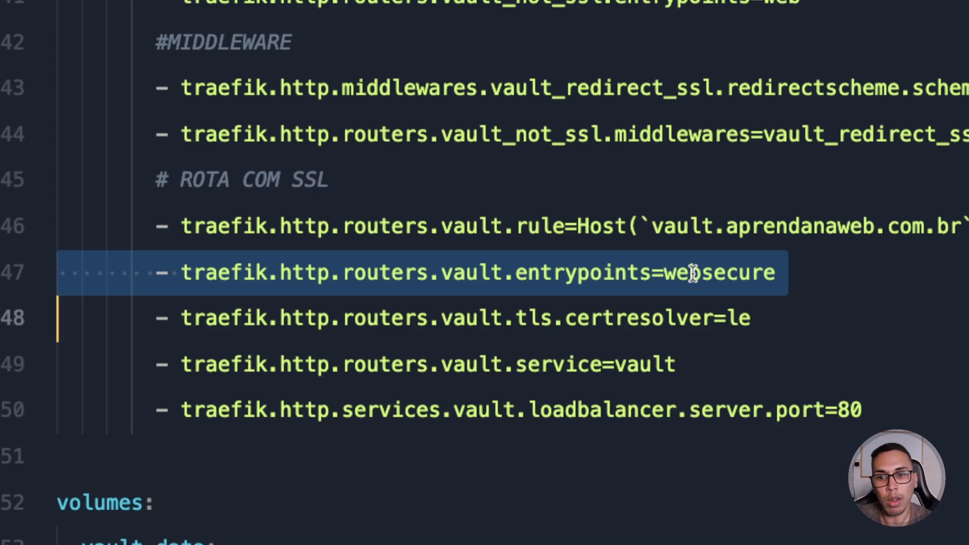
double_click(473, 321)
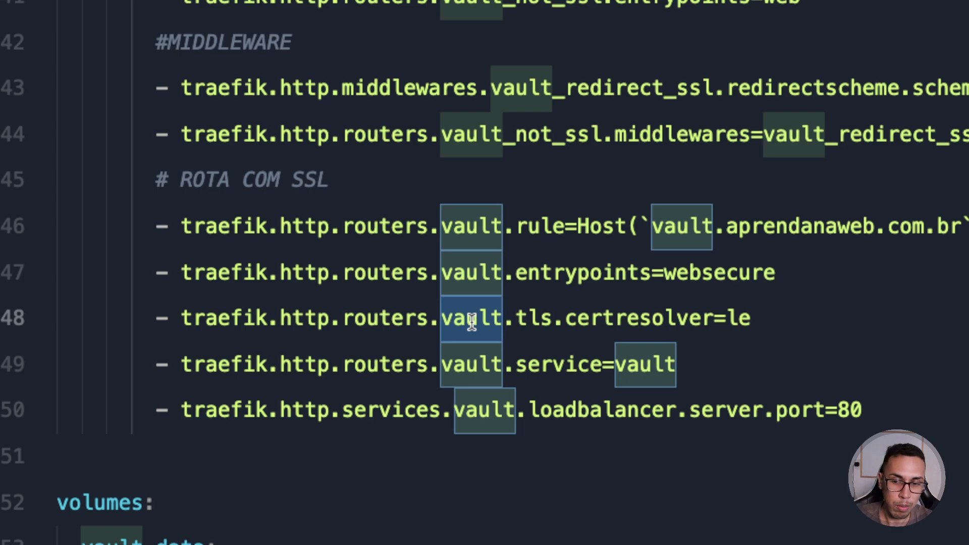
double_click(740, 319)
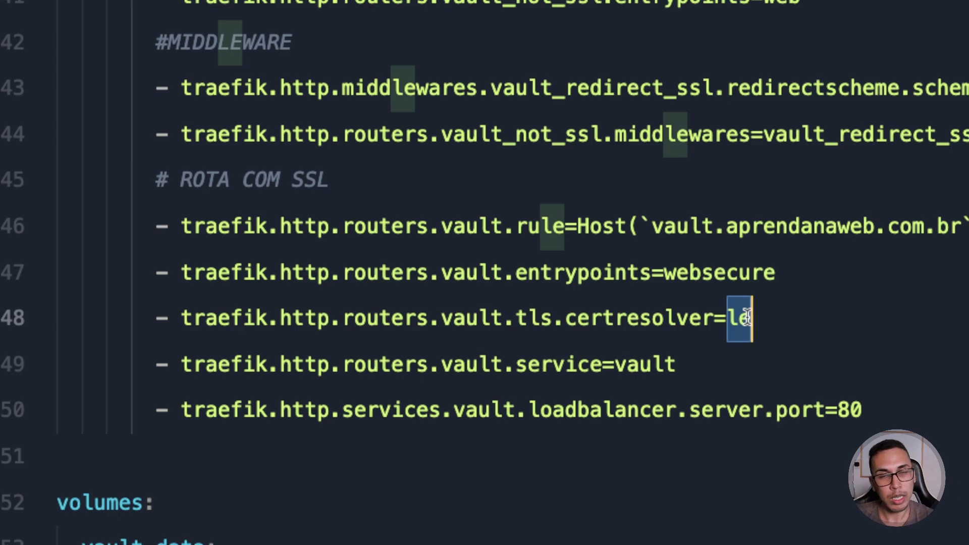
double_click(478, 366)
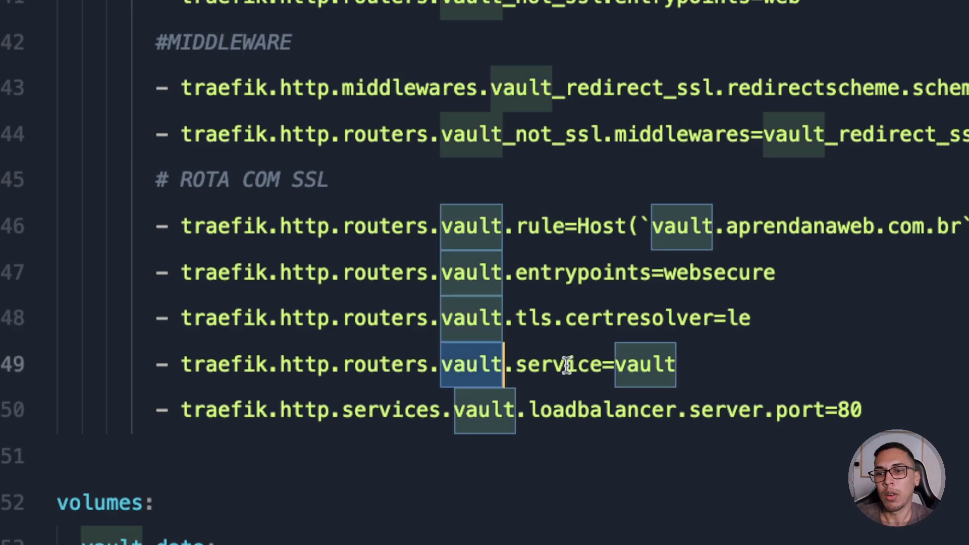
double_click(567, 365)
double_click(635, 372)
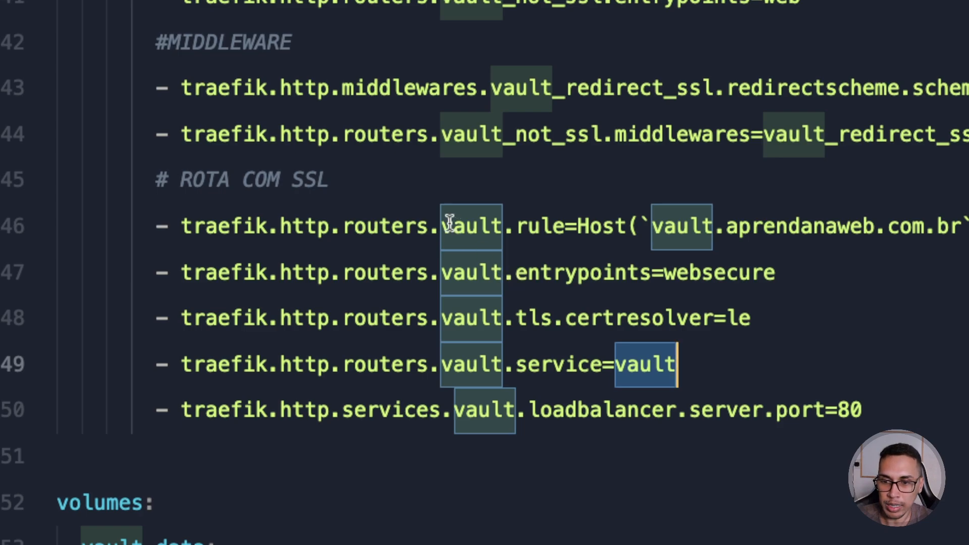
left_click_drag(451, 224, 602, 365)
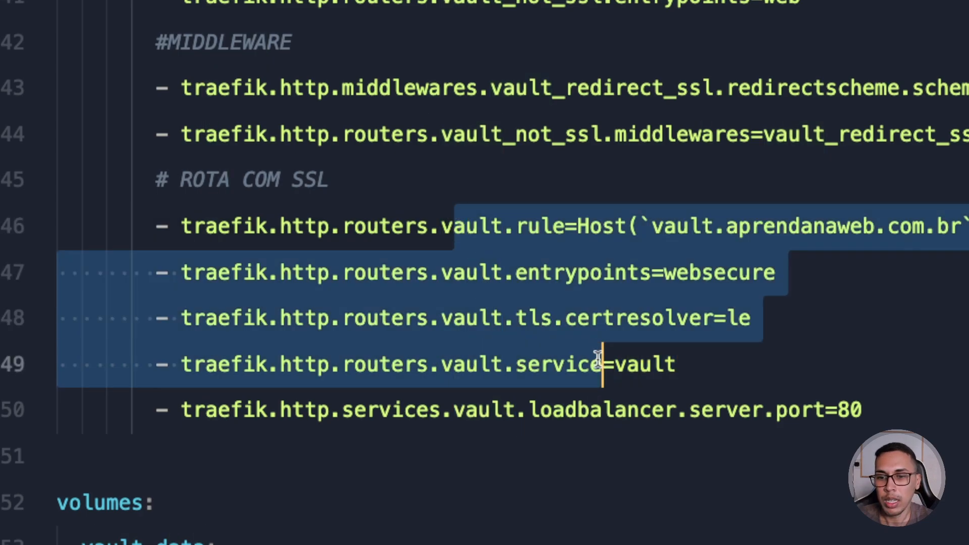
double_click(462, 404)
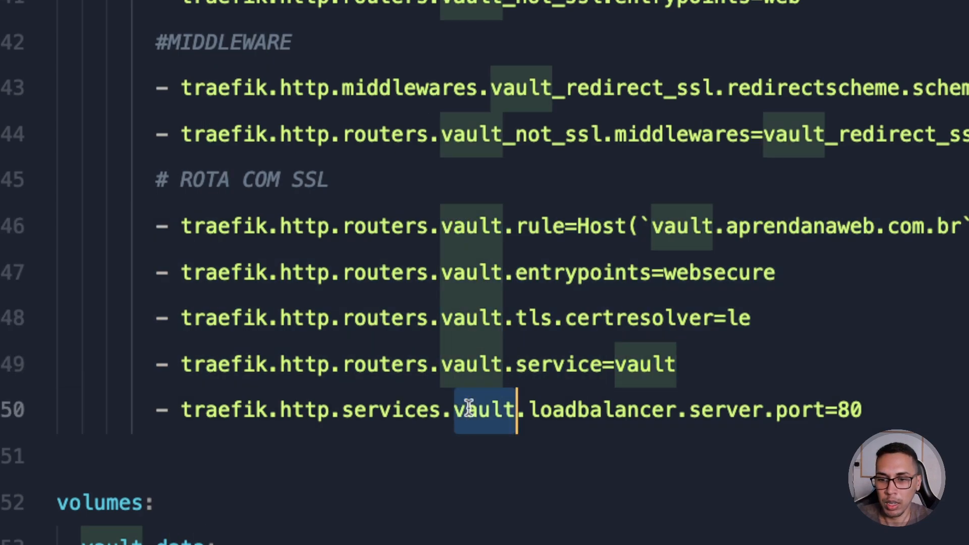
left_click_drag(834, 411, 866, 411)
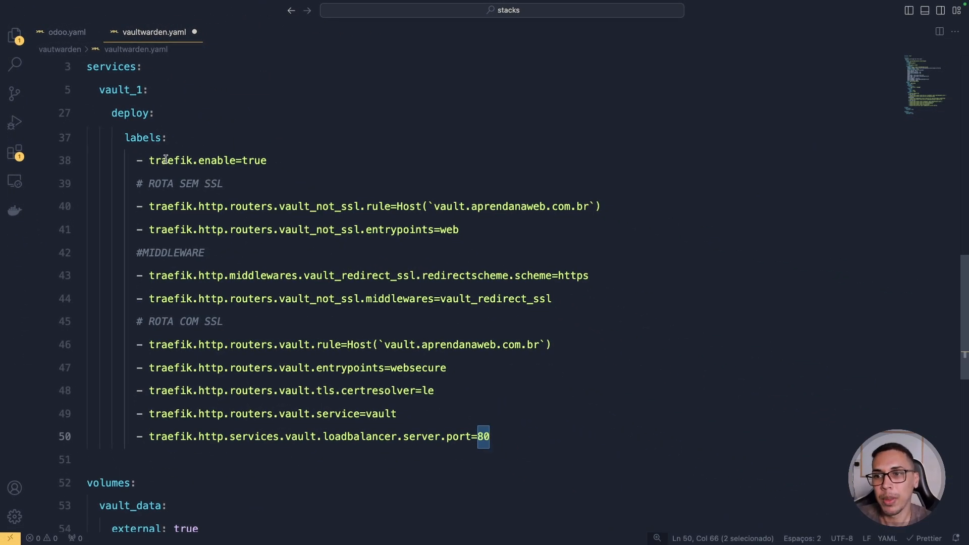
- Rename the external volume vault_data to vault_data_1 under volumes
scroll(240, 176, "down", 1)
scroll(237, 181, "down", 5)
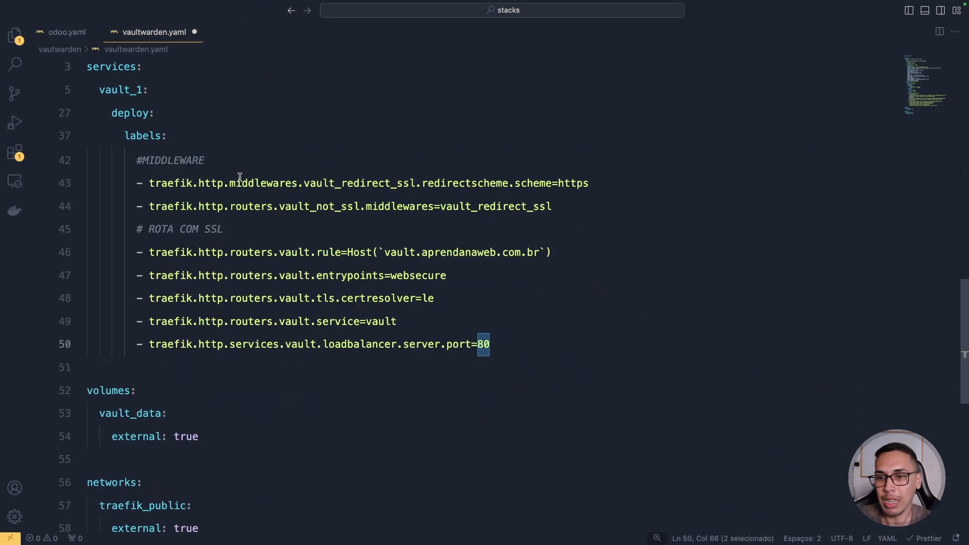
double_click(96, 345)
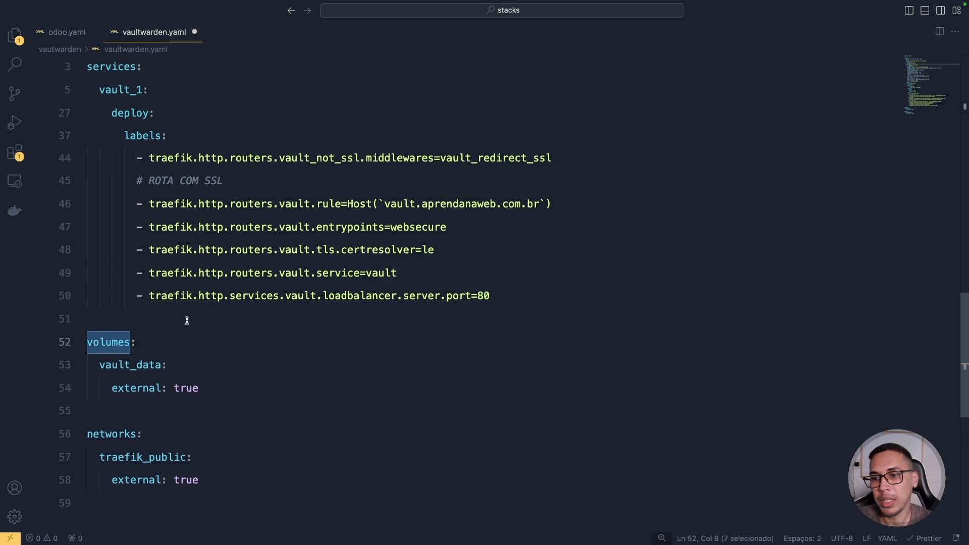
left_click(160, 364)
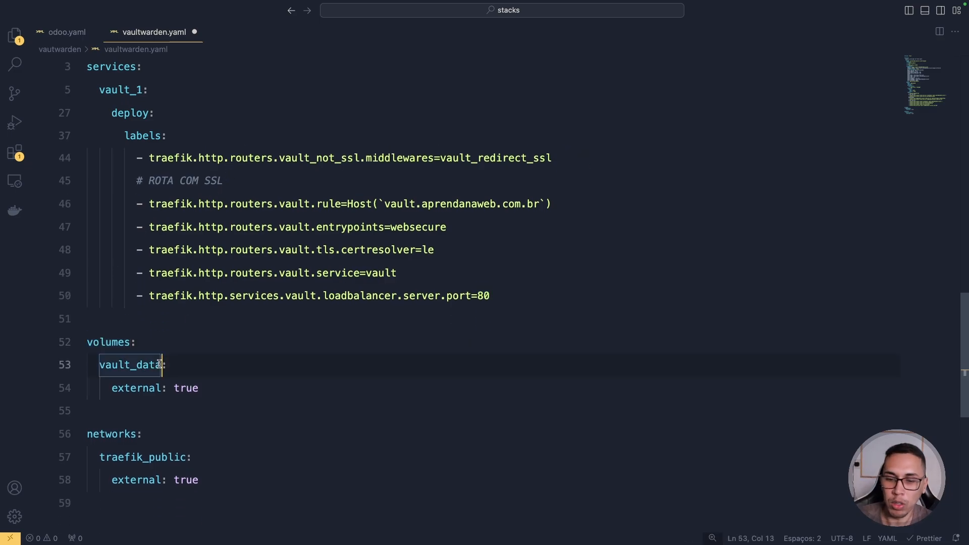
type("_1")
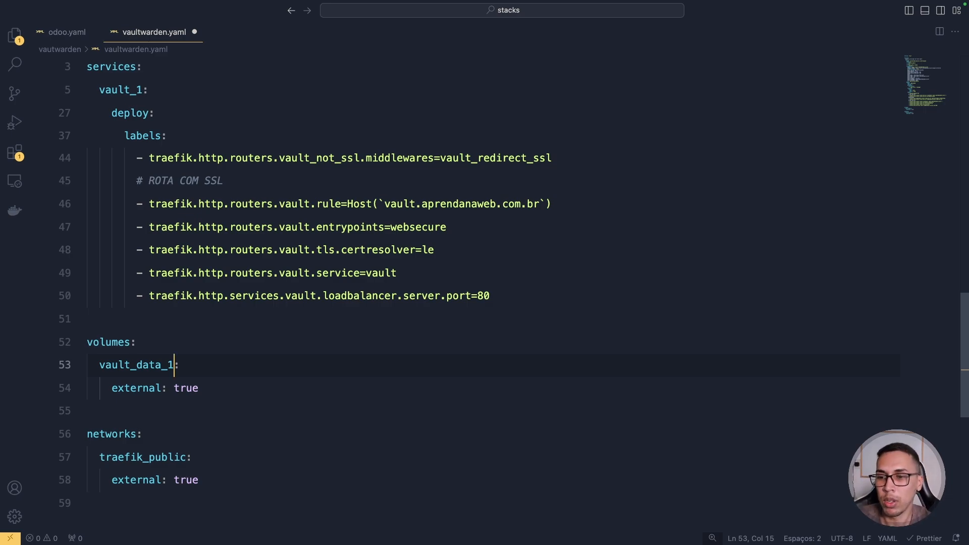
- Check the volume's external flag and the external traefik_public network, then return to the browser
double_click(131, 394)
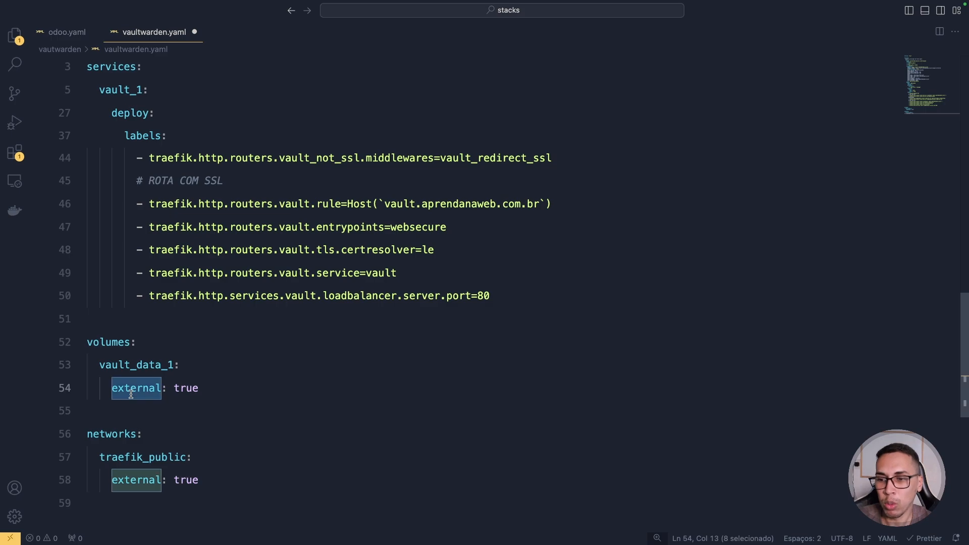
double_click(121, 434)
left_click(144, 461)
double_click(143, 461)
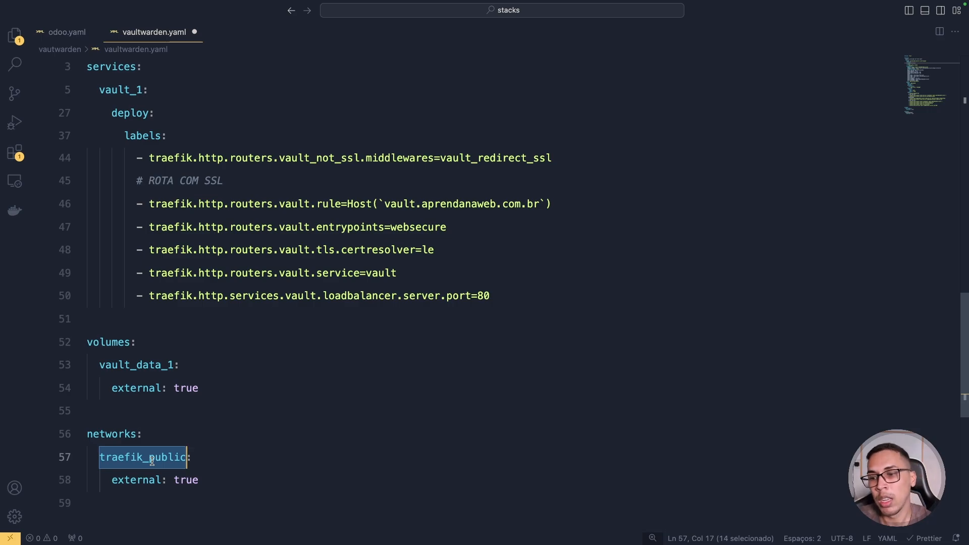
double_click(141, 481)
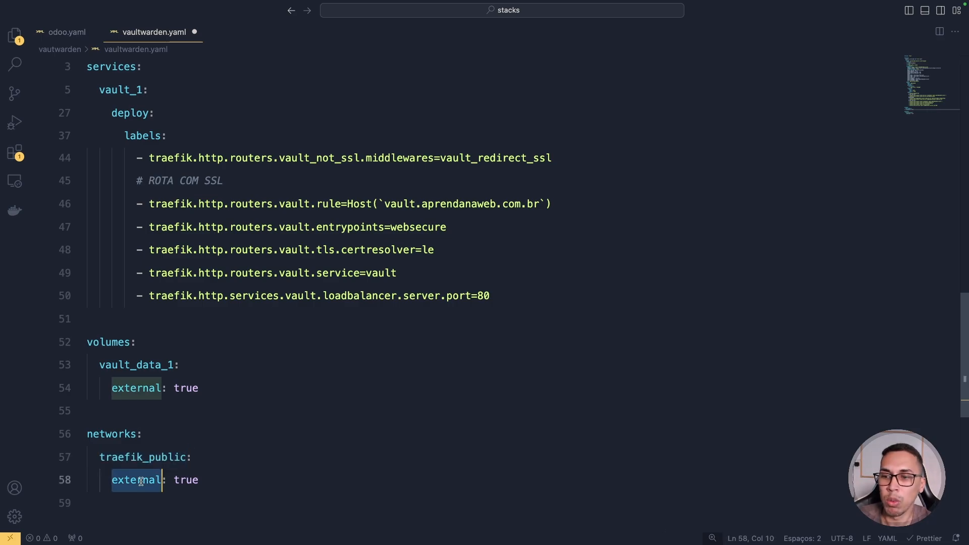
left_click(218, 479)
scroll(257, 403, "up", 15)
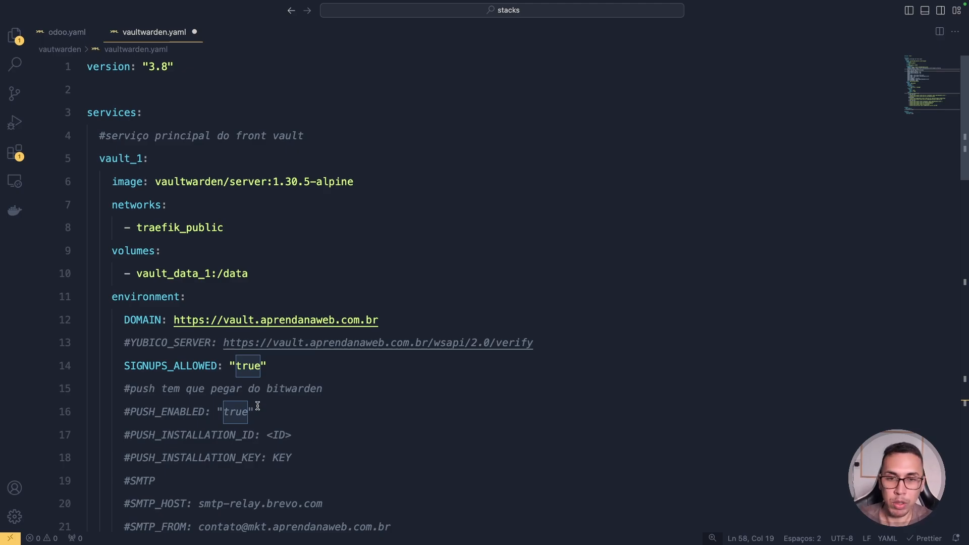
key("super+Tab")
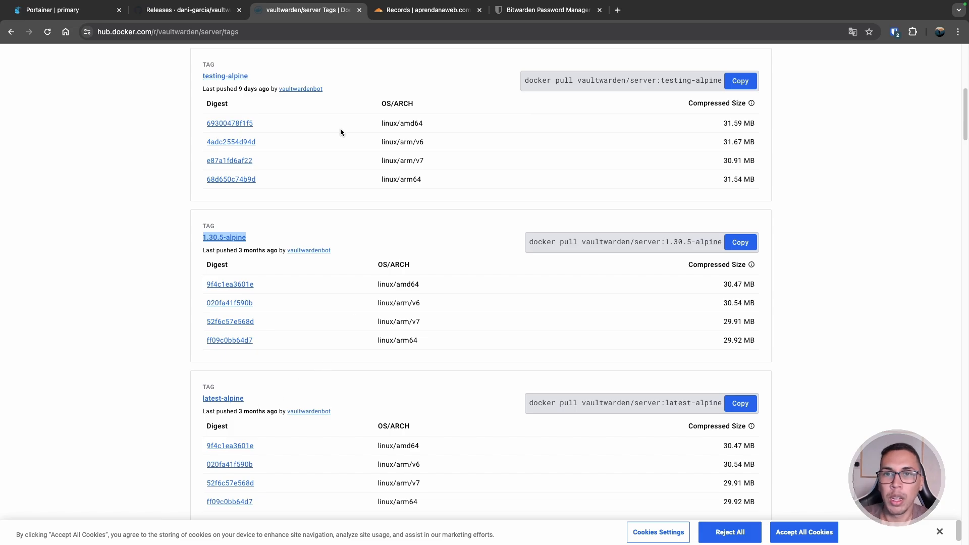
- Switch from the Docker Hub tags page to Cloudflare's DNS records for aprendanaweb.com.br
left_click(441, 14)
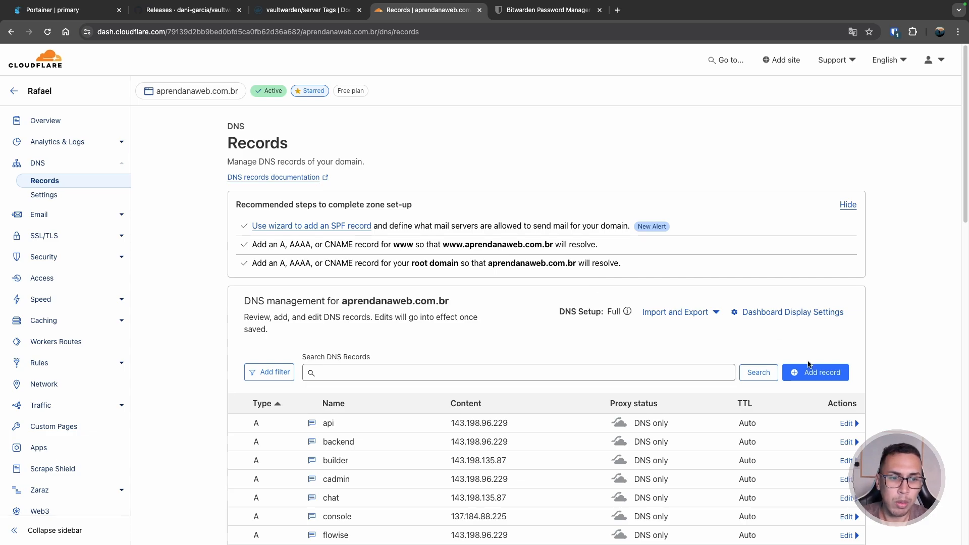
- Start a new DNS record named vault with type CNAME
left_click(818, 375)
scroll(671, 309, "down", 3)
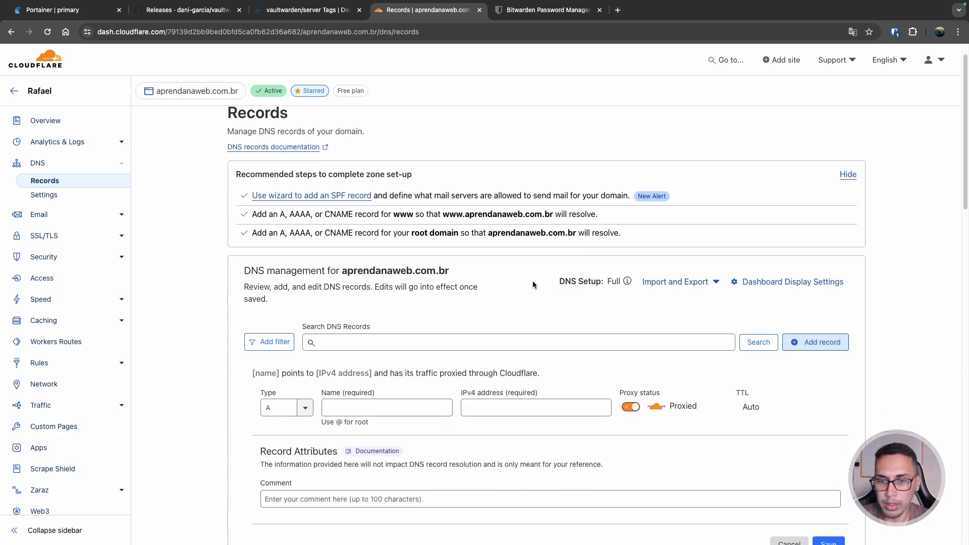
left_click(359, 361)
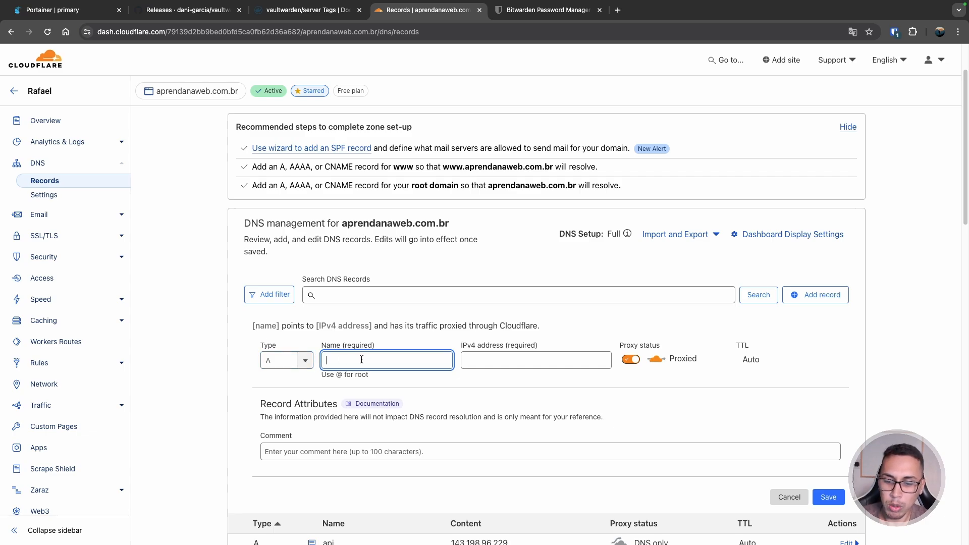
type("vault")
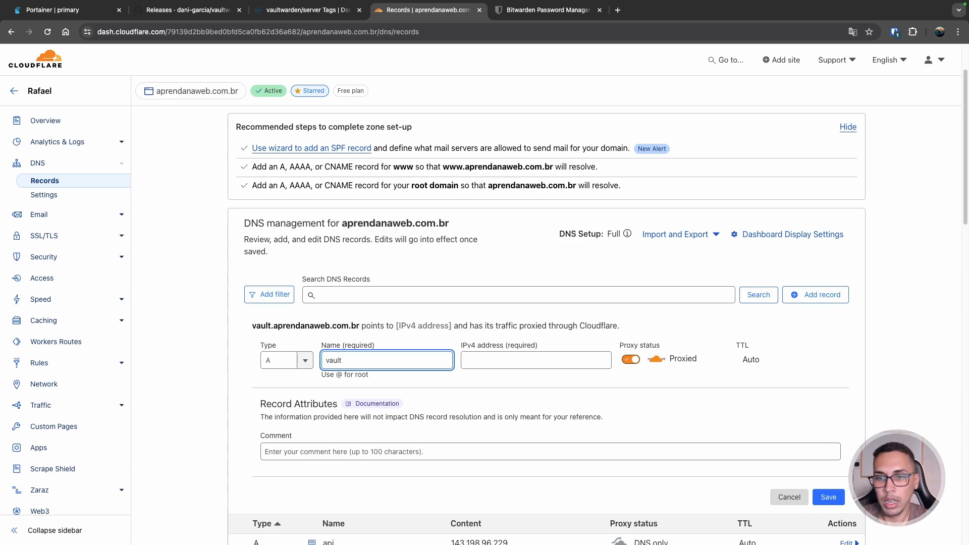
left_click(276, 360)
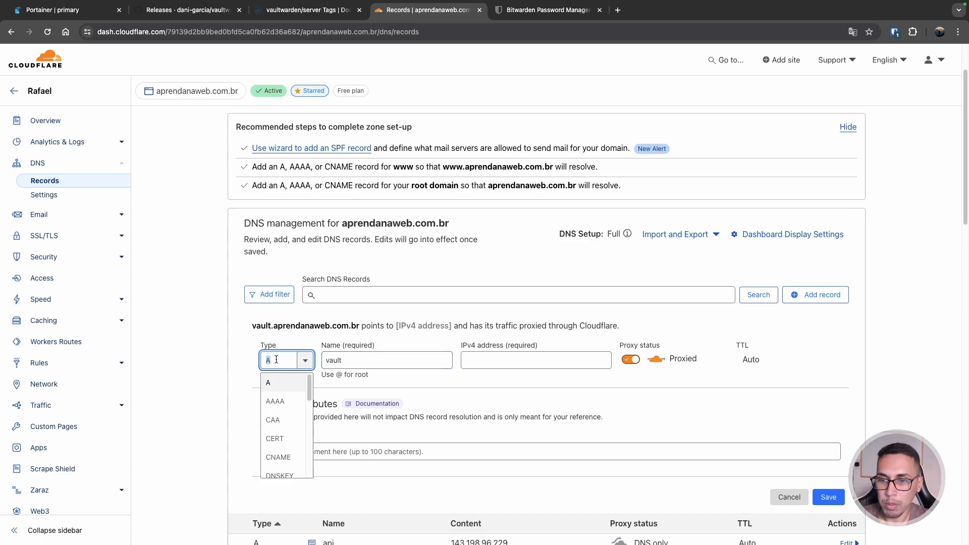
type("cn")
key("Return")
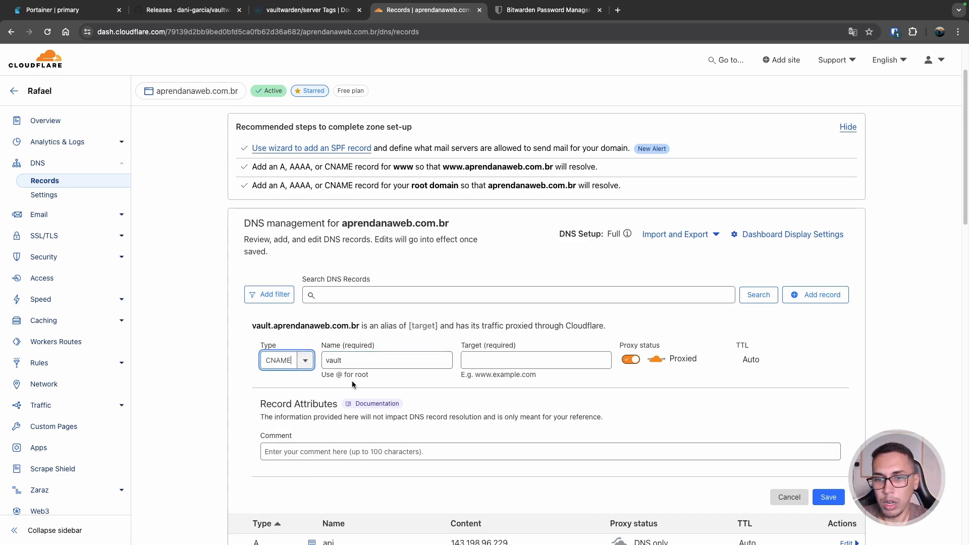
- Target it at server.aprendanaweb.com.br as DNS only, with the comment 'Deletar'
left_click(495, 364)
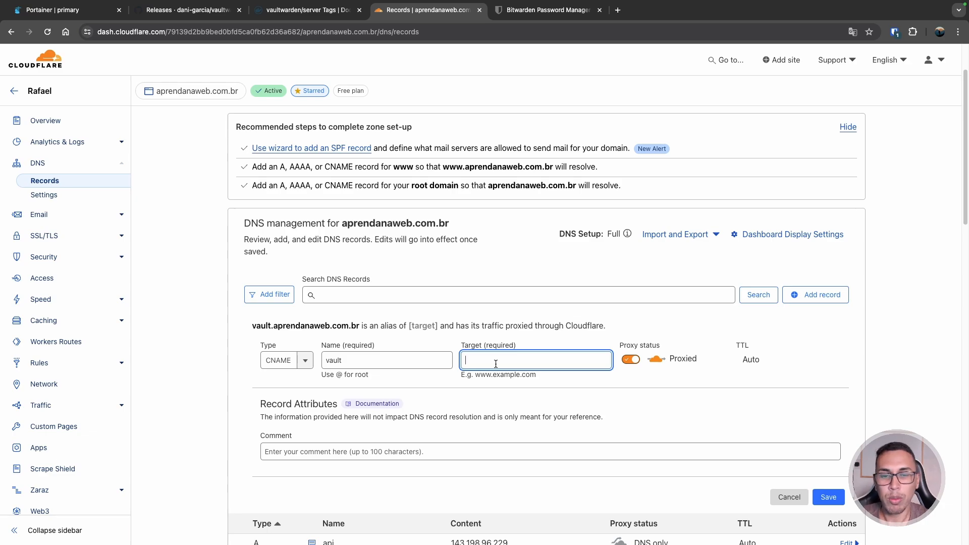
left_click(630, 359)
left_click(559, 364)
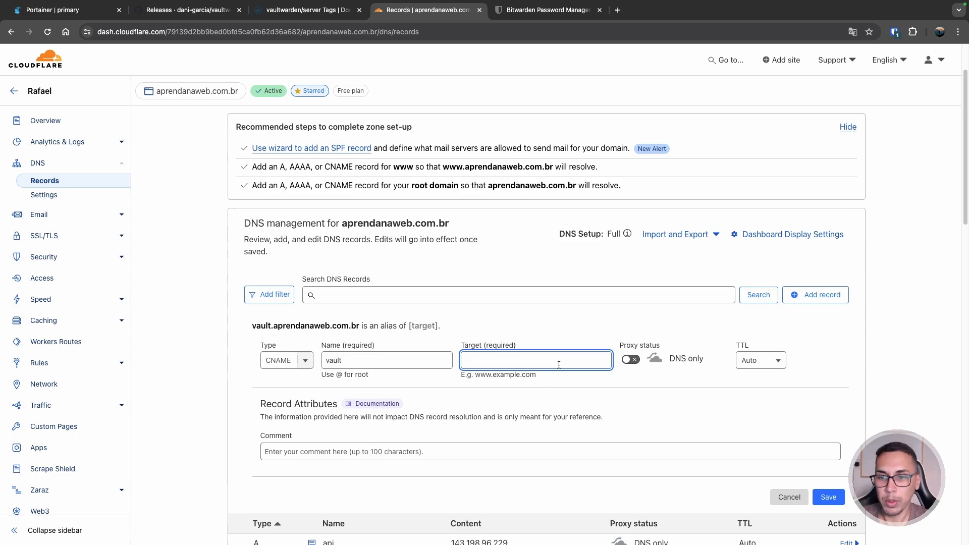
type("serve")
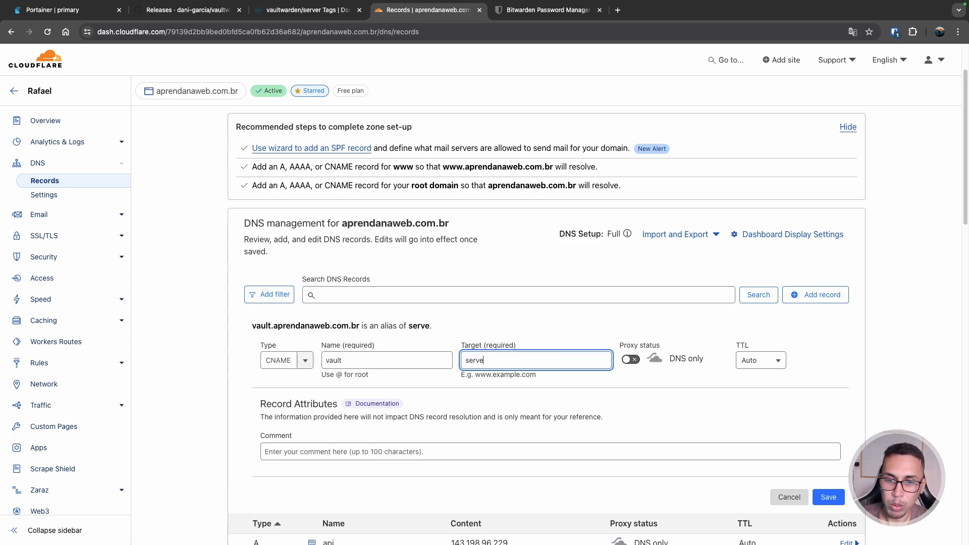
type("r.aprendana")
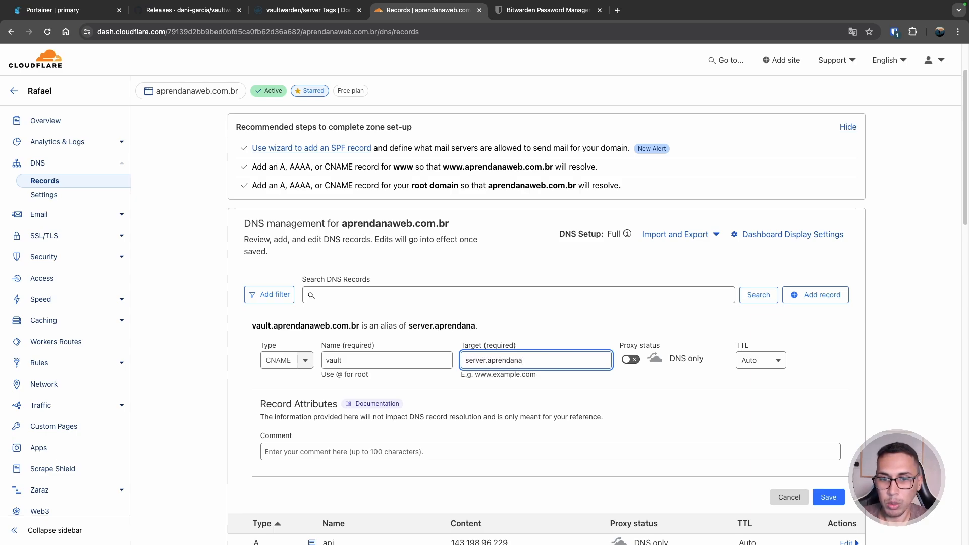
type("web.com")
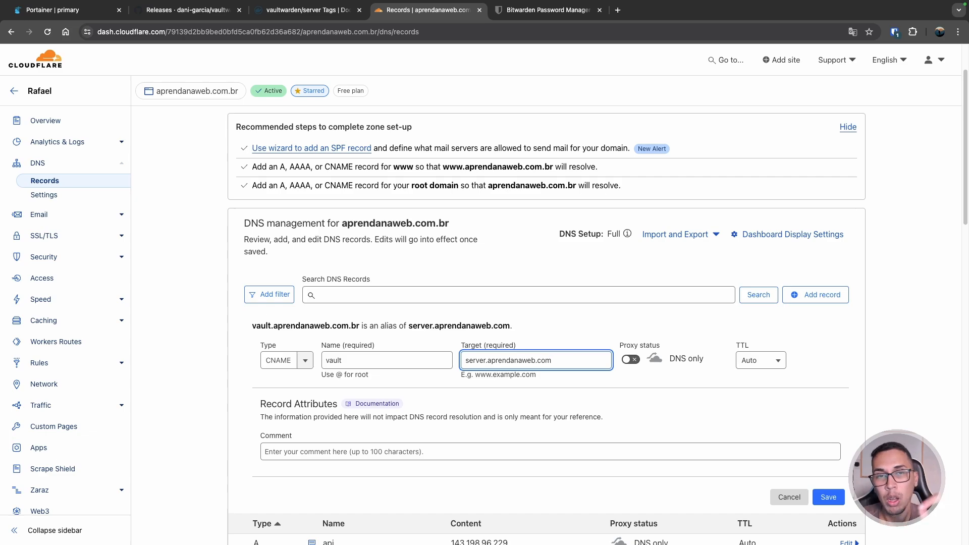
type(".br")
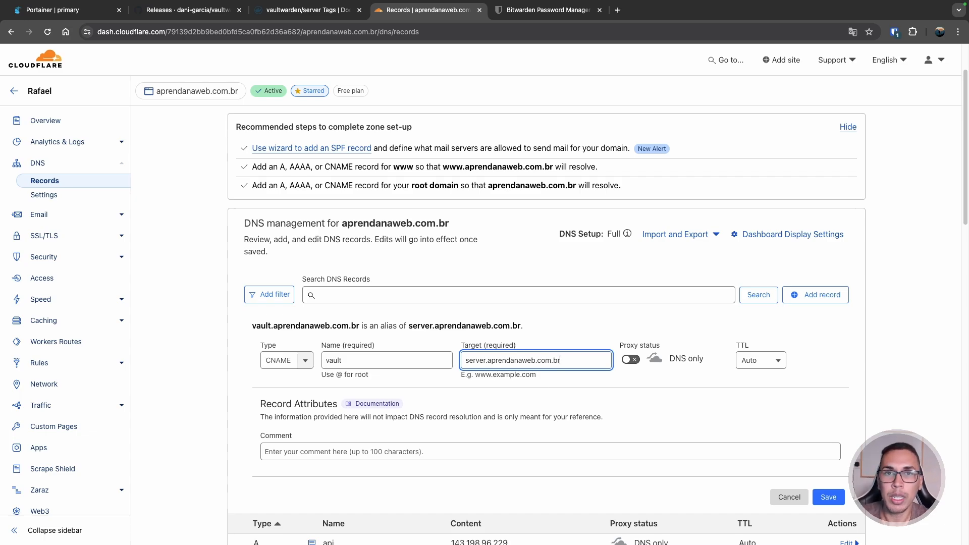
left_click(445, 452)
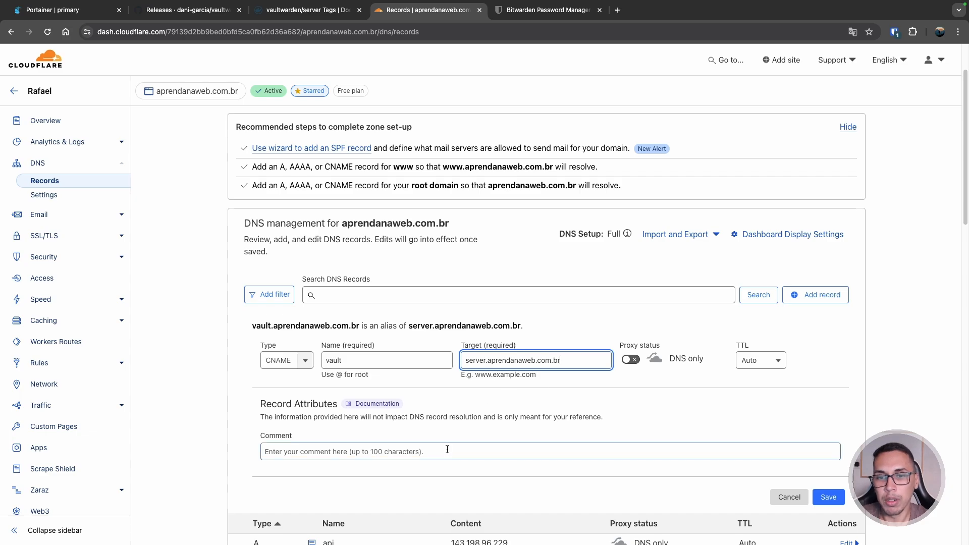
type("Deletar")
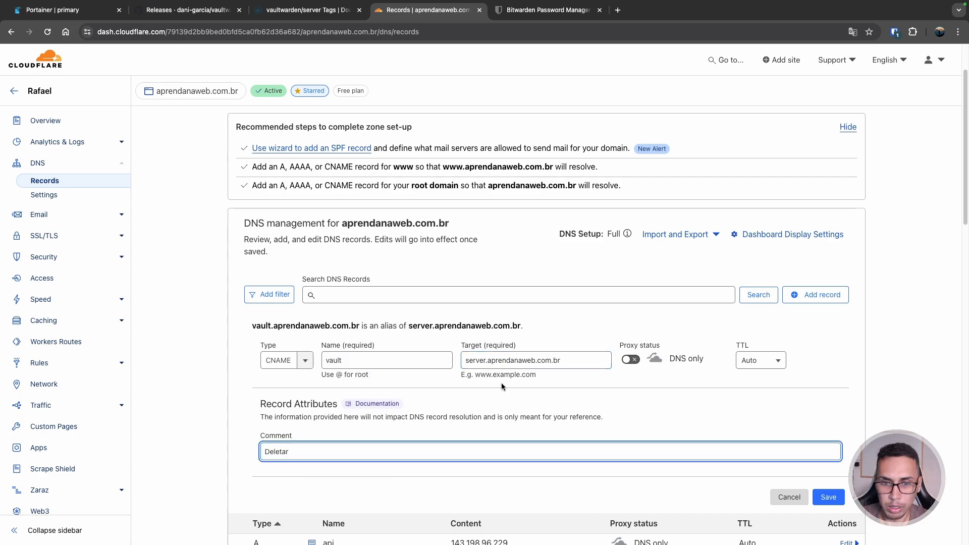
scroll(498, 372, "down", 6)
scroll(497, 372, "down", 2)
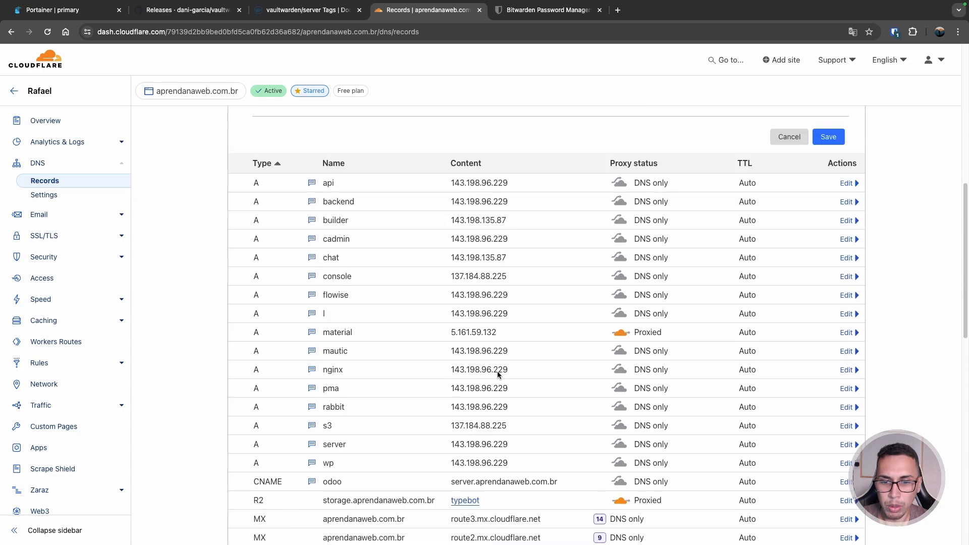
double_click(458, 440)
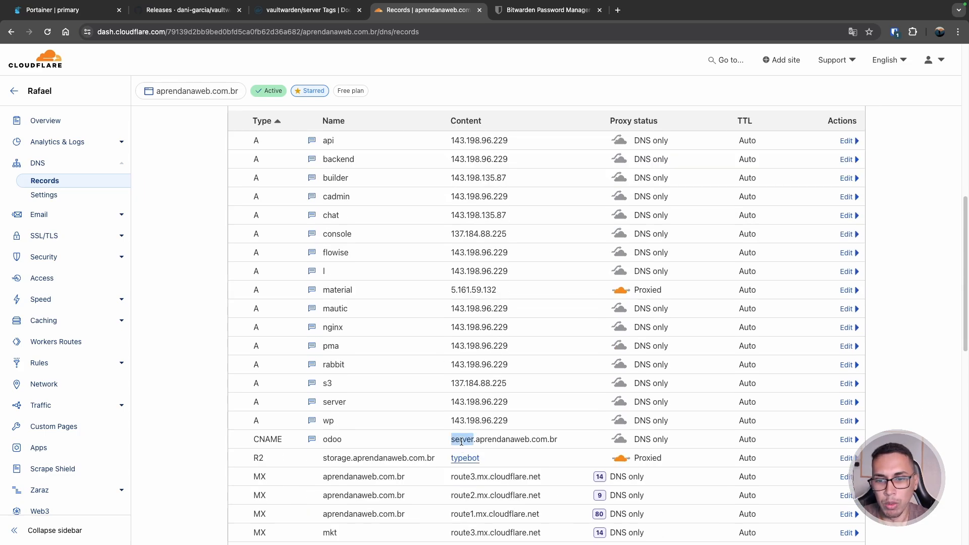
scroll(533, 446, "down", 2)
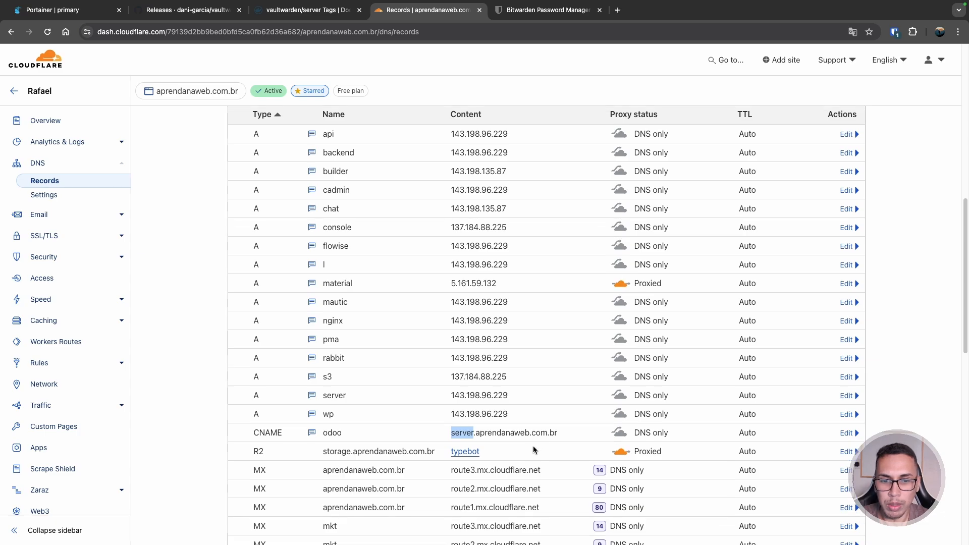
scroll(454, 386, "down", 1)
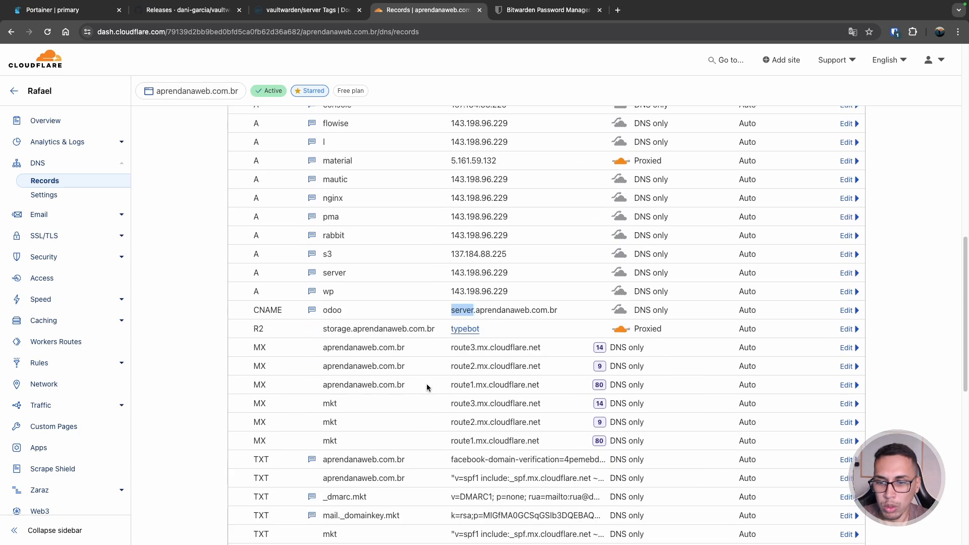
scroll(430, 384, "up", 3)
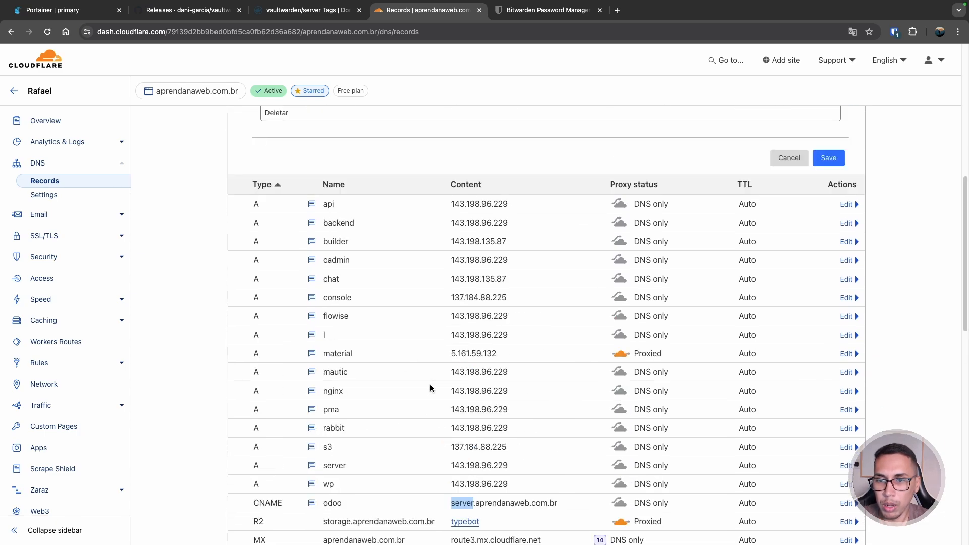
double_click(335, 449)
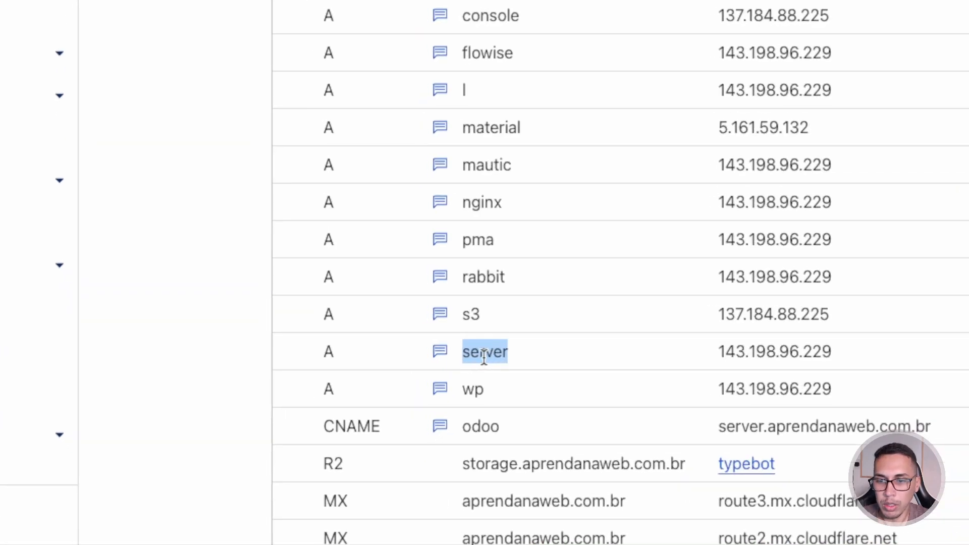
left_click_drag(722, 357, 843, 356)
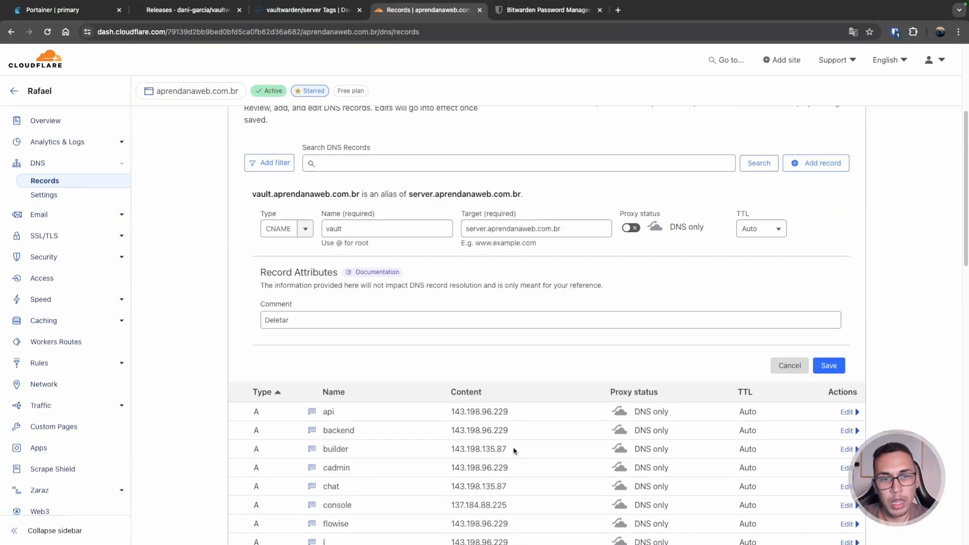
scroll(553, 356, "up", 3)
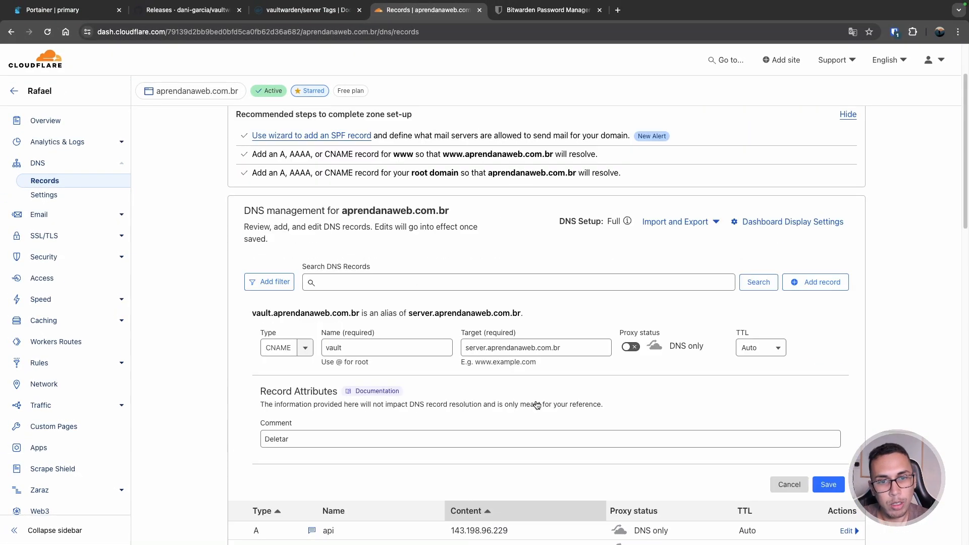
left_click(559, 348)
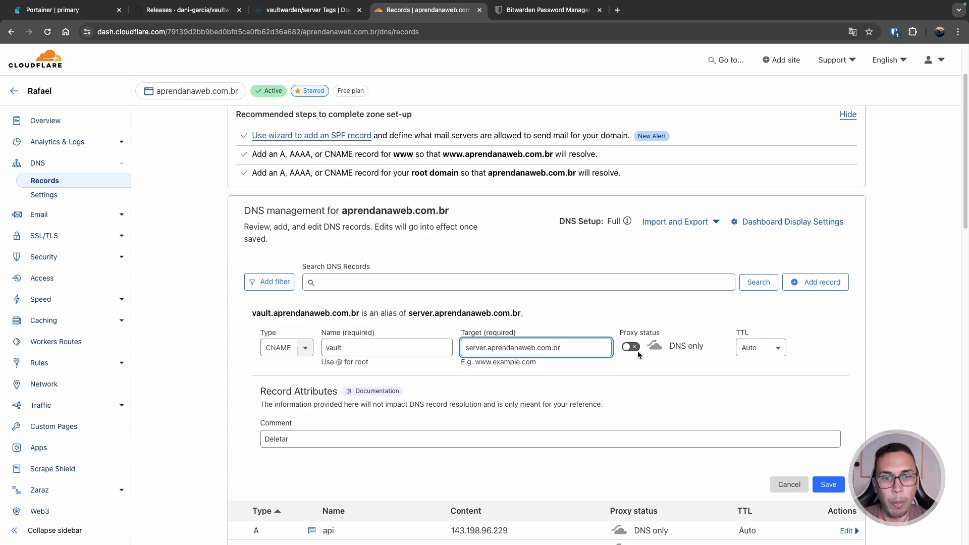
- Save the vault CNAME record and check its server.aprendanaweb.com.br target in the list
left_click(832, 485)
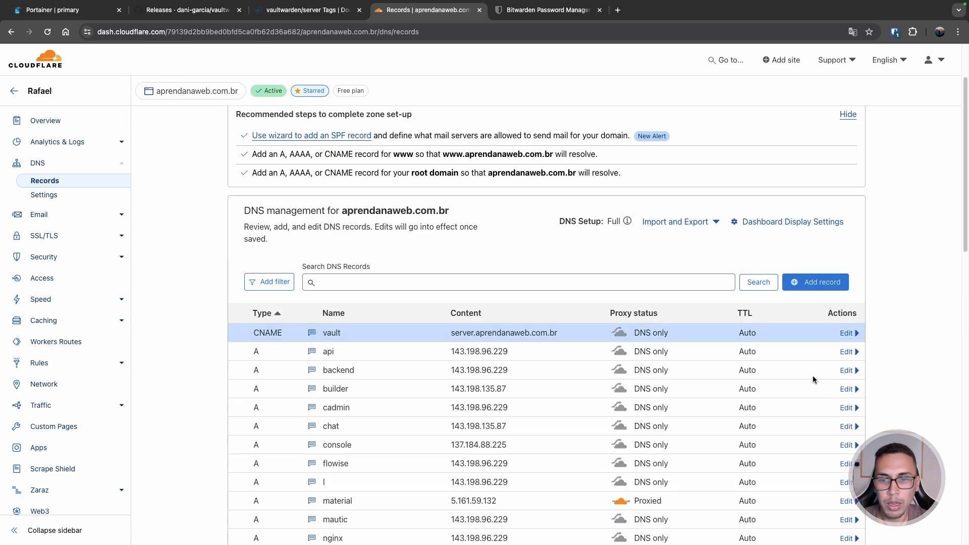
triple_click(523, 333)
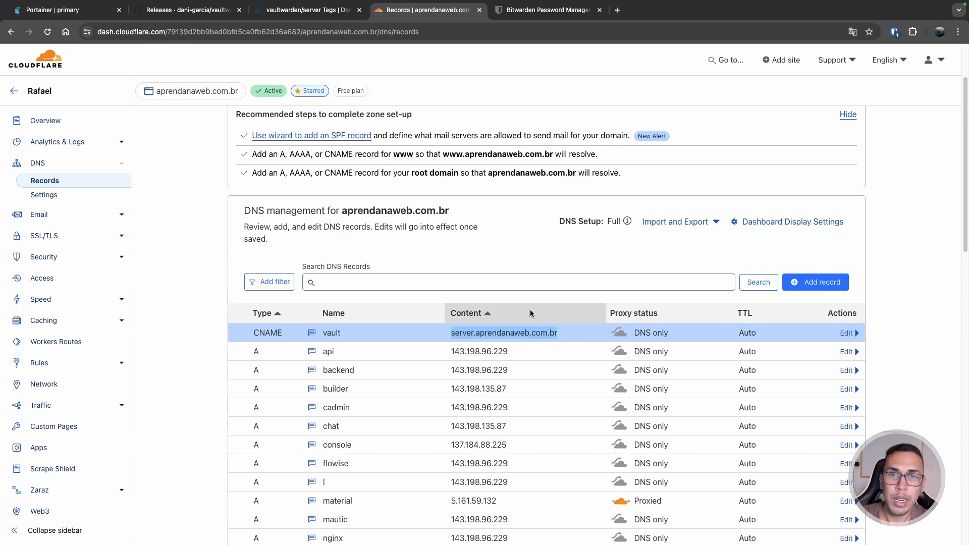
- Load vault.aprendanaweb.com.br in a new tab, also over plain http; it returns 404 page not found
left_click(618, 10)
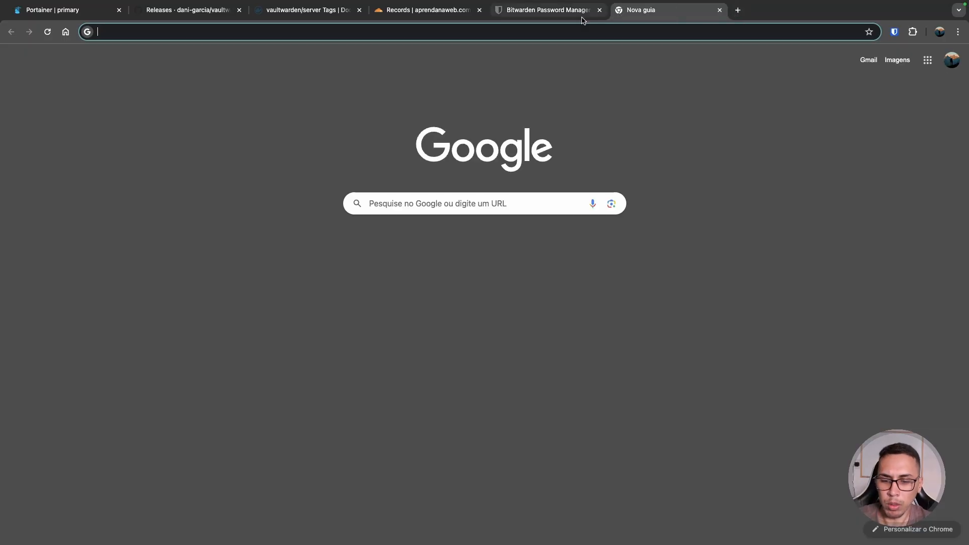
type("vault.aprendanaw")
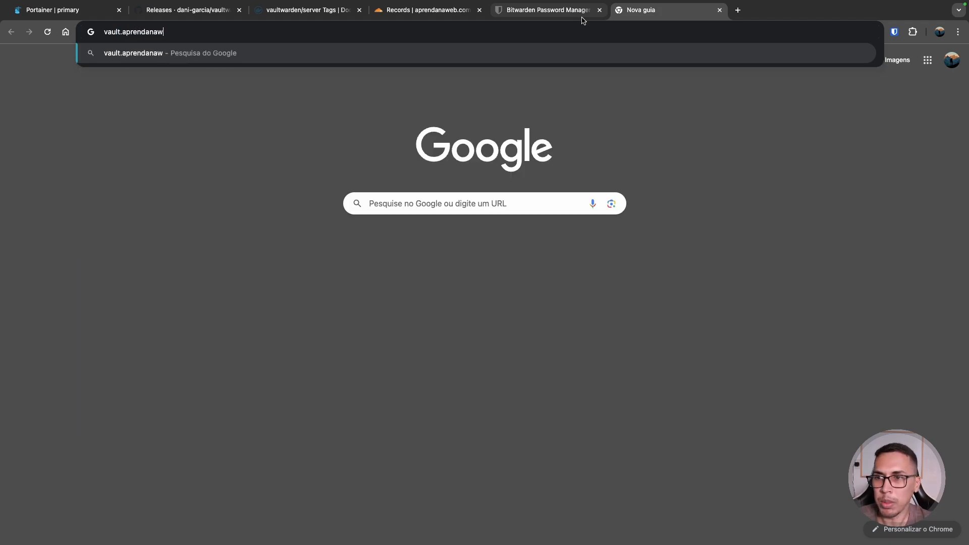
type("eb.com.br")
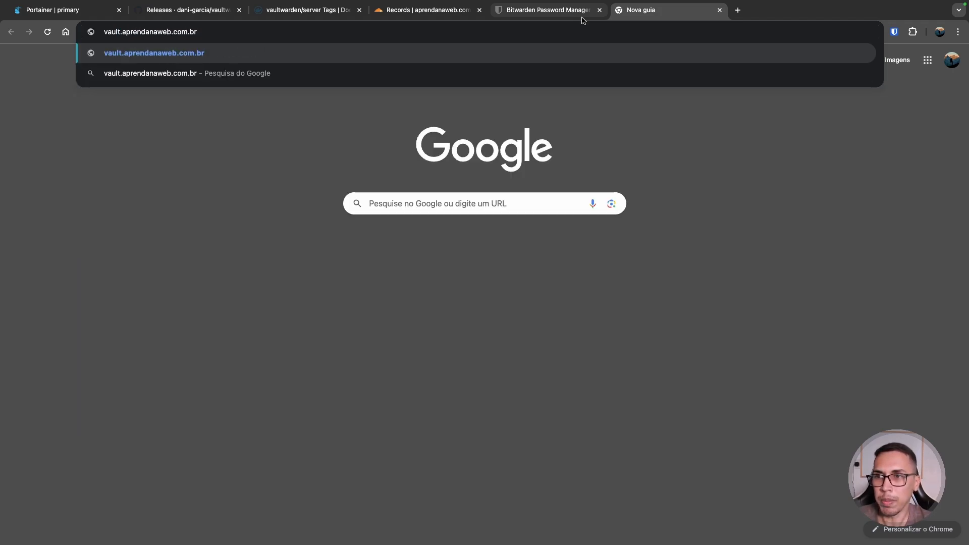
key("Return")
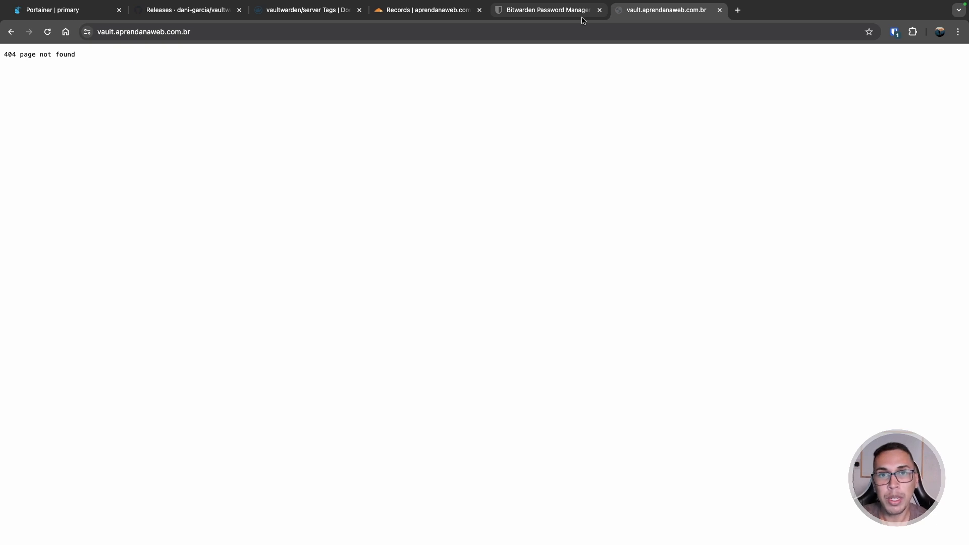
left_click(183, 31)
left_click(181, 32)
left_click(117, 32)
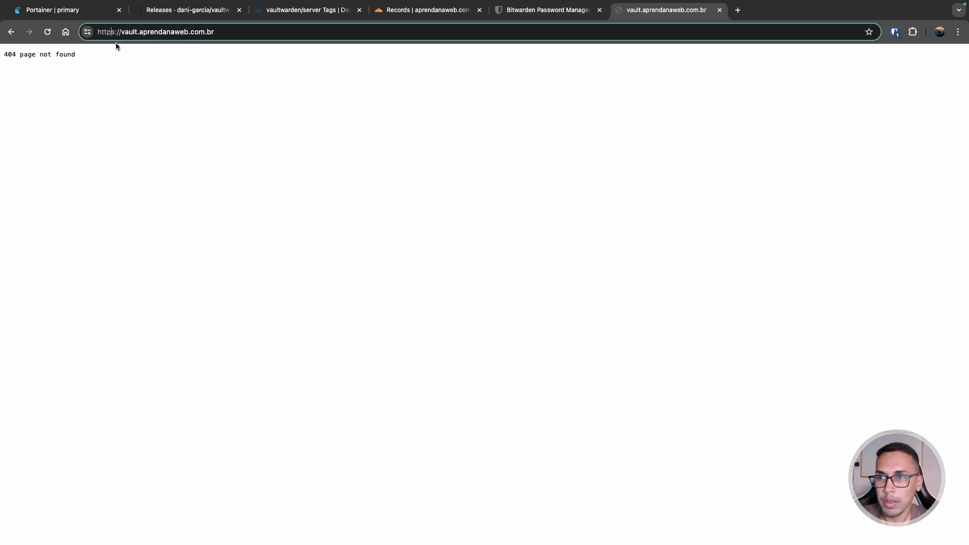
key("BackSpace")
key("Return")
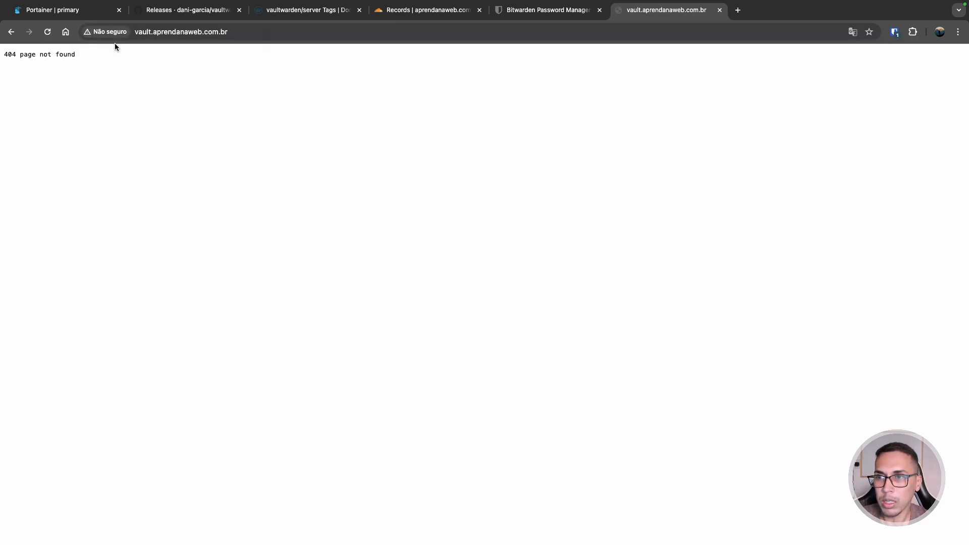
left_click_drag(77, 54, 9, 55)
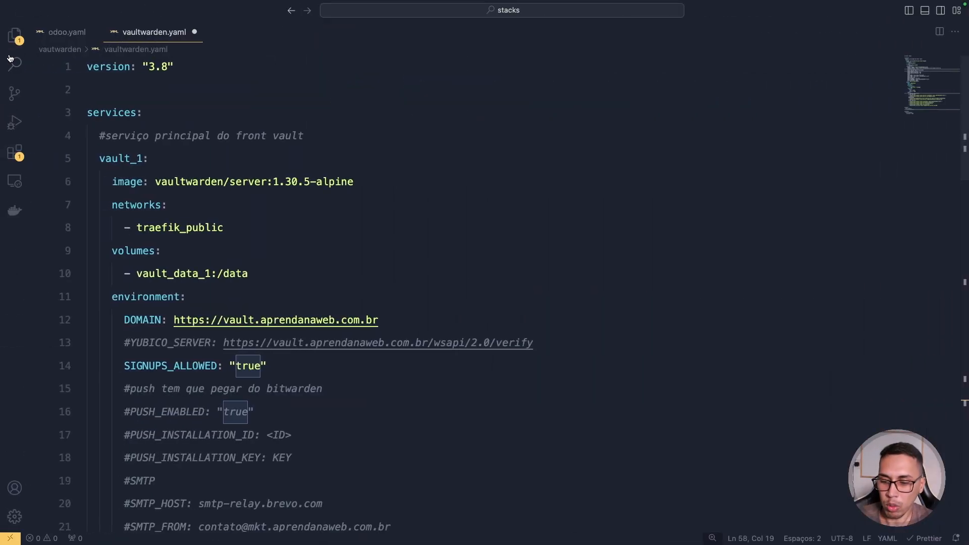
- Select the full vaultwarden.yaml contents, then go to the Portainer tab
key("super+a")
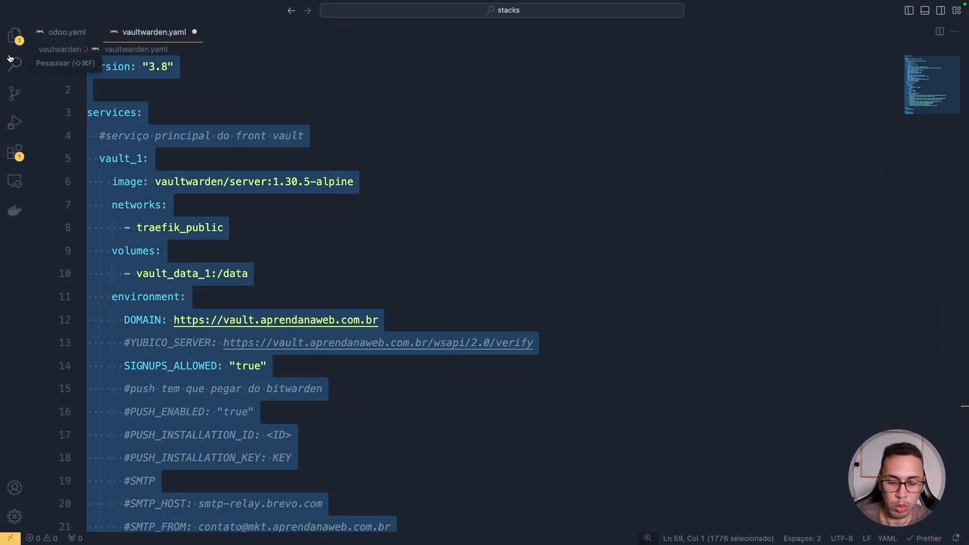
key("ctrl+Right")
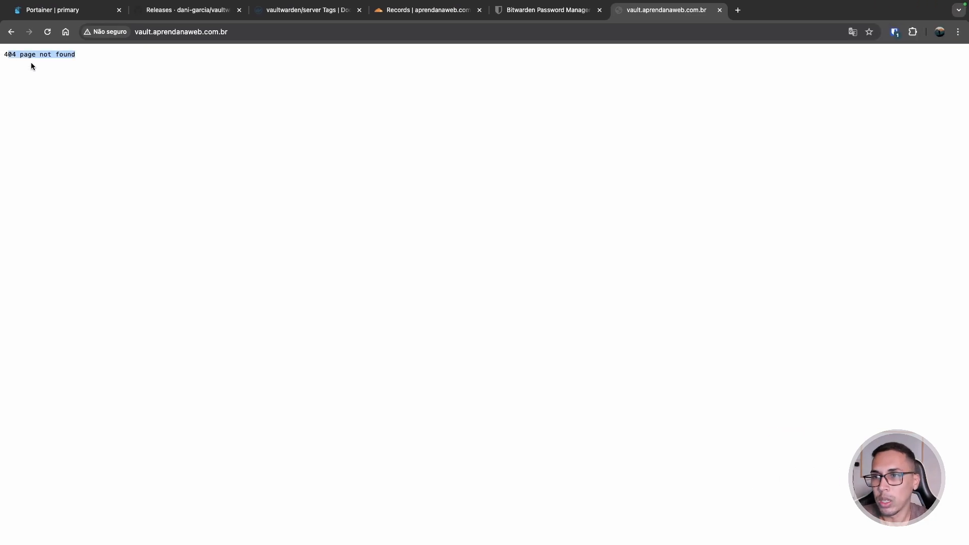
left_click(74, 11)
- Create a new stack named vault_1 and paste the Vaultwarden compose file into the editor
left_click(873, 115)
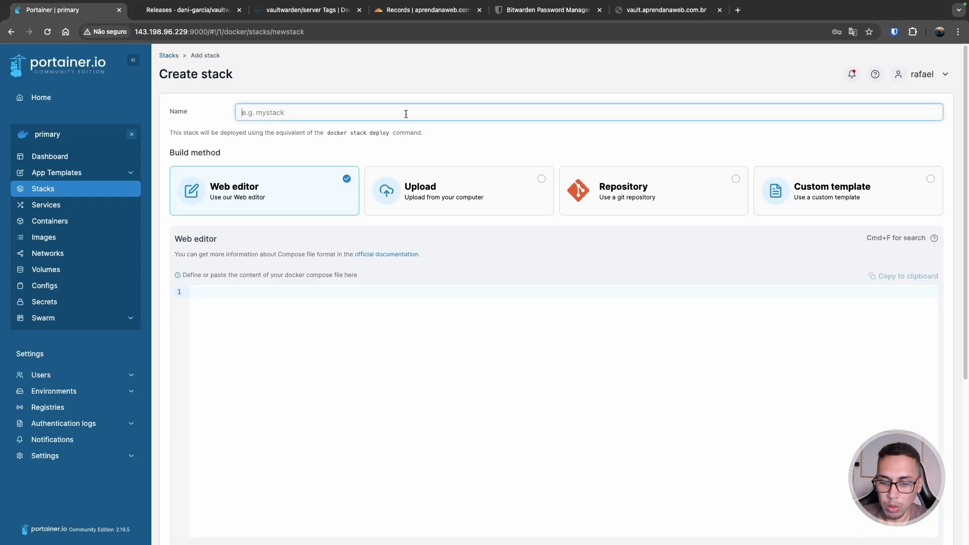
type("vault_1")
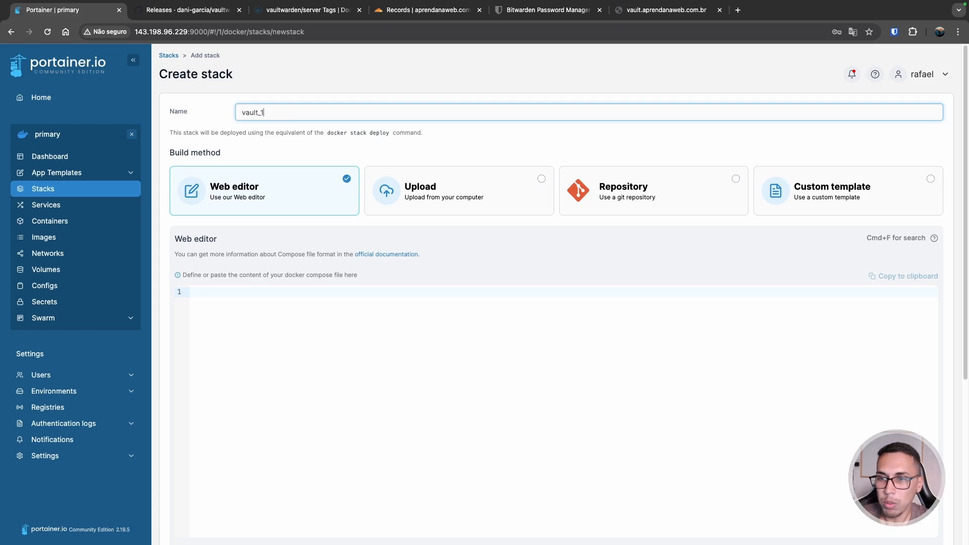
left_click(403, 403)
key("super+v")
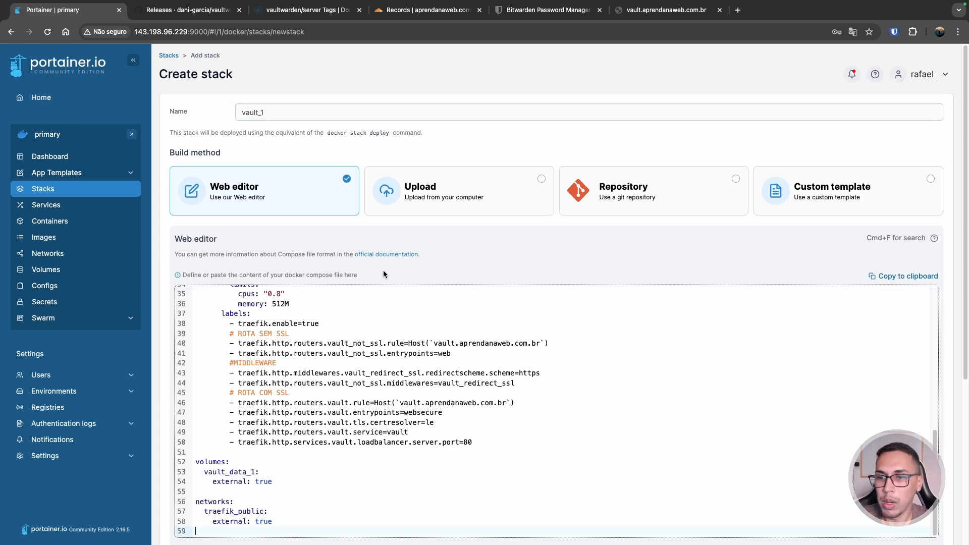
- Review the pasted compose file, turn off access control, and deploy the vault_1 stack
scroll(374, 302, "up", 15)
scroll(330, 265, "down", 1)
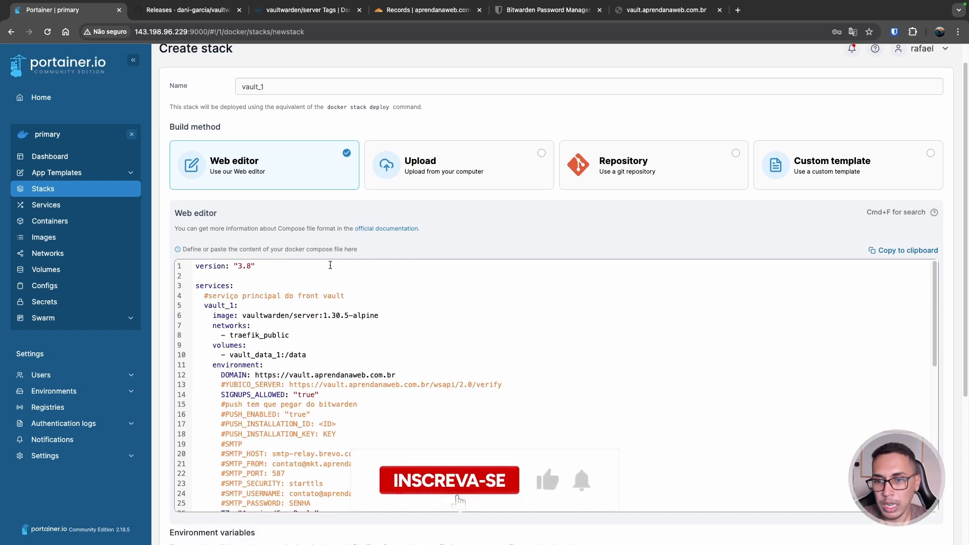
scroll(330, 265, "down", 1)
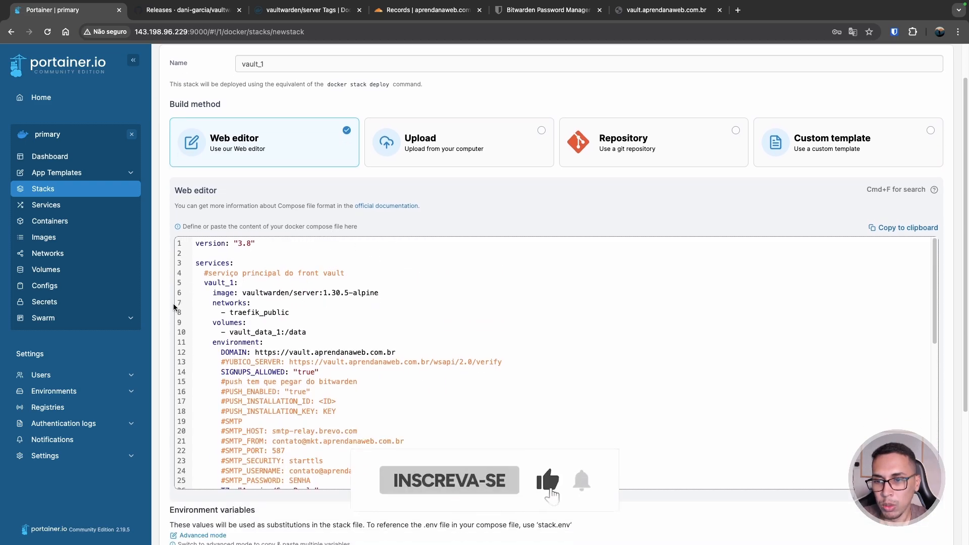
scroll(174, 307, "down", 1)
scroll(343, 301, "down", 1)
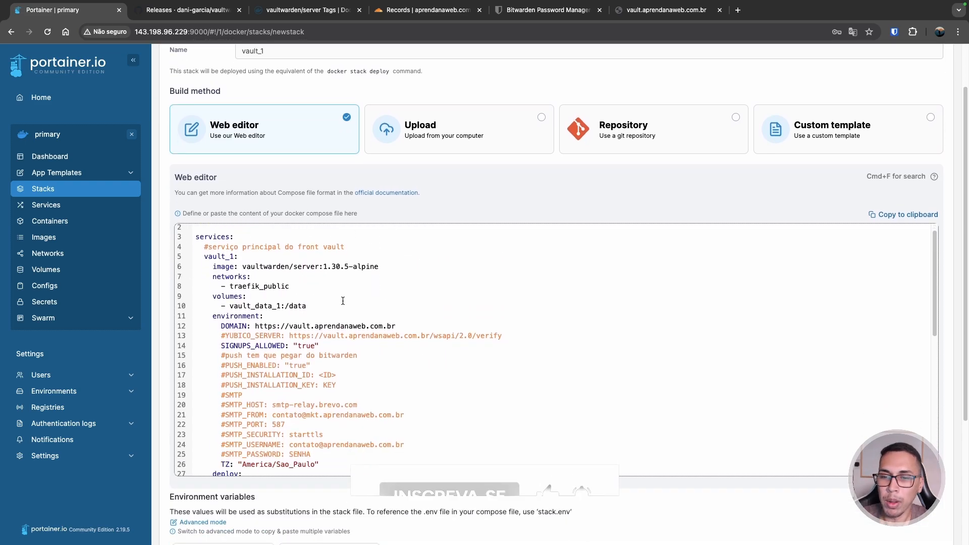
scroll(342, 301, "down", 12)
left_click_drag(492, 312, 456, 326)
scroll(455, 326, "down", 2)
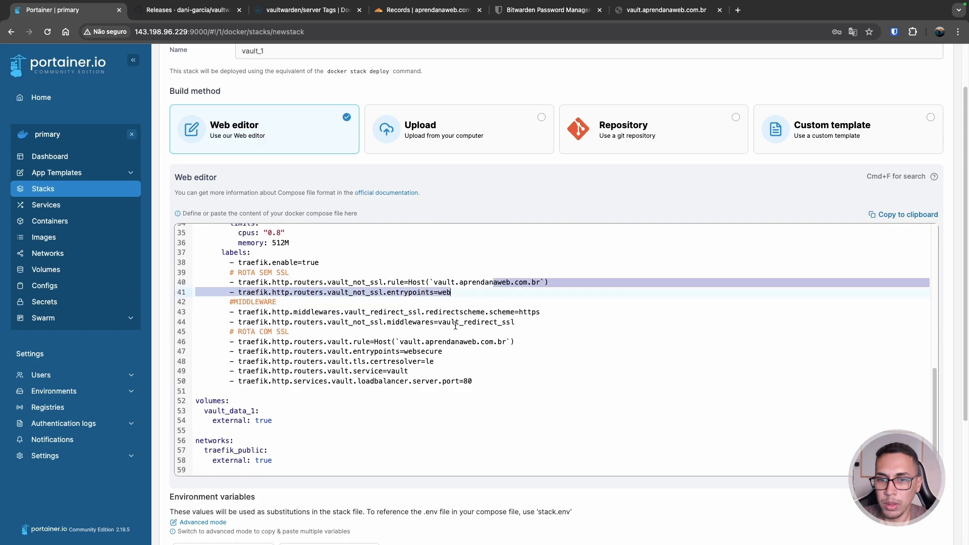
scroll(456, 326, "down", 3)
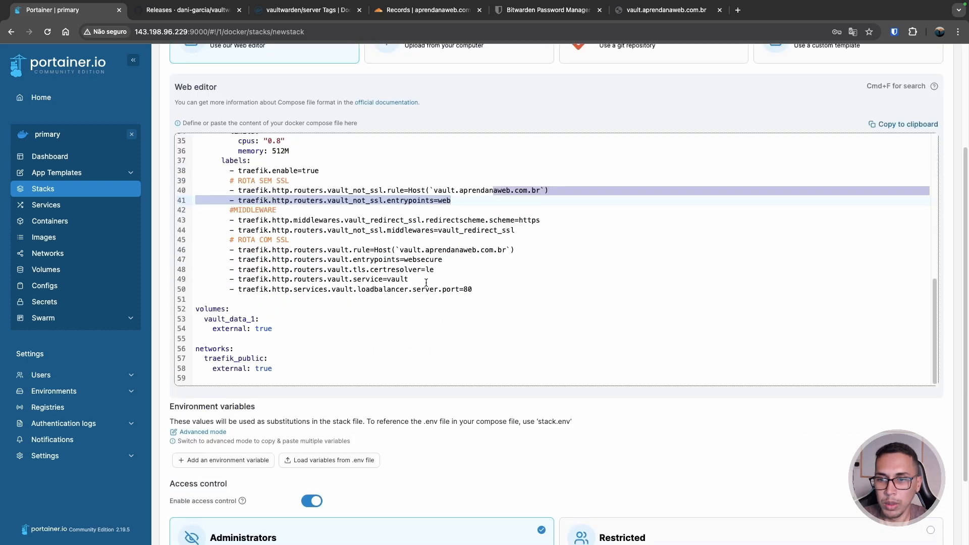
scroll(425, 282, "down", 3)
left_click(311, 407)
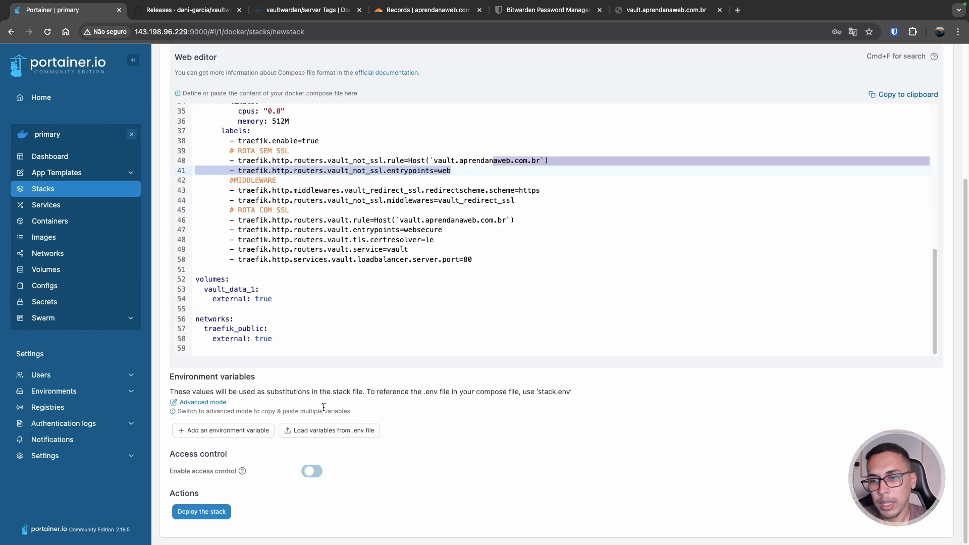
left_click(220, 511)
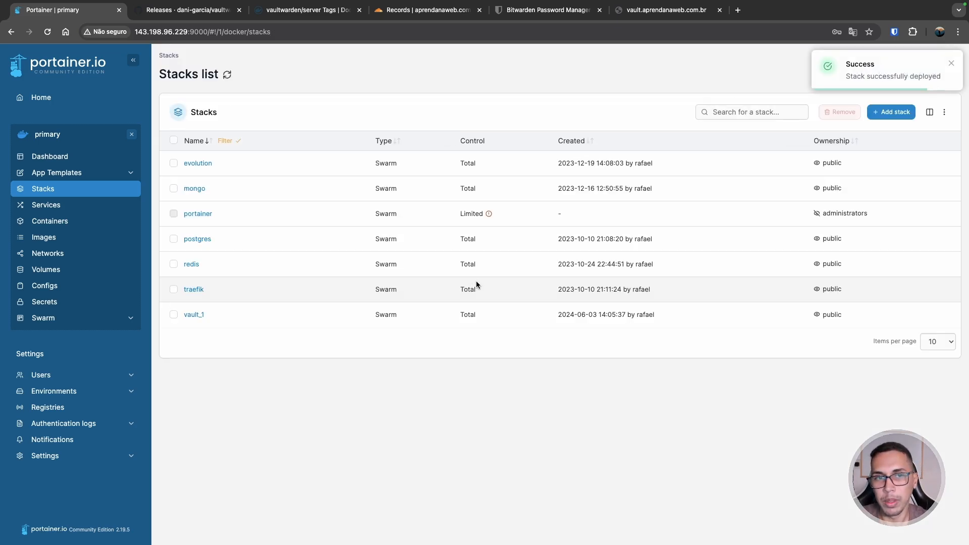
- Open vault_1, expand vault_1_vault_1 and refresh repeatedly; its 1.30.5-alpine task is still starting at 0/1
left_click(196, 314)
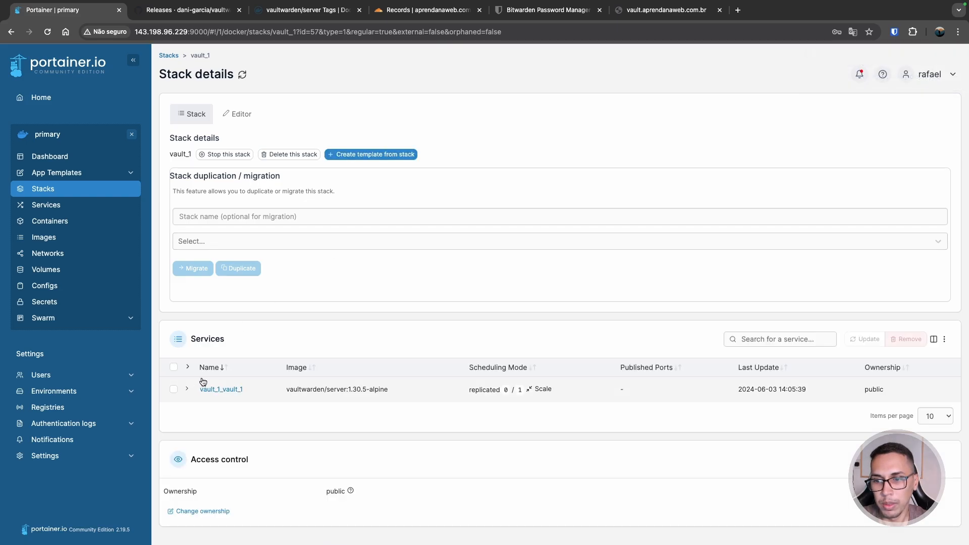
left_click(187, 389)
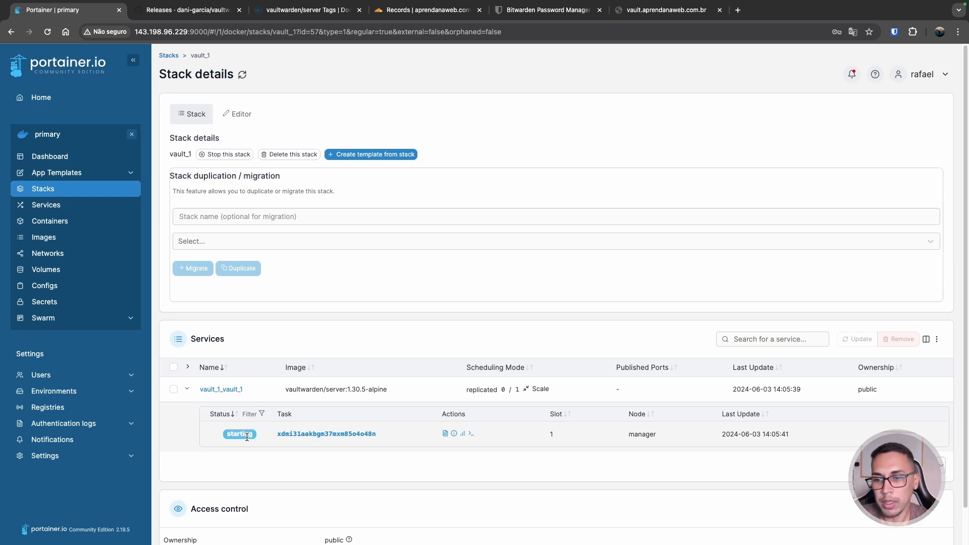
left_click(48, 32)
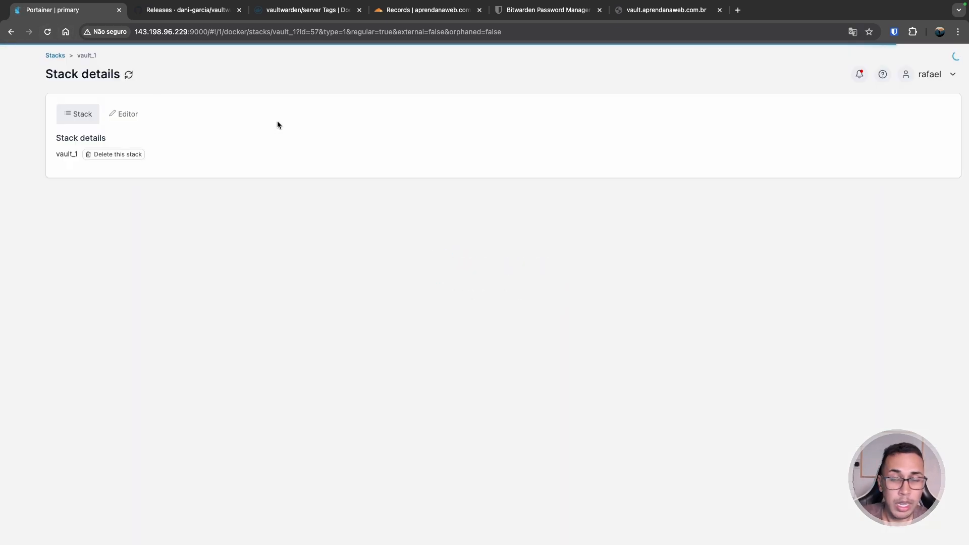
scroll(399, 231, "down", 1)
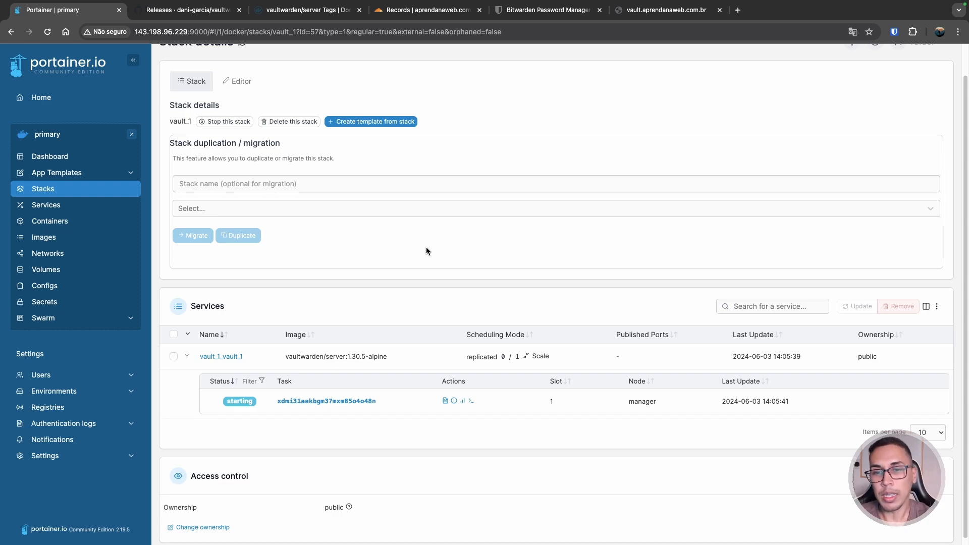
left_click(47, 32)
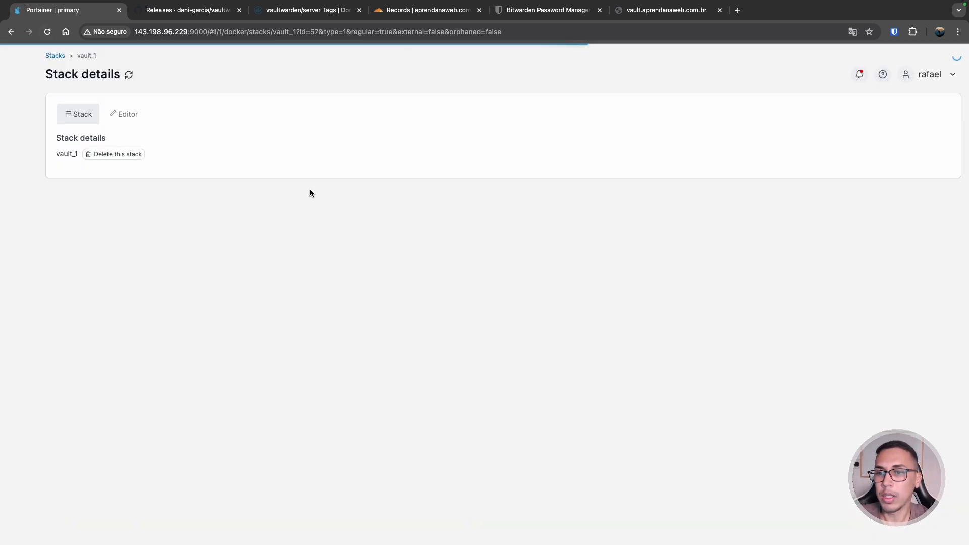
scroll(408, 253, "down", 1)
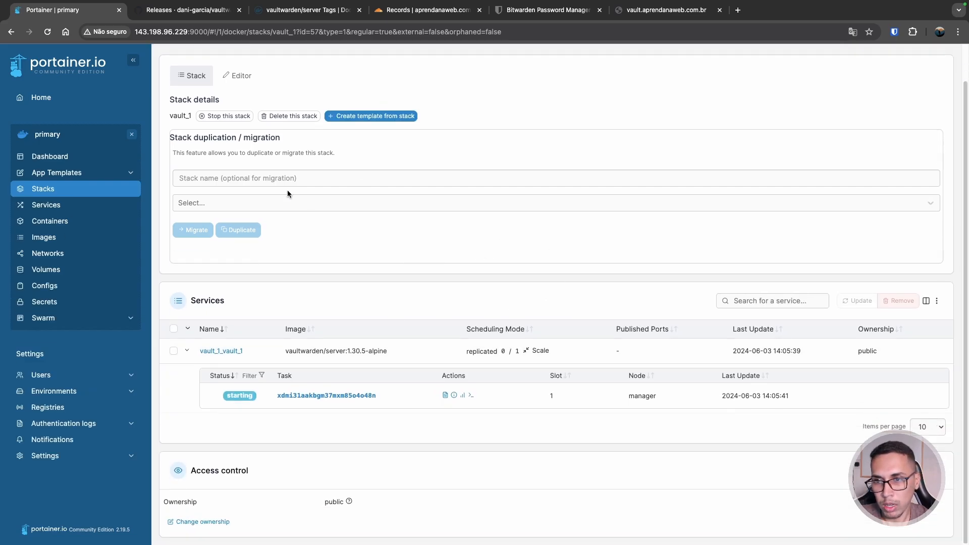
left_click(241, 77)
left_click(191, 83)
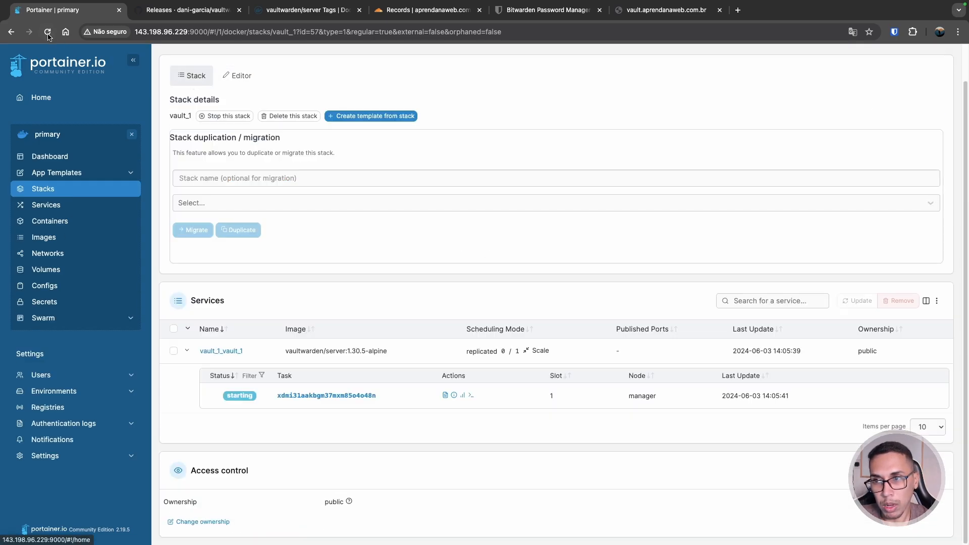
key("super+r")
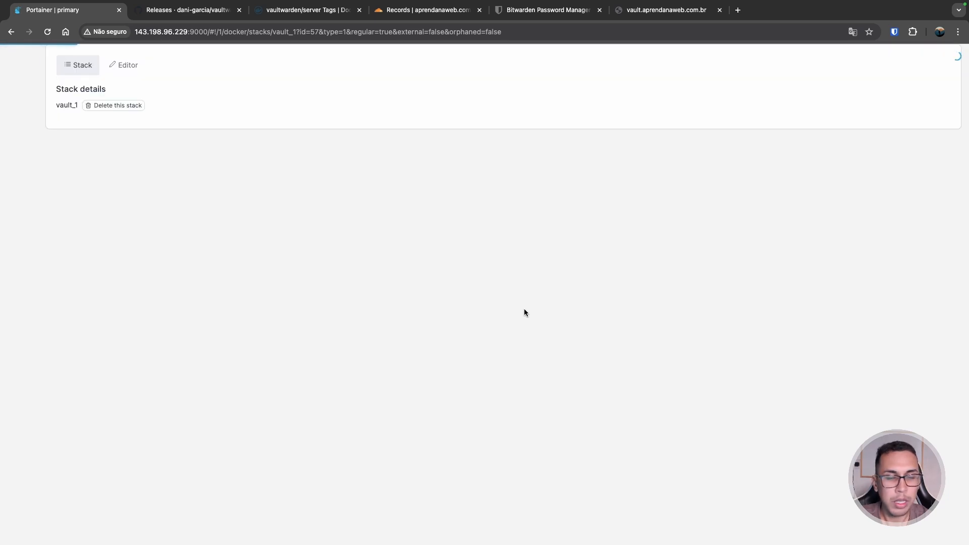
scroll(489, 314, "down", 1)
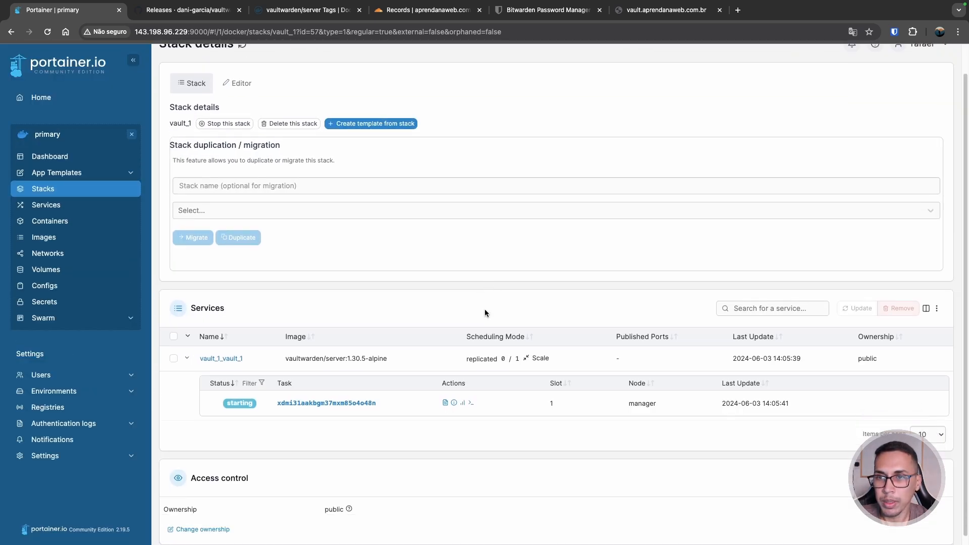
left_click(656, 10)
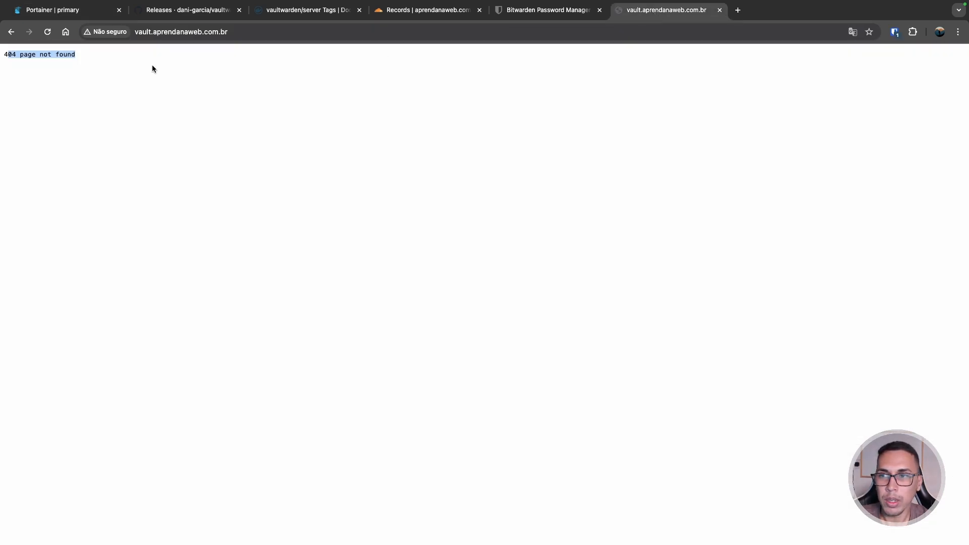
- Reload vault.aprendanaweb.com.br several times, still 404, then go back to the Portainer tab
left_click(47, 33)
left_click(46, 37)
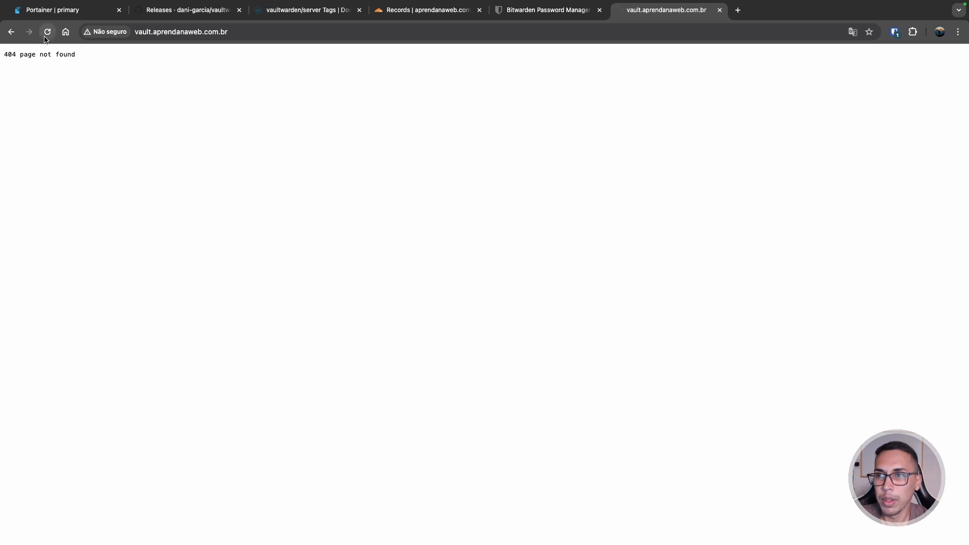
left_click(158, 33)
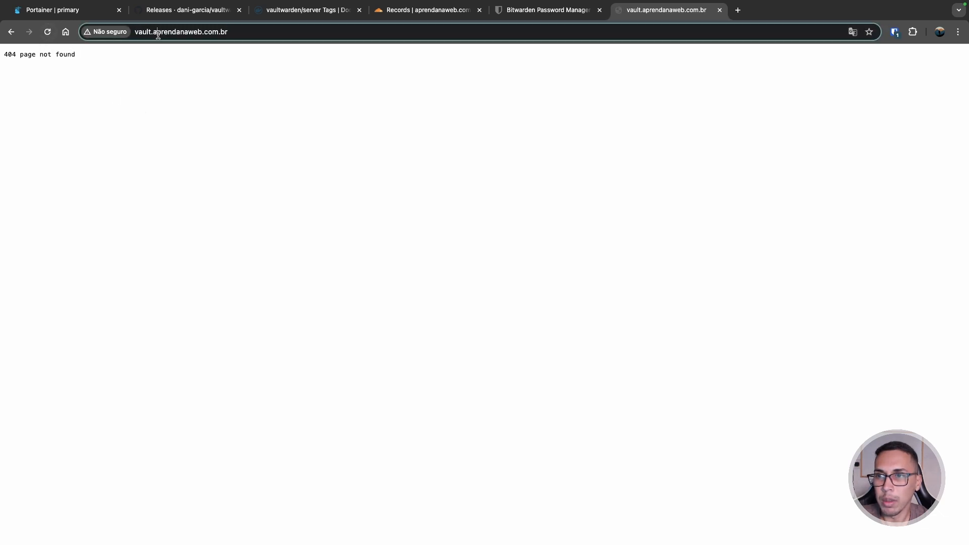
left_click(48, 32)
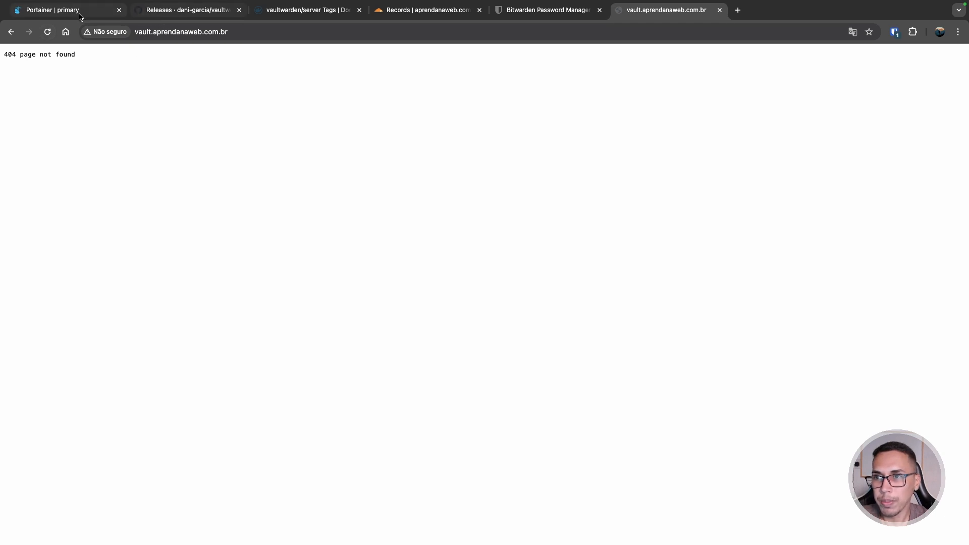
left_click(61, 11)
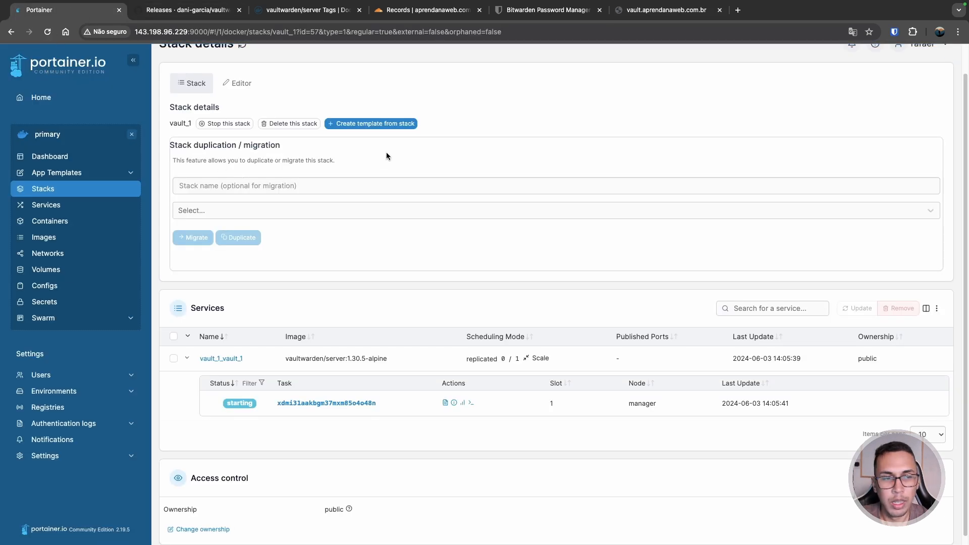
- Refresh the vault_1 stack, glance at its compose file, and reload the overview showing the task running 1/1
key("super+r")
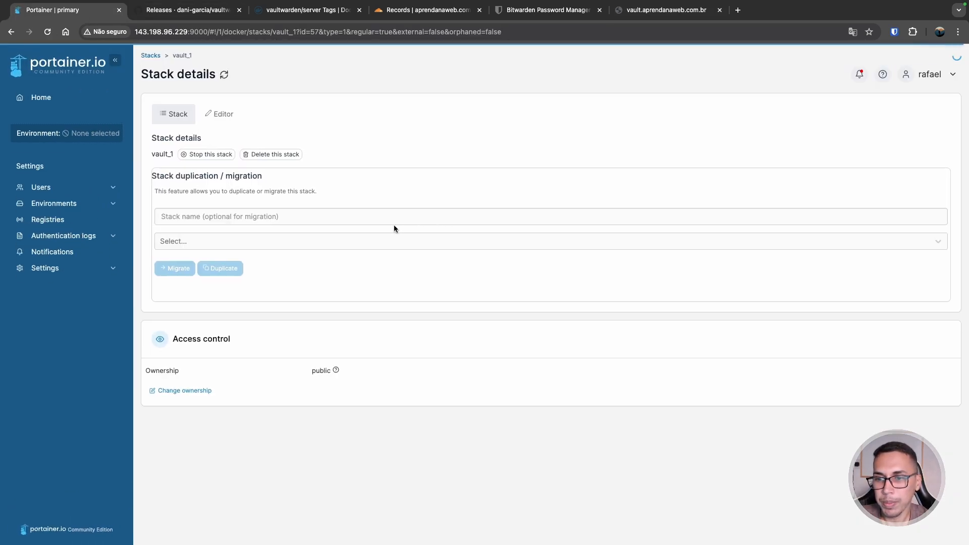
scroll(389, 244, "down", 2)
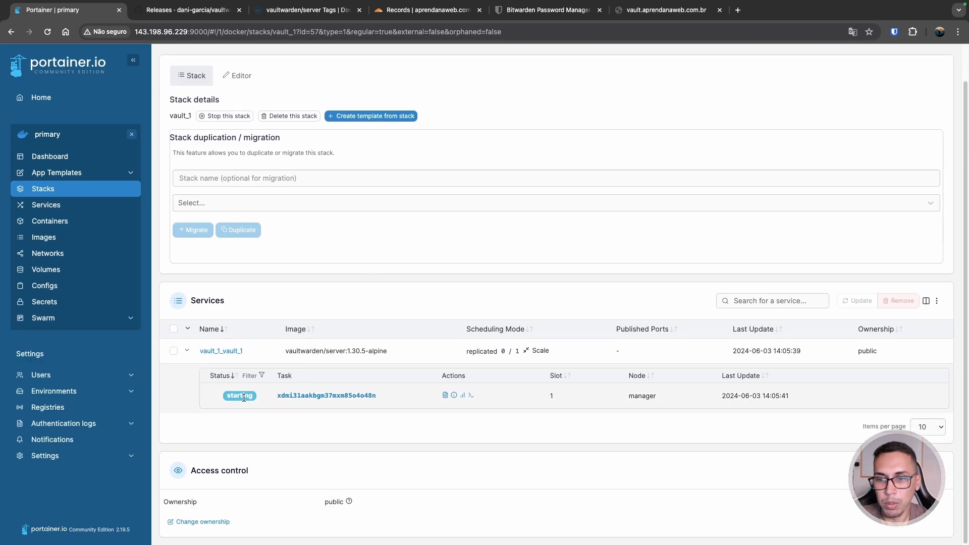
scroll(367, 376, "up", 2)
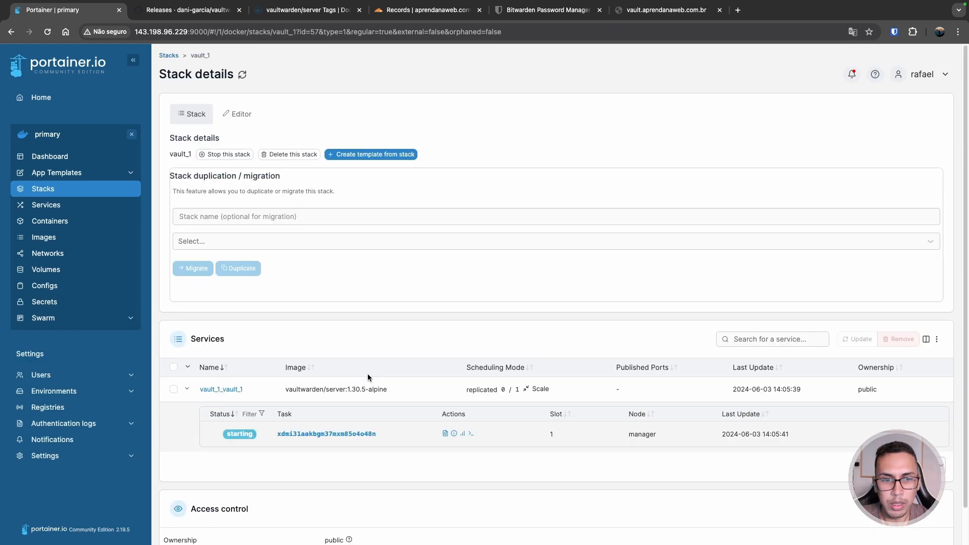
left_click(241, 114)
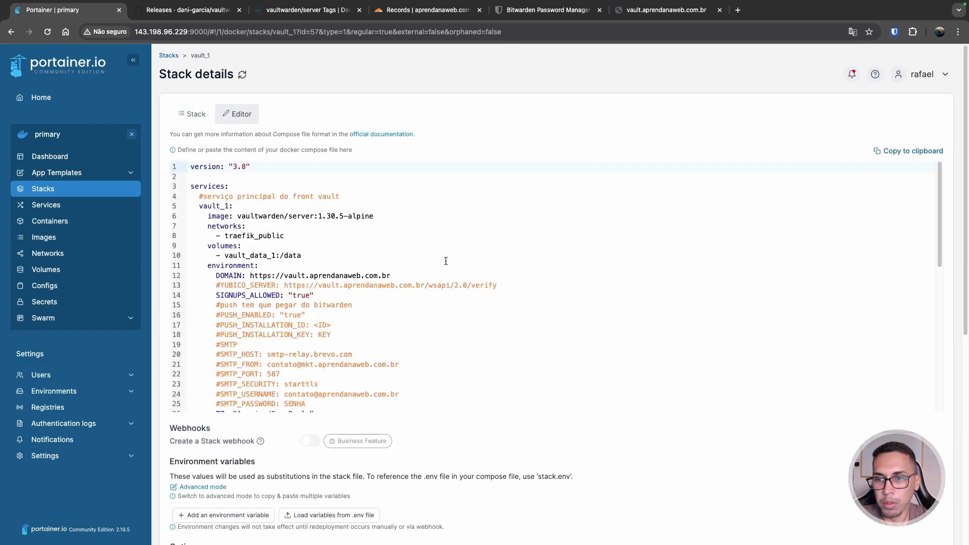
scroll(305, 242, "down", 3)
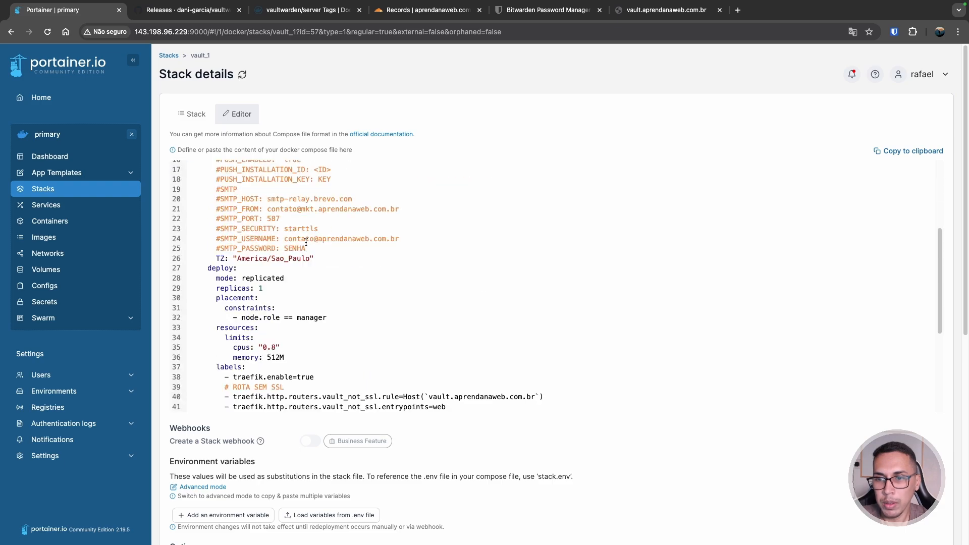
scroll(306, 242, "down", 10)
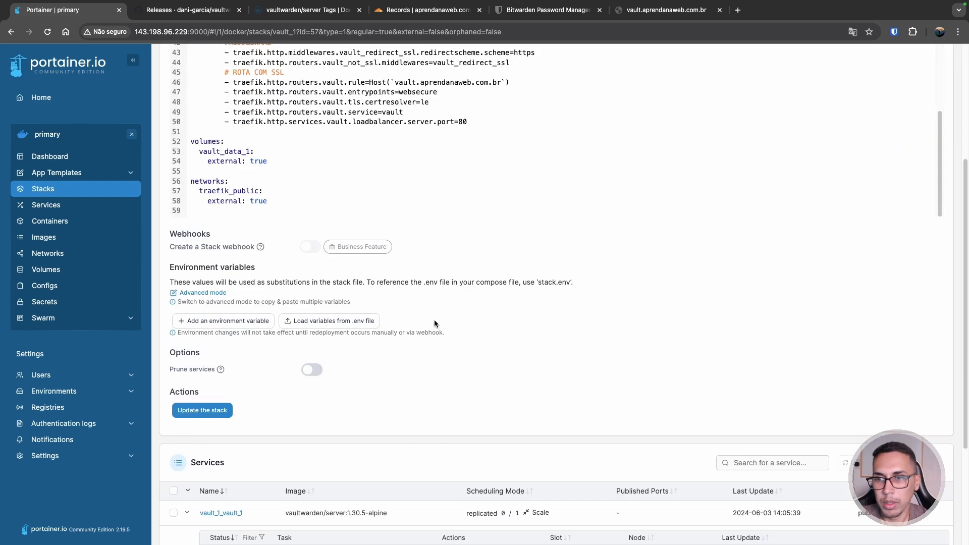
scroll(434, 319, "up", 5)
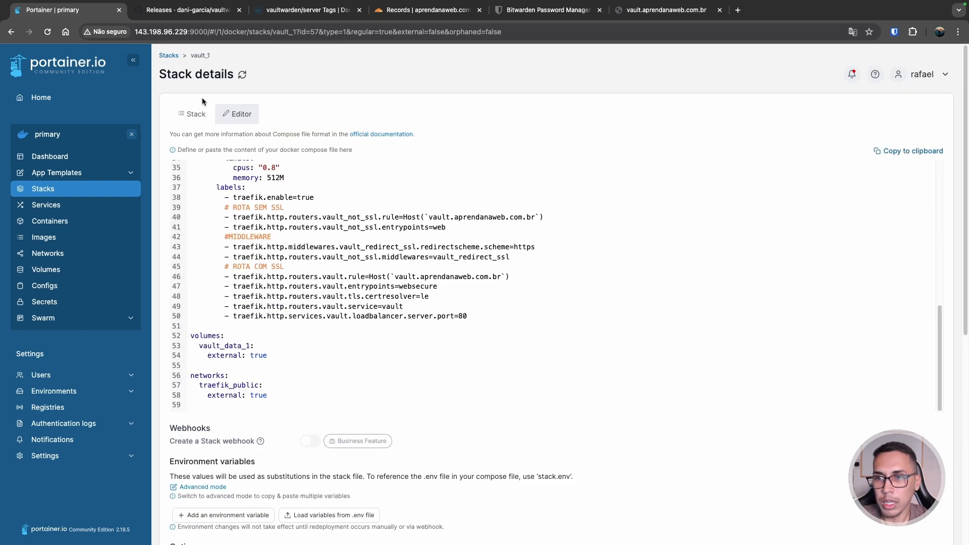
left_click(197, 113)
left_click(48, 32)
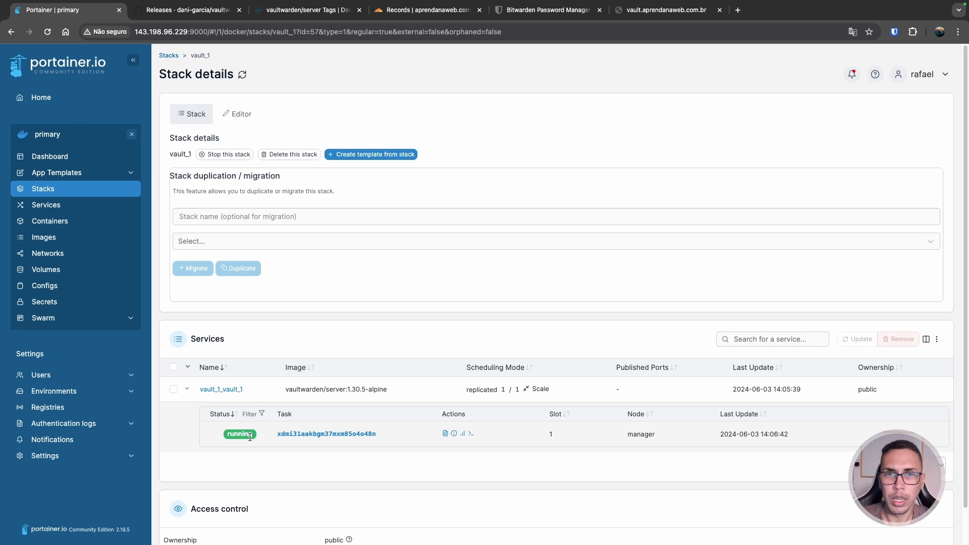
- Reload vault.aprendanaweb.com.br so it shows the Vaultwarden 2024.1.2 login page, then check the e-mail field
left_click(661, 12)
left_click(47, 32)
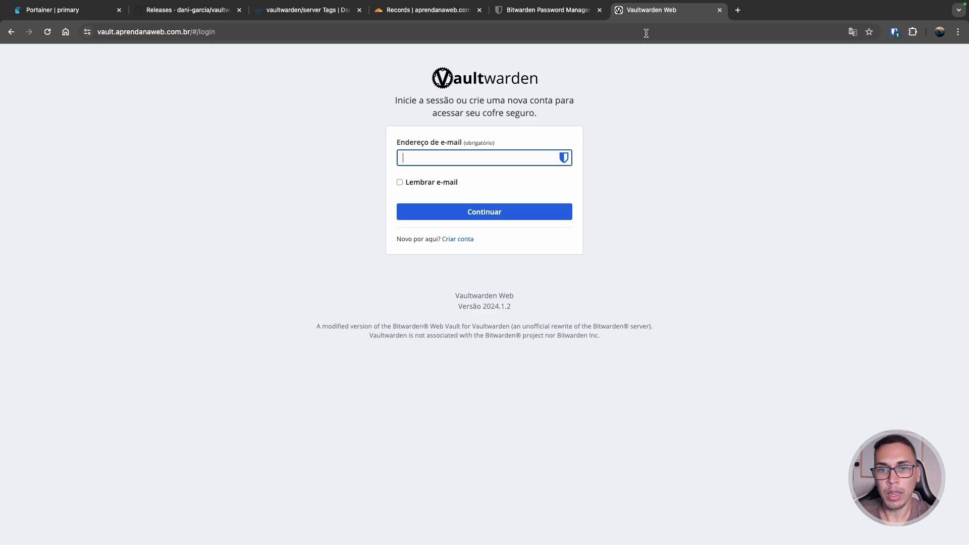
left_click(522, 163)
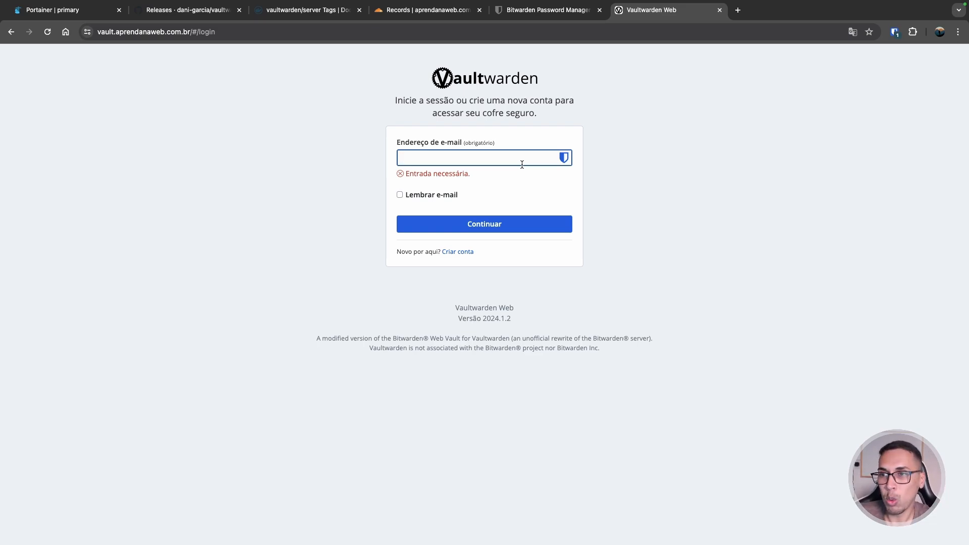
left_click(719, 256)
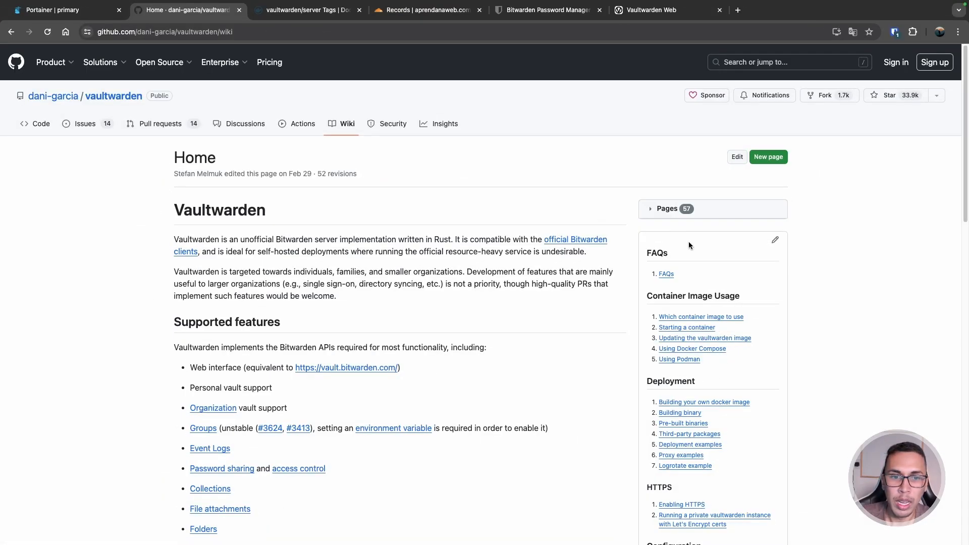
- Open the Using the PostgreSQL Backend wiki page and examine the DATABASE_URL connection string syntax
scroll(743, 256, "down", 3)
scroll(742, 257, "down", 5)
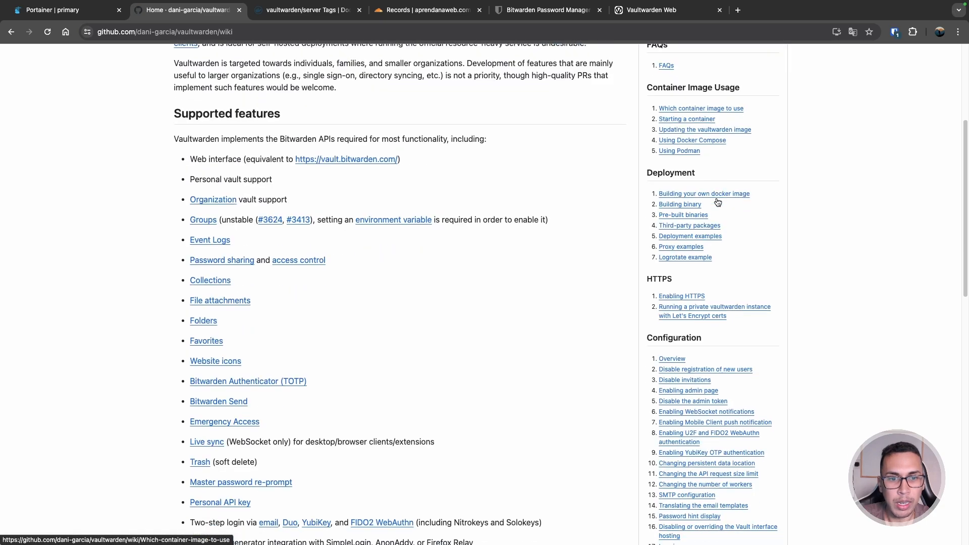
scroll(787, 218, "down", 3)
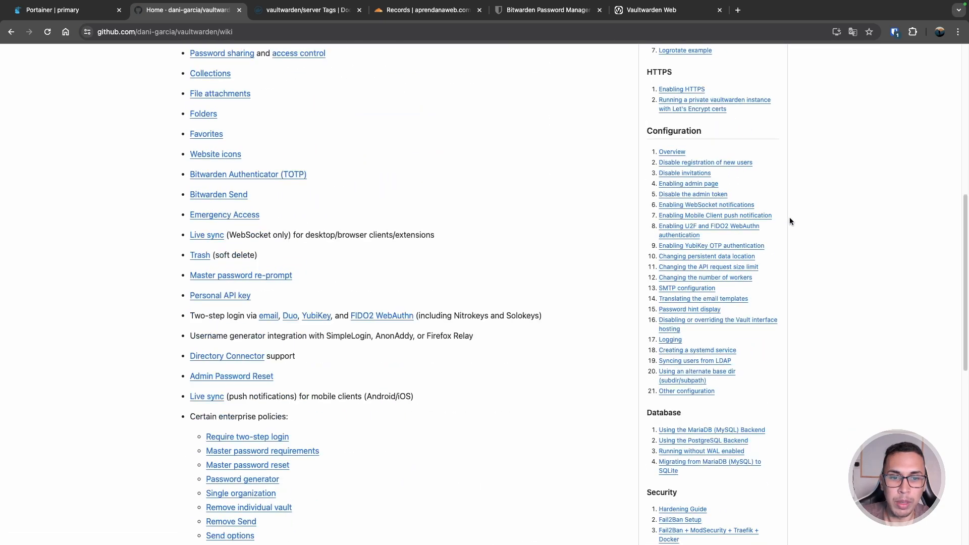
scroll(788, 219, "down", 2)
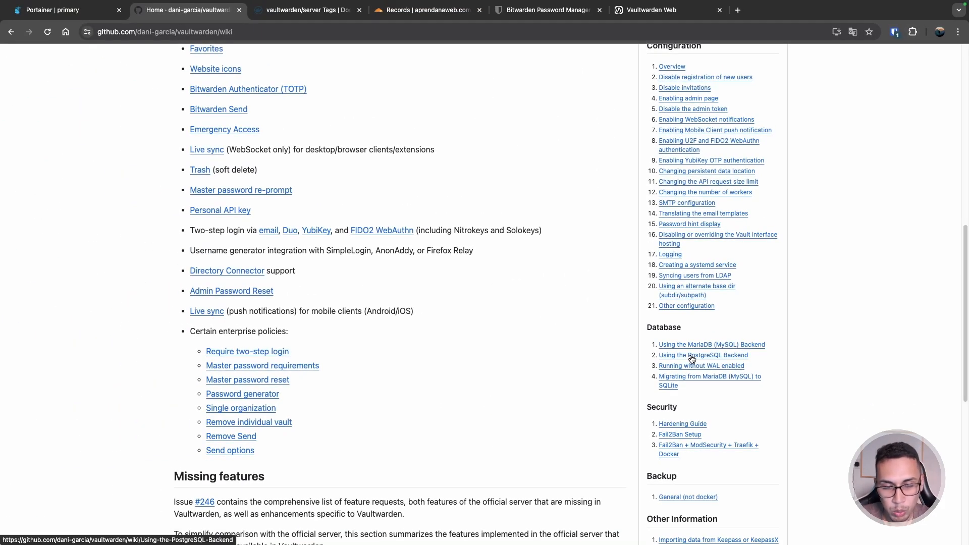
left_click(692, 356)
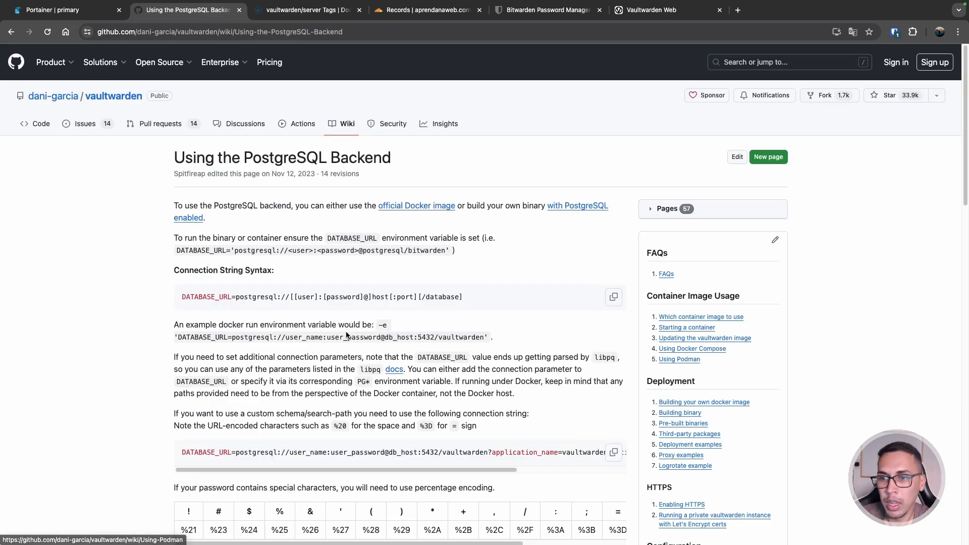
left_click_drag(468, 298, 181, 298)
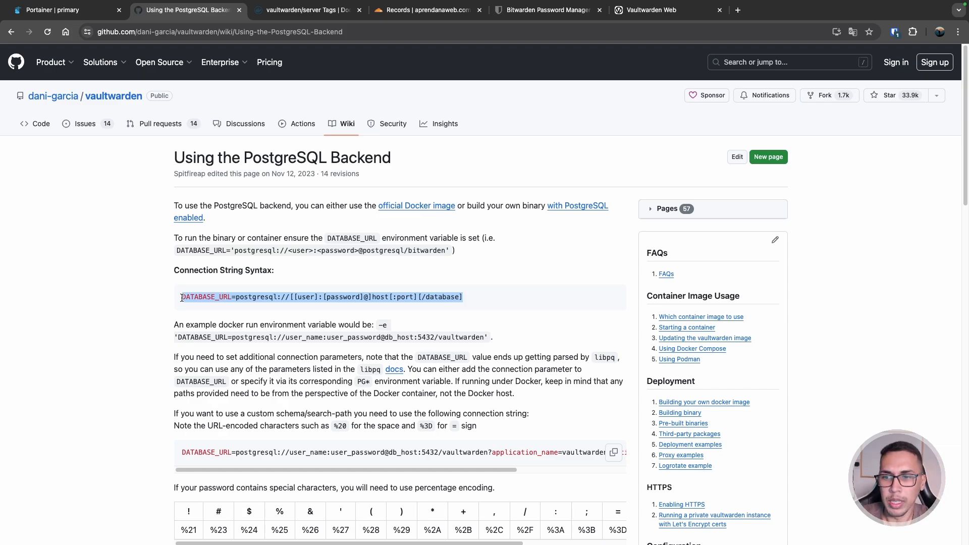
double_click(188, 296)
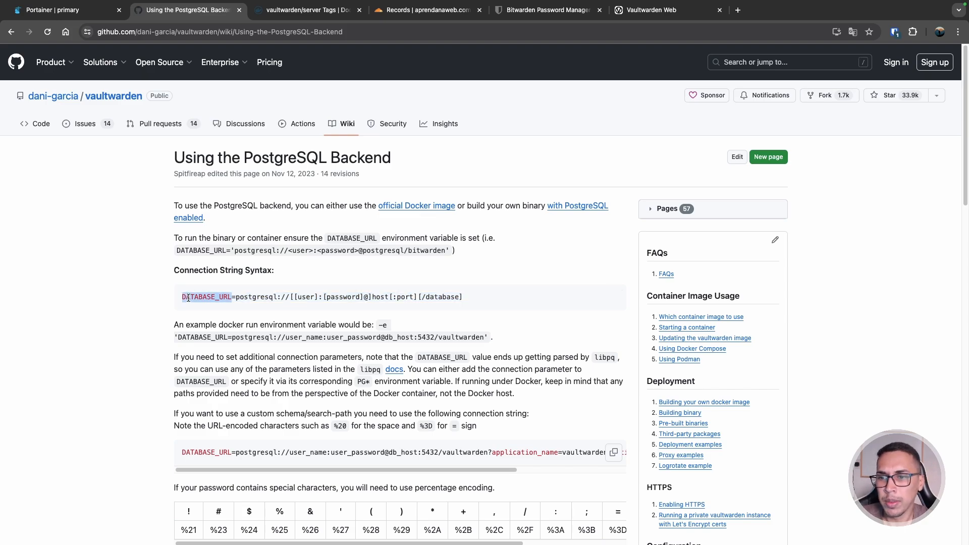
left_click(251, 295)
double_click(250, 295)
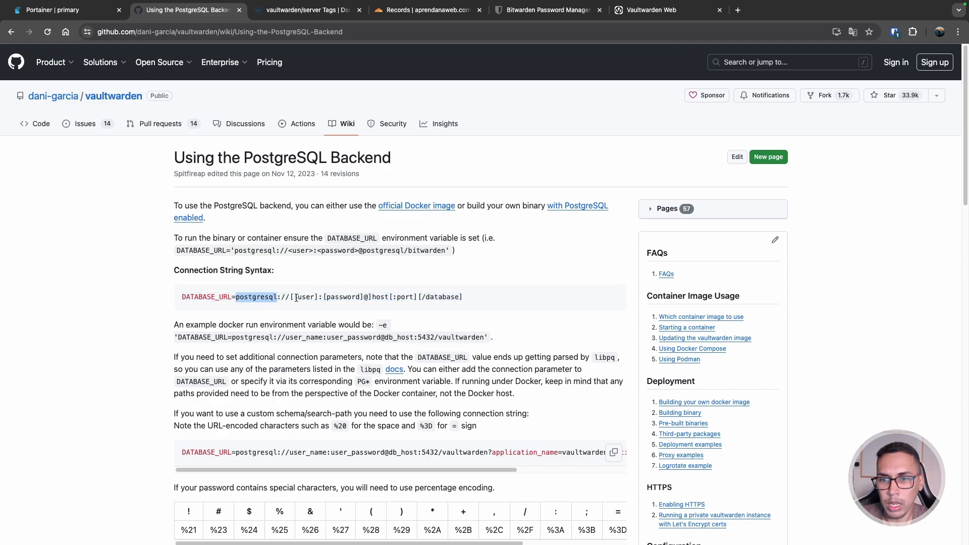
left_click(355, 297)
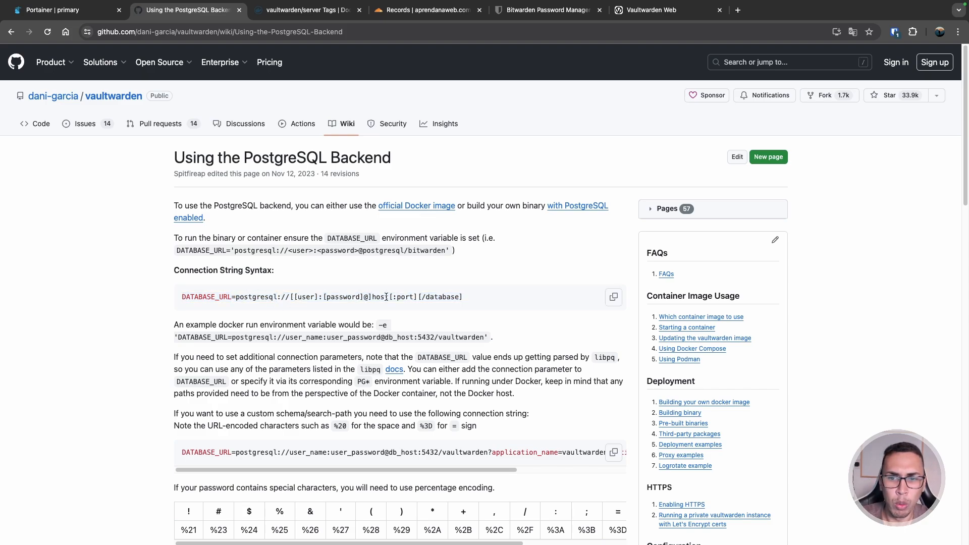
double_click(446, 298)
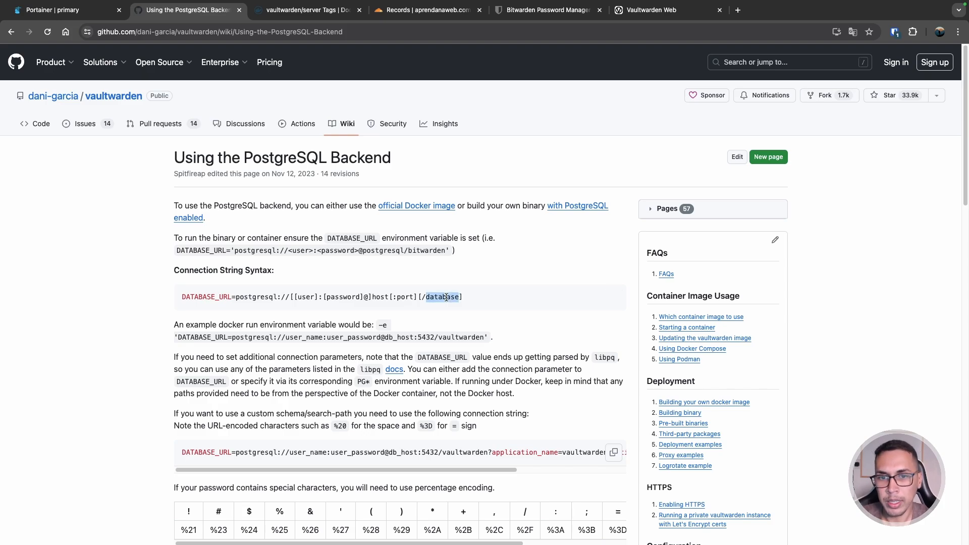
- Open the SMTP Configuration wiki page and look over its docker command
scroll(610, 225, "down", 8)
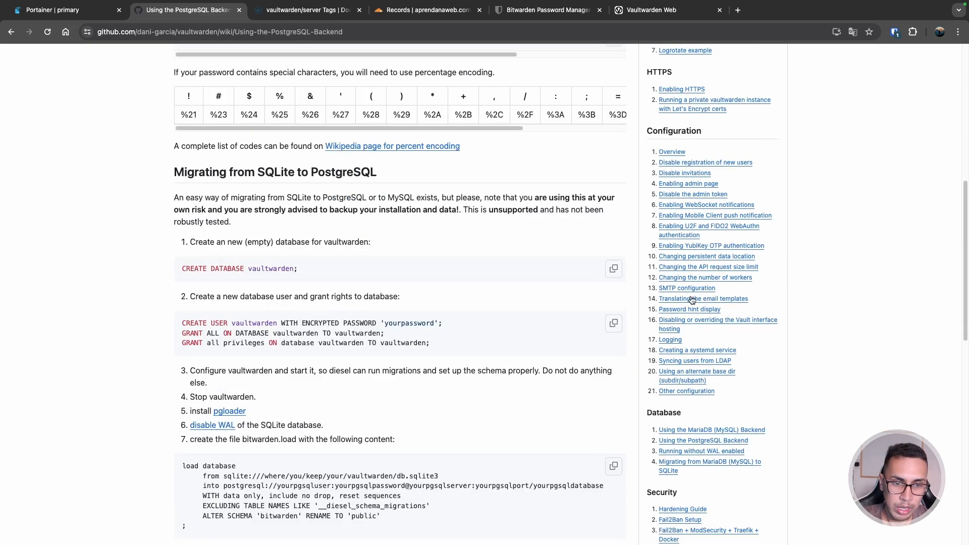
left_click(692, 289)
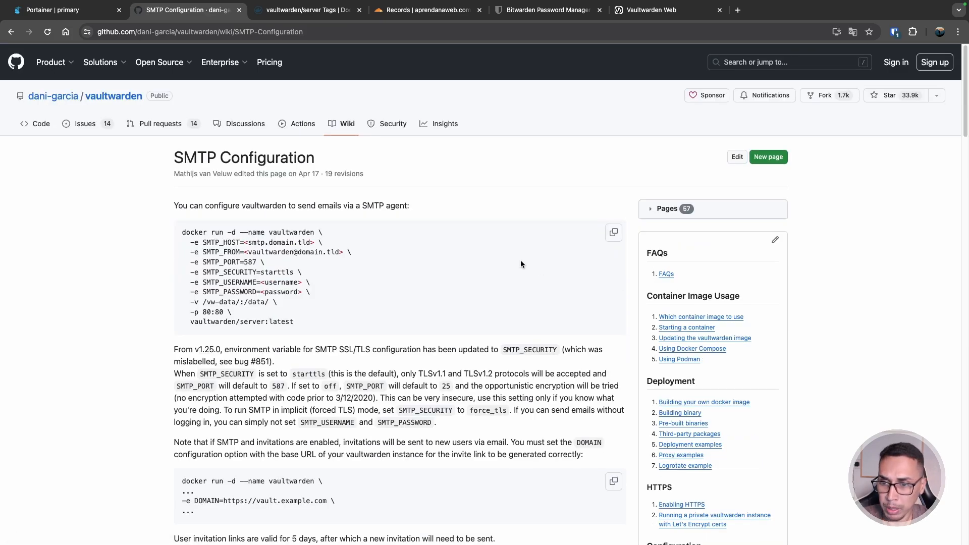
left_click_drag(186, 242, 328, 317)
scroll(328, 317, "down", 3)
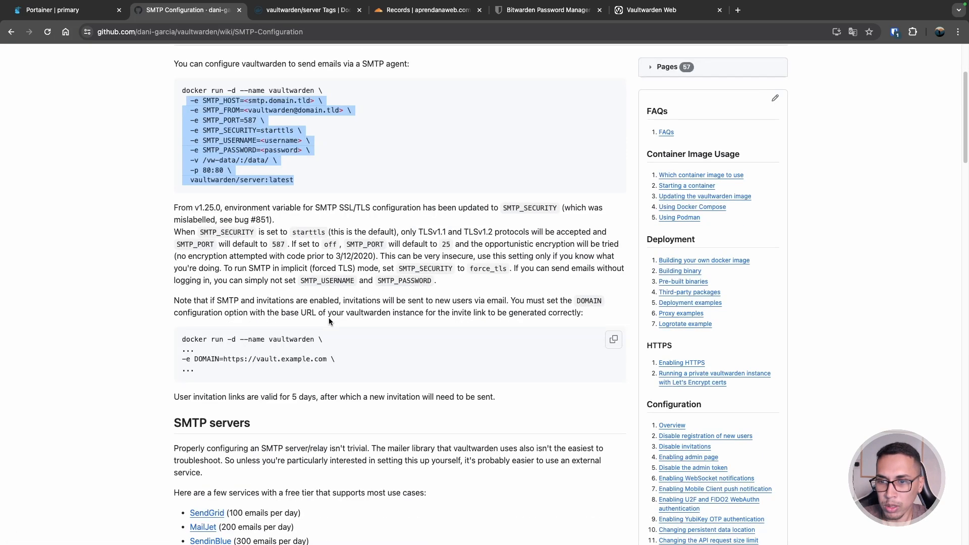
scroll(328, 317, "up", 3)
left_click(232, 206)
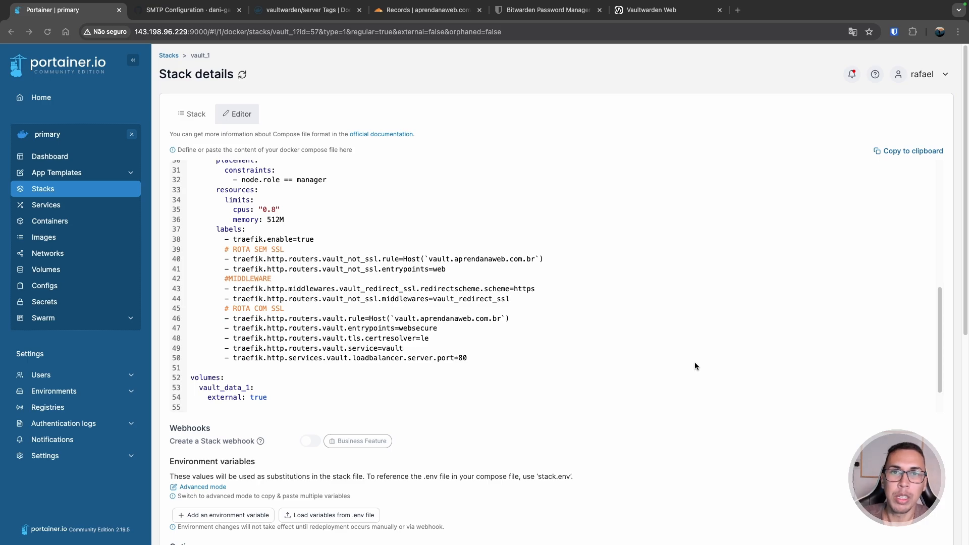
- Update the vault_1 stack with Prune services on and Re-pull image left off
scroll(617, 482, "down", 4)
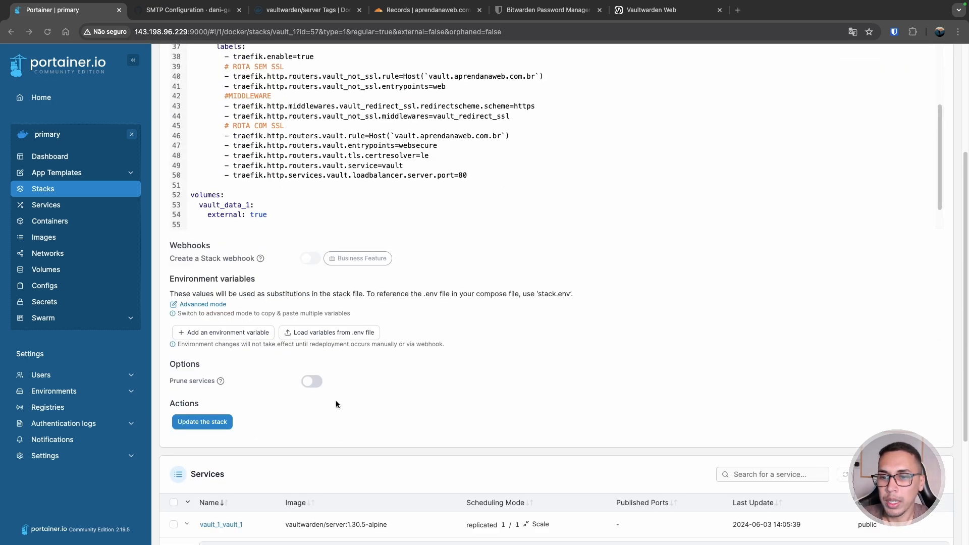
left_click(312, 381)
left_click(205, 421)
left_click(487, 311)
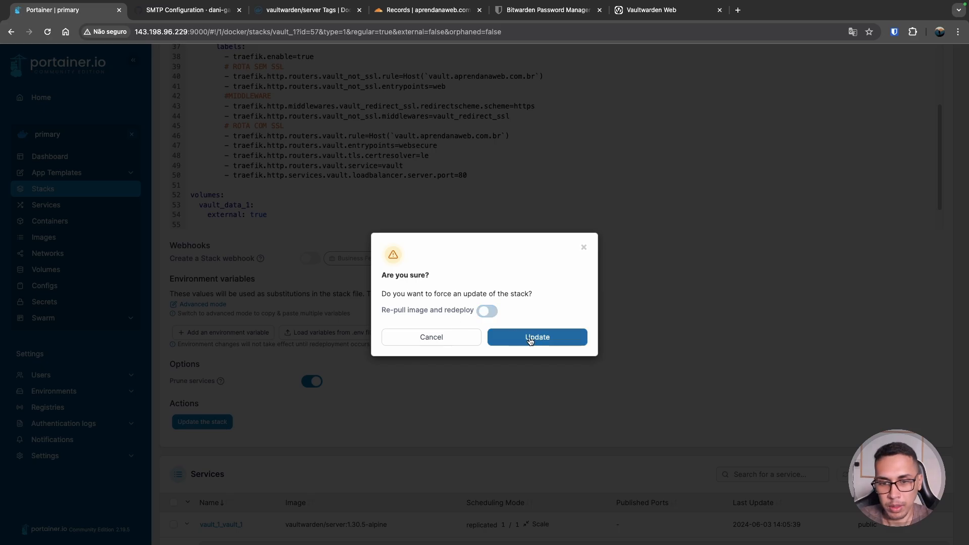
left_click(526, 338)
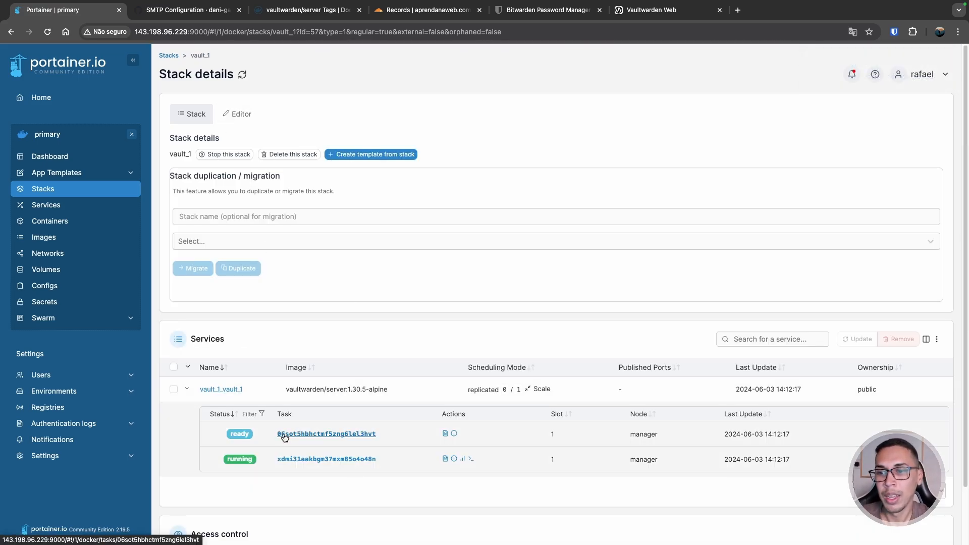
- Refresh the vault_1 stack page repeatedly until the old task shuts down and the replacement starts
scroll(247, 414, "down", 2)
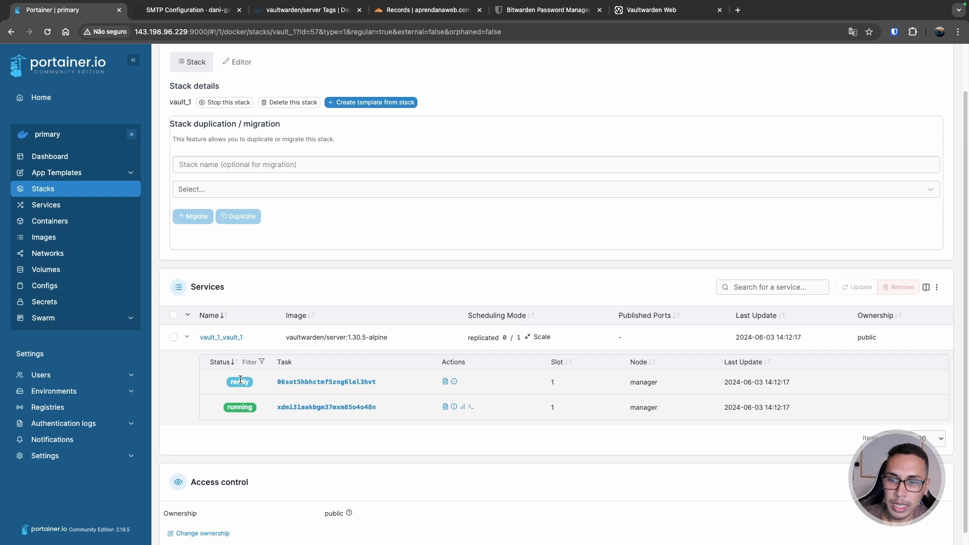
left_click(48, 32)
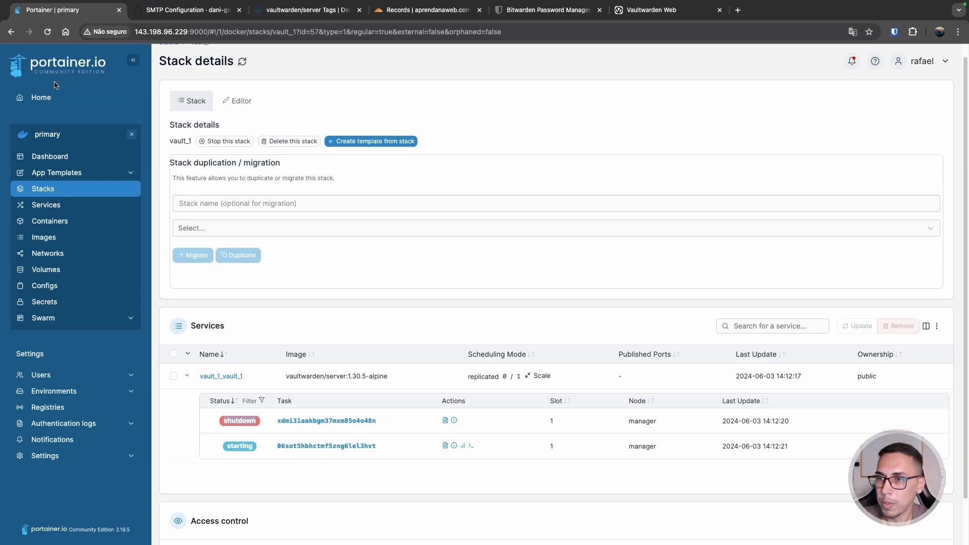
left_click(48, 28)
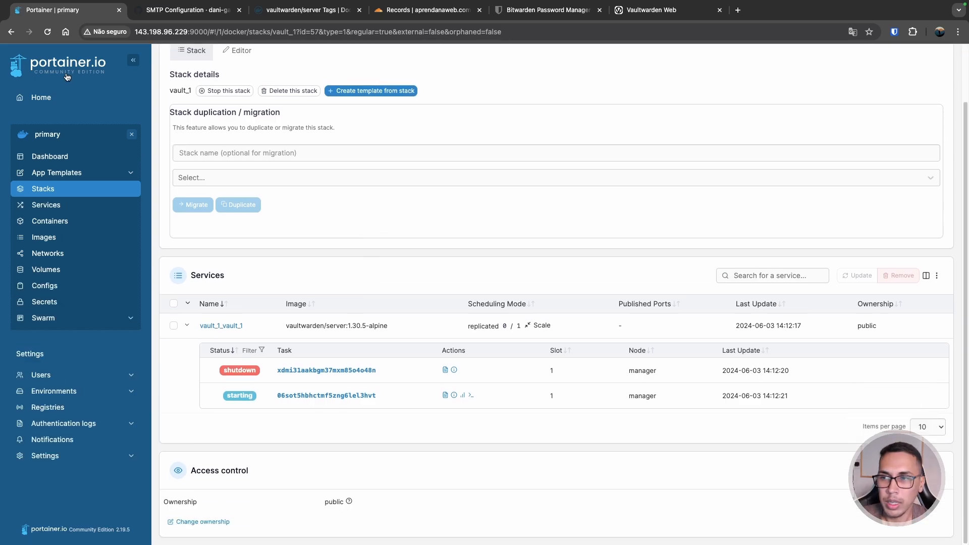
left_click(47, 32)
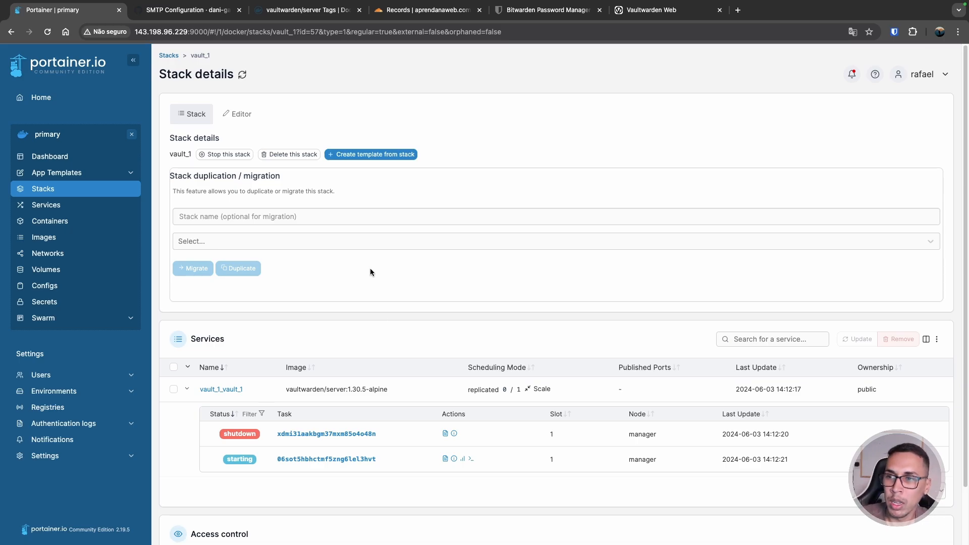
left_click(46, 33)
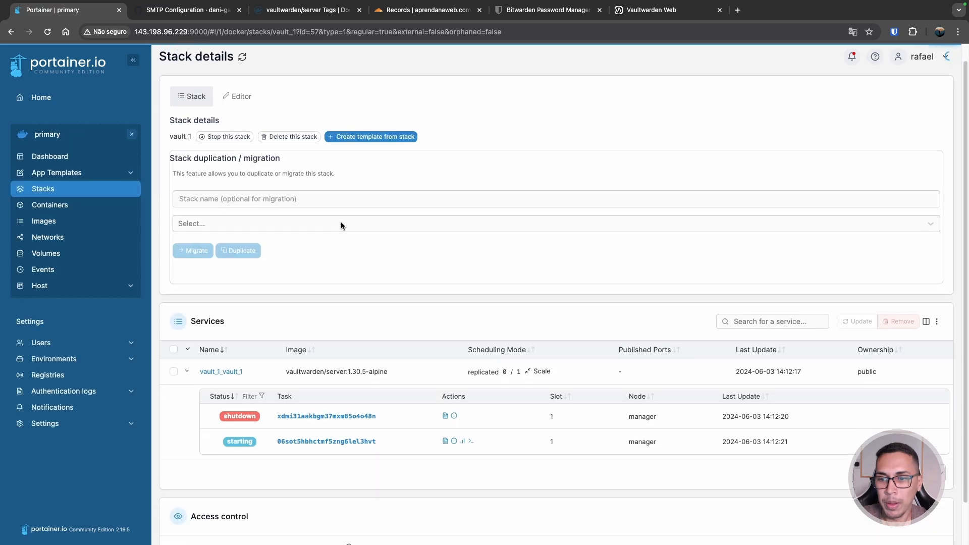
scroll(350, 216, "down", 3)
left_click(46, 32)
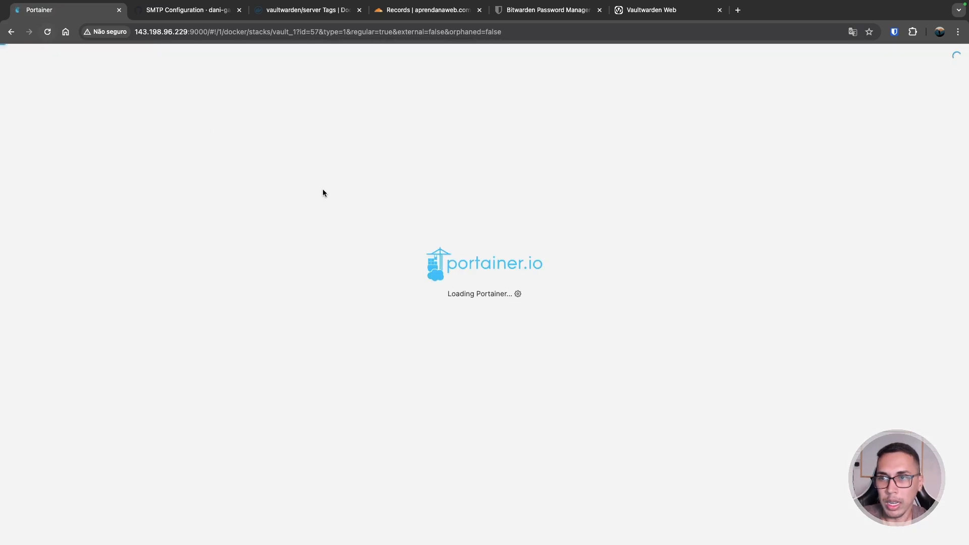
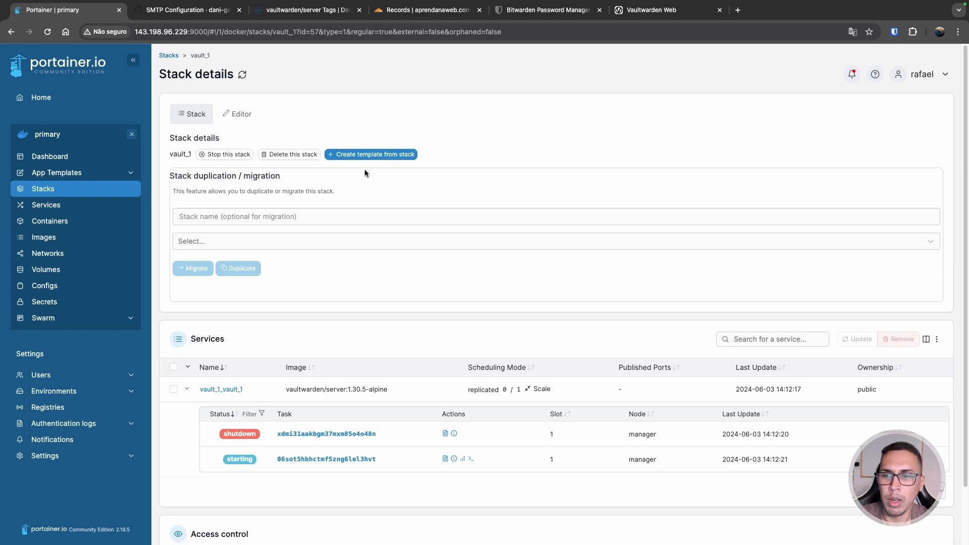
- Confirm vault_1 runs vaultwarden/server:1.30.5-alpine at 1/1 replicas, then bring up the Vaultwarden login page
left_click(46, 31)
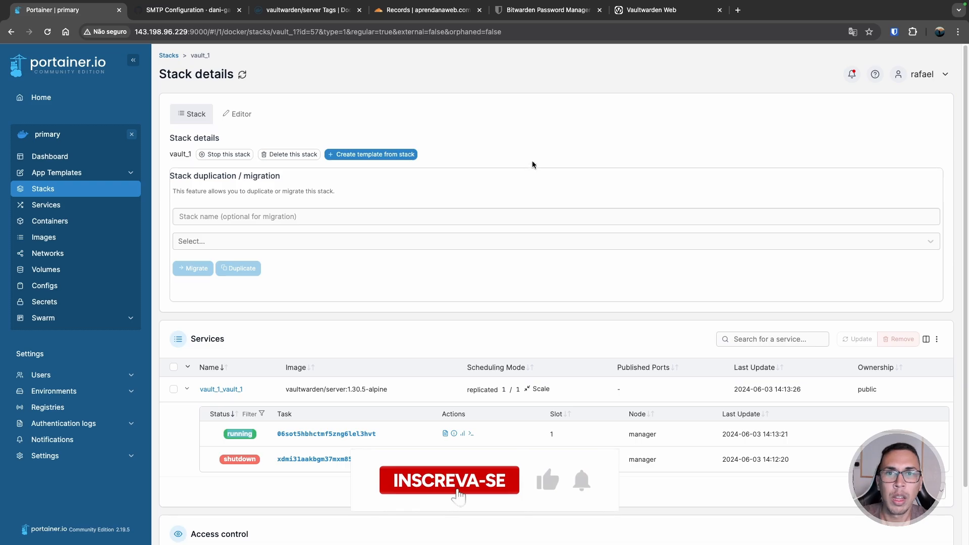
left_click(656, 10)
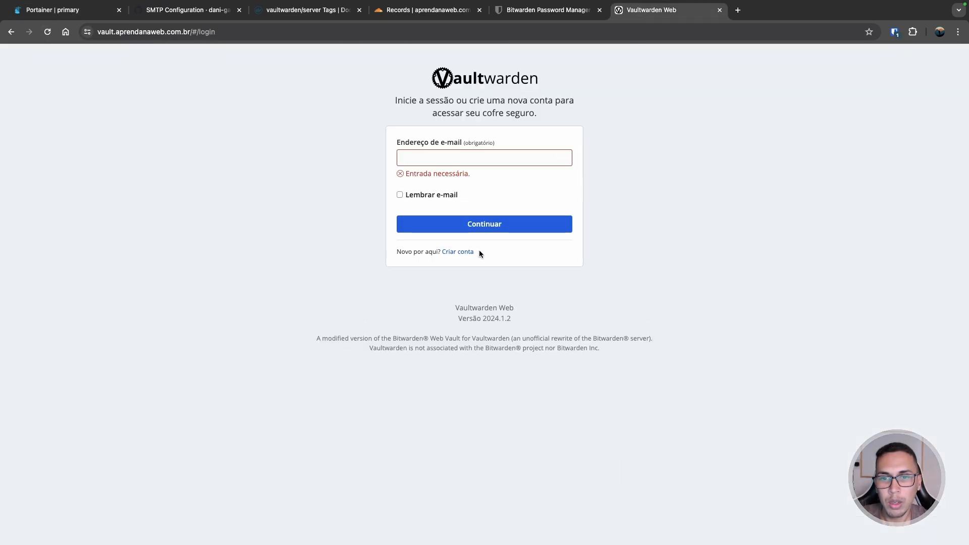
- Register a new Vaultwarden account with the user's e-mail, name, master password and hint
left_click(459, 251)
left_click(423, 120)
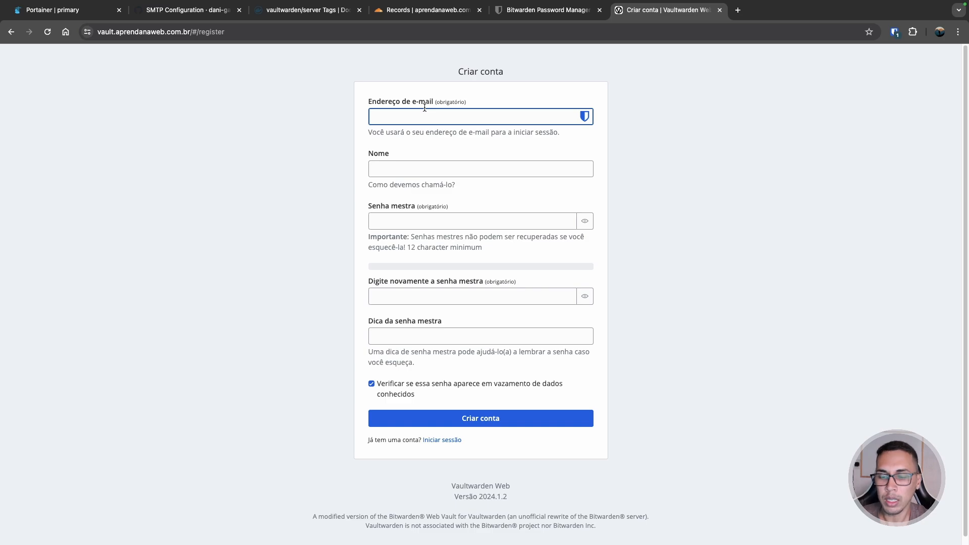
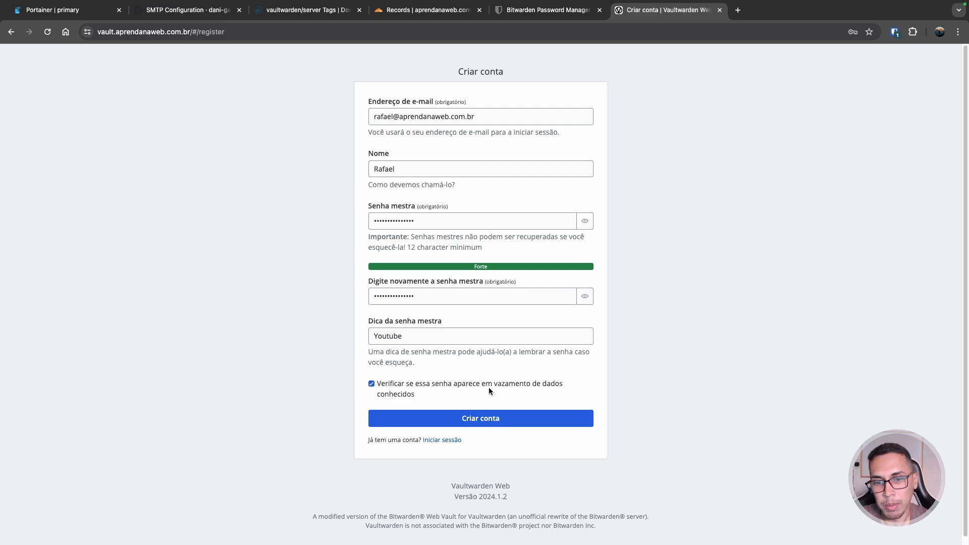
left_click(493, 418)
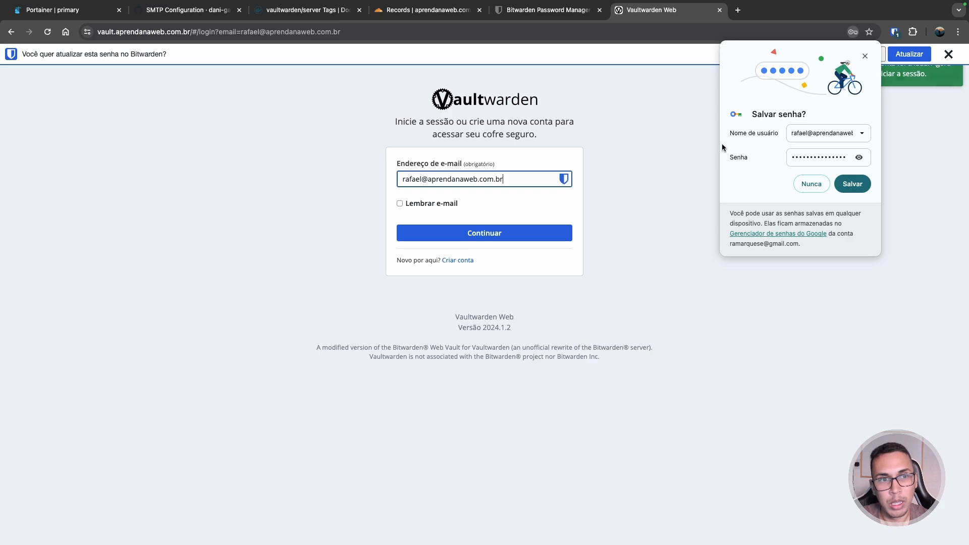
- Decline Chrome's password save and log in with remembered e-mail and the master password
left_click(811, 184)
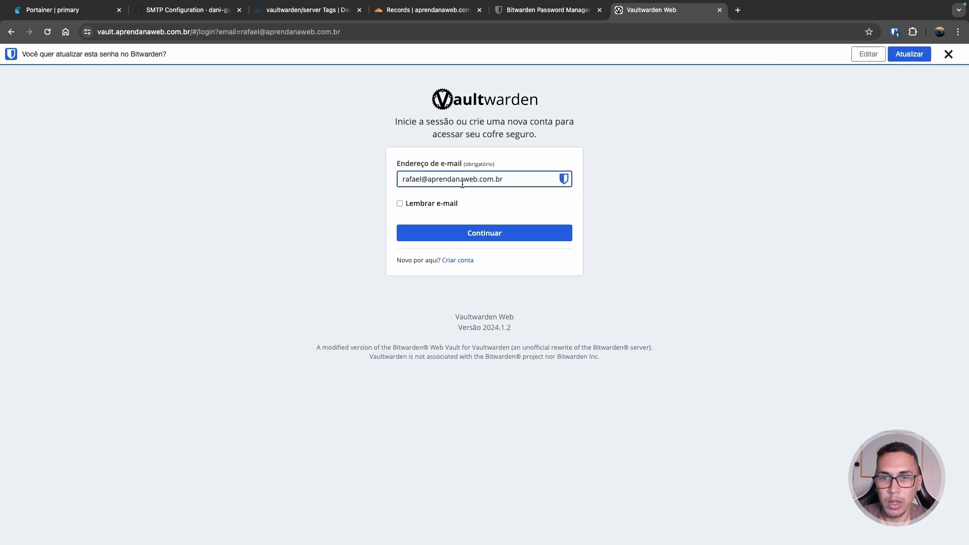
left_click(431, 207)
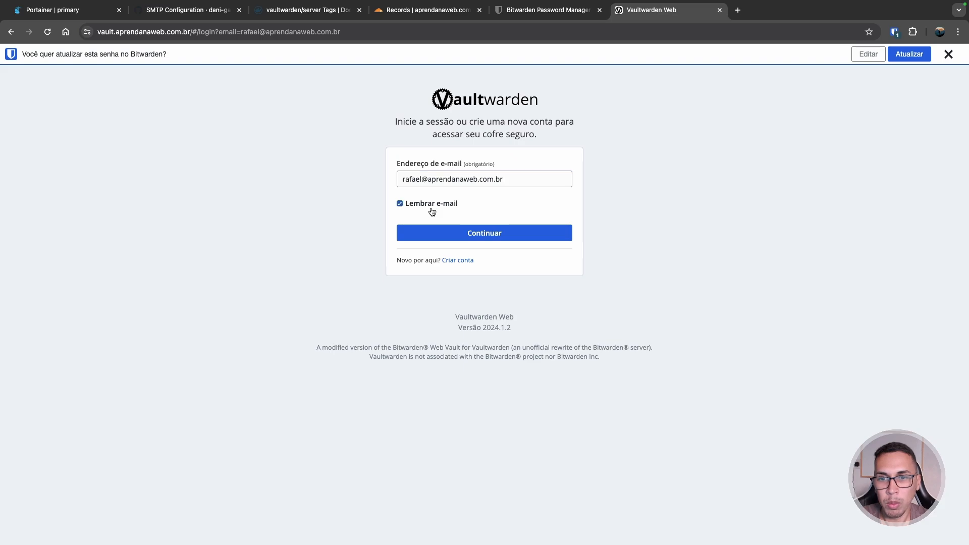
left_click(494, 235)
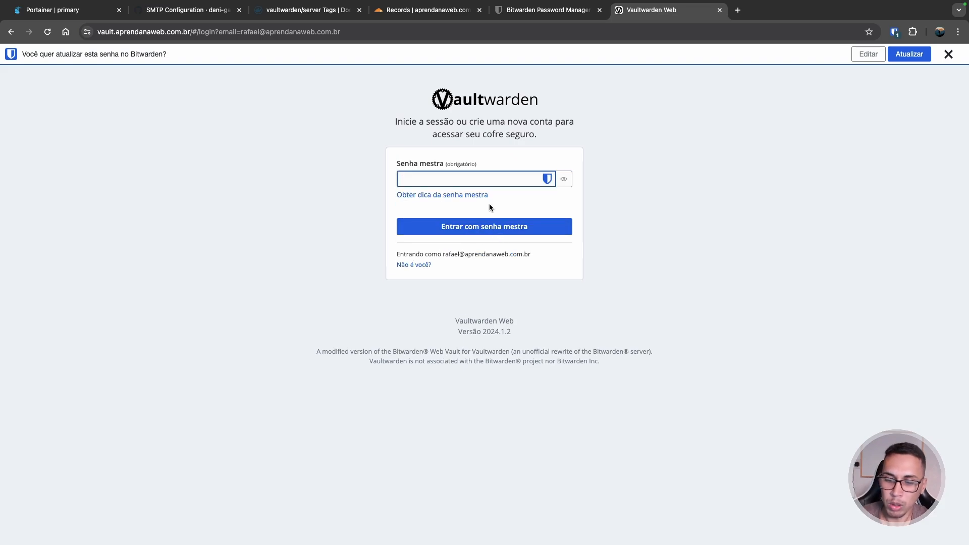
type("•••••••••••••")
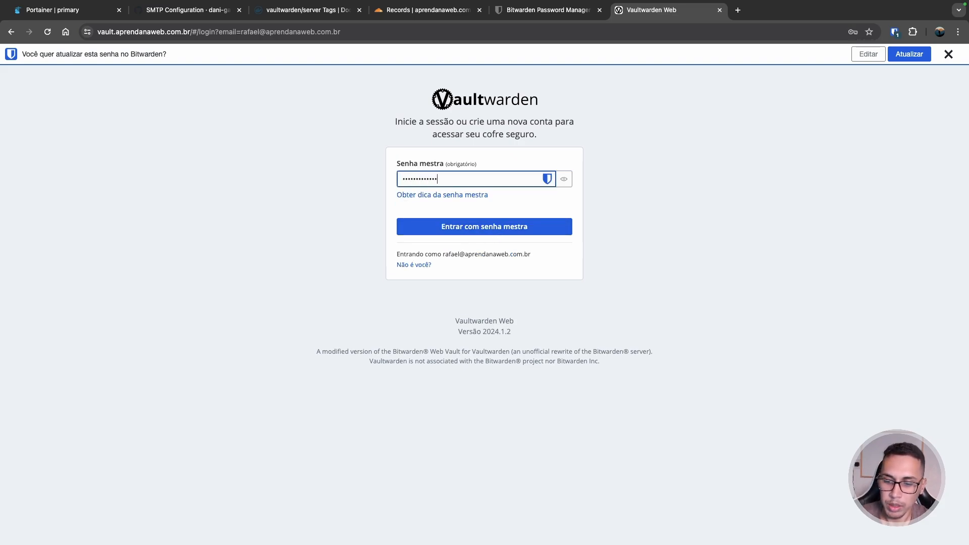
type("•")
key("Return")
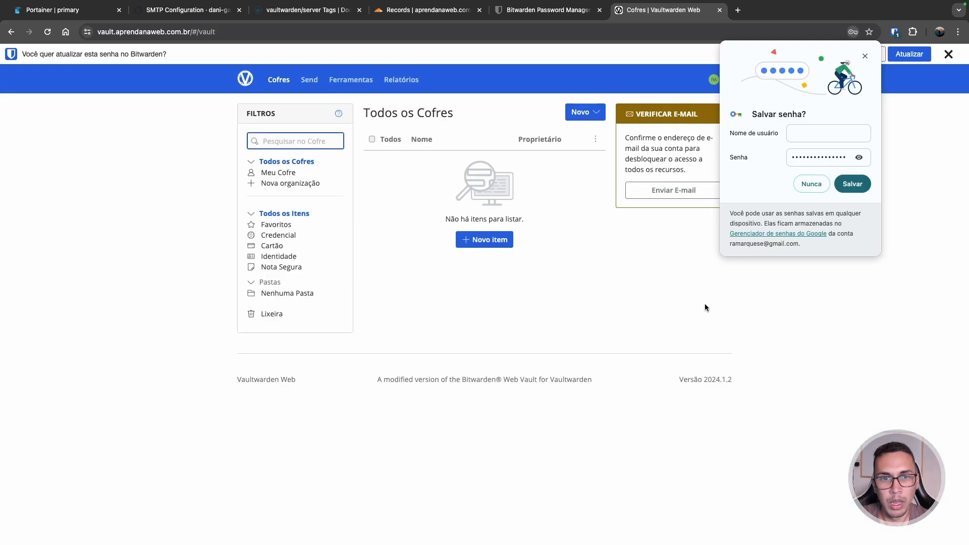
- Decline Chrome's password save, dismiss the Bitwarden prompt and highlight the e-mail verification notice
left_click(812, 185)
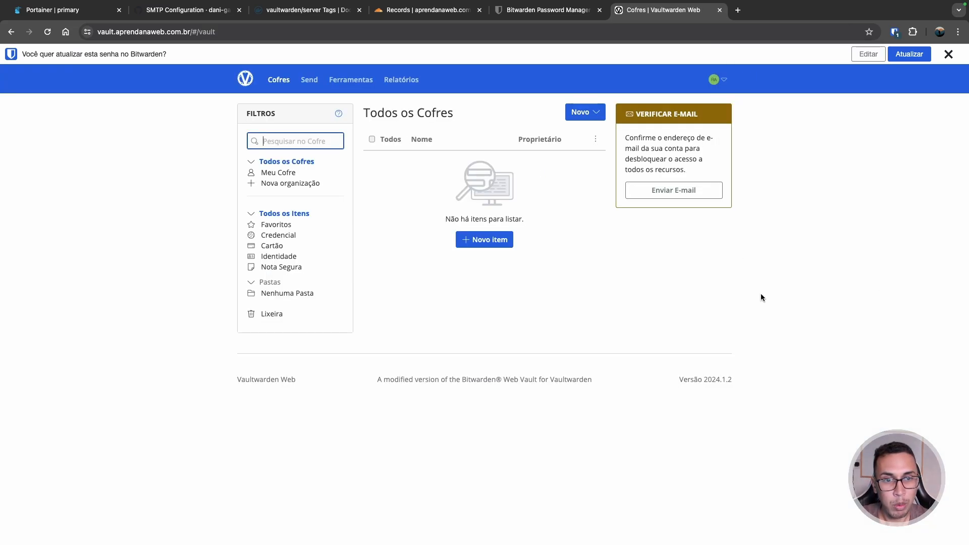
left_click(948, 55)
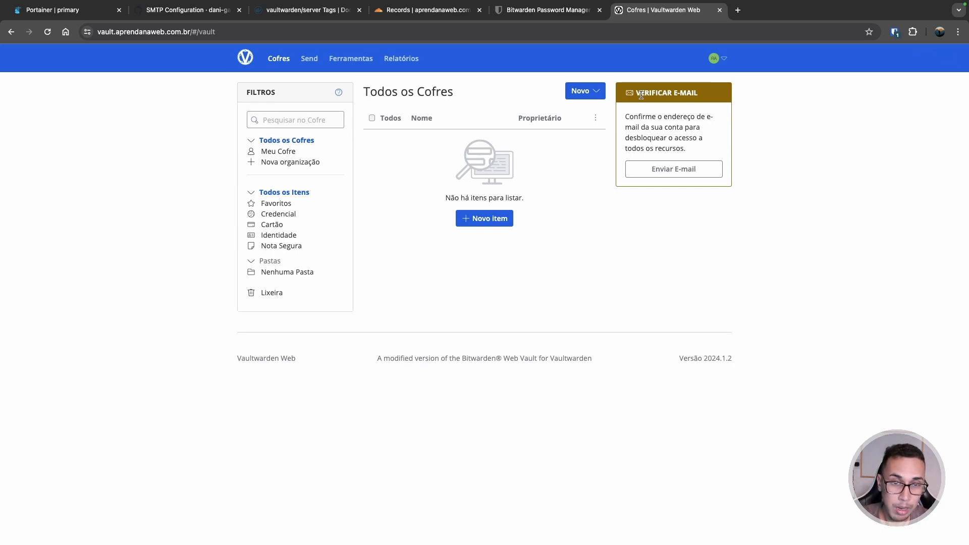
left_click_drag(639, 94, 699, 94)
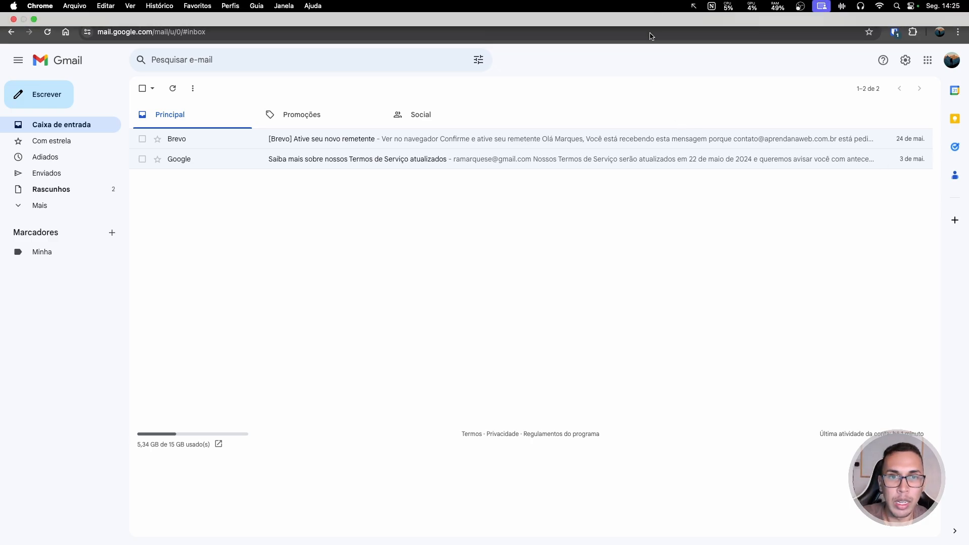
- Sign out of the current Vaultwarden account
left_click(656, 11)
left_click(714, 58)
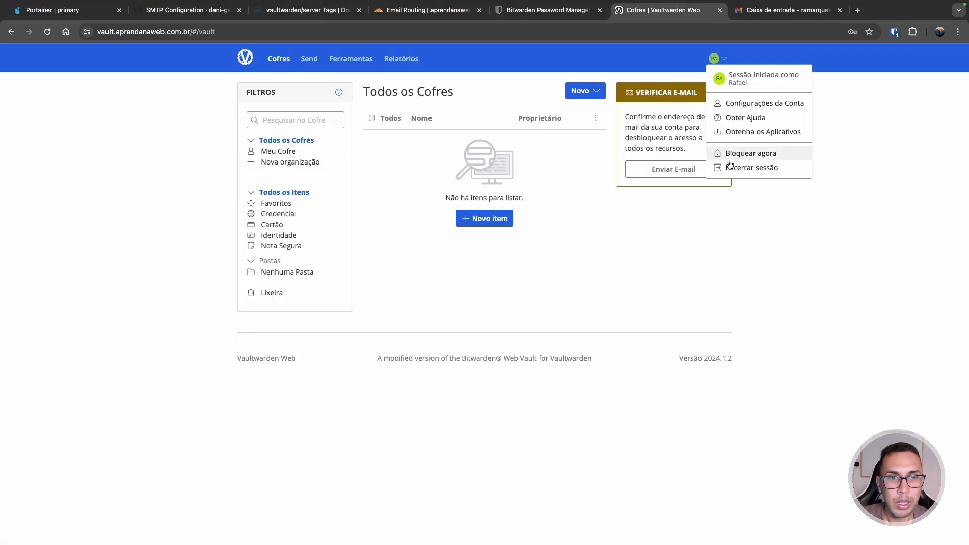
left_click(745, 170)
- Register a second account under a different e-mail, with the user's name, master password and hint 'Youtube'
left_click(462, 240)
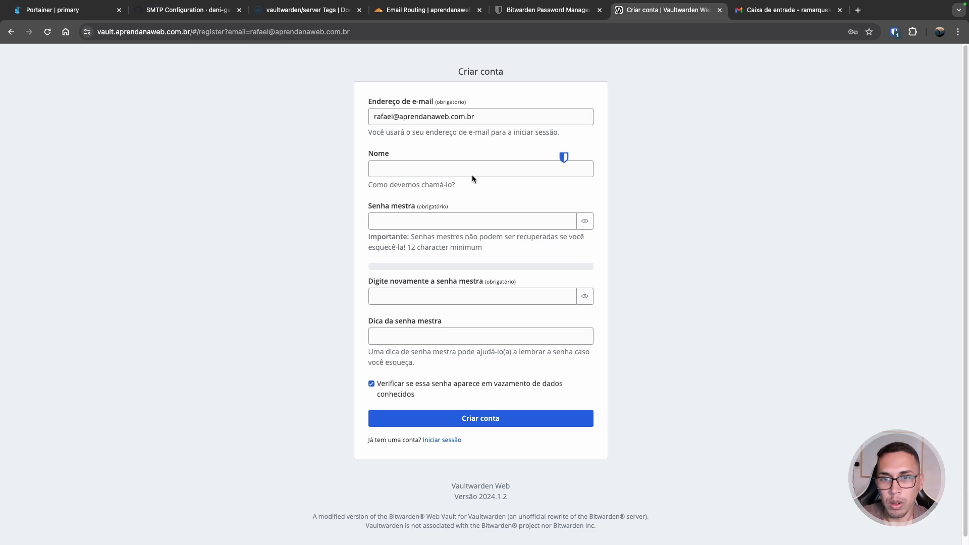
double_click(385, 116)
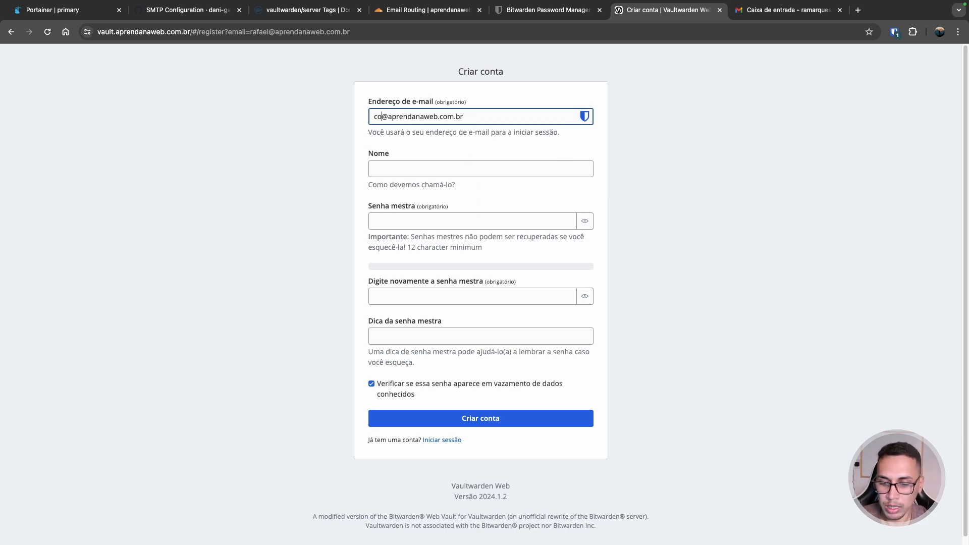
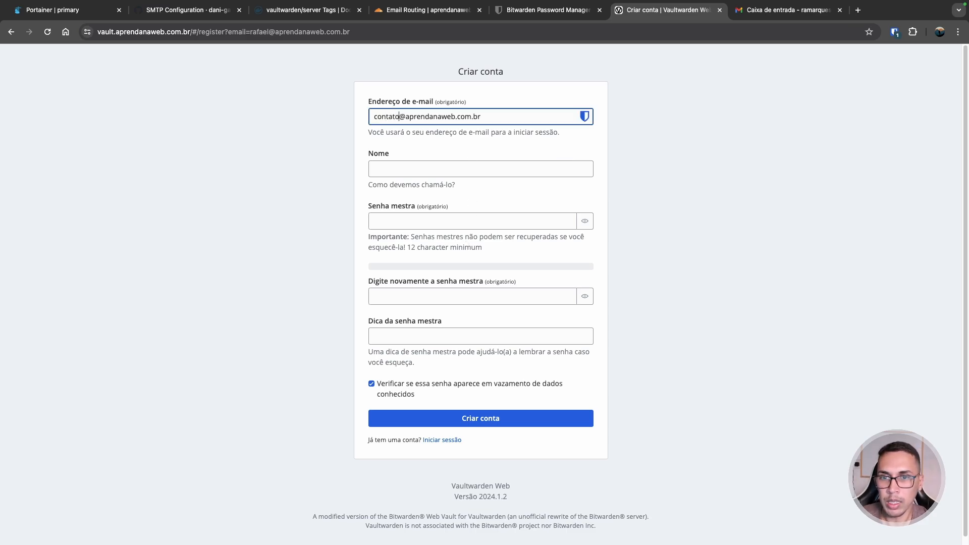
left_click(404, 170)
type("Rafael")
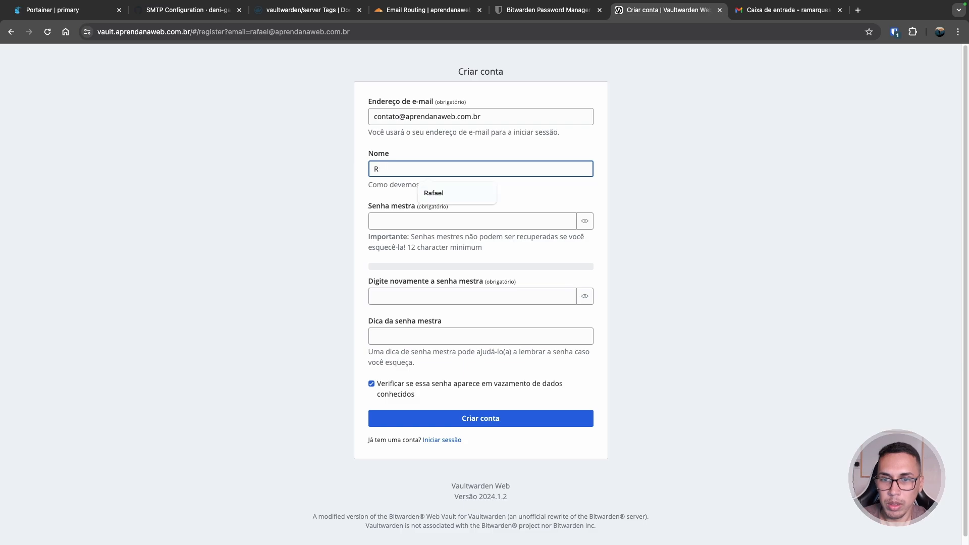
key("Tab")
type("•••••••••••")
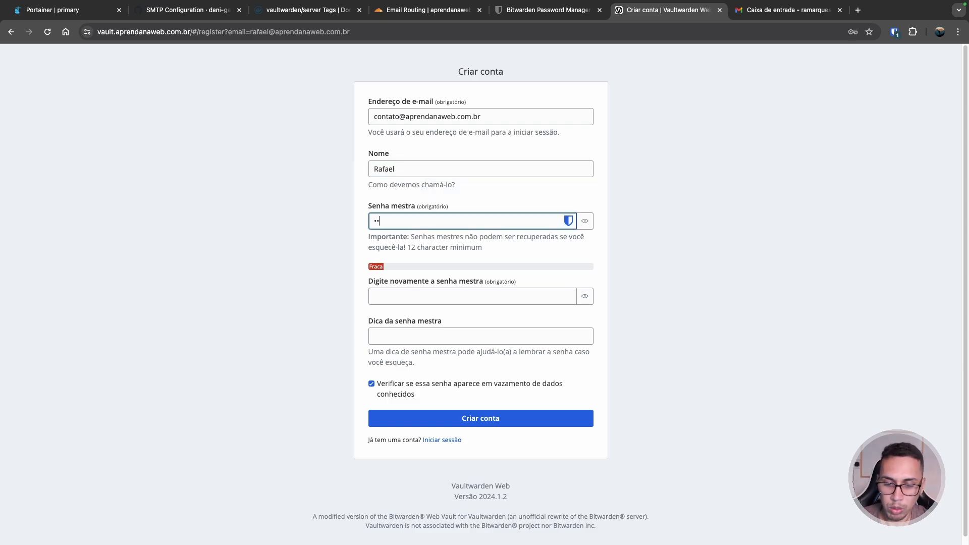
type("••••")
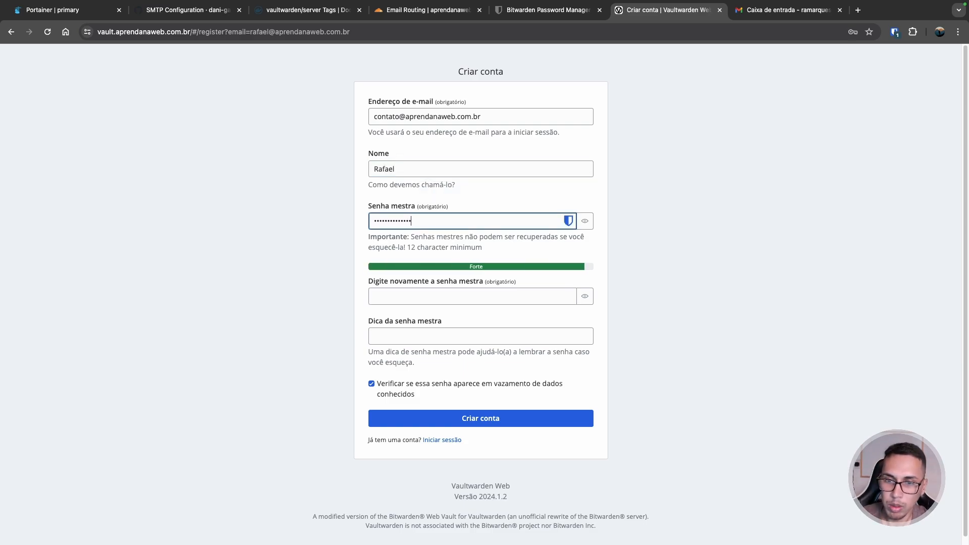
key("Tab")
type("•••")
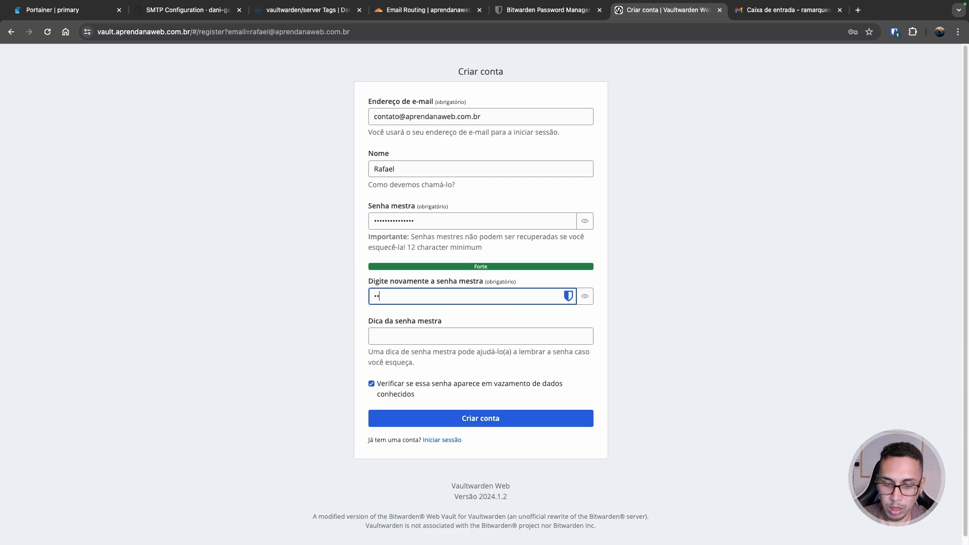
type("••••••••••••")
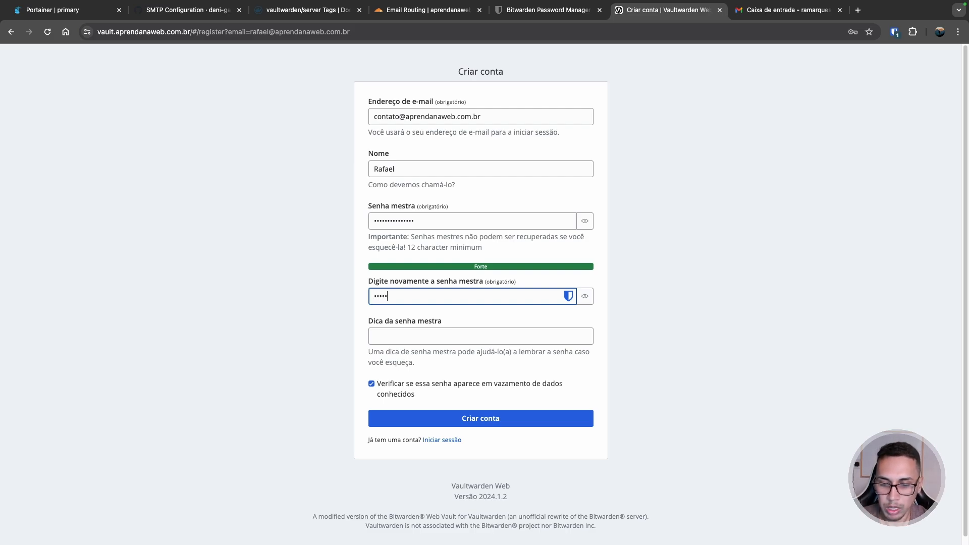
type("•••")
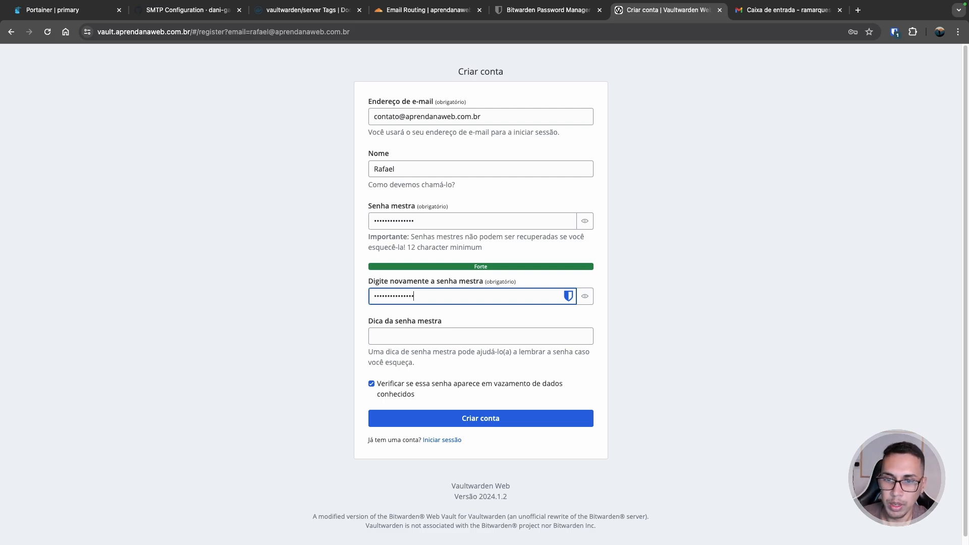
key("Tab")
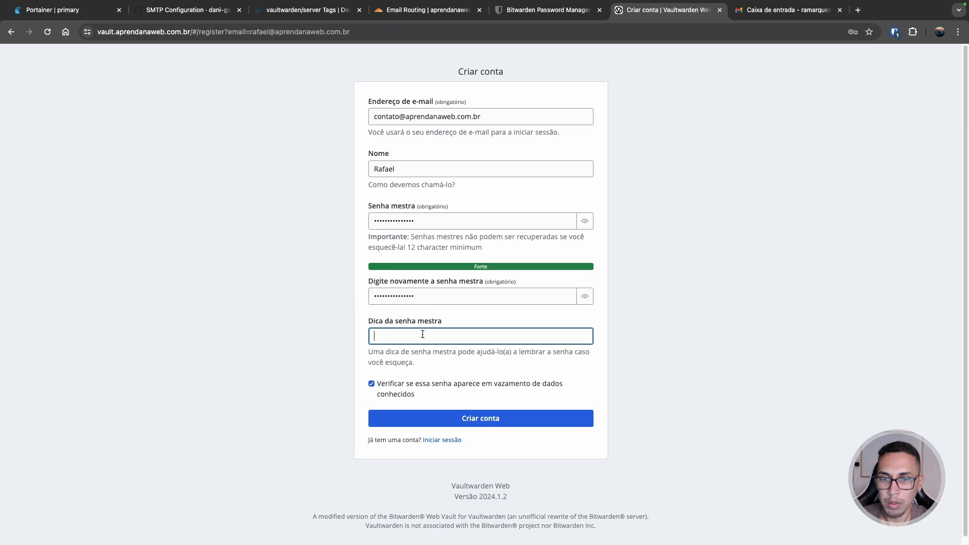
left_click(422, 334)
left_click(441, 368)
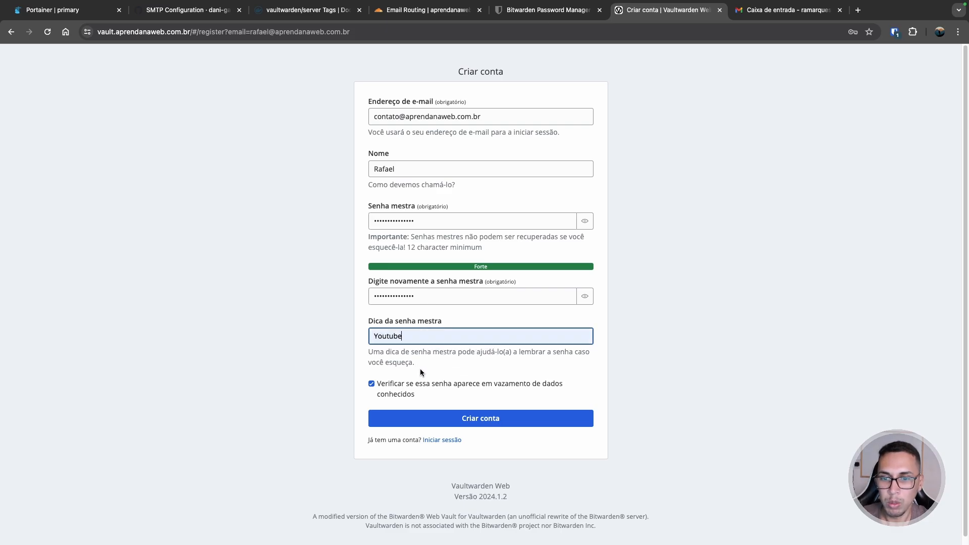
left_click(465, 421)
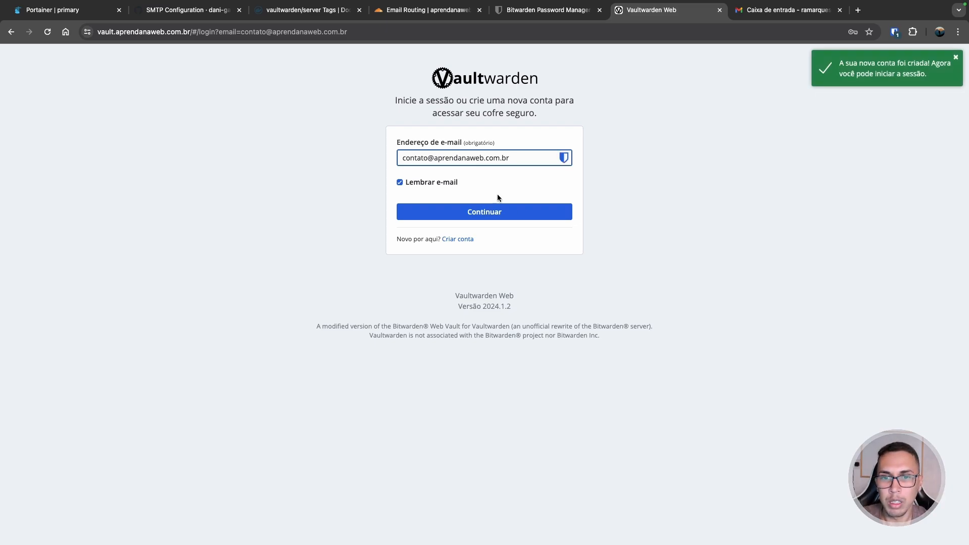
- Log into the second account's empty vault with its master password
left_click(501, 216)
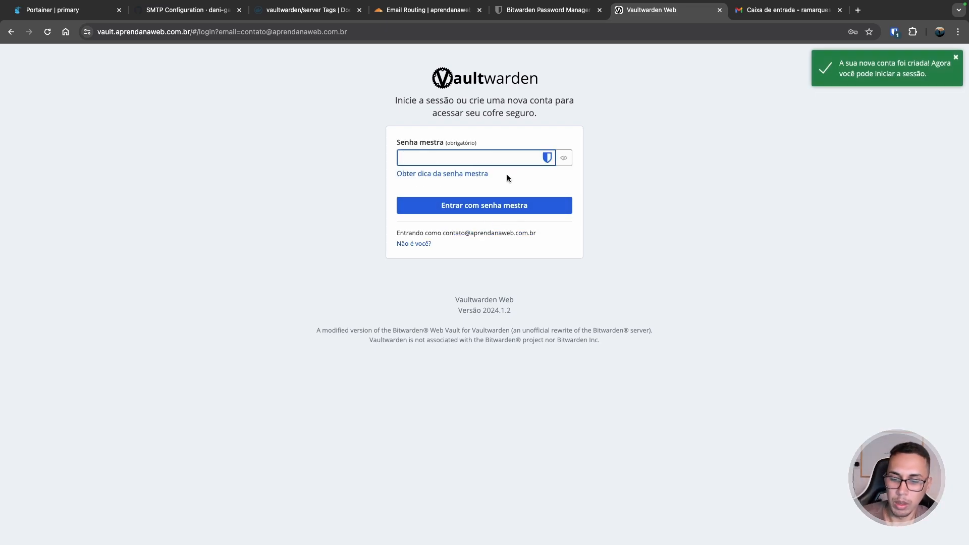
type("•••••••••••••")
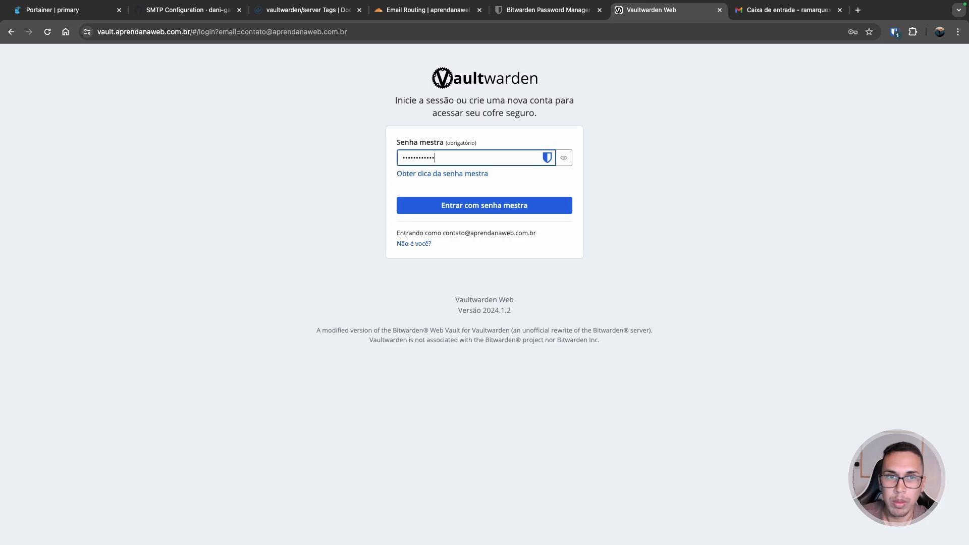
type("••")
key("Return")
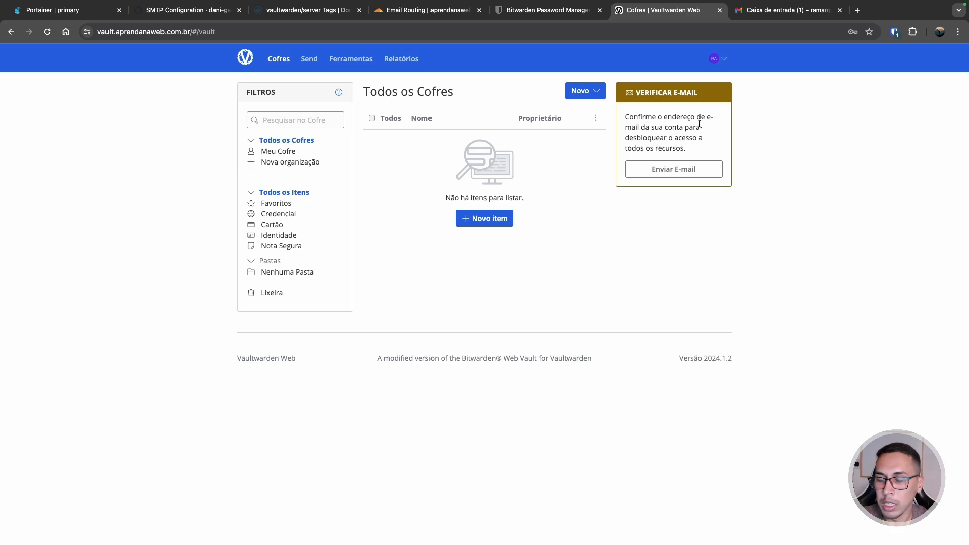
left_click(780, 11)
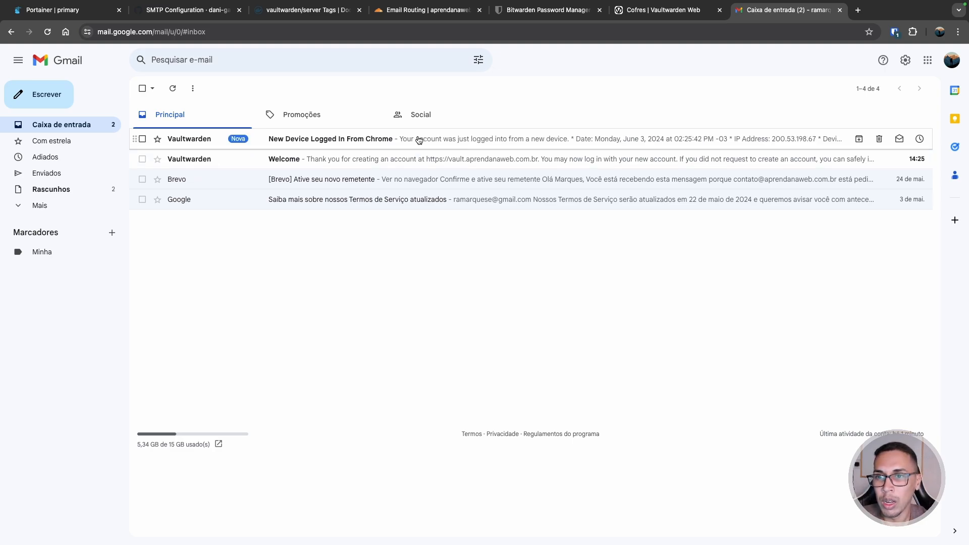
- Read Vaultwarden's Welcome and New Device Logged In From Chrome e-mails, showing their images
left_click(352, 162)
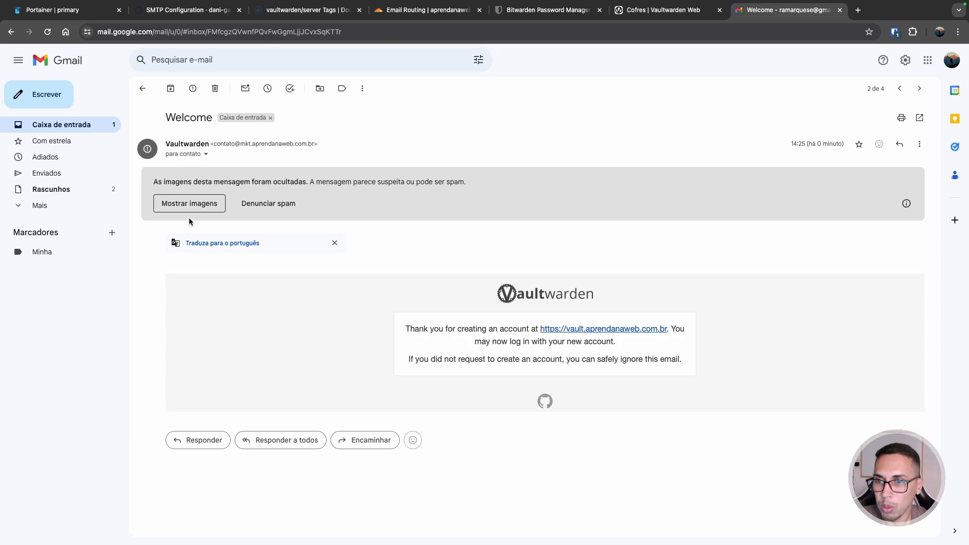
left_click(189, 204)
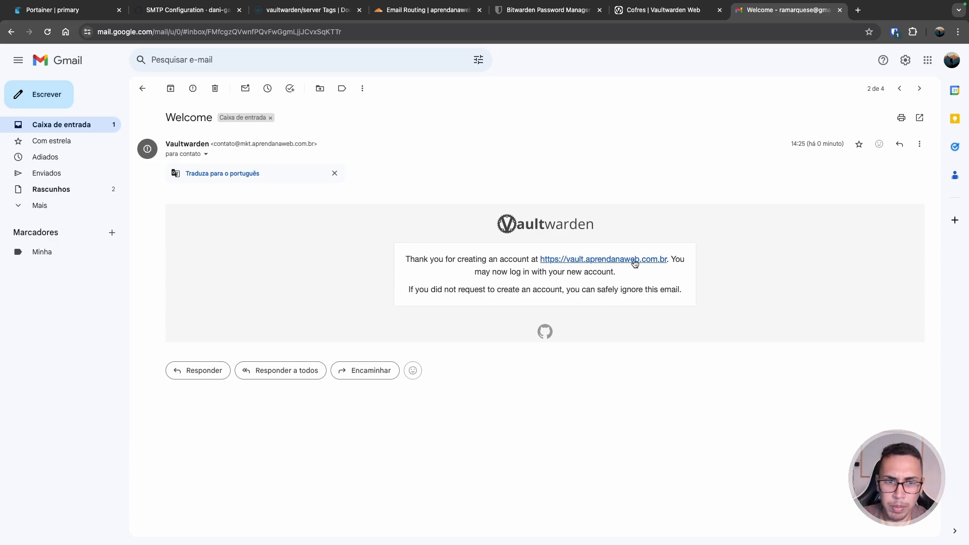
left_click(81, 124)
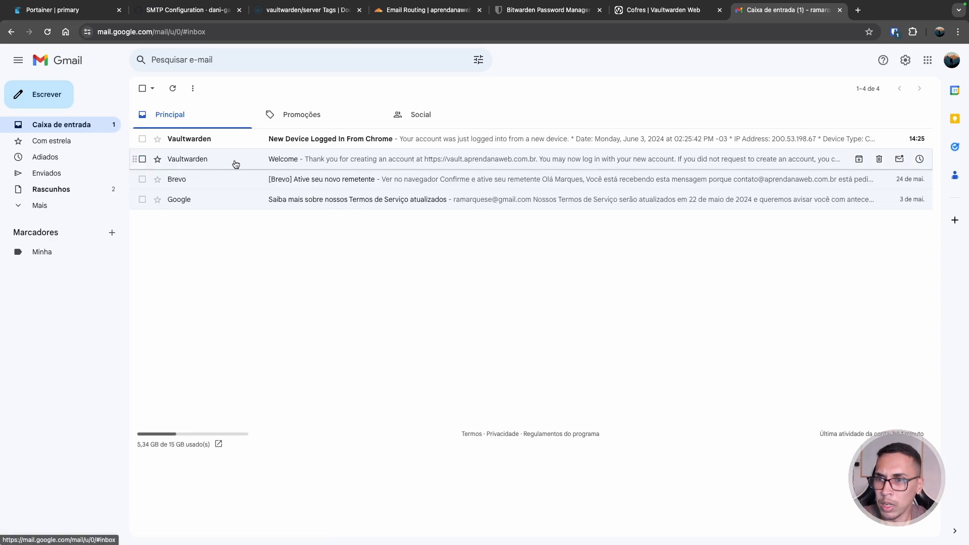
left_click(336, 142)
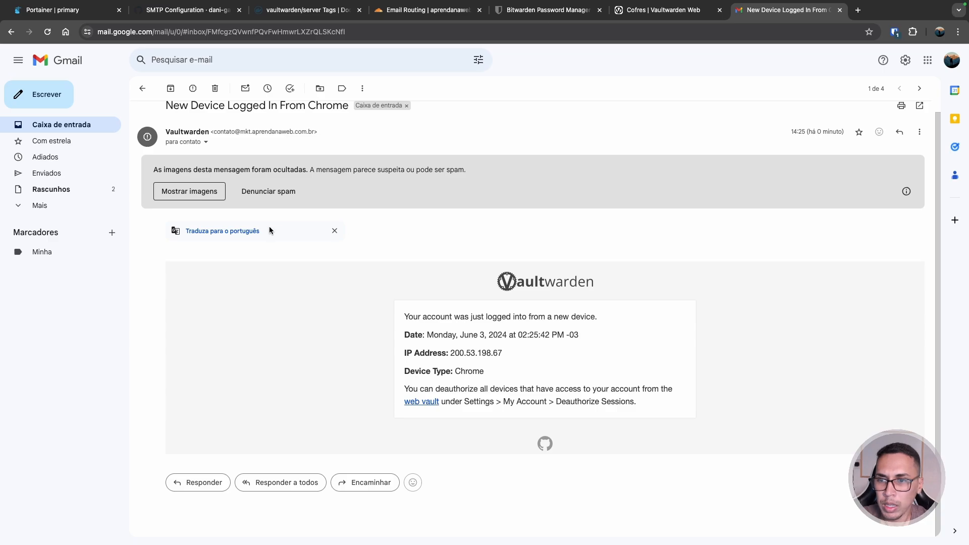
left_click(220, 192)
left_click_drag(464, 259, 572, 269)
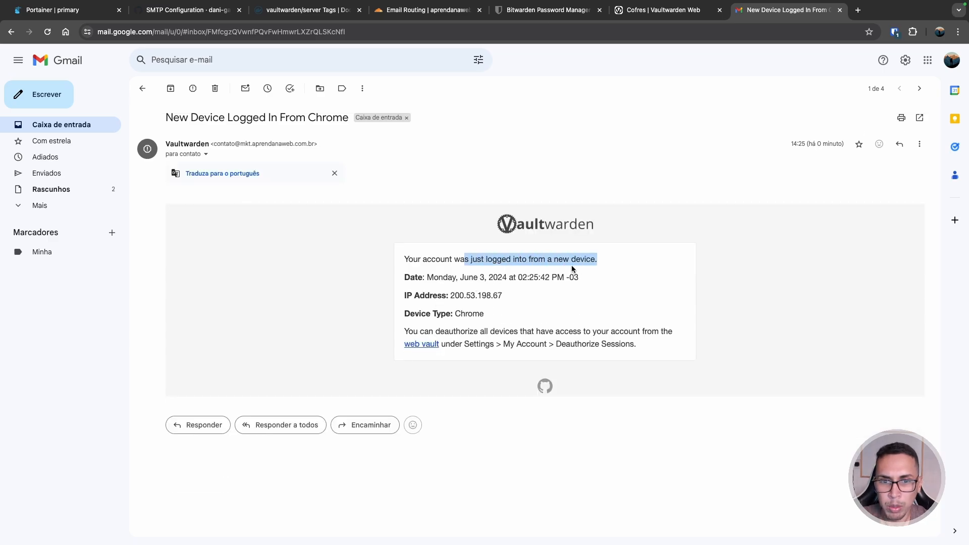
left_click(72, 124)
left_click(357, 158)
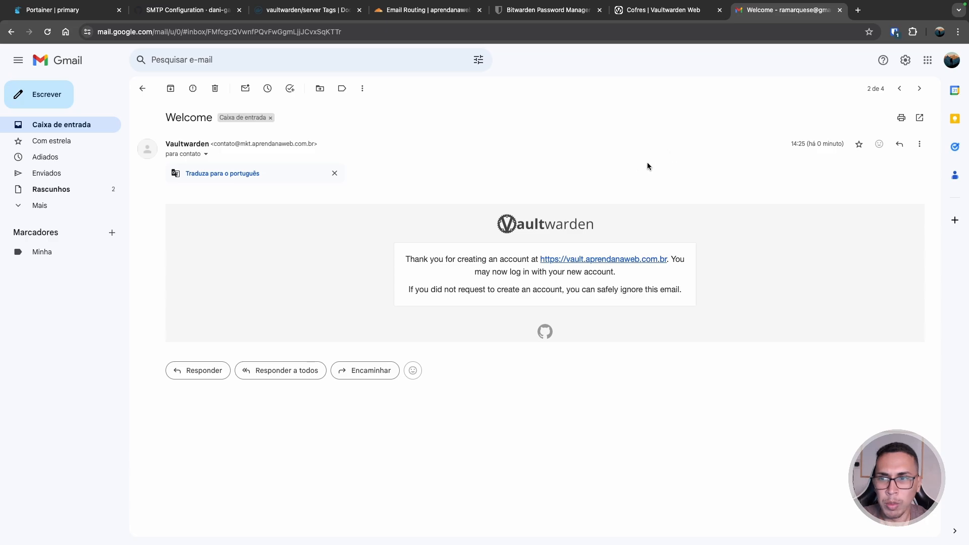
left_click(66, 208)
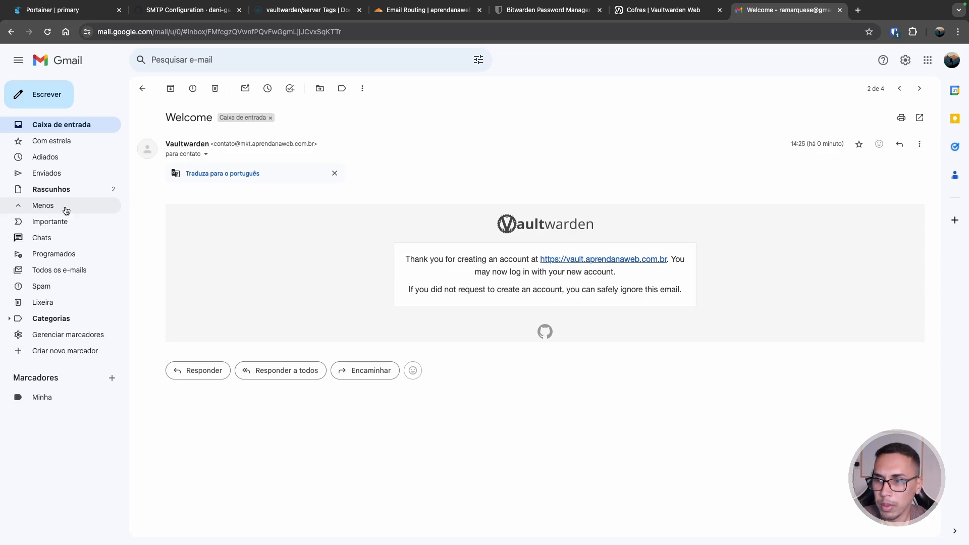
left_click(81, 126)
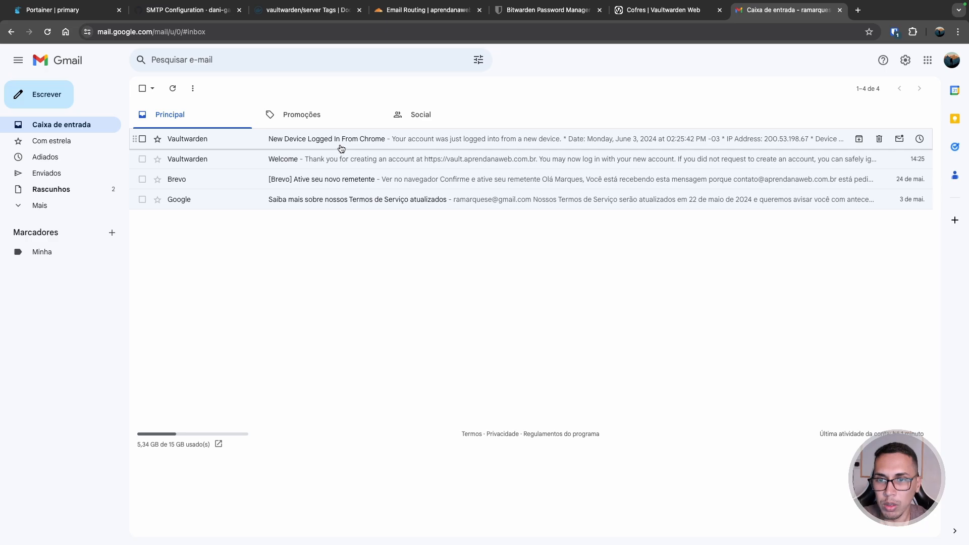
left_click(341, 148)
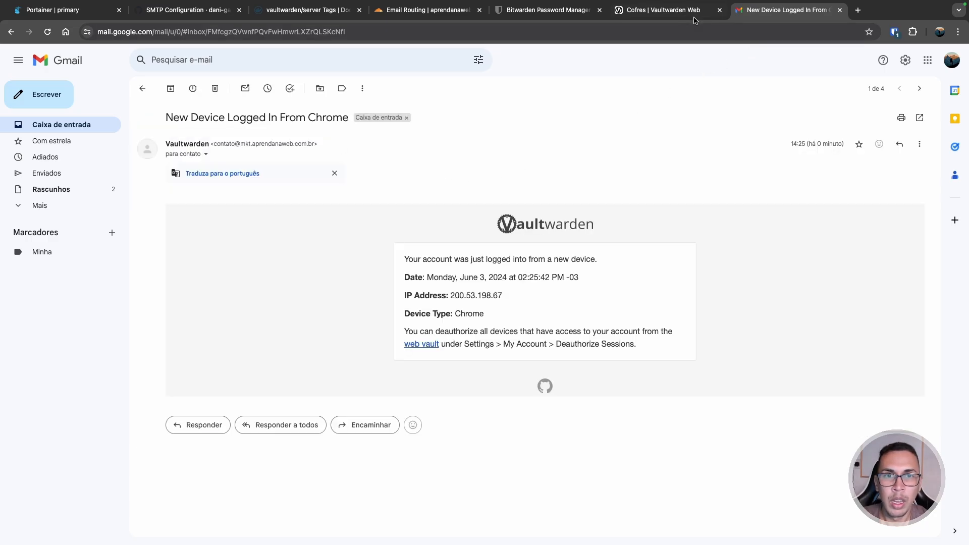
left_click(60, 125)
- Request the verification e-mail from the vault's e-mail verification notice
left_click(654, 14)
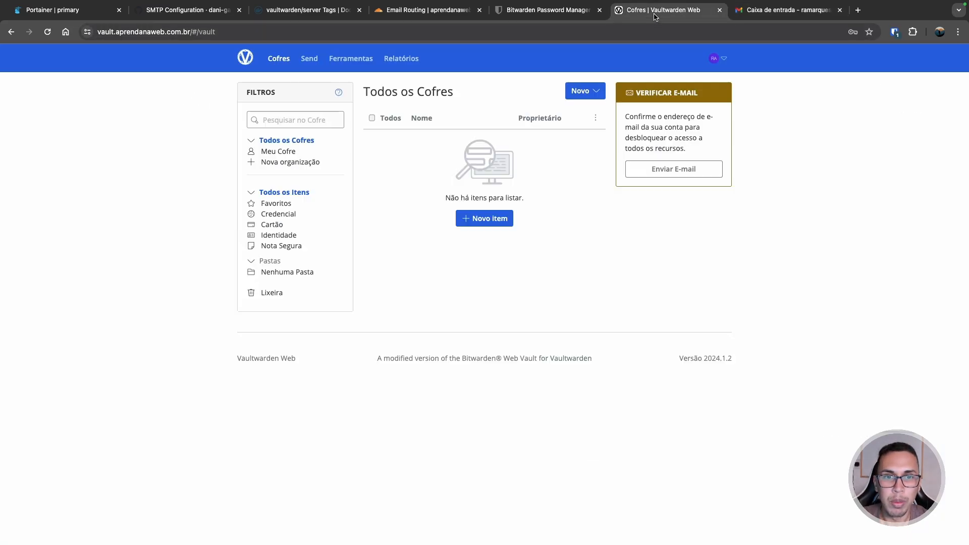
left_click(309, 58)
left_click(277, 59)
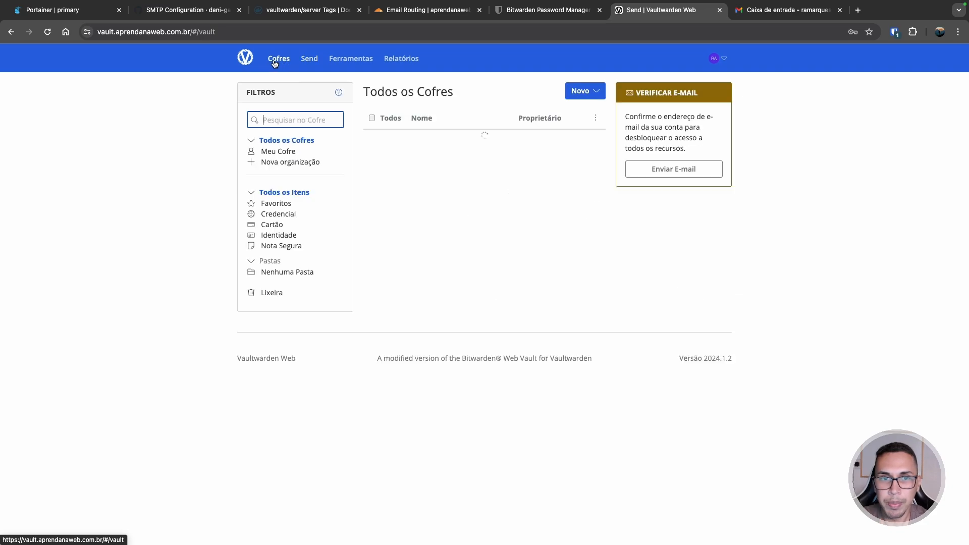
left_click(661, 169)
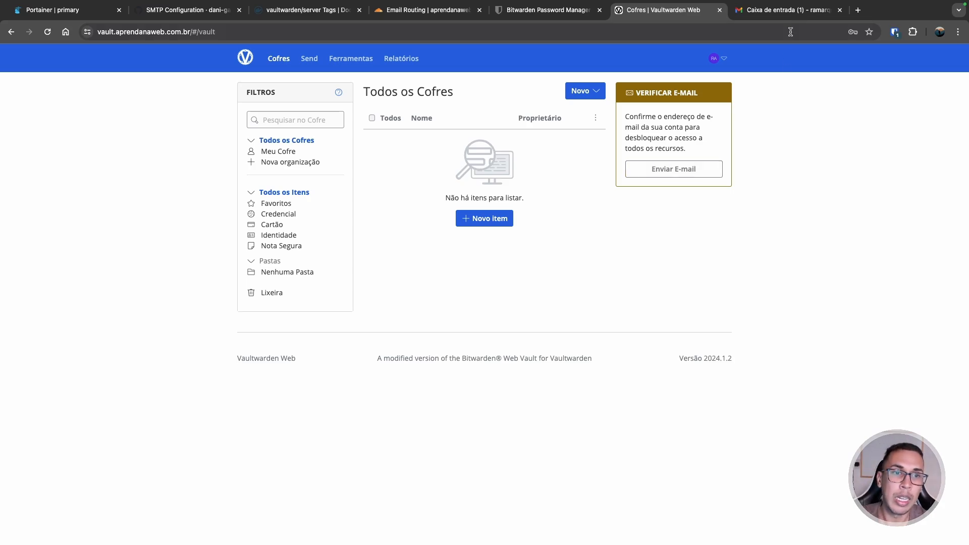
- Open the Verify Your Email message in Gmail and confirm the account's address
left_click(789, 10)
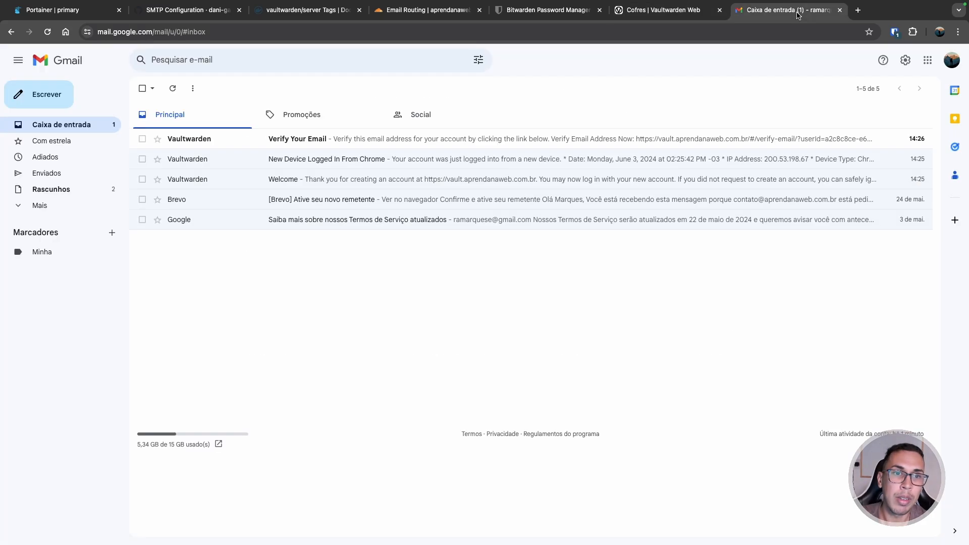
left_click(375, 143)
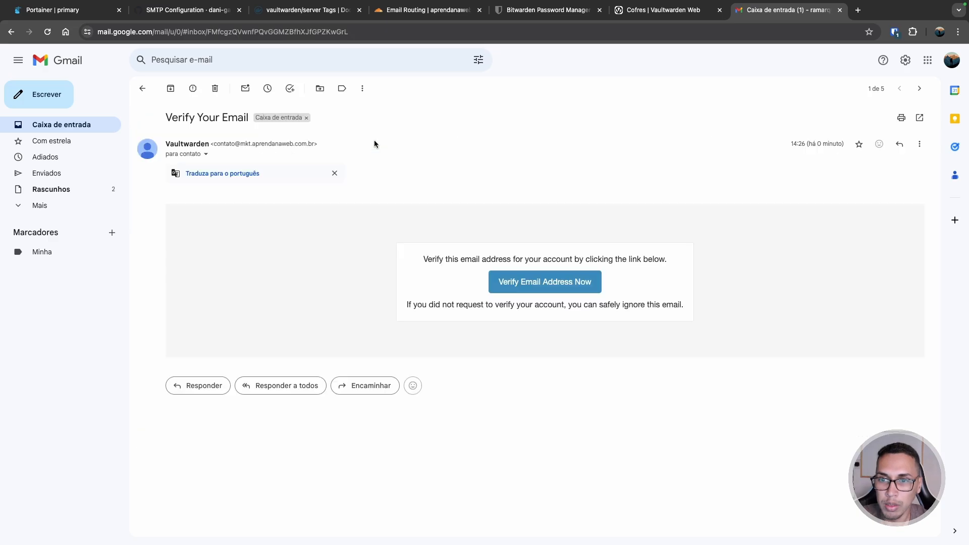
left_click(545, 286)
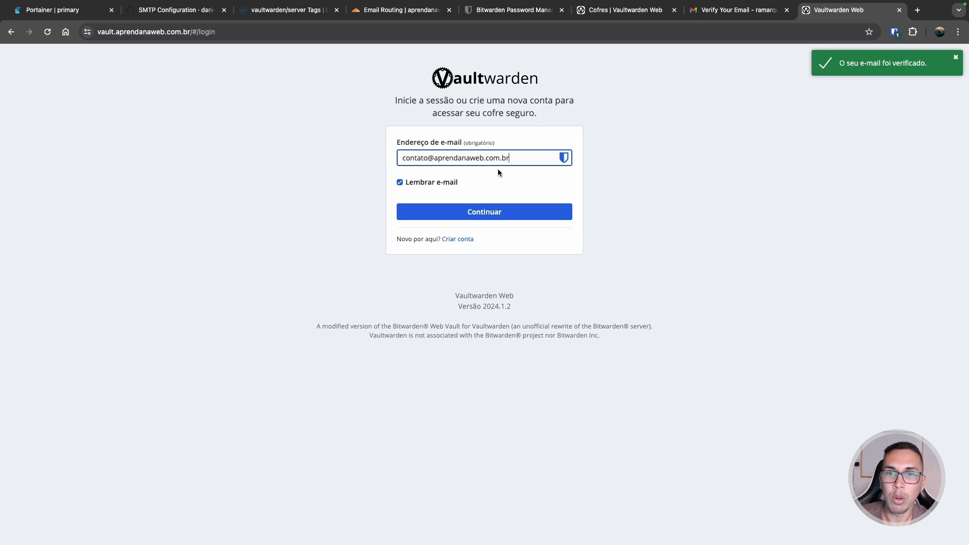
- Sign back into the vault with the master password
left_click(493, 212)
type("•")
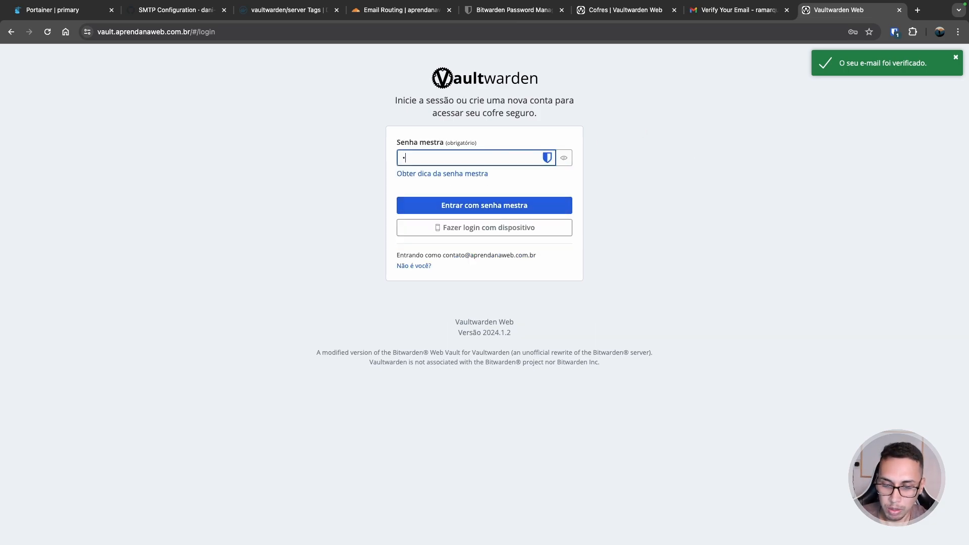
type("••••••••••••")
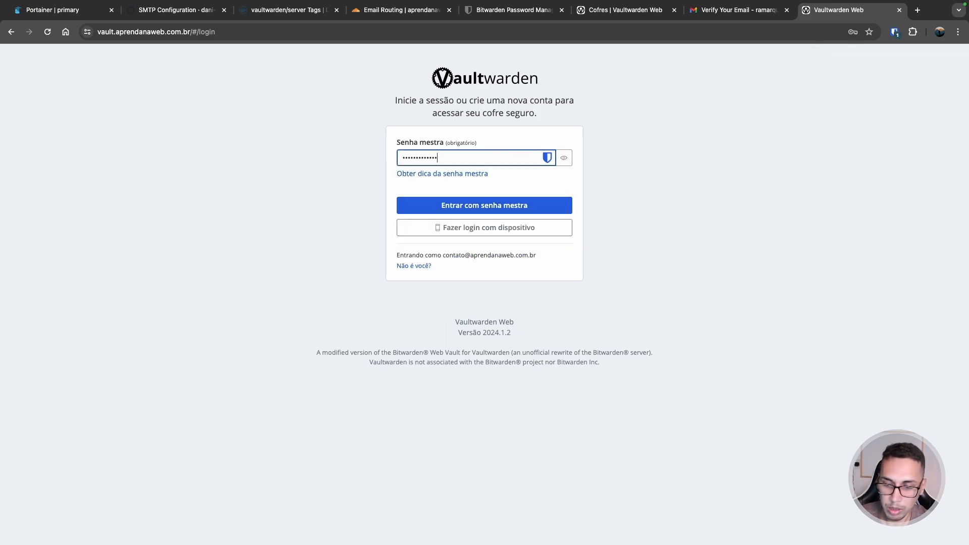
type("••")
key("Return")
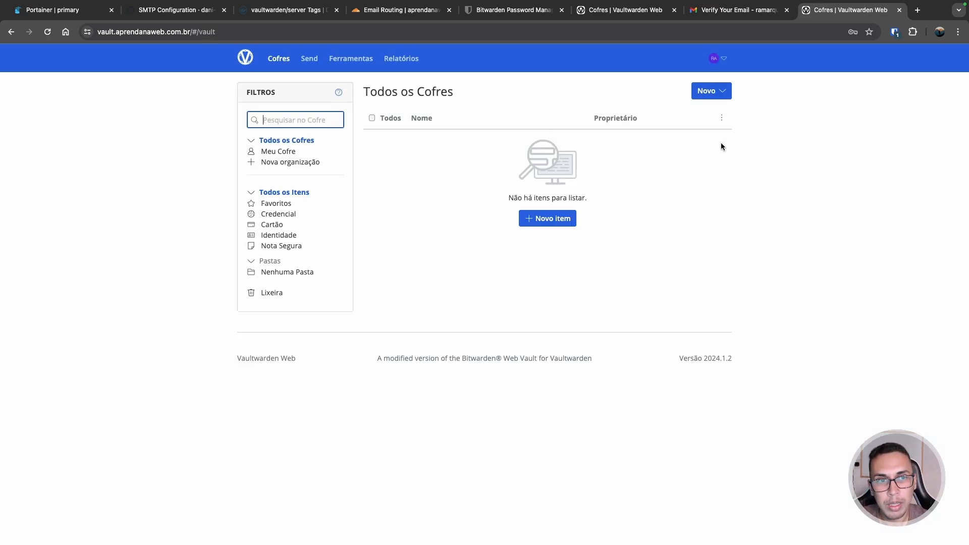
- Close the Verify Your Email, duplicate Cofres and Bitwarden pricing tabs; move Cofres before Email Routing
left_click(786, 10)
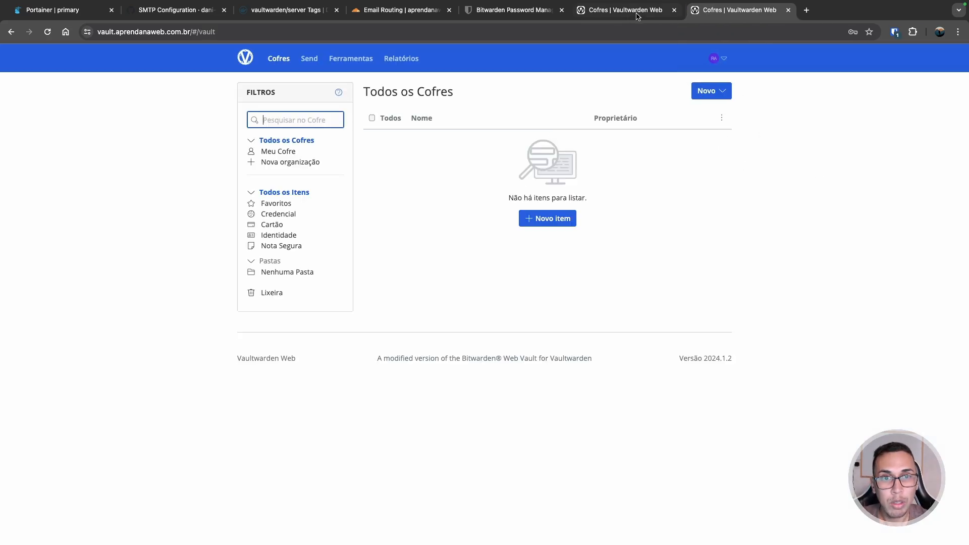
left_click(637, 13)
left_click(674, 10)
left_click(527, 11)
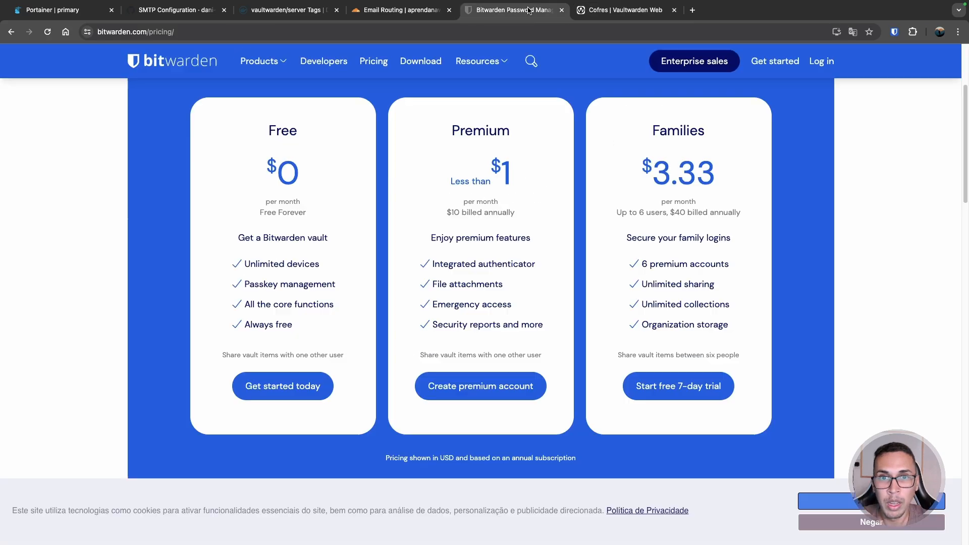
left_click(561, 10)
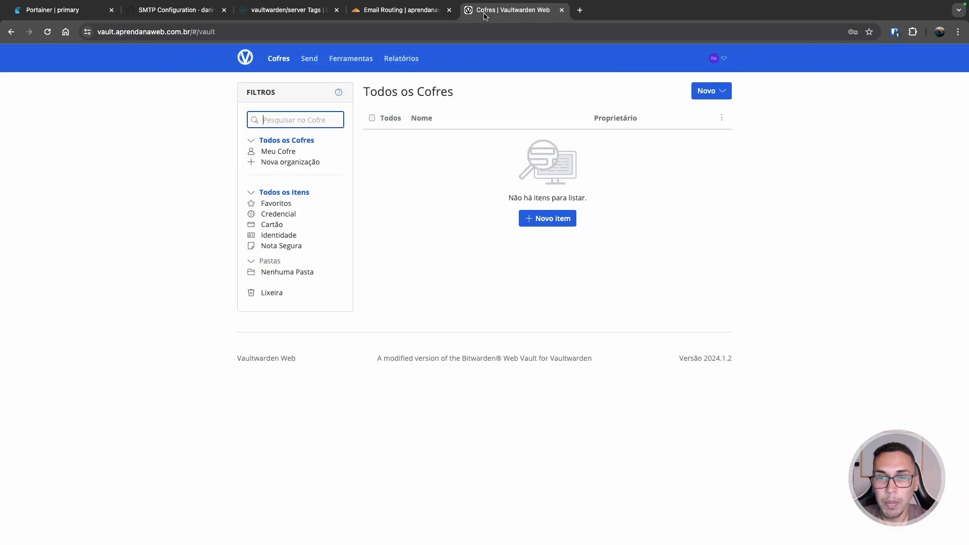
left_click_drag(486, 13, 403, 16)
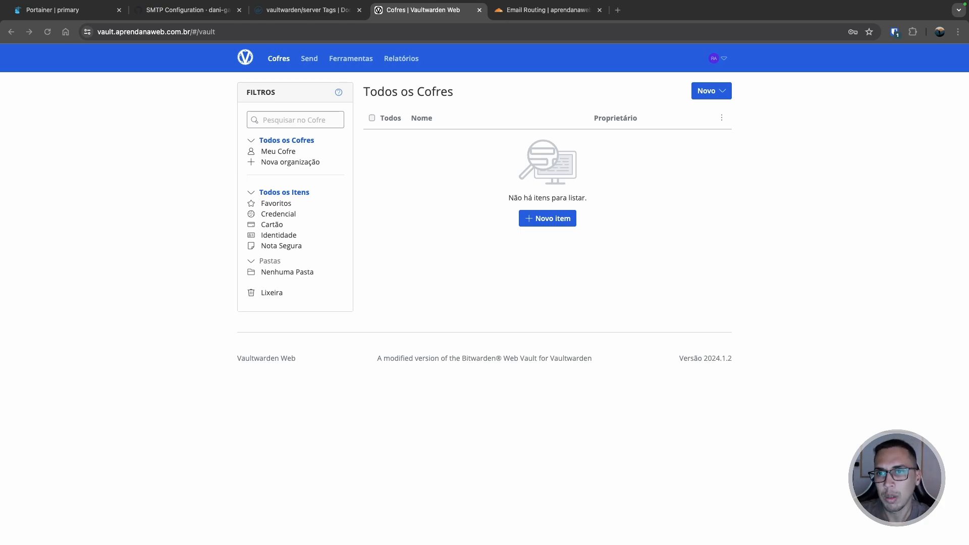
- Browse Gerador and Importar Dados, set export to .json (Encrypted) password-protected, then reopen Importar Dados
left_click(349, 61)
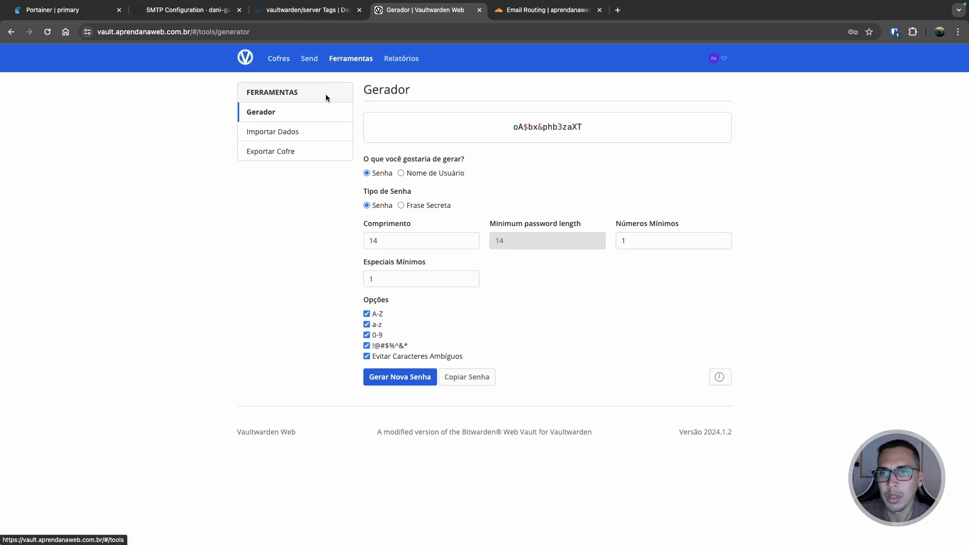
left_click(297, 131)
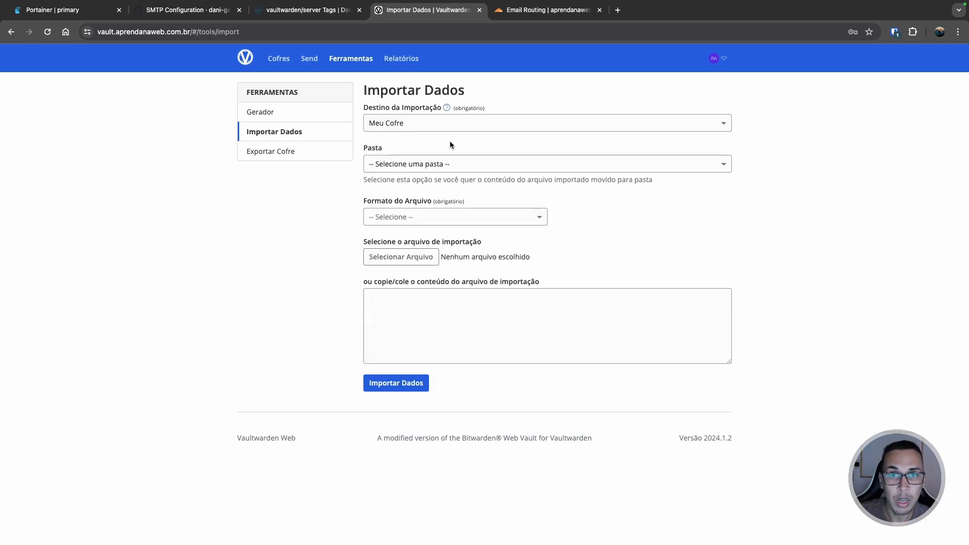
left_click(271, 154)
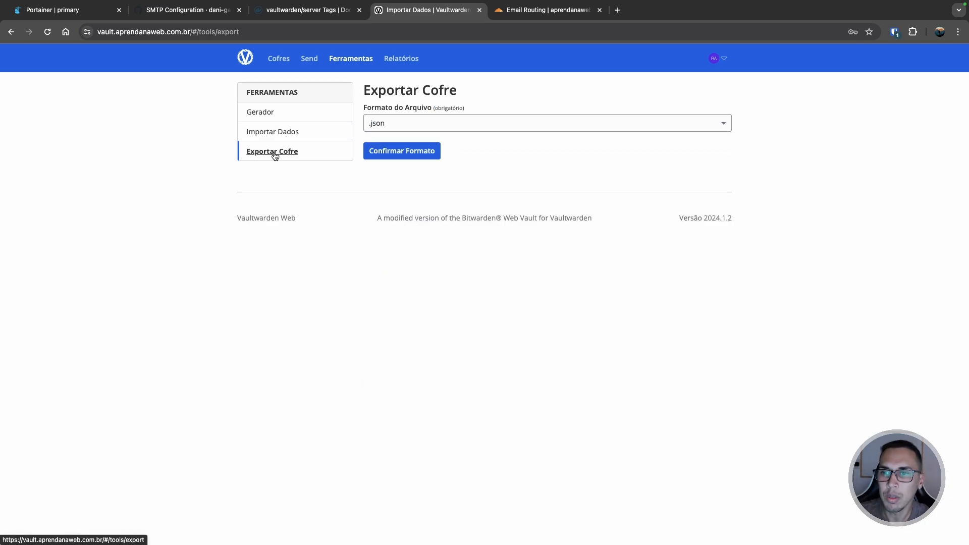
left_click(388, 123)
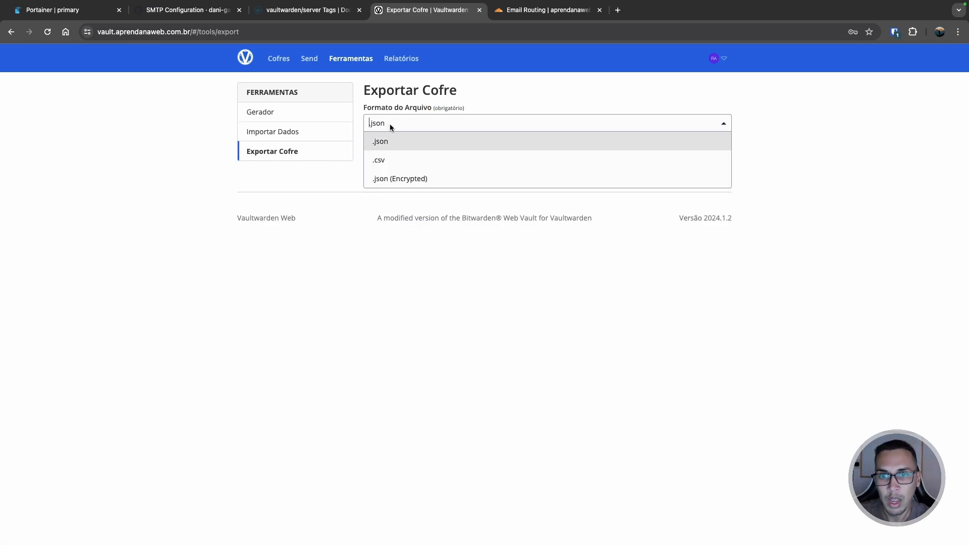
left_click(398, 182)
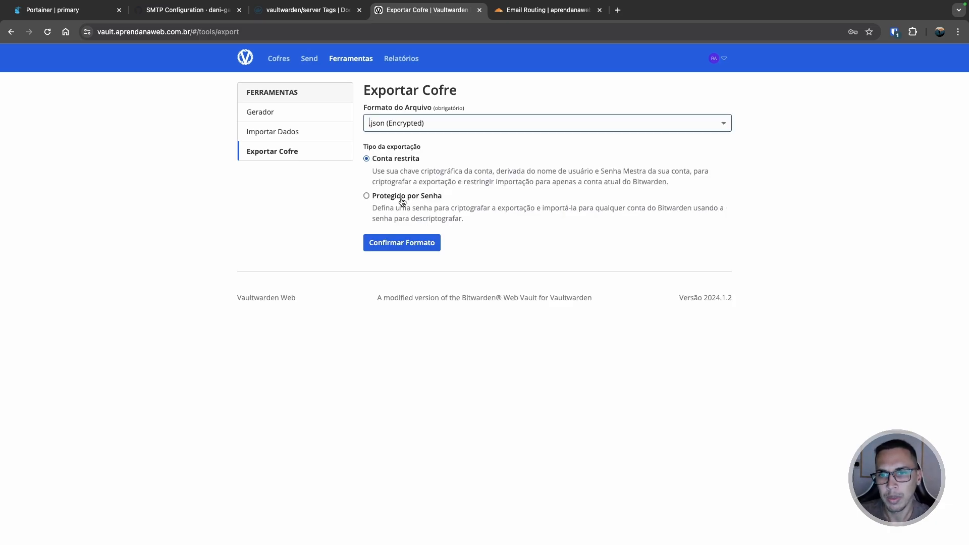
left_click(384, 201)
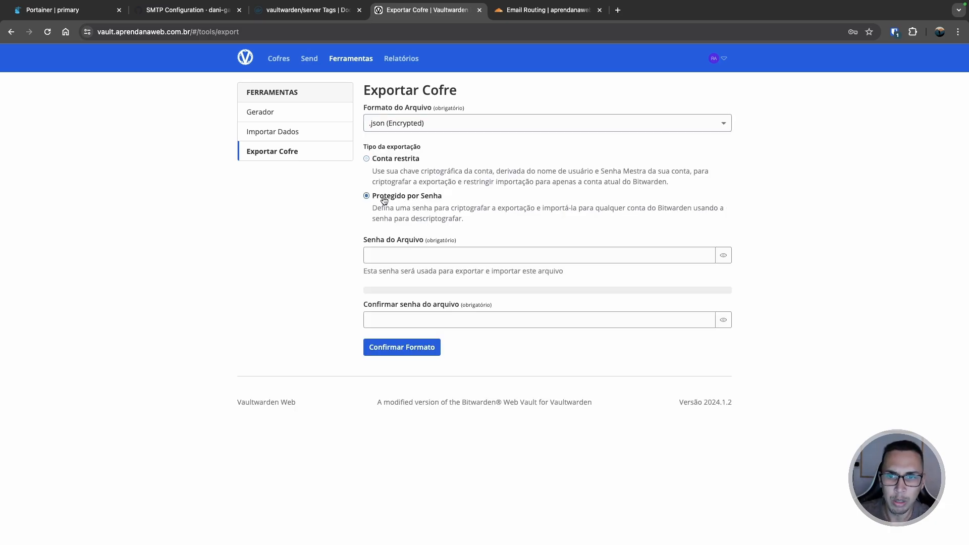
left_click(413, 254)
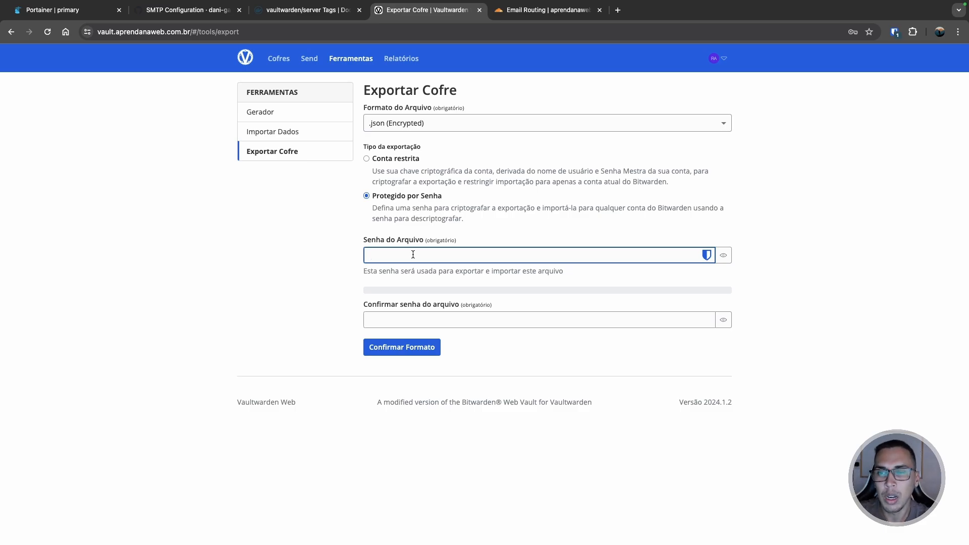
left_click(286, 133)
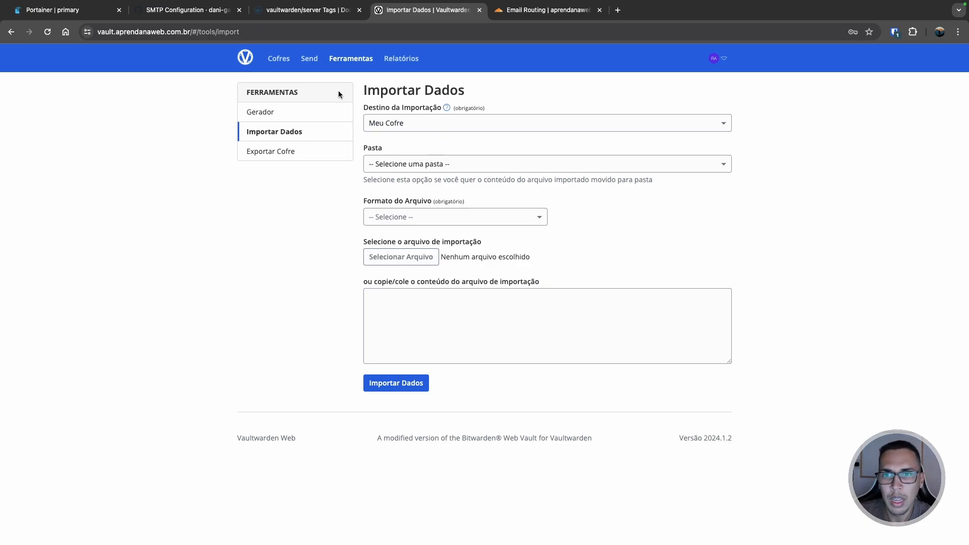
- Return to the empty list of all vault items and open the Bitwarden extension's sign-in screen
left_click(309, 59)
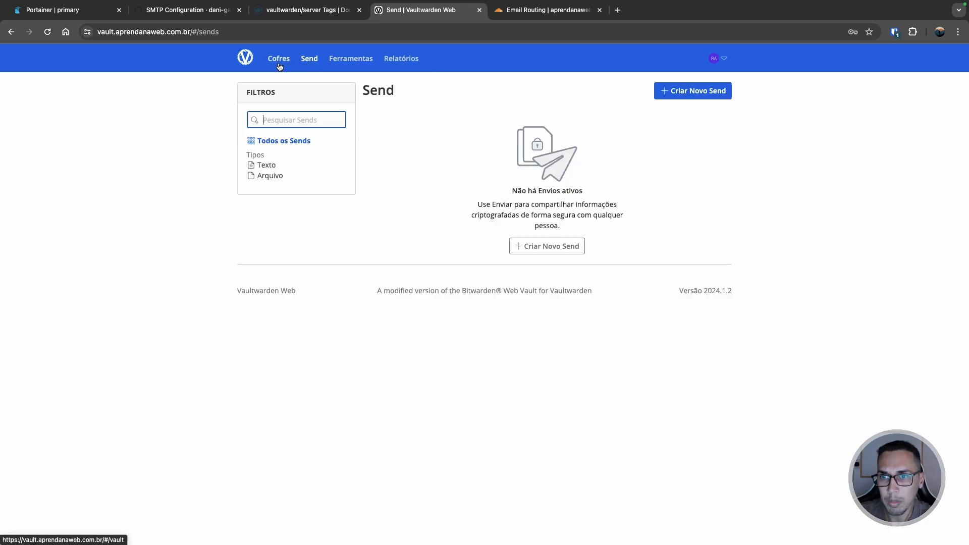
left_click(278, 59)
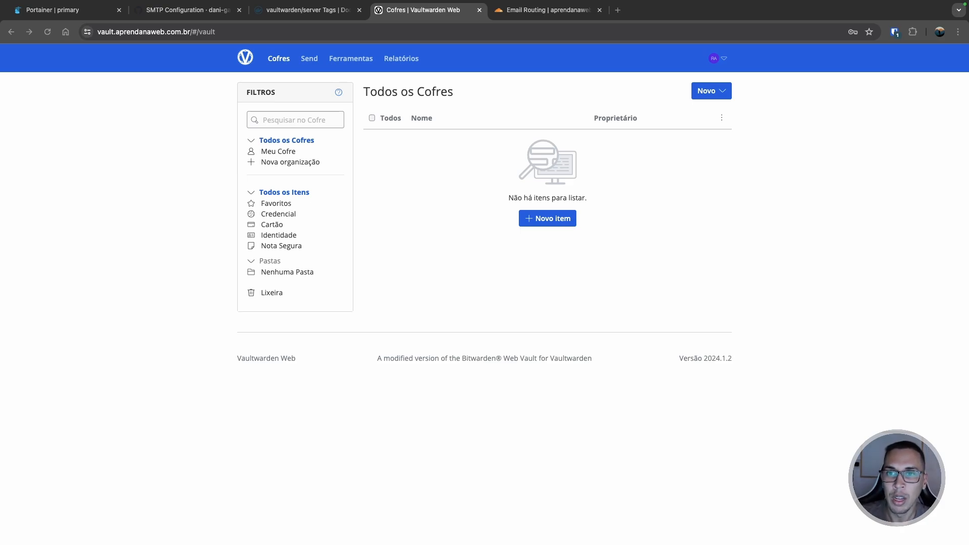
left_click(897, 34)
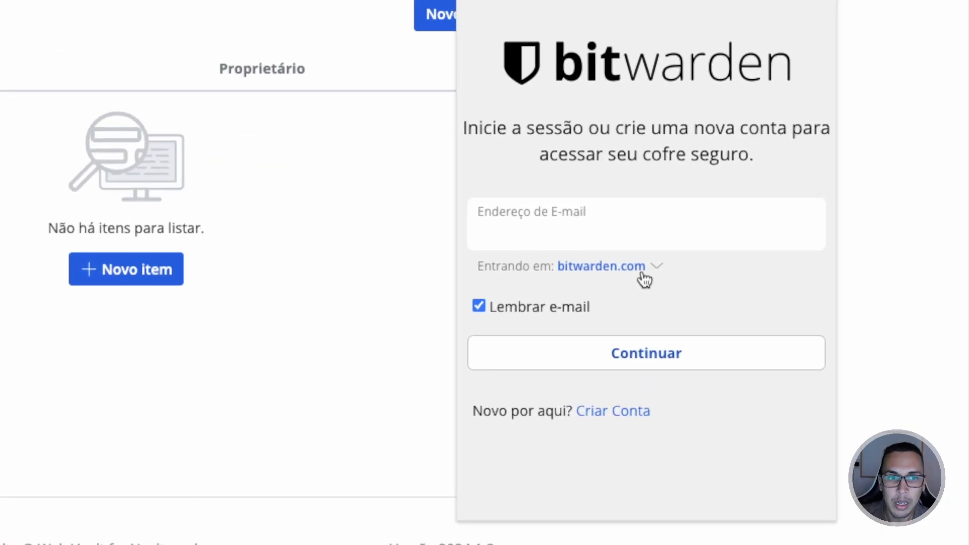
left_click(642, 273)
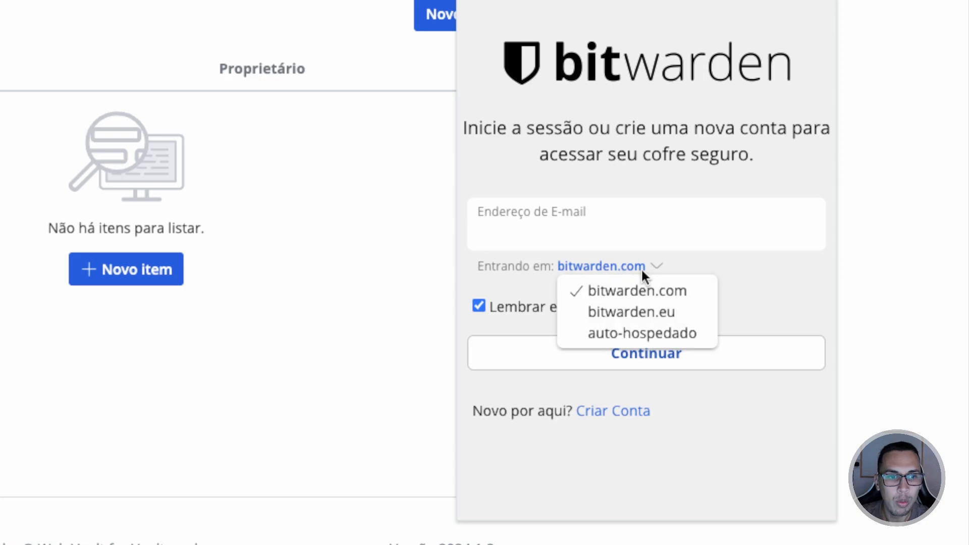
left_click(635, 336)
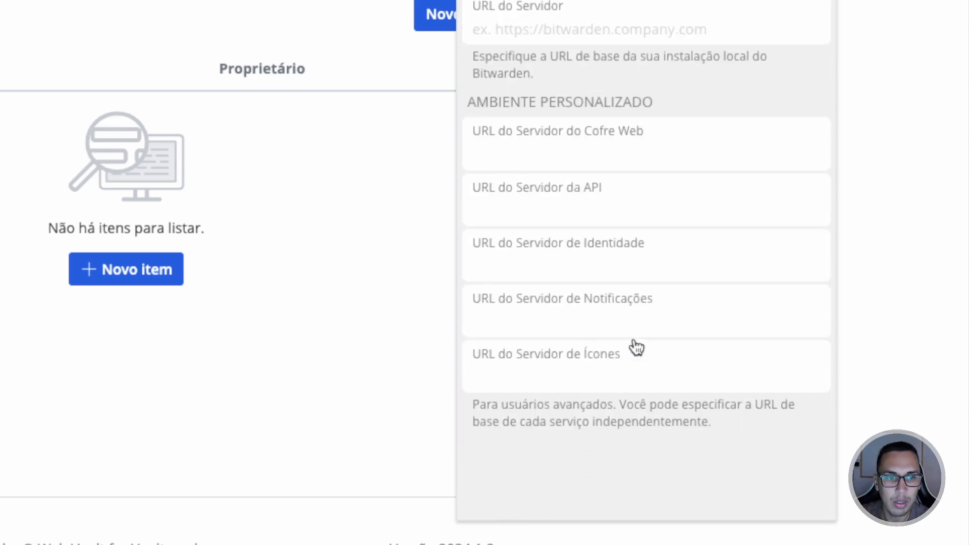
left_click(579, 21)
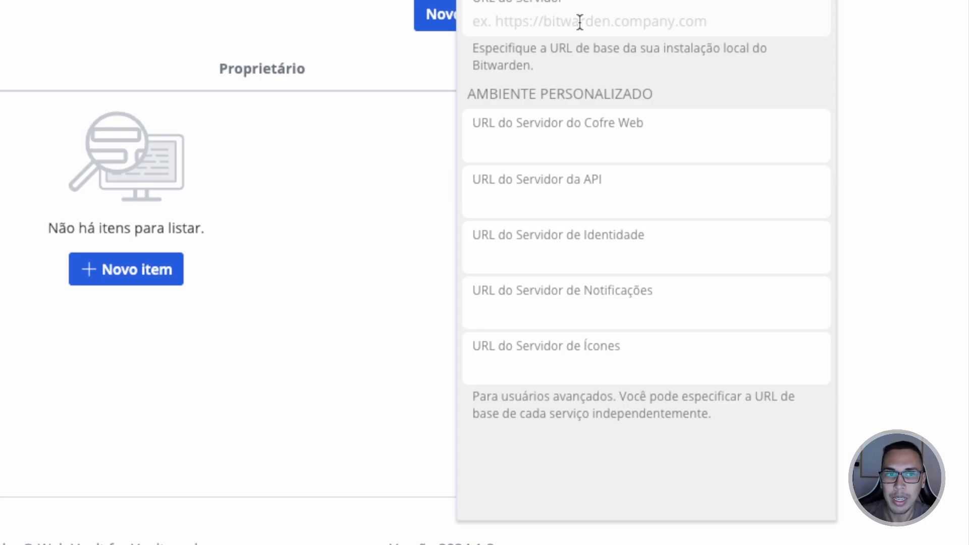
type("htt")
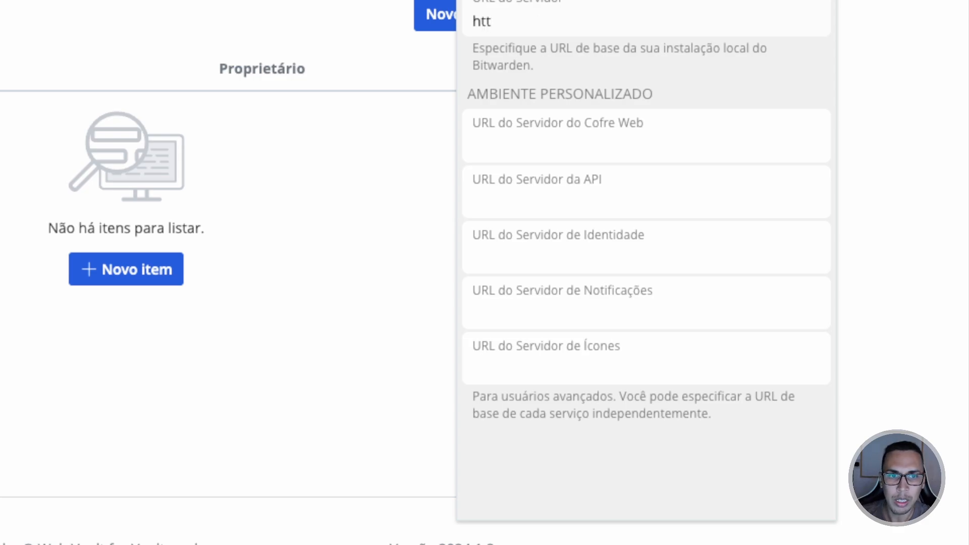
type("ps:/")
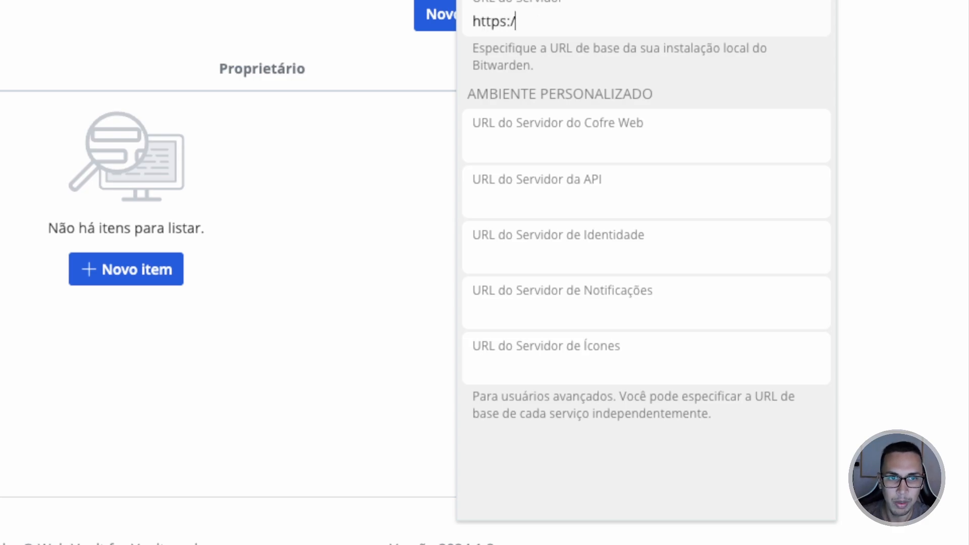
type("/vault.a")
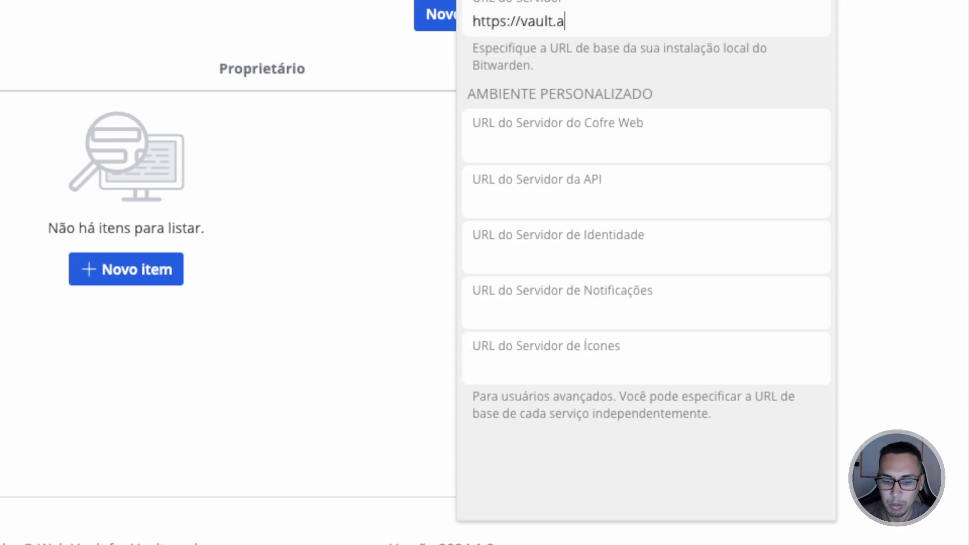
type("prendanaweb.com.br")
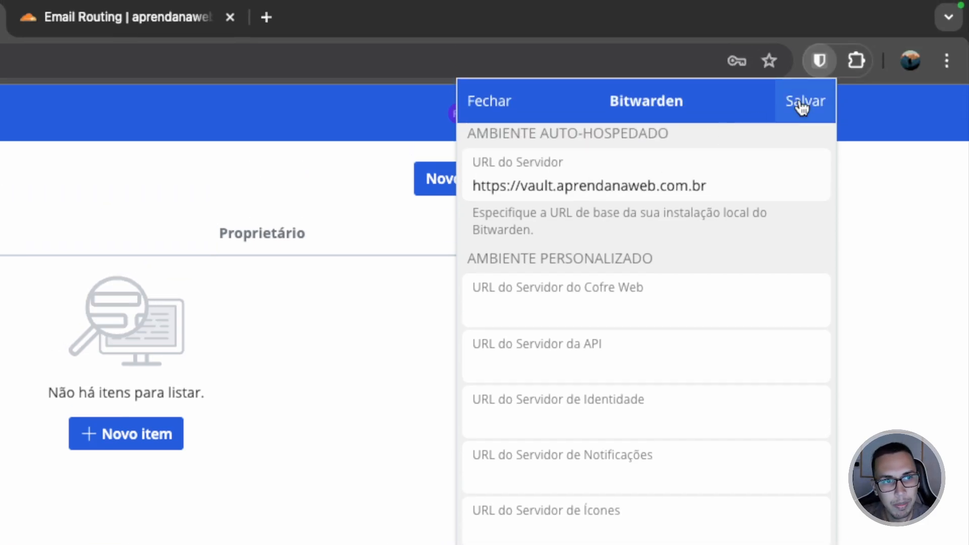
left_click(803, 107)
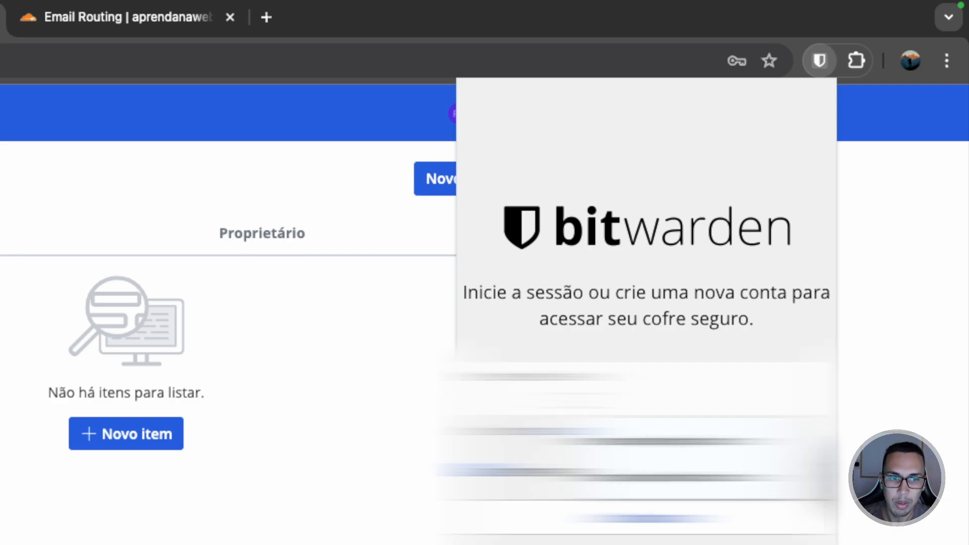
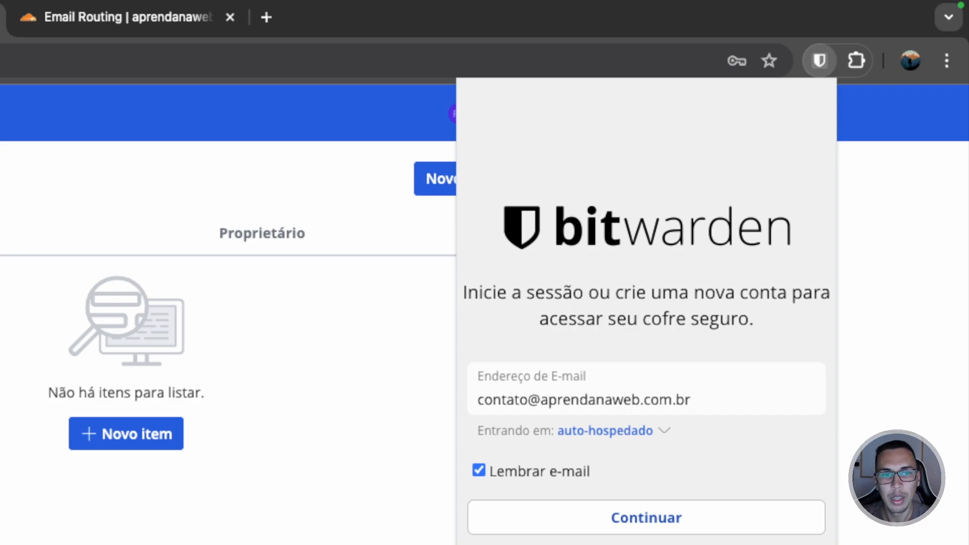
- Sign in to the Bitwarden extension with the account e-mail and master password, then dismiss the popup
left_click(589, 515)
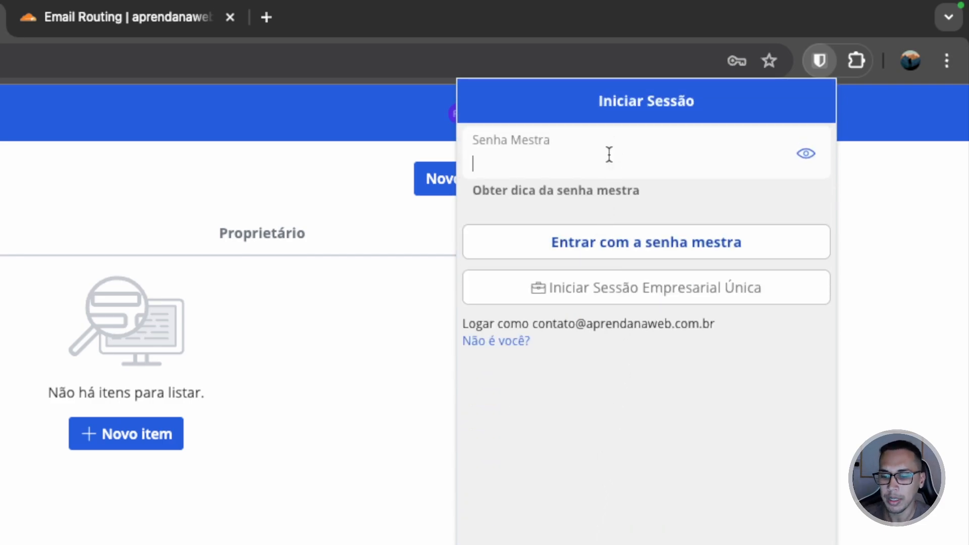
type("••••••••••")
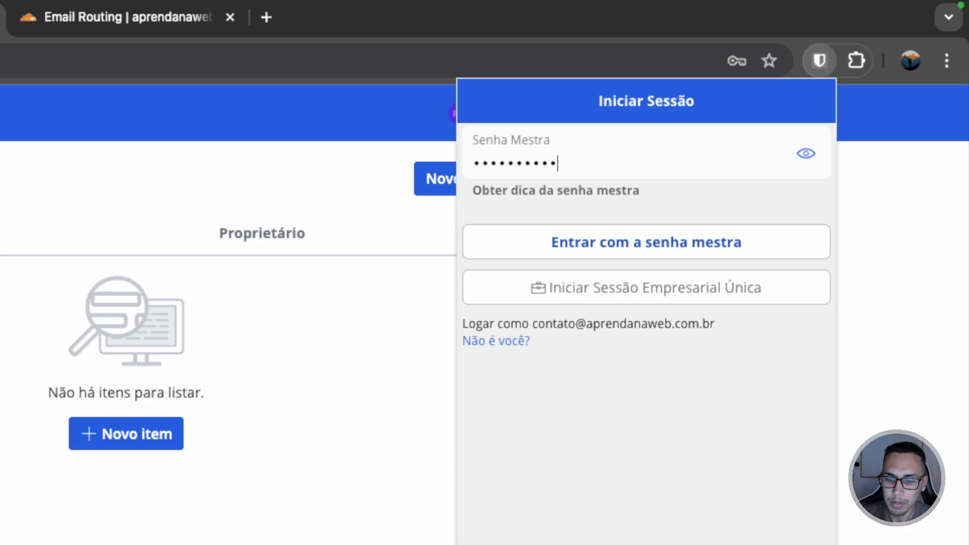
type("•••••")
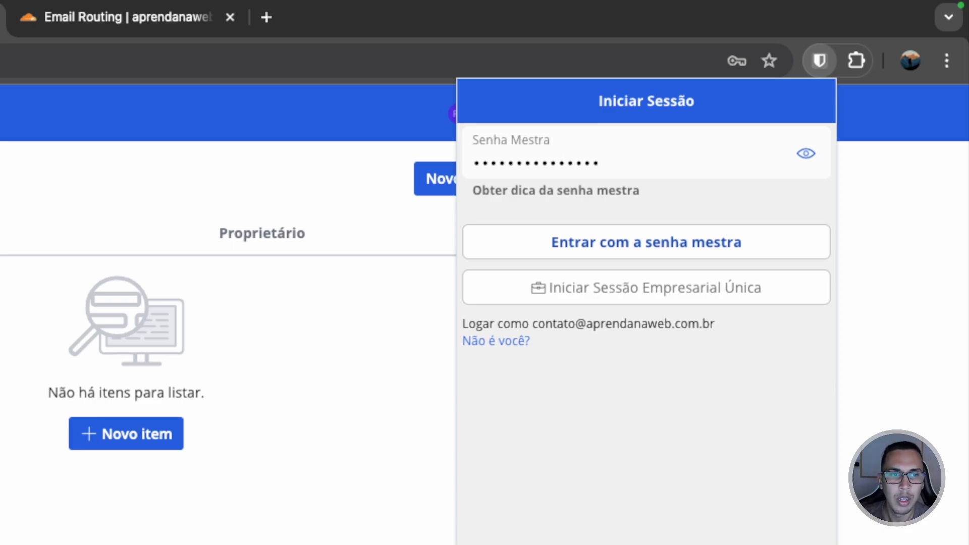
left_click(592, 237)
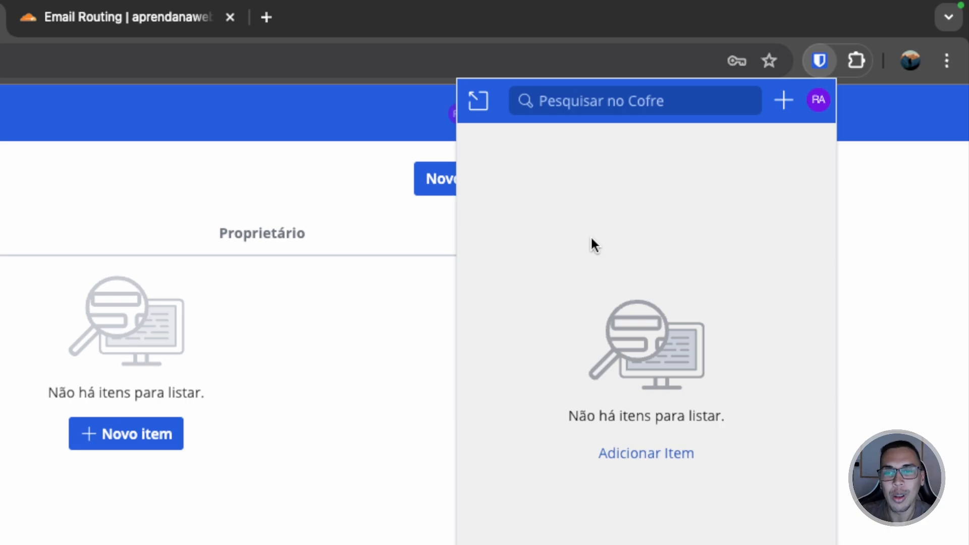
left_click(283, 380)
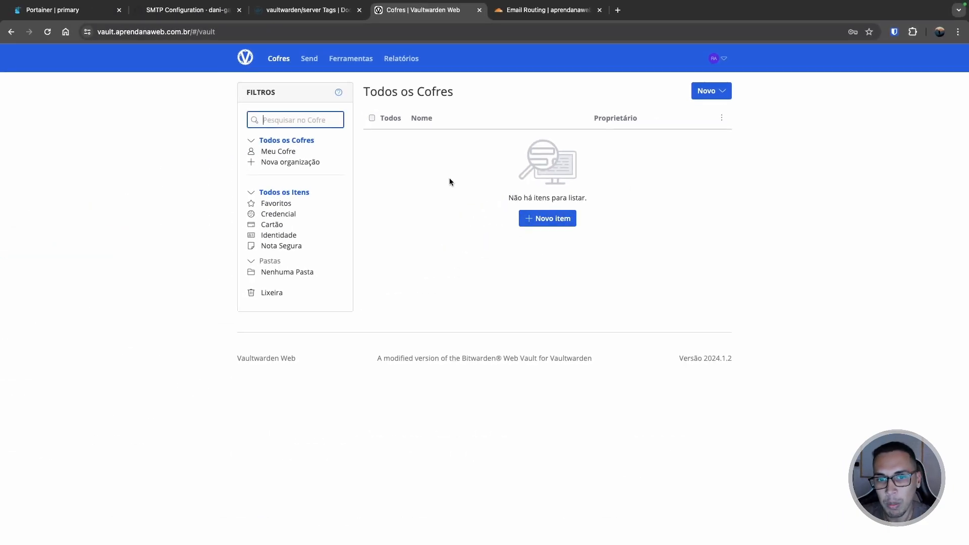
- Start a new vault item named 'rafael' and keep it in Nenhuma Pasta
left_click(556, 222)
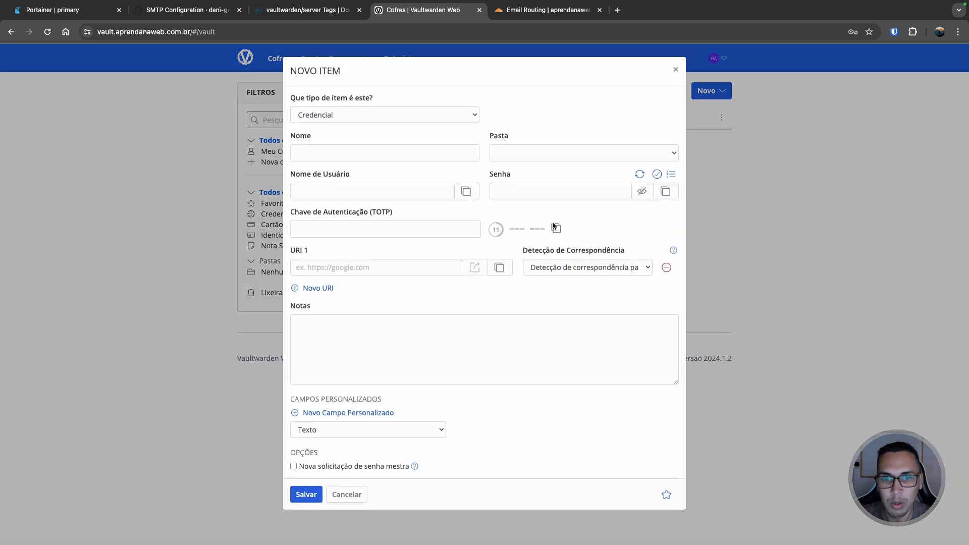
left_click(362, 156)
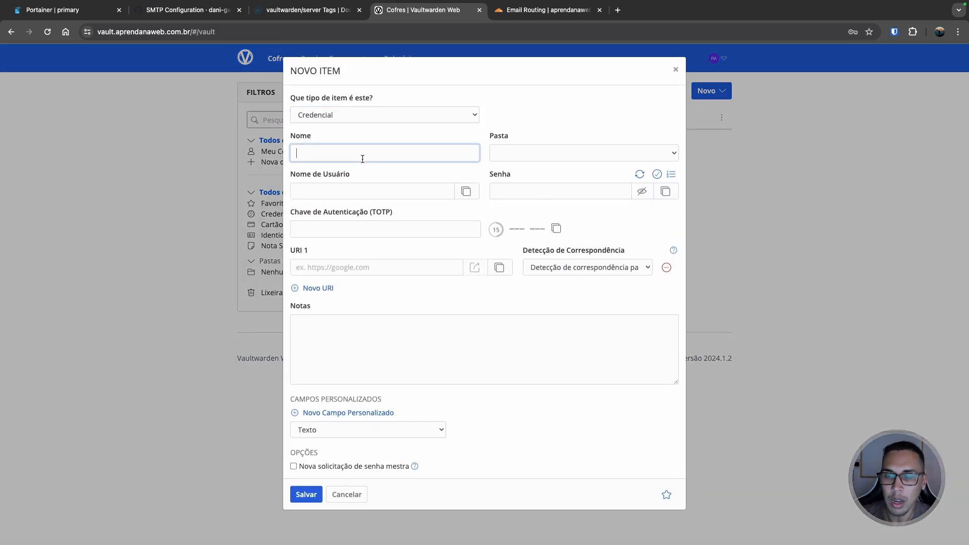
type("rafael")
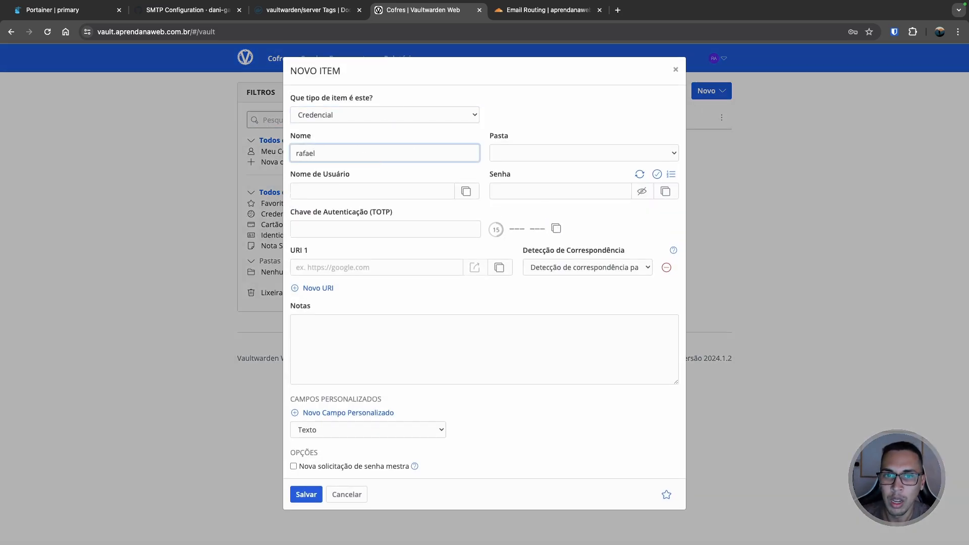
left_click(500, 154)
left_click(524, 158)
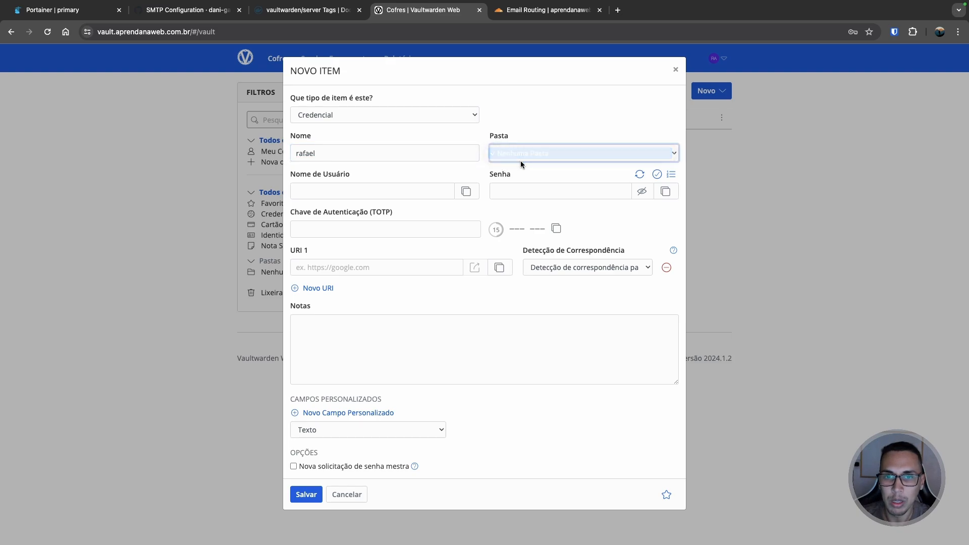
- Enter username 'rafael' and the item's password, then save the login
left_click(396, 196)
type("rafa")
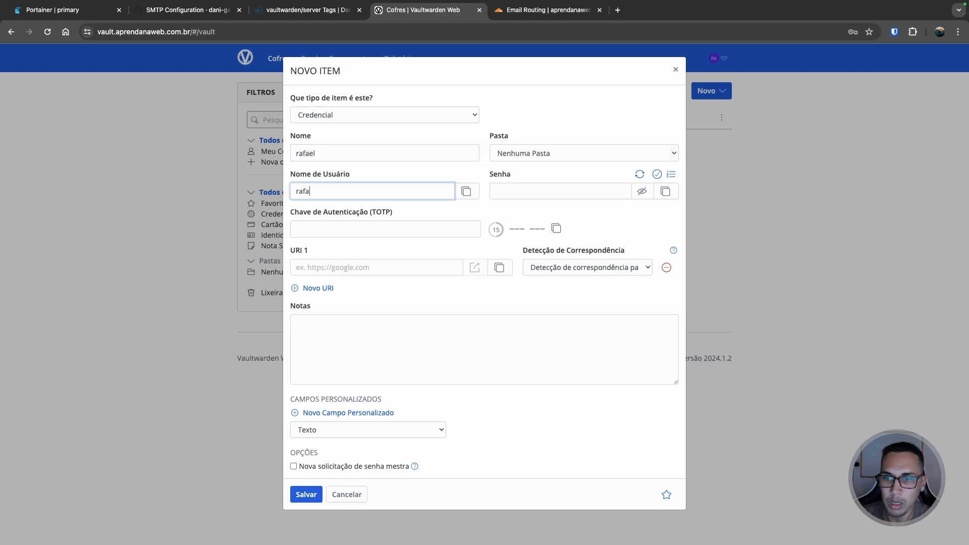
type("el")
key("Tab")
key("Tab")
key("Tab")
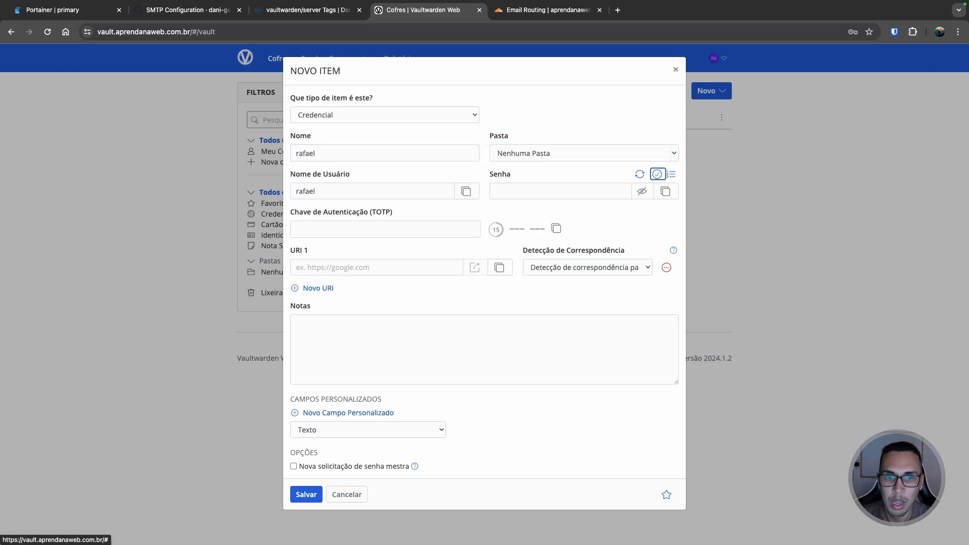
key("Tab")
left_click(493, 196)
type("s")
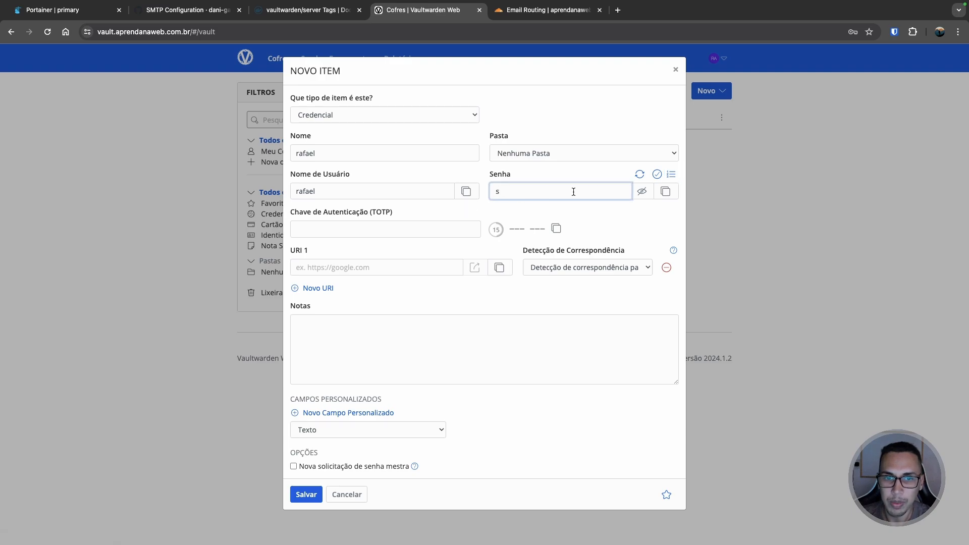
left_click(642, 192)
double_click(584, 192)
key("BackSpace")
type("•••")
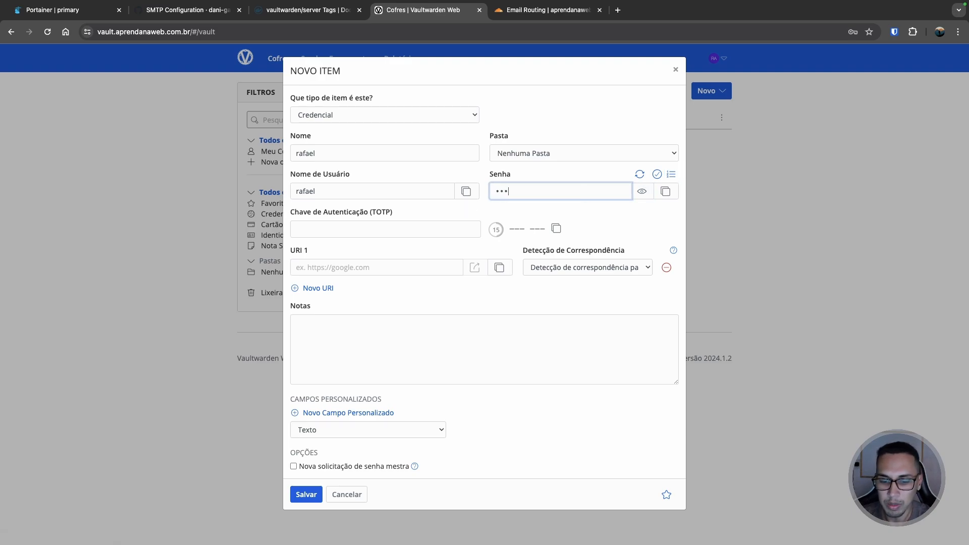
type("••••••")
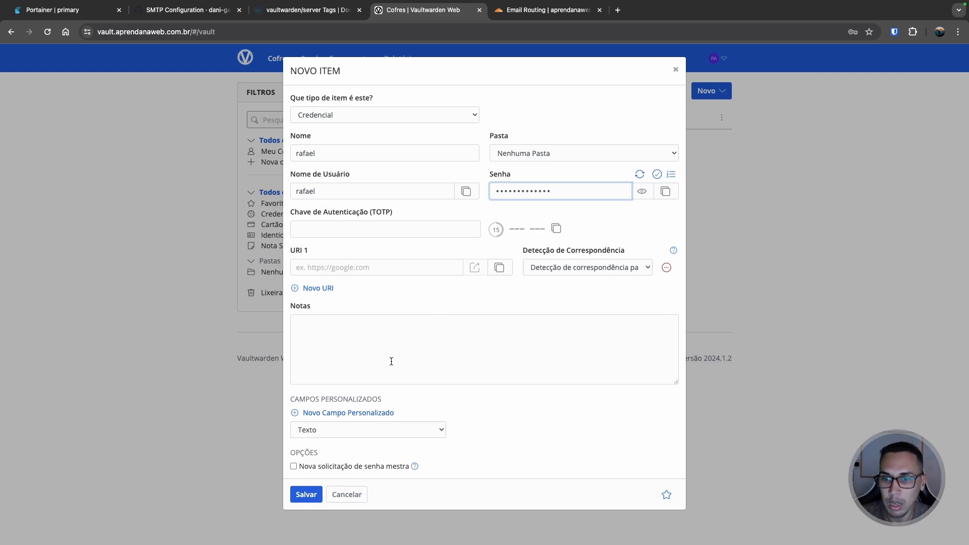
left_click(304, 496)
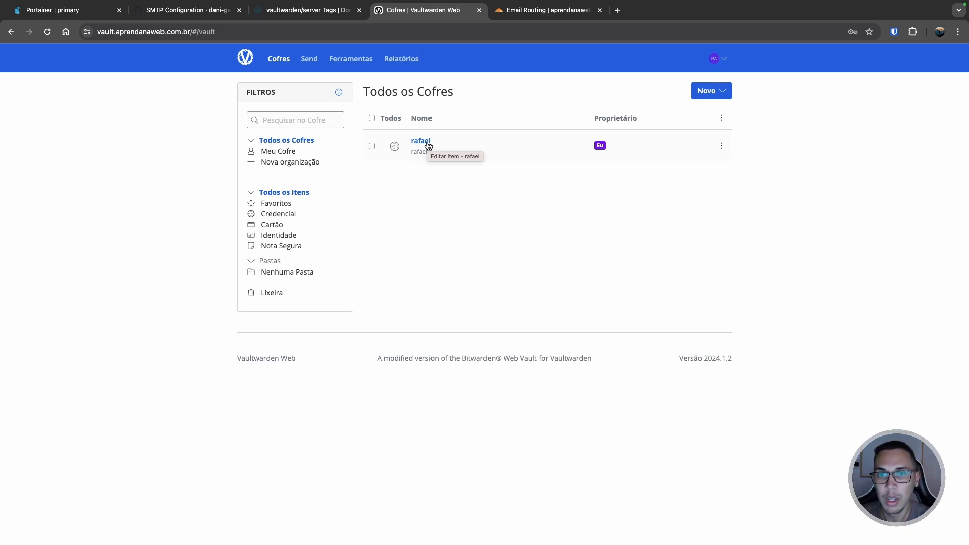
- Check all vault items in the Bitwarden extension, which shows the one saved login, then close it
left_click(895, 32)
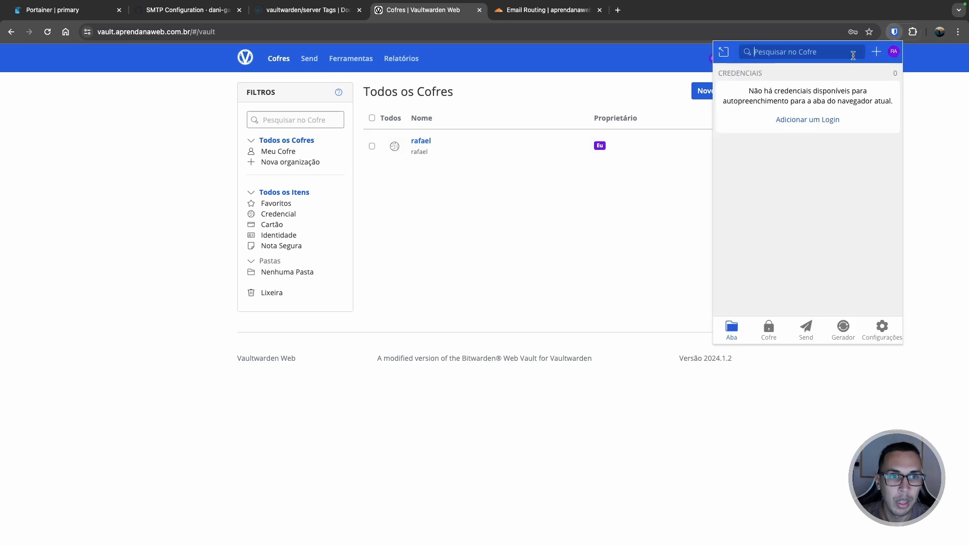
left_click(769, 328)
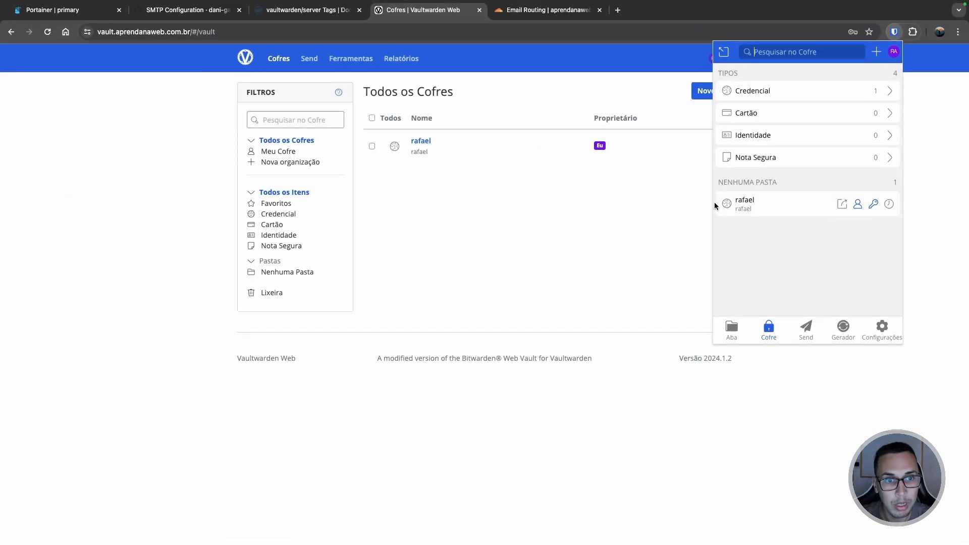
left_click(433, 263)
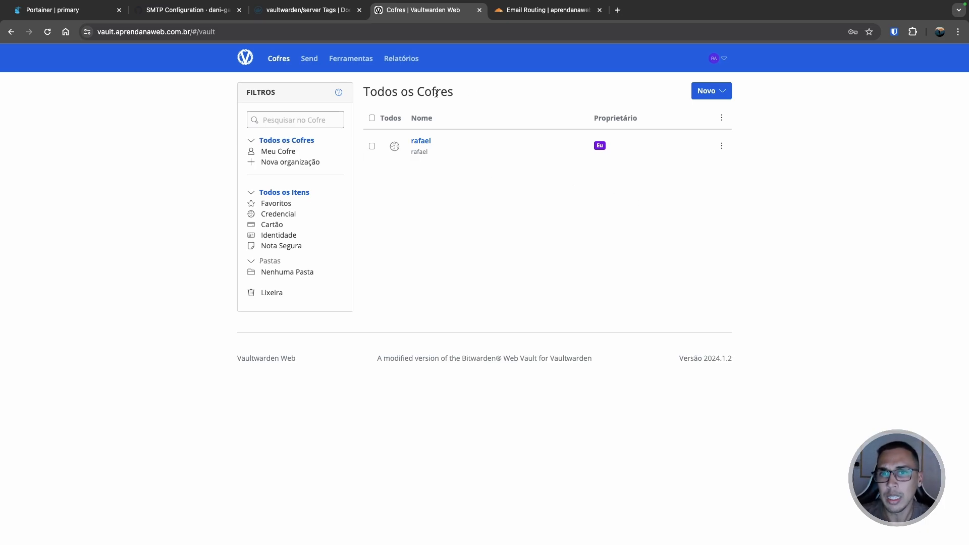
- In Configurações da Conta > Segurança, review the two-step login providers and the encryption key settings
left_click(724, 60)
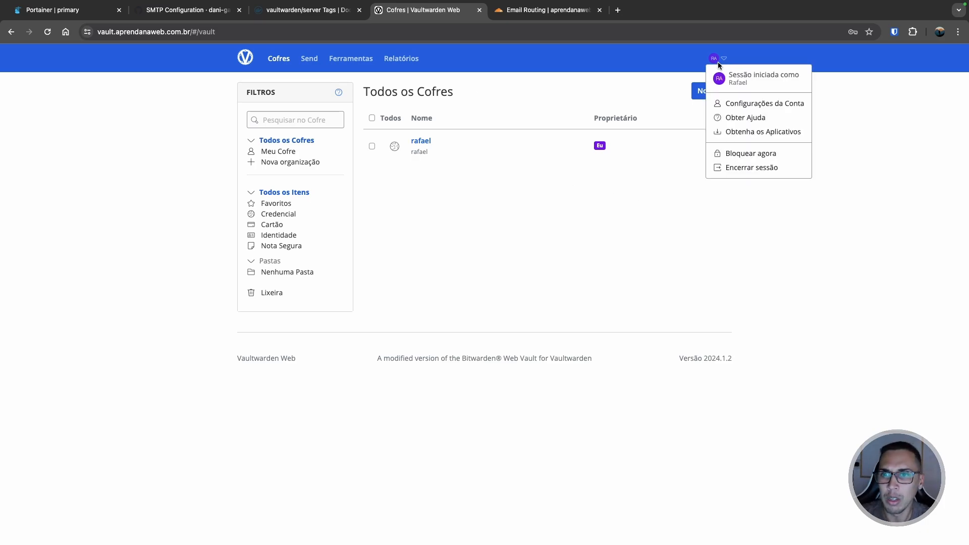
left_click(753, 103)
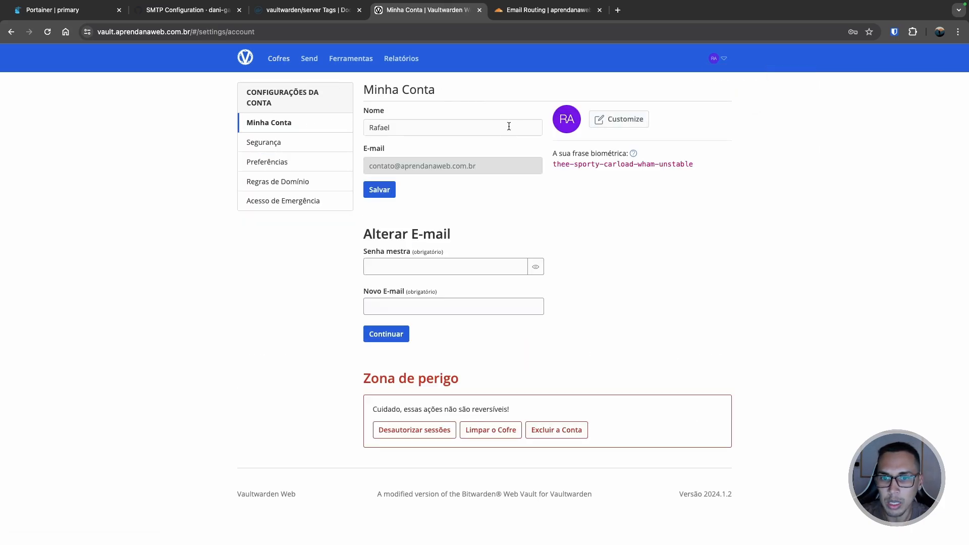
left_click(307, 143)
left_click(454, 98)
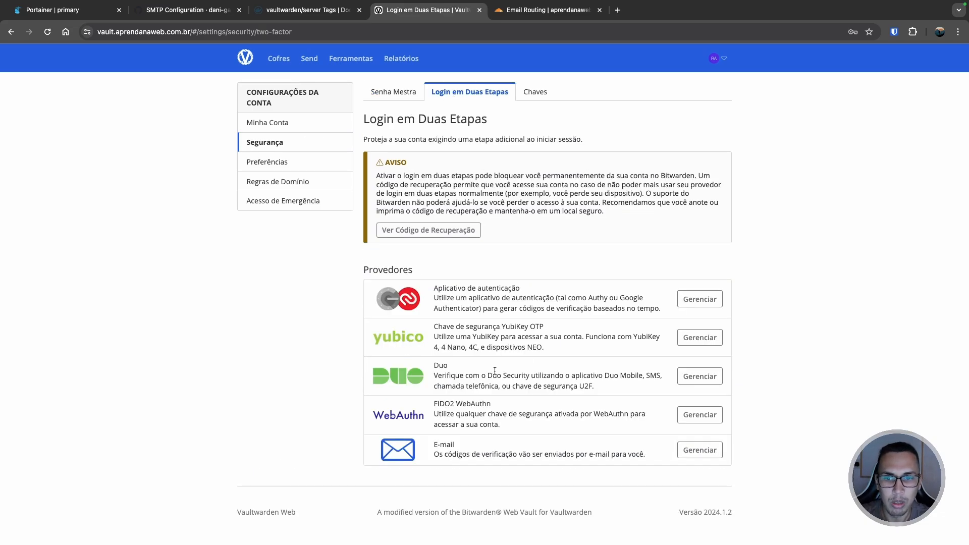
double_click(500, 288)
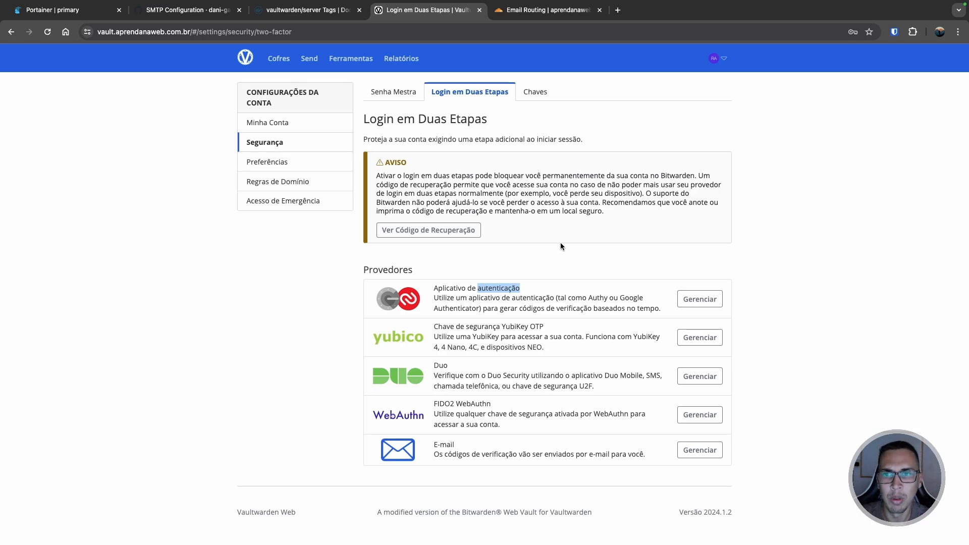
left_click(537, 95)
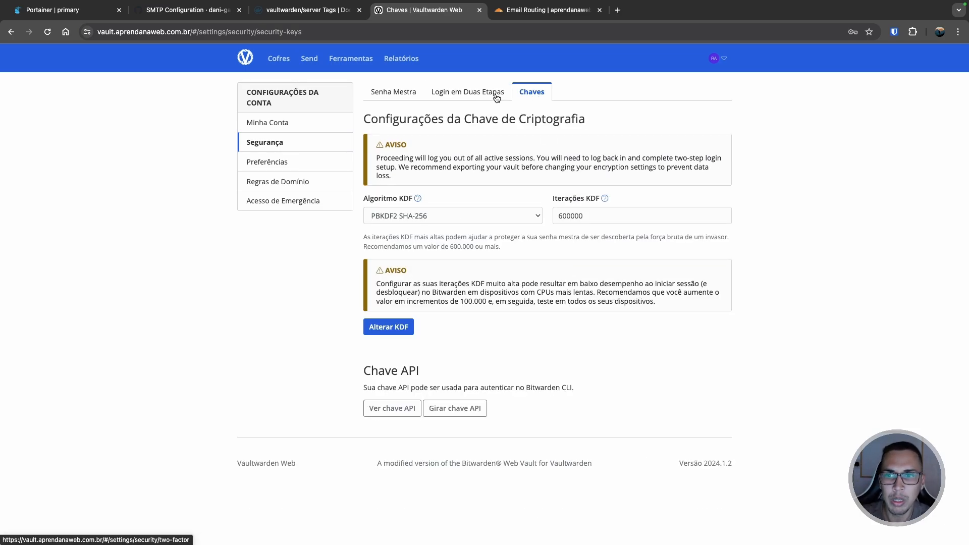
- Browse Preferências, Regras de Domínio and Acesso de Emergência, revisit two-step login, then open Relatórios
left_click(260, 162)
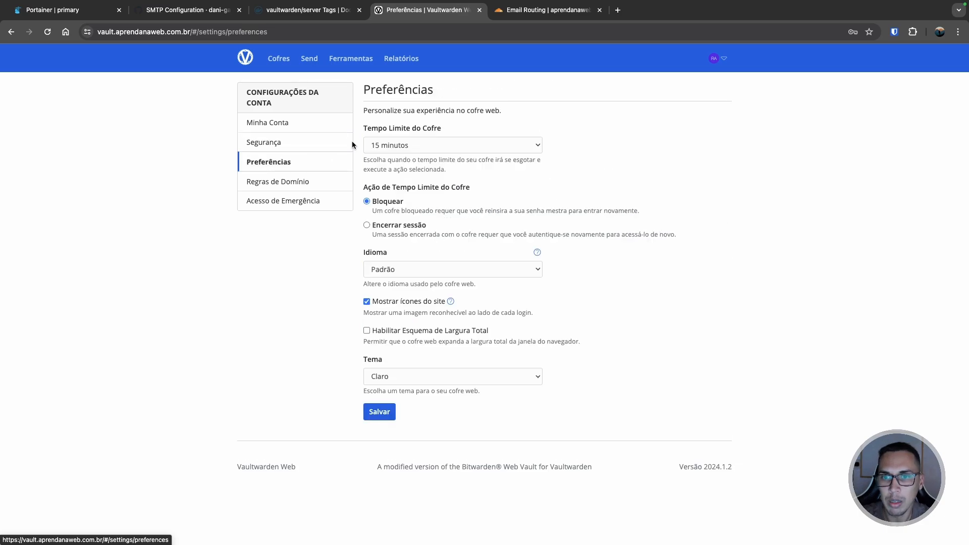
left_click(286, 186)
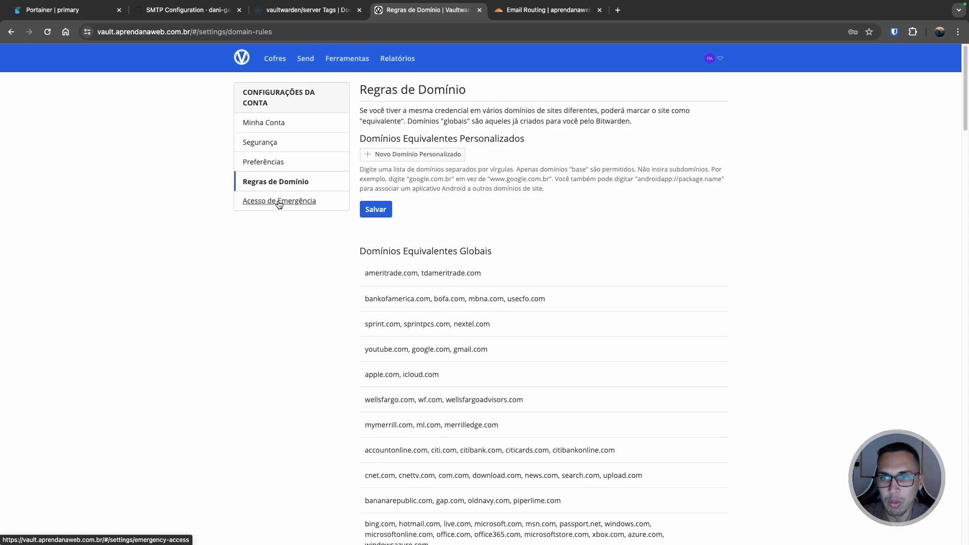
left_click(280, 202)
left_click(281, 182)
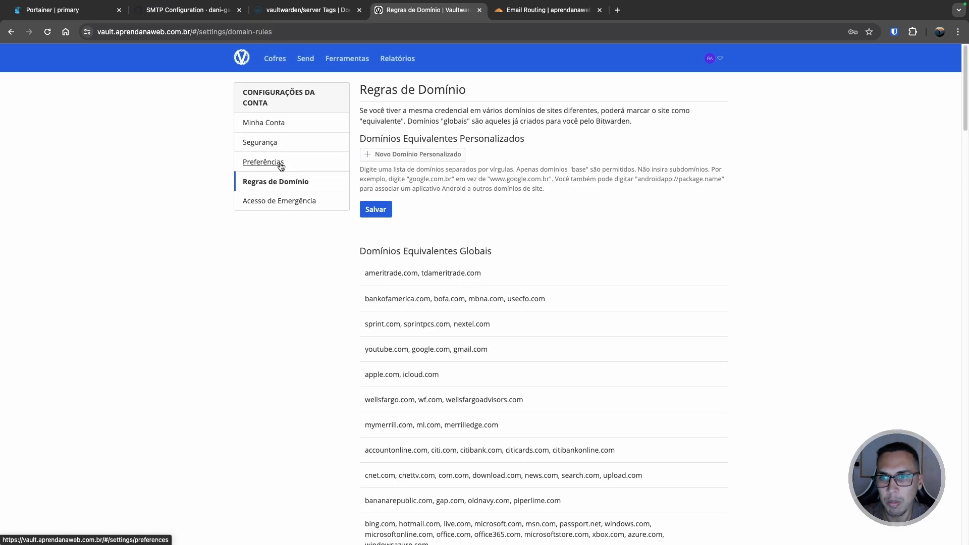
left_click(280, 164)
left_click(277, 146)
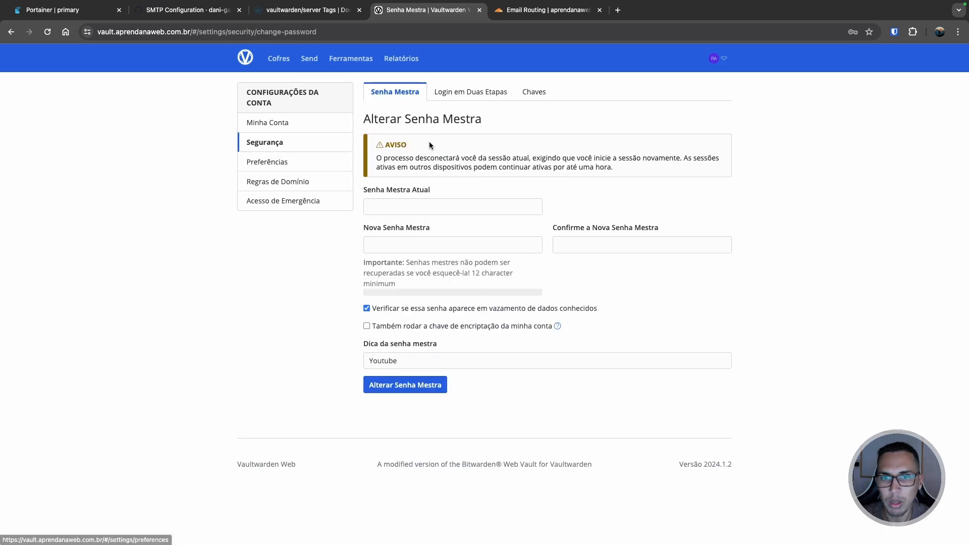
left_click(462, 103)
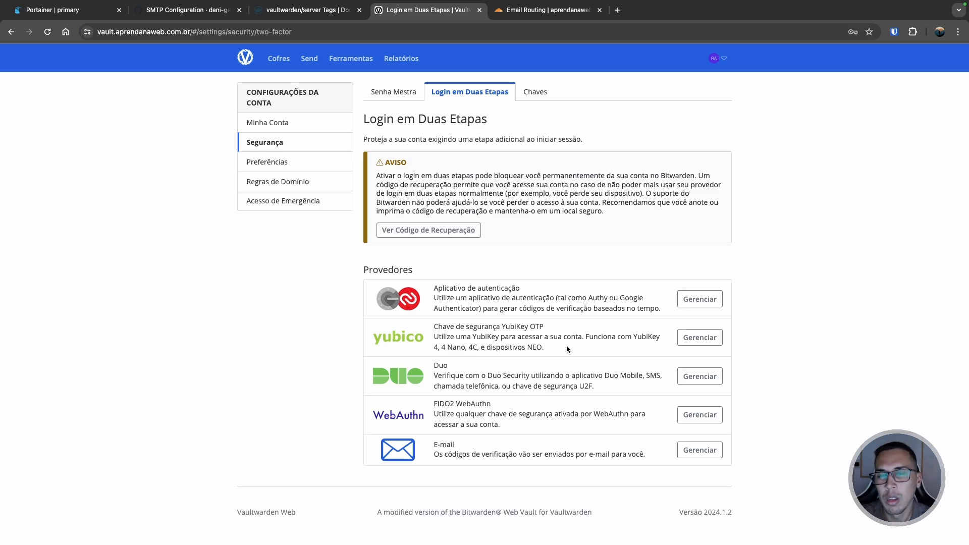
left_click(401, 59)
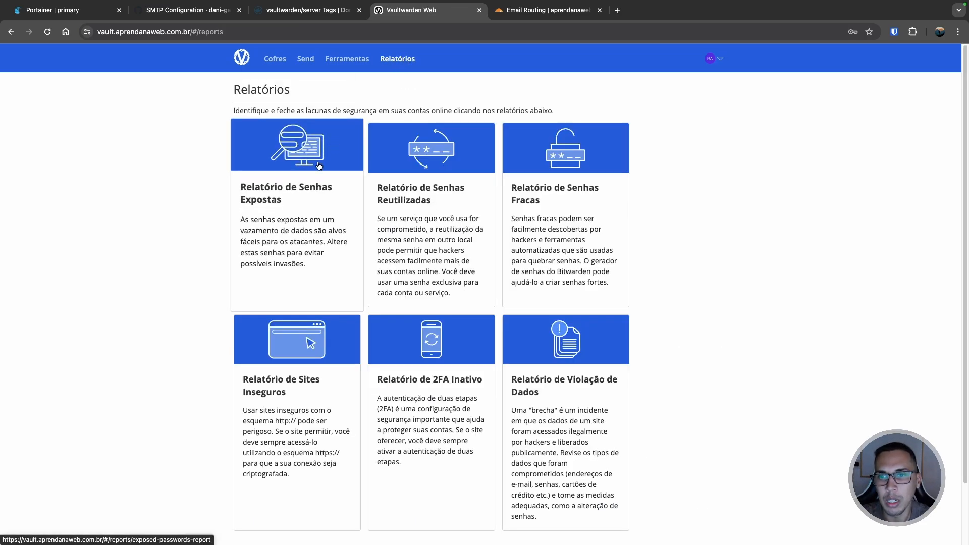
- Run the Relatório de Senhas Expostas check, finding no exposed passwords, then go back to Cofres
left_click(294, 203)
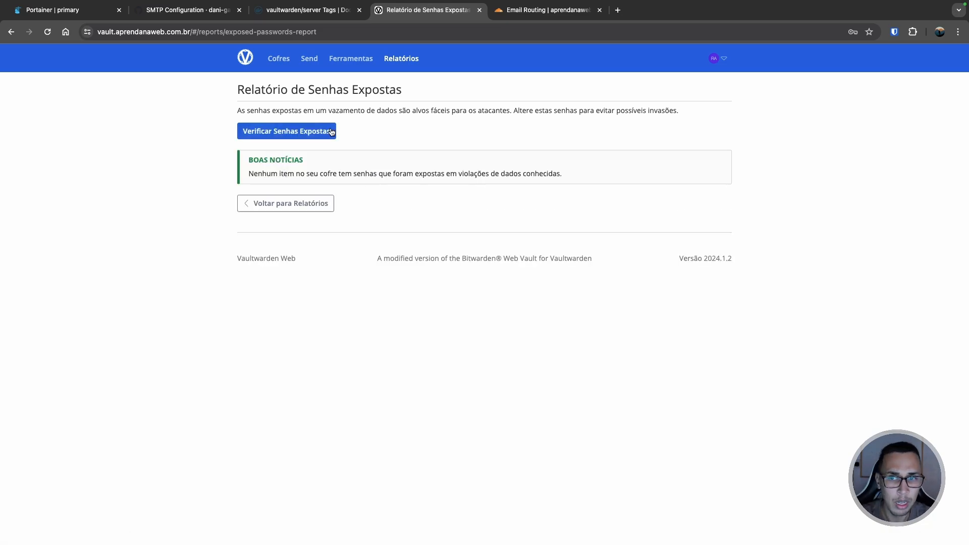
left_click(281, 63)
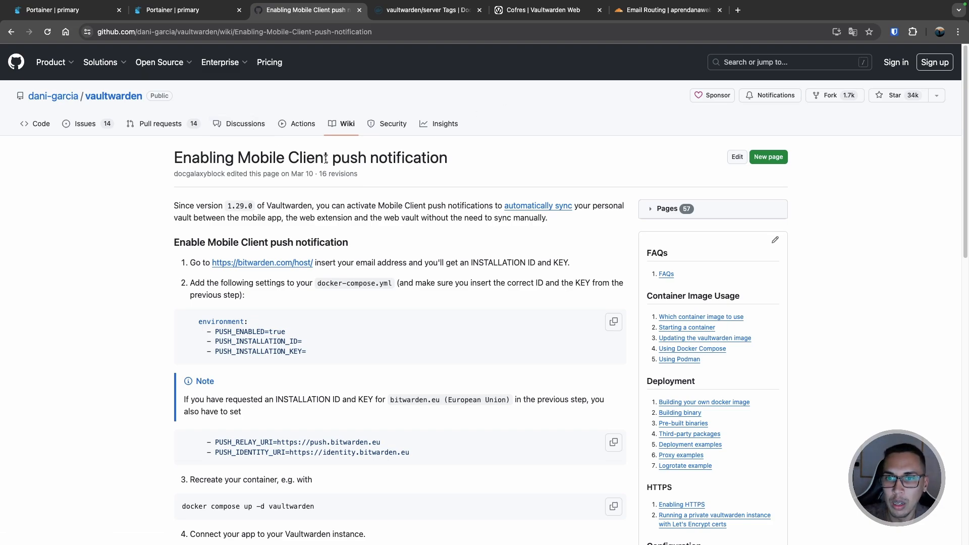
double_click(353, 159)
double_click(406, 159)
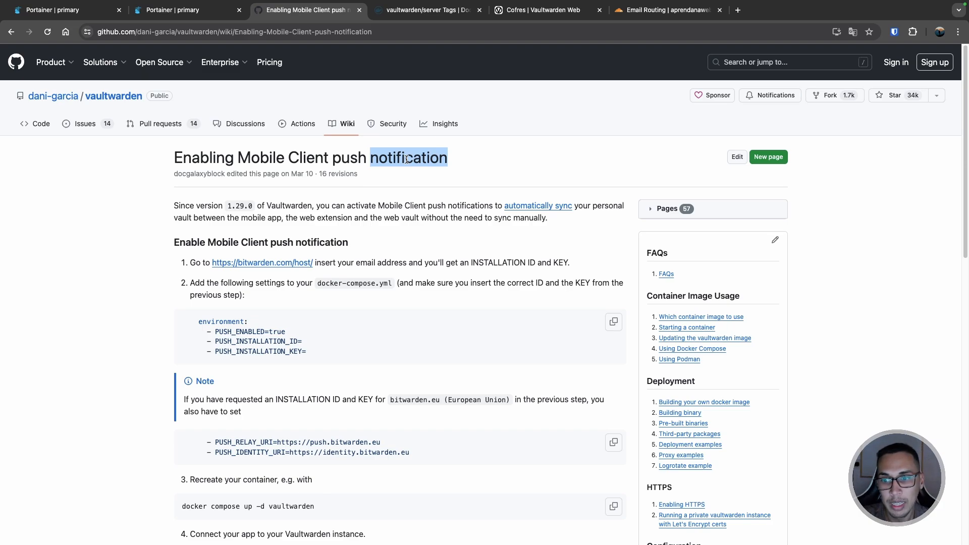
double_click(242, 331)
scroll(243, 331, "down", 1)
scroll(243, 331, "down", 1)
double_click(247, 308)
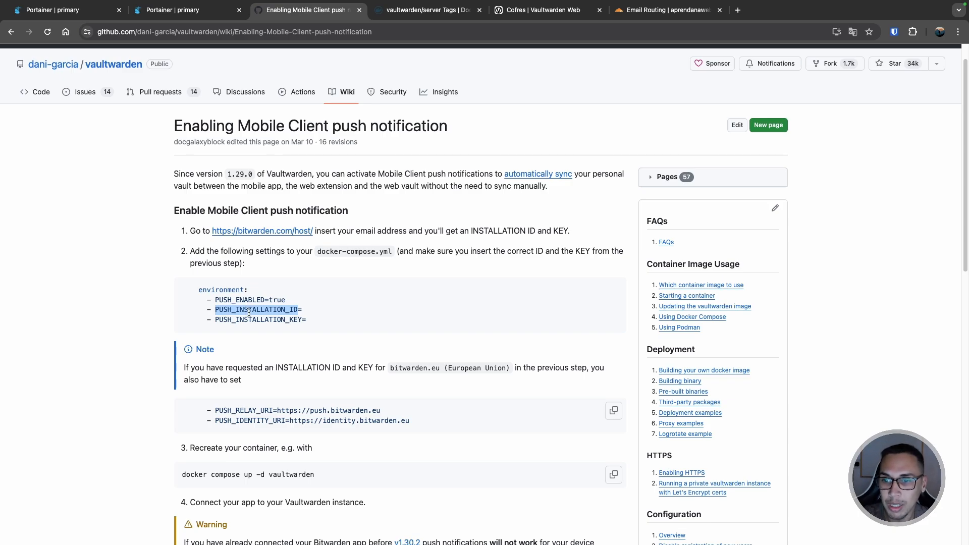
double_click(250, 318)
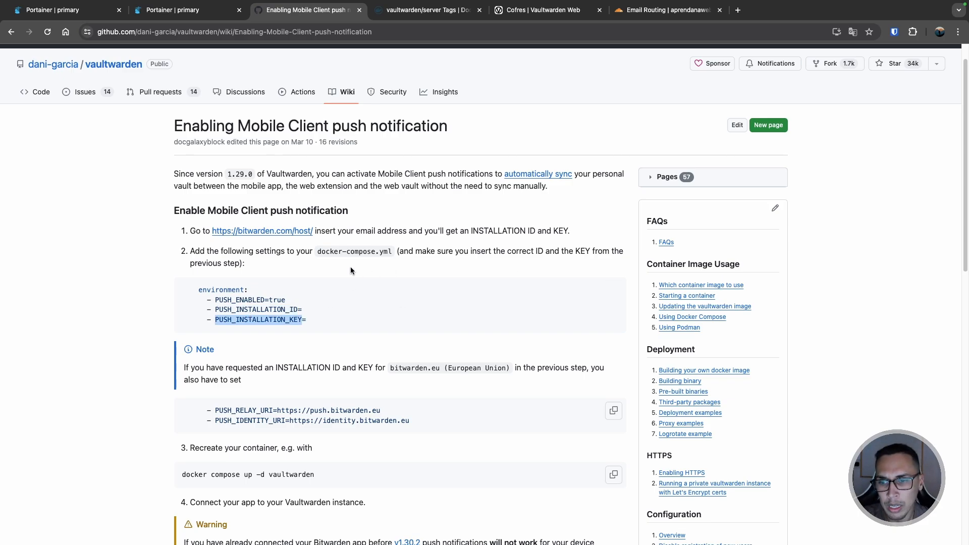
left_click(239, 300)
double_click(239, 301)
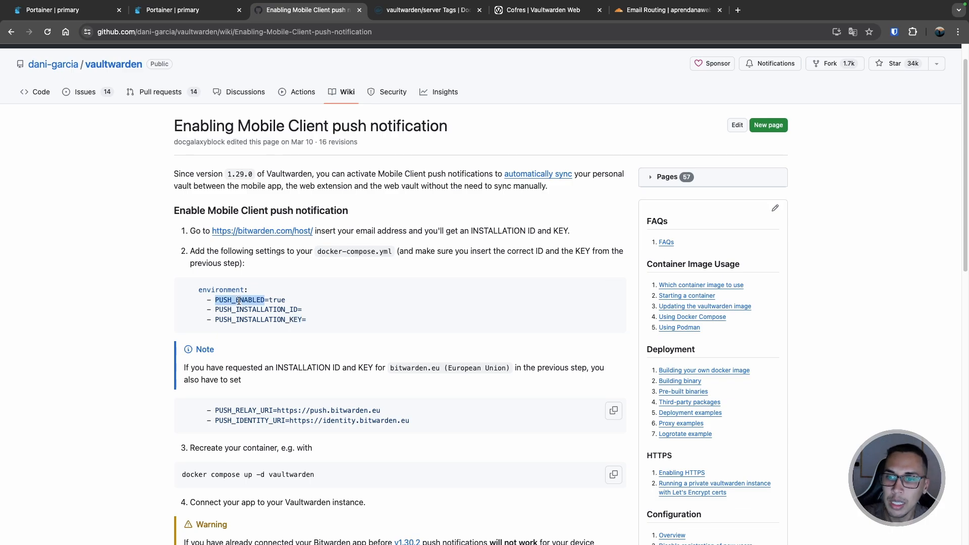
double_click(240, 309)
double_click(253, 316)
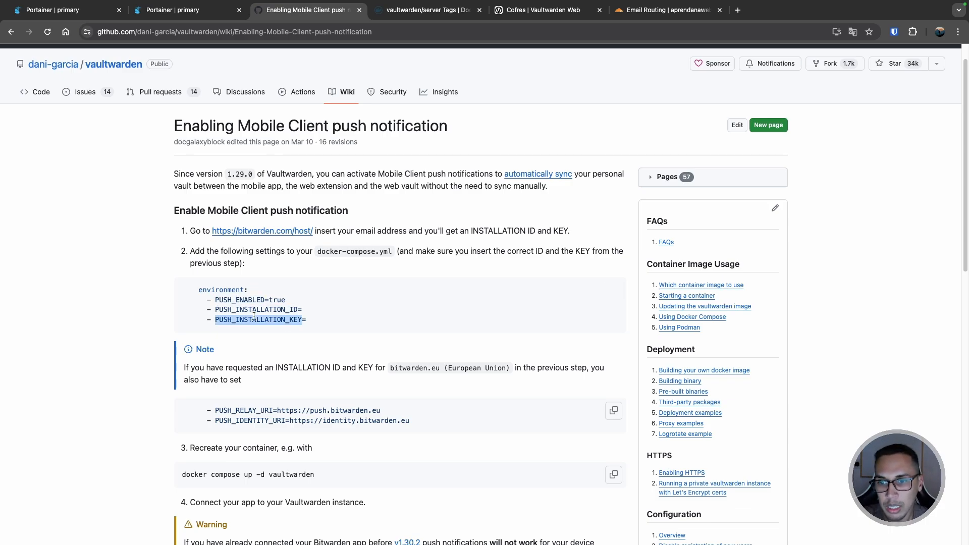
left_click(268, 235)
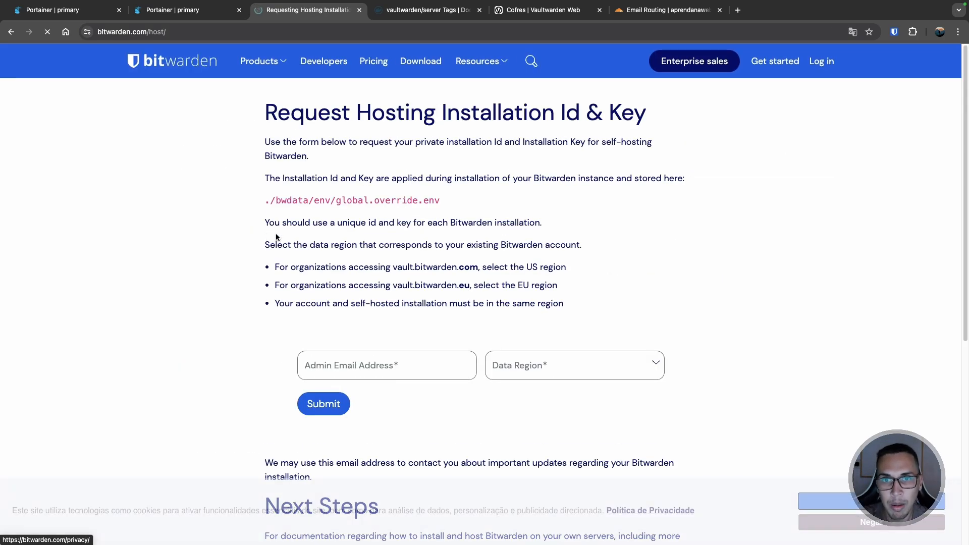
scroll(469, 231, "down", 3)
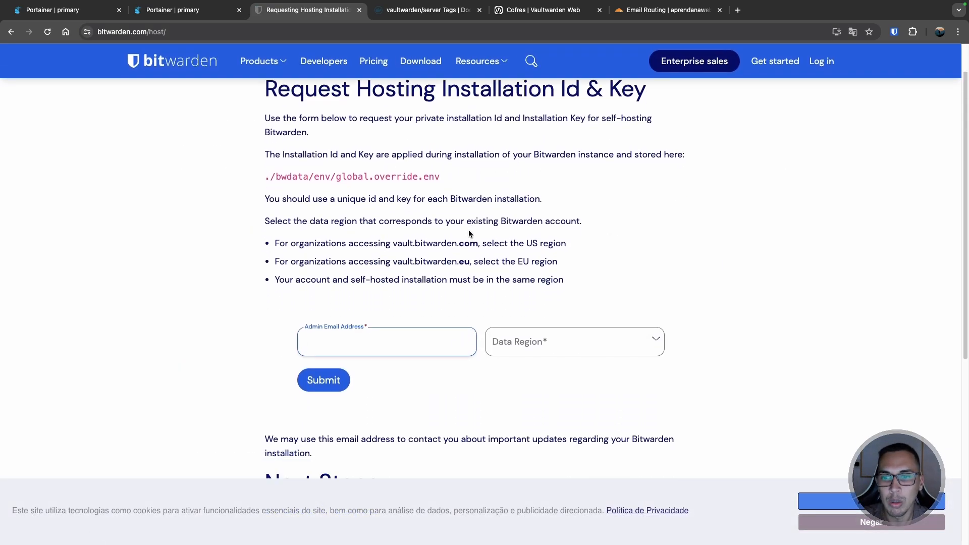
left_click(546, 308)
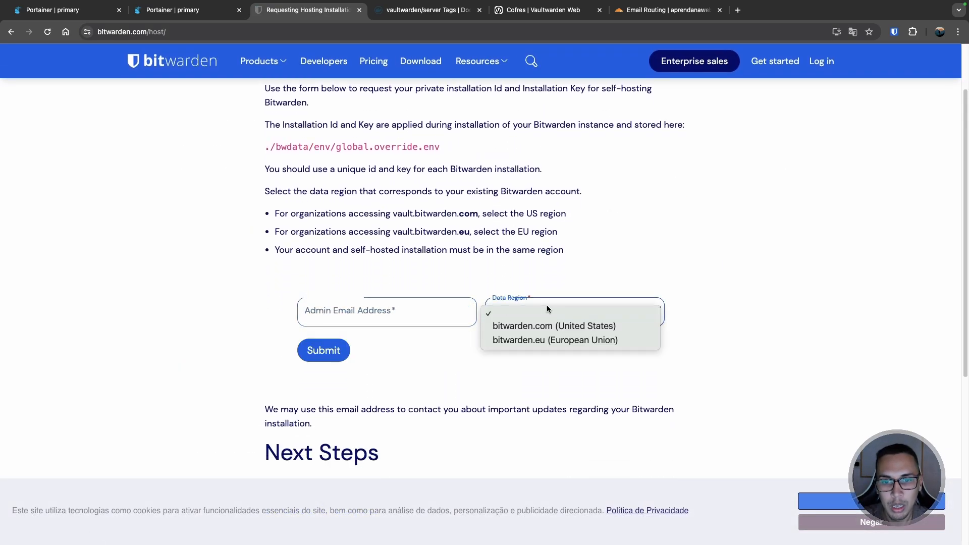
left_click(535, 328)
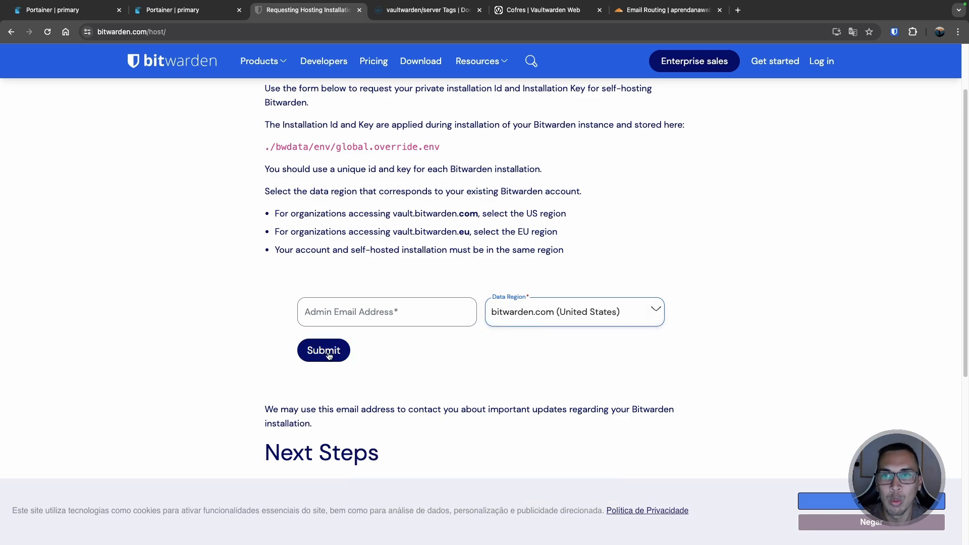
left_click(11, 32)
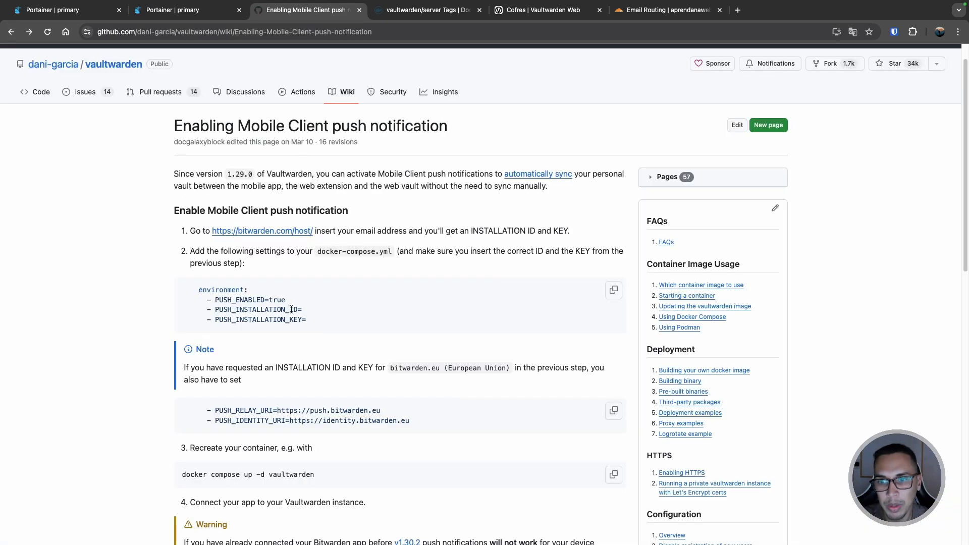
double_click(266, 309)
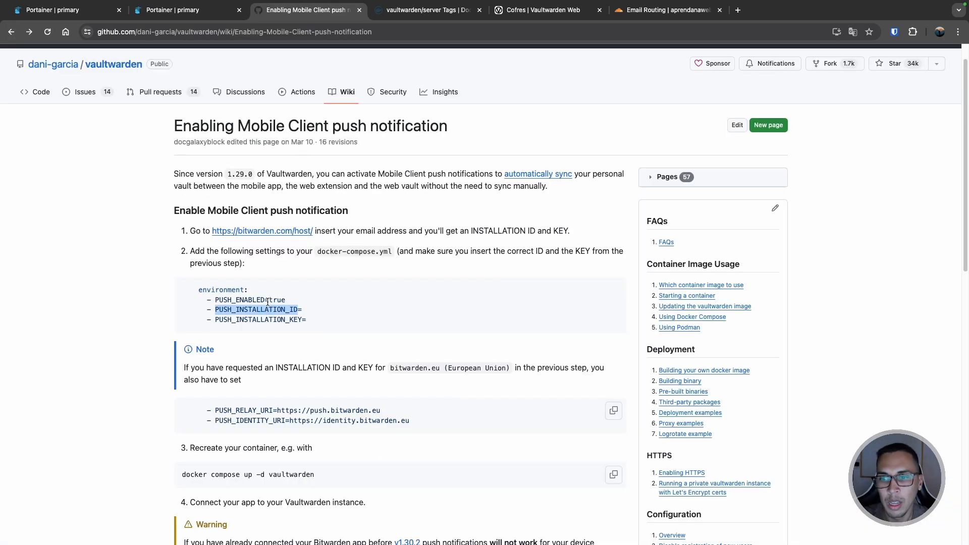
scroll(266, 303, "down", 1)
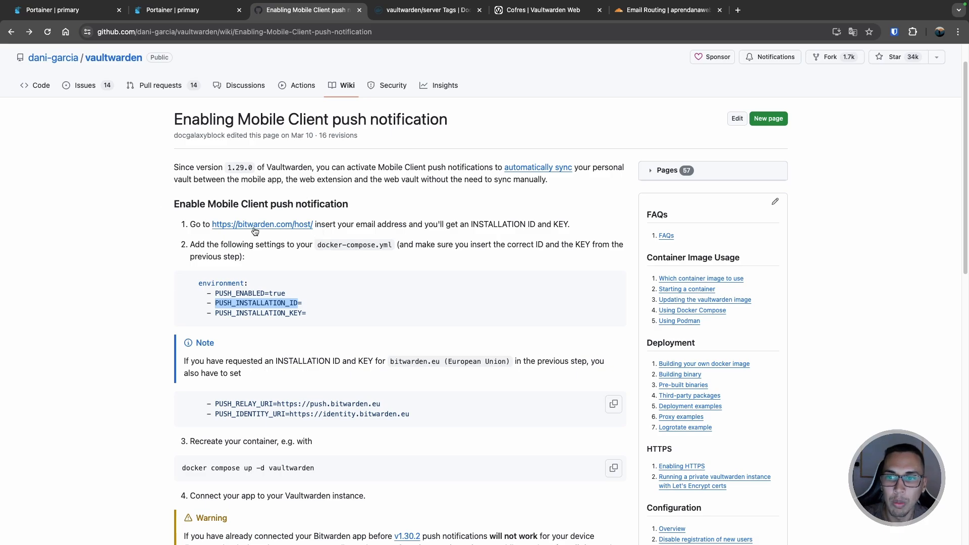
left_click(302, 311)
left_click_drag(315, 320, 420, 305)
scroll(214, 292, "down", 5)
left_click(374, 295)
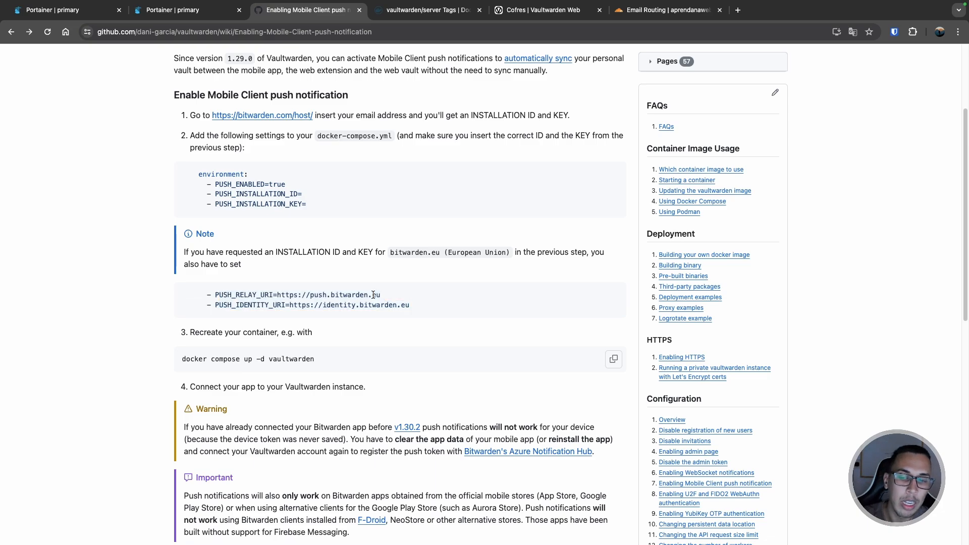
double_click(355, 296)
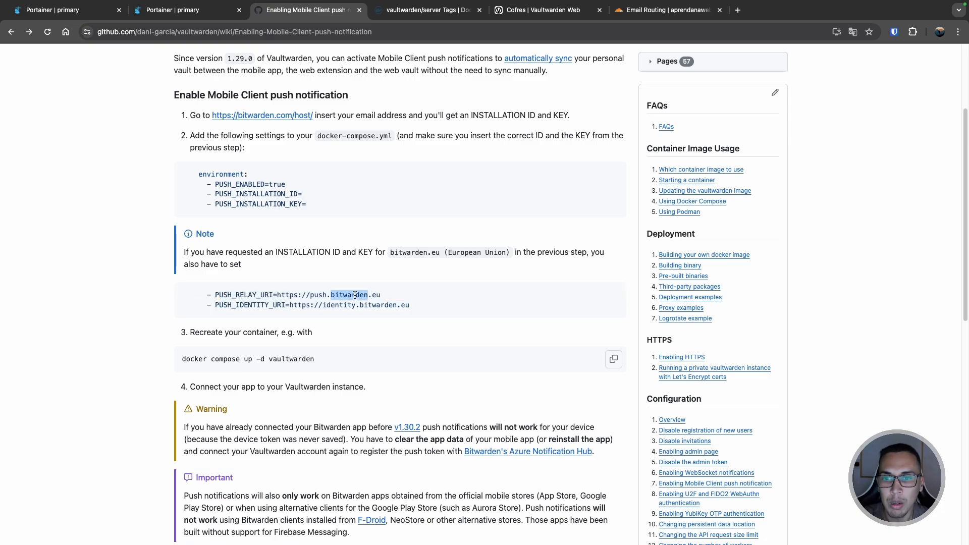
double_click(374, 296)
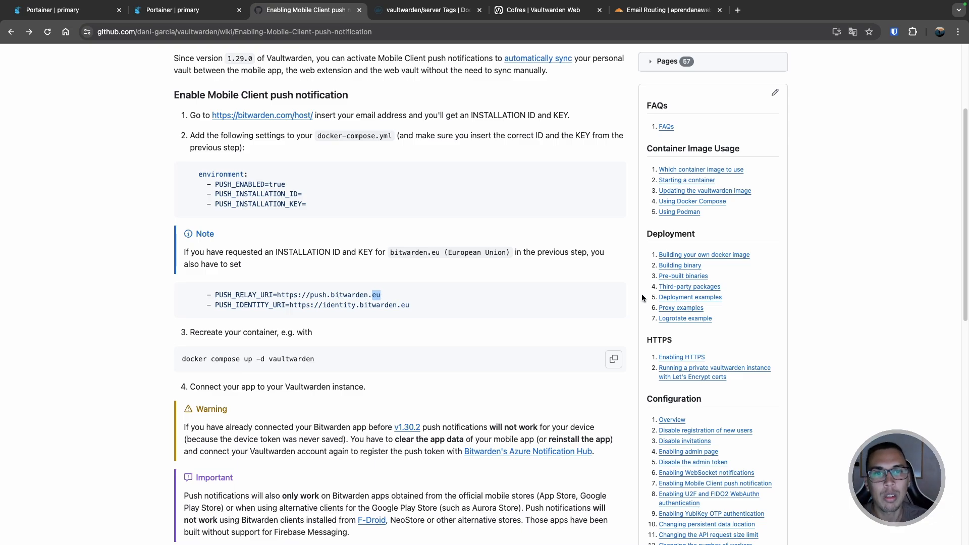
scroll(642, 298, "down", 5)
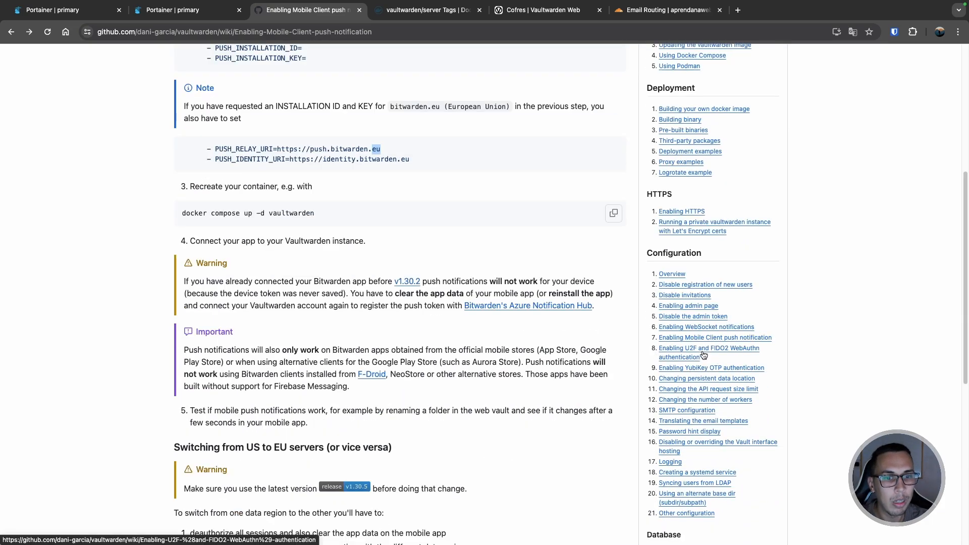
- Move from the U2F/FIDO2 WebAuthn wiki page to 'Enabling YubiKey OTP authentication' in the sidebar
left_click(699, 352)
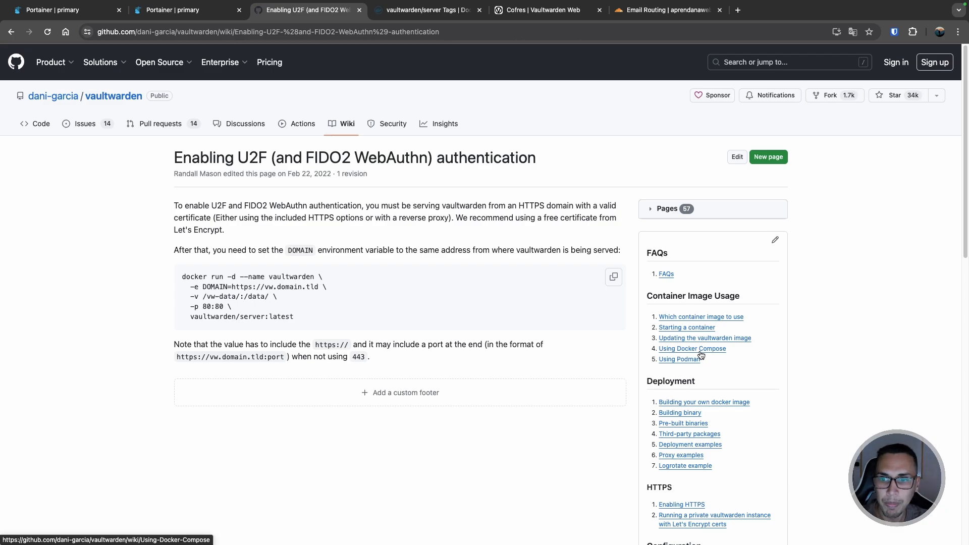
scroll(706, 351, "down", 8)
scroll(712, 351, "down", 1)
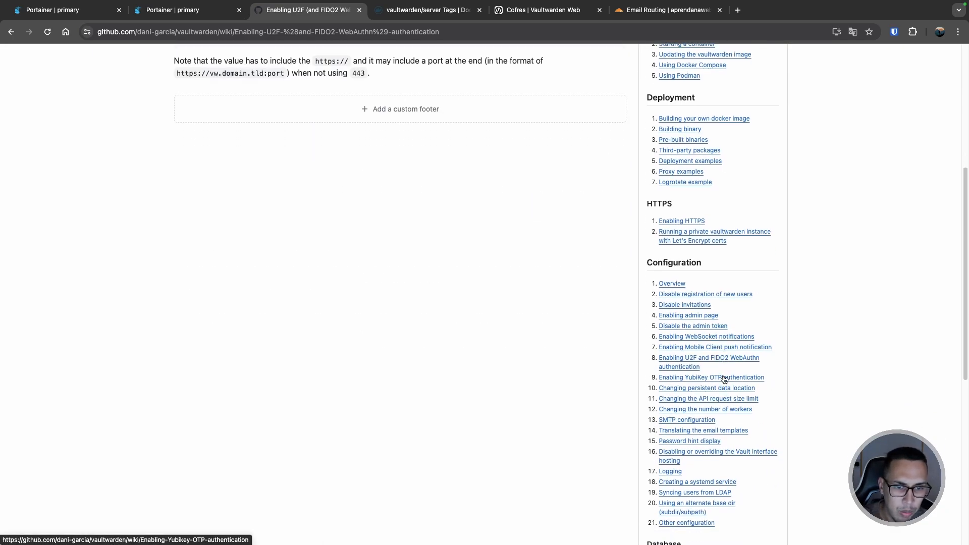
left_click(714, 380)
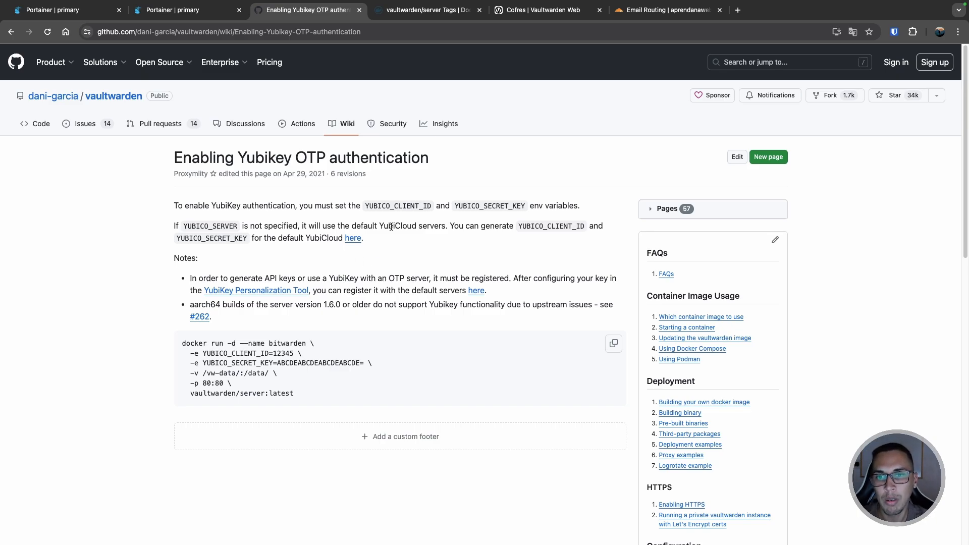
- Open the Yubico API key signup link in a new tab, view it, then return to the wiki tab
right_click(350, 239)
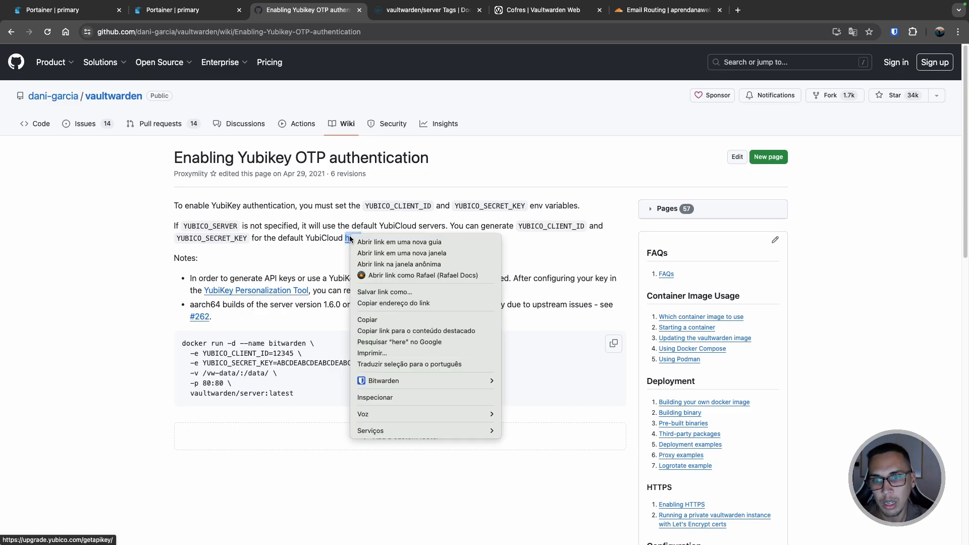
left_click(389, 241)
left_click(394, 21)
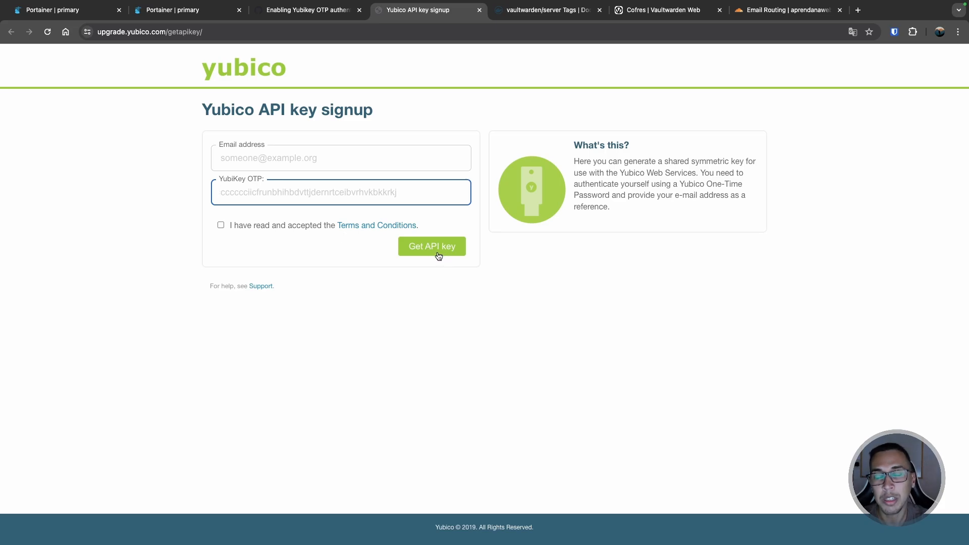
left_click(308, 10)
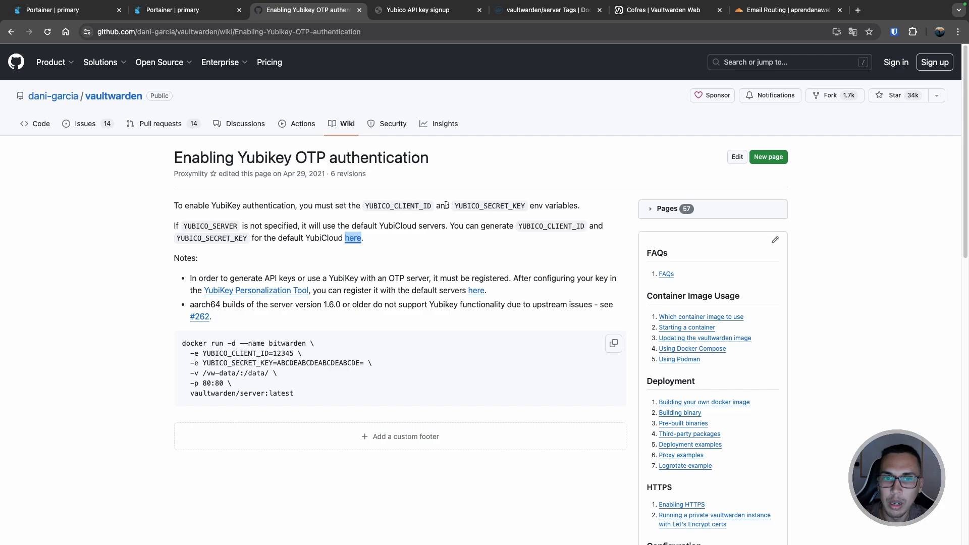
- Highlight YUBICO_CLIENT_ID and YUBICO_SECRET_KEY in the wiki text and docker example, then switch to the vault tab
double_click(419, 206)
double_click(486, 206)
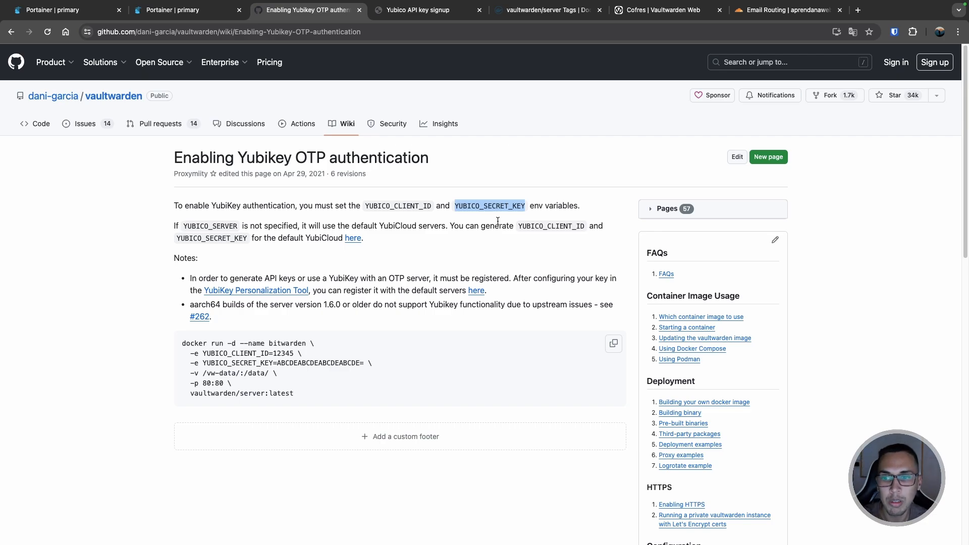
scroll(498, 221, "down", 1)
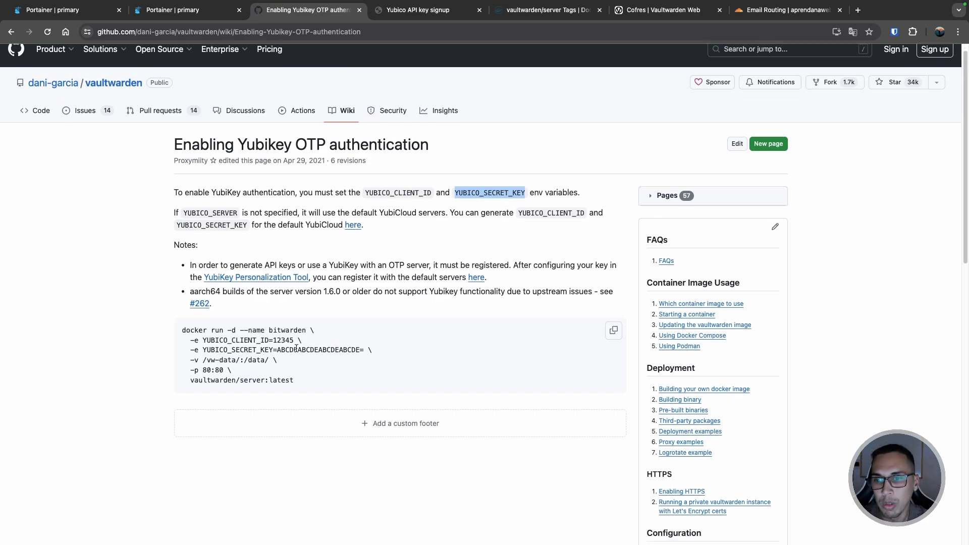
double_click(227, 341)
double_click(228, 348)
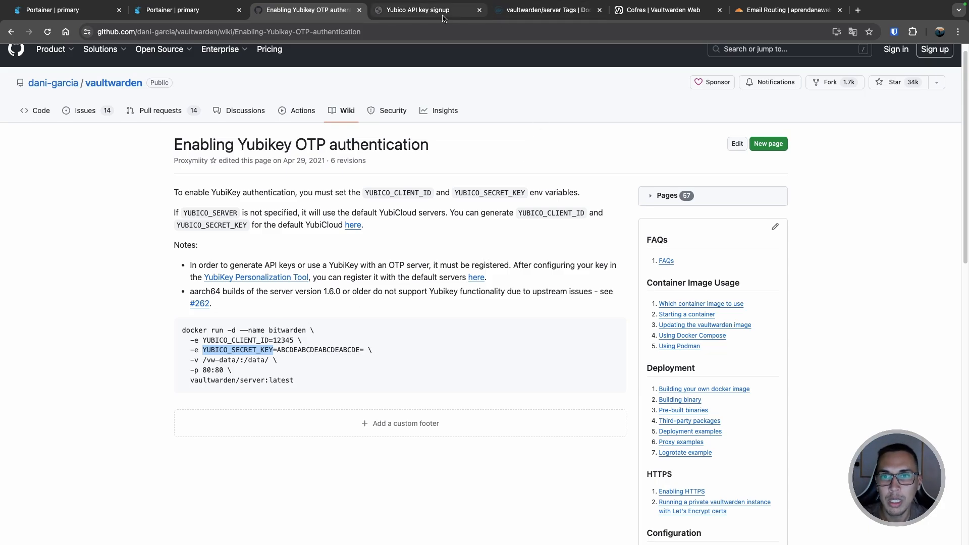
left_click(661, 10)
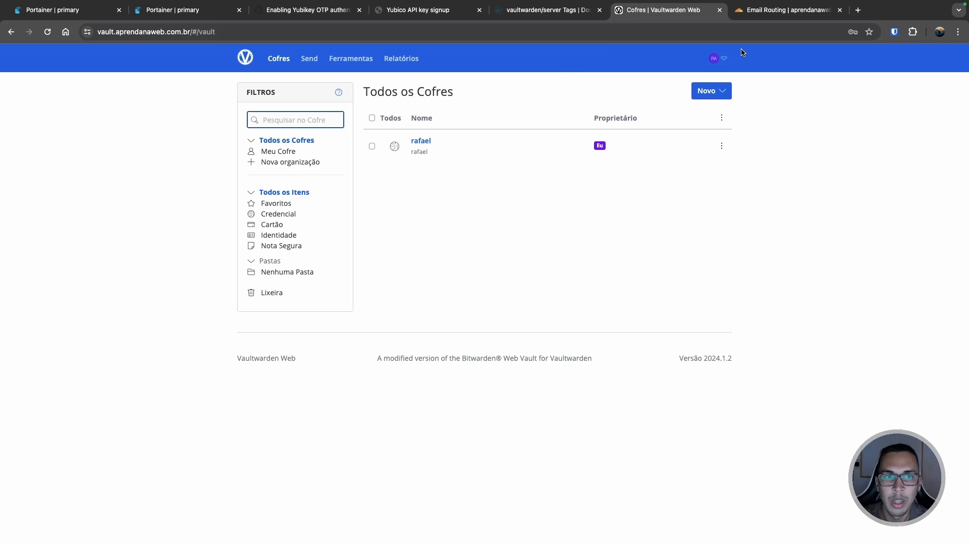
- Try managing YubiKey OTP under Login em Duas Etapas with the master password; it fails, so close the dialog
left_click(717, 59)
left_click(738, 102)
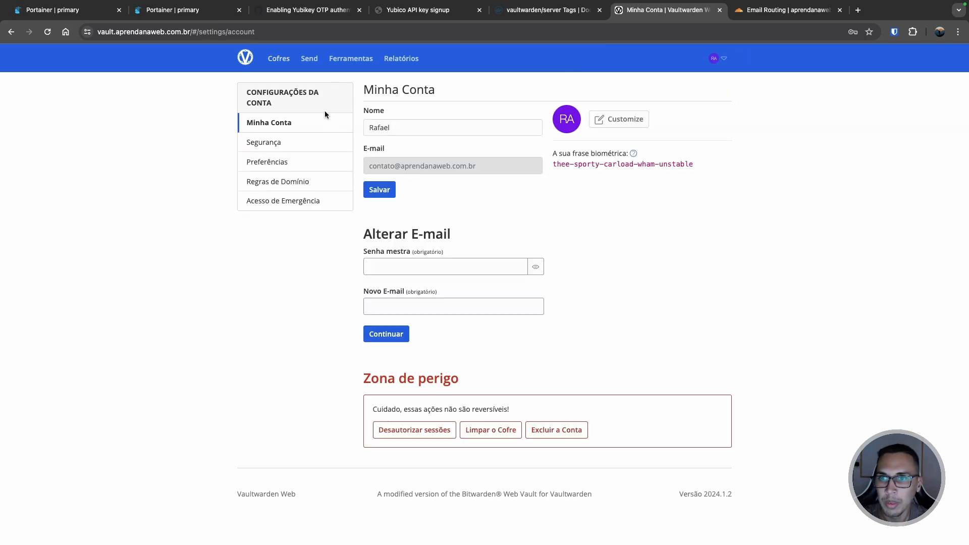
left_click(270, 144)
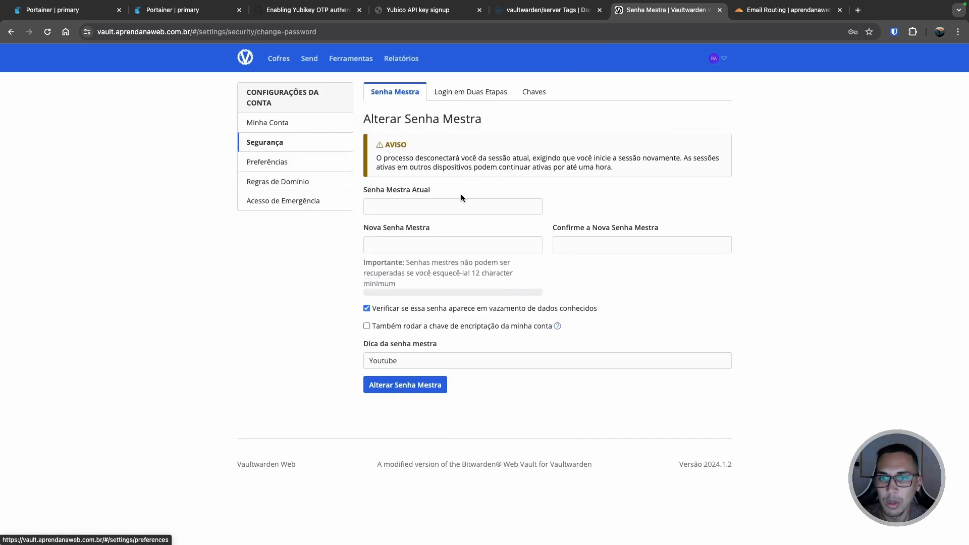
left_click(470, 92)
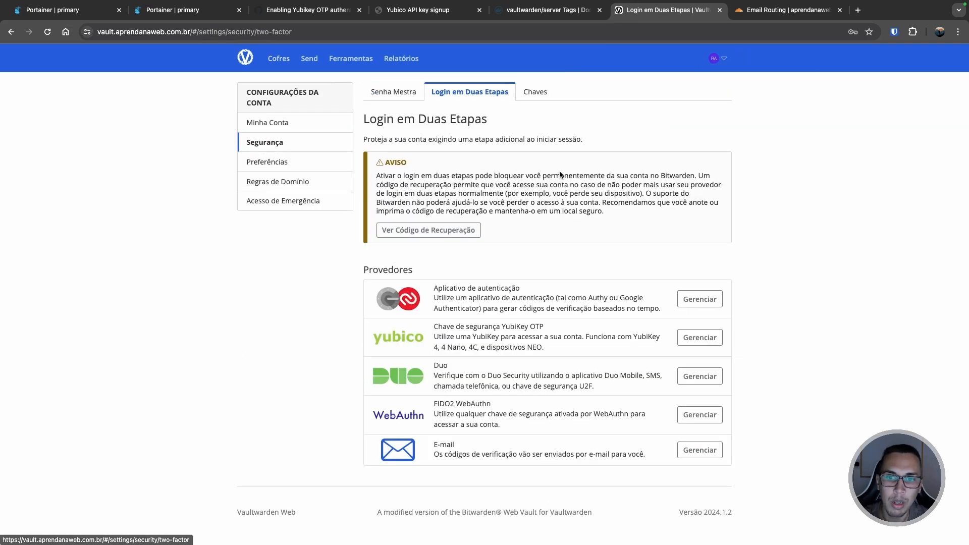
left_click(705, 347)
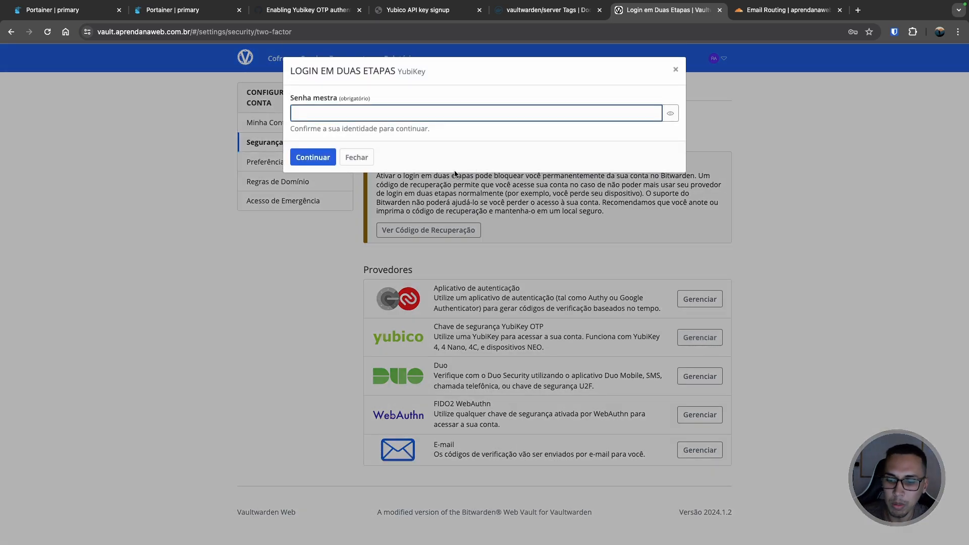
type("•••••••••••••")
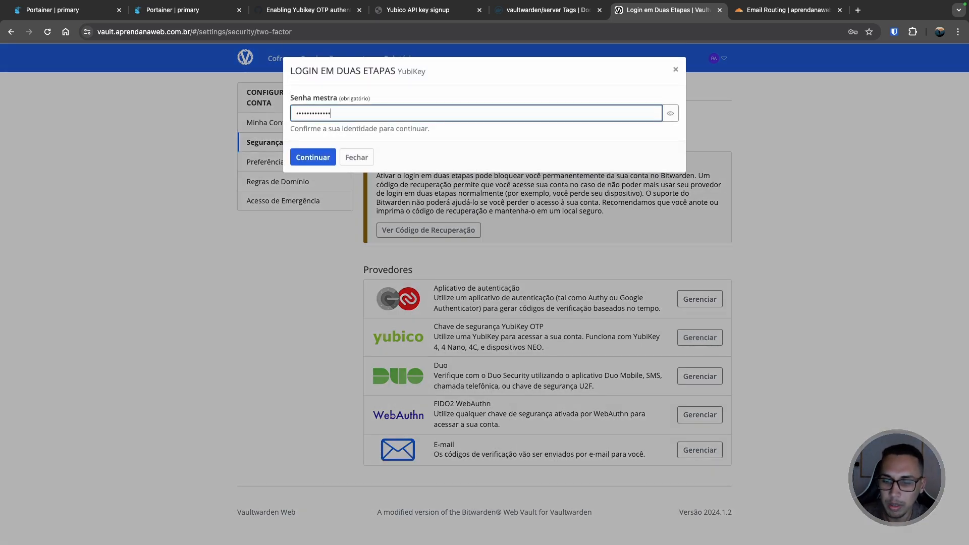
type("•")
key("Return")
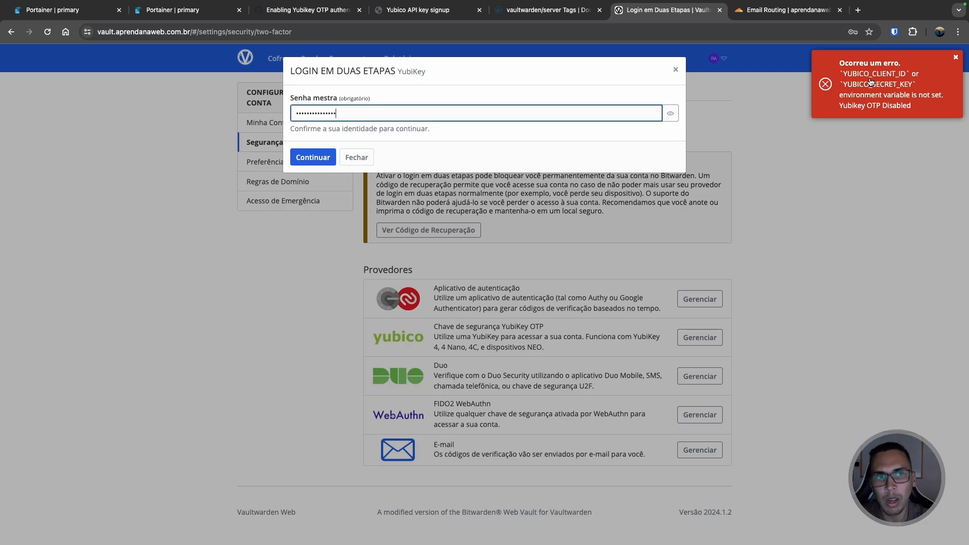
left_click(675, 69)
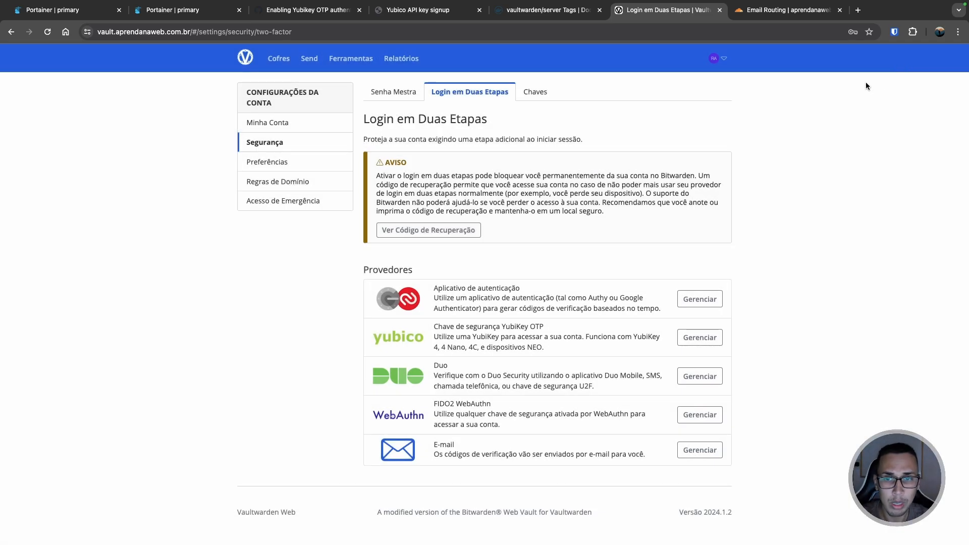
- Go back to the Cofres vault list, then switch to the Portainer vault_1 container statistics tab
left_click(277, 66)
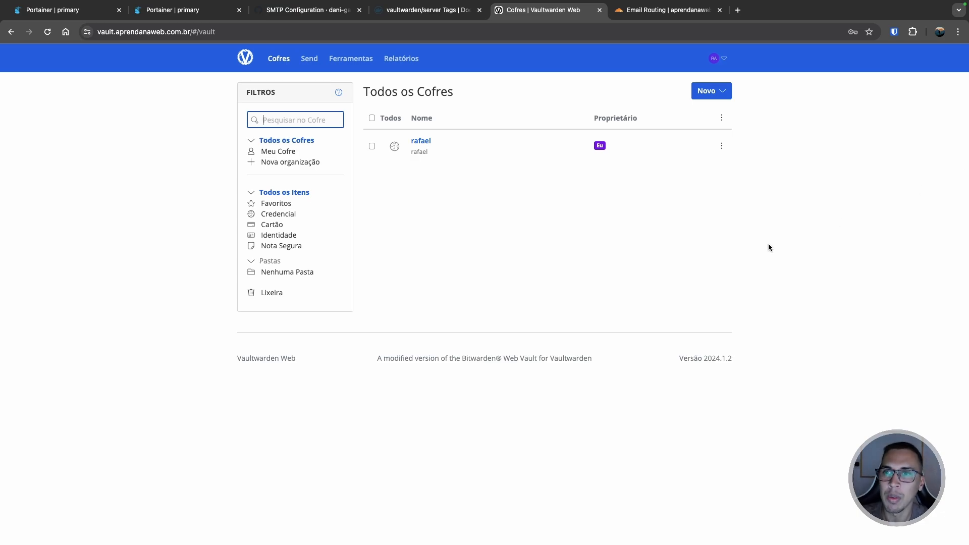
left_click(166, 11)
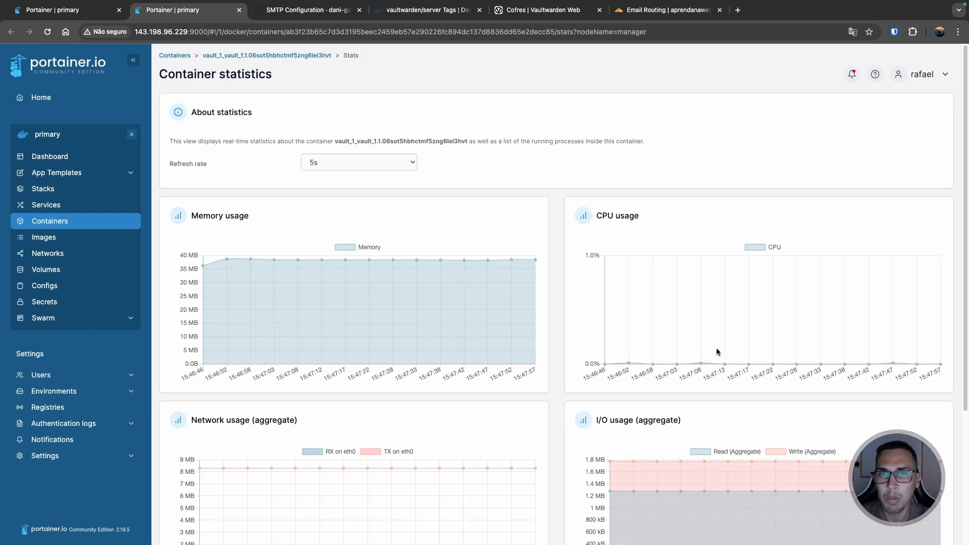
scroll(670, 341, "down", 5)
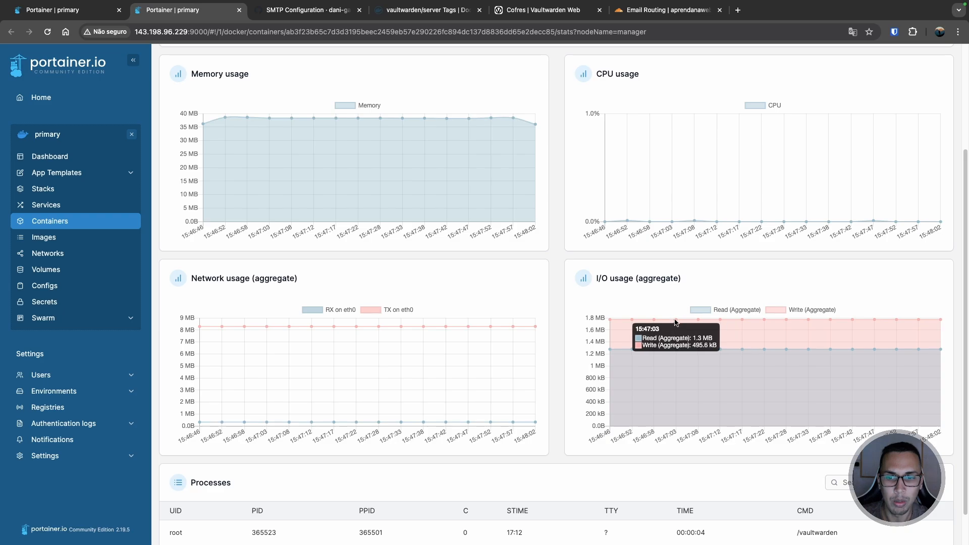
scroll(656, 317, "up", 5)
scroll(639, 346, "down", 5)
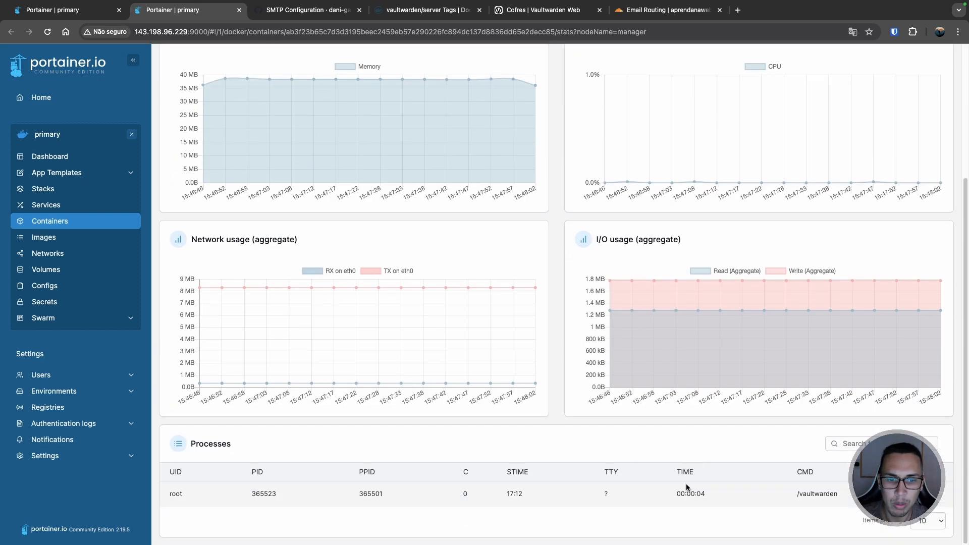
scroll(567, 455, "up", 5)
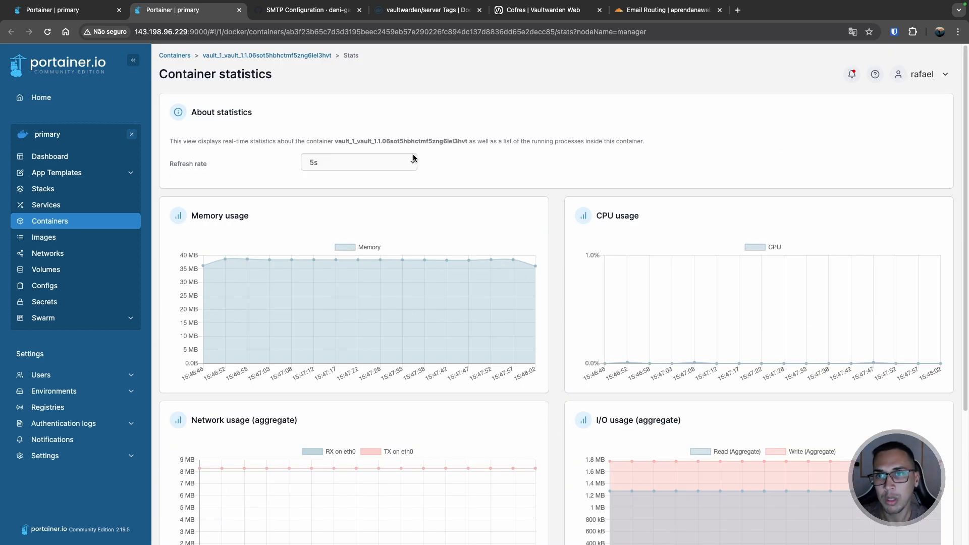
- Review GitHub's SMTP Configuration wiki page, highlighting 'SMTP' in its heading, then return to the Vaultwarden vault tab
left_click(298, 10)
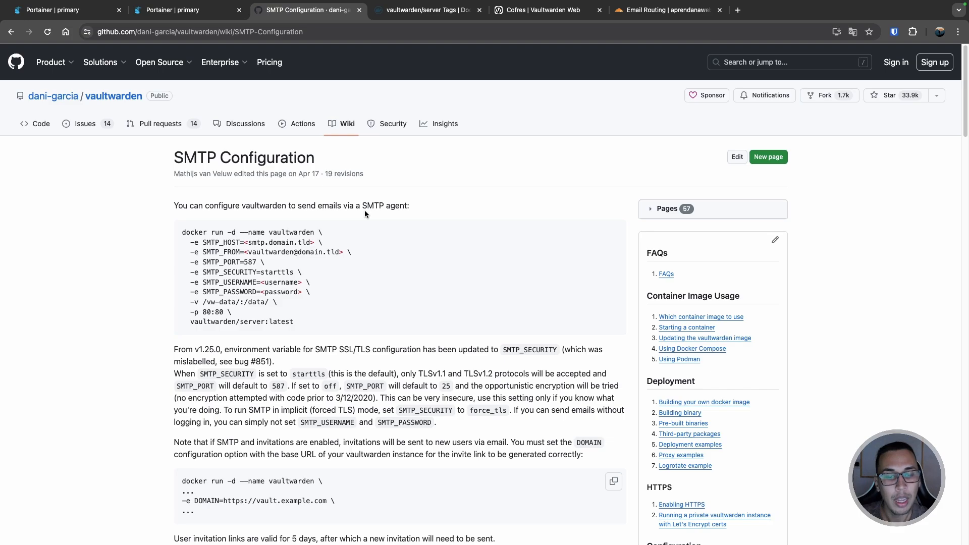
scroll(364, 210, "down", 5)
scroll(366, 213, "down", 5)
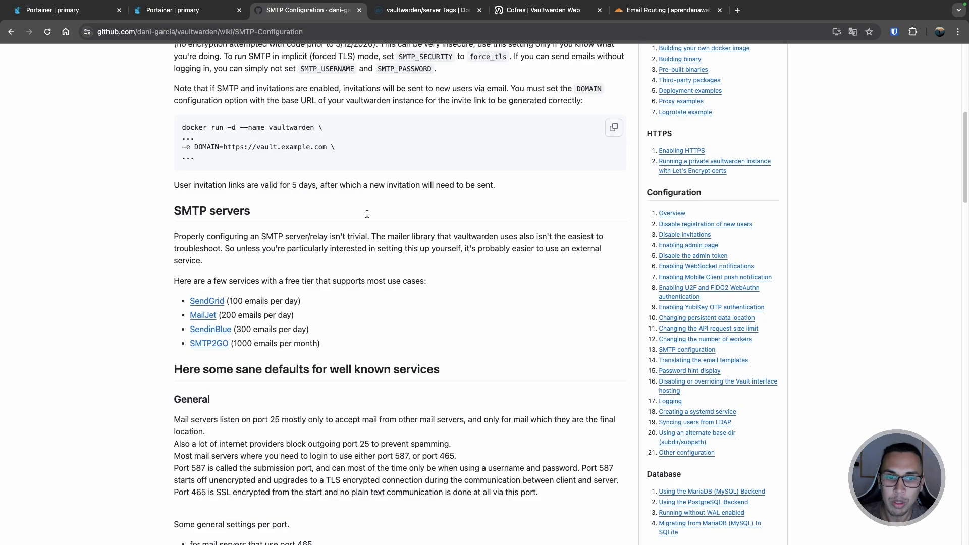
scroll(625, 207, "down", 3)
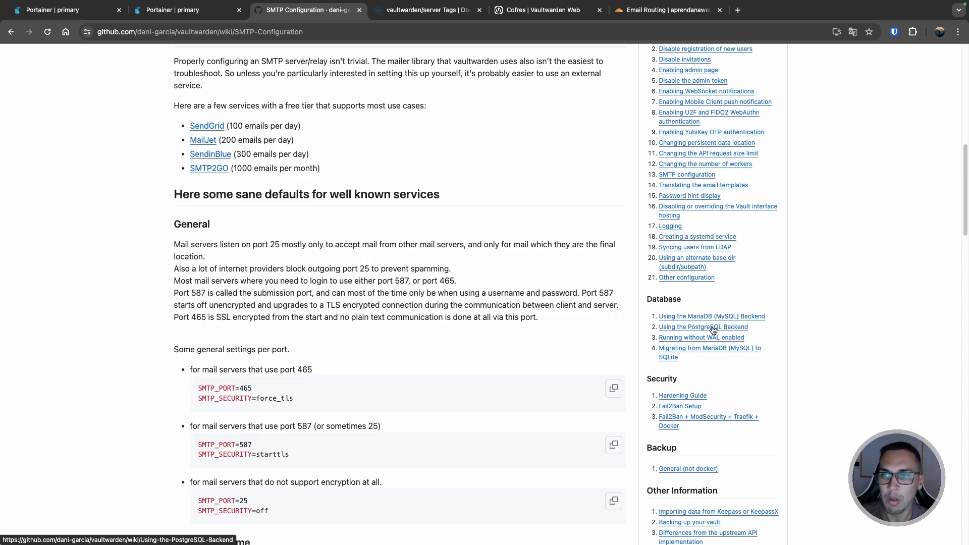
scroll(410, 200, "up", 2)
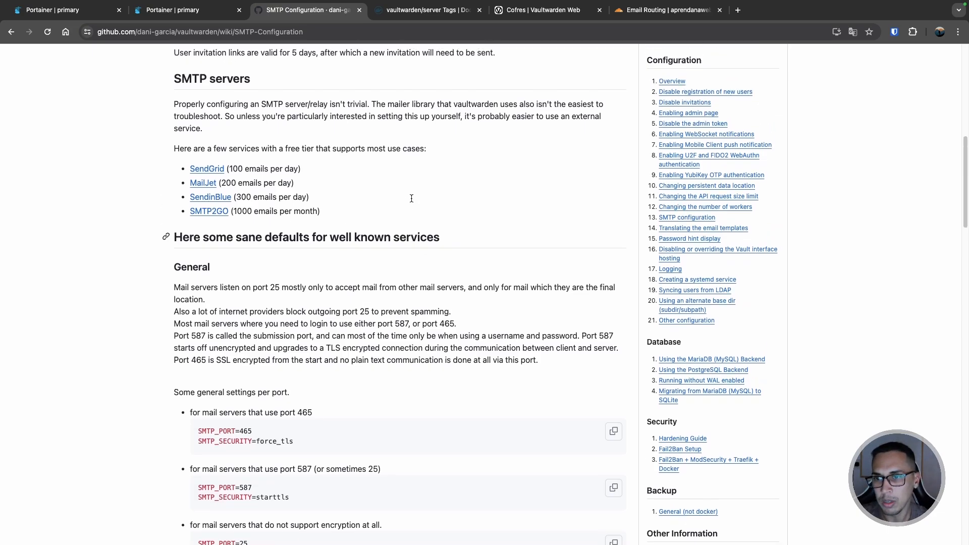
double_click(180, 84)
scroll(264, 137, "up", 4)
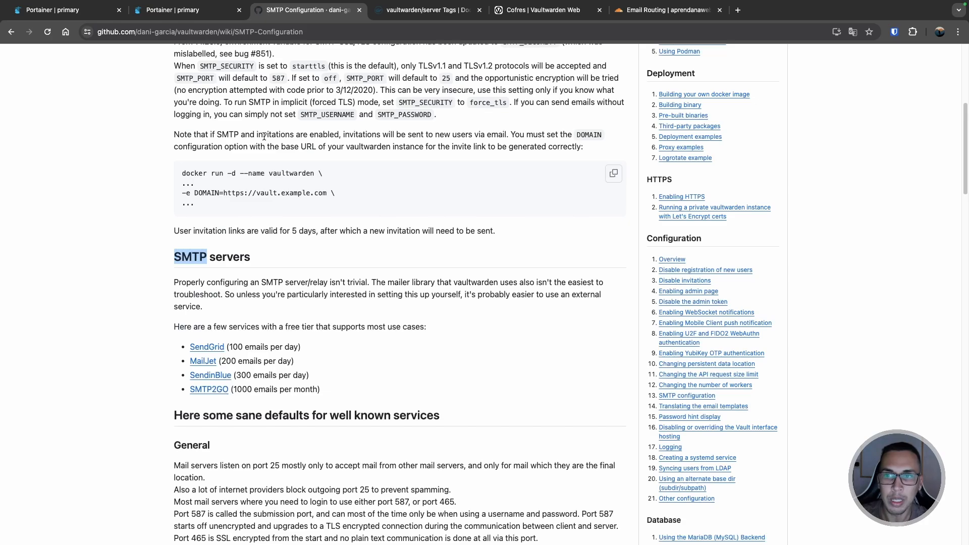
scroll(264, 136, "down", 2)
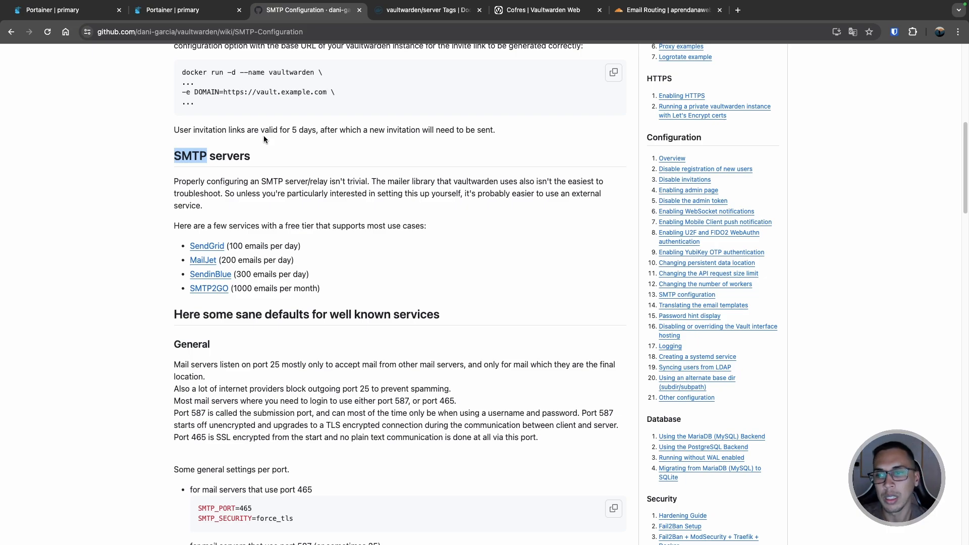
scroll(459, 244, "up", 10)
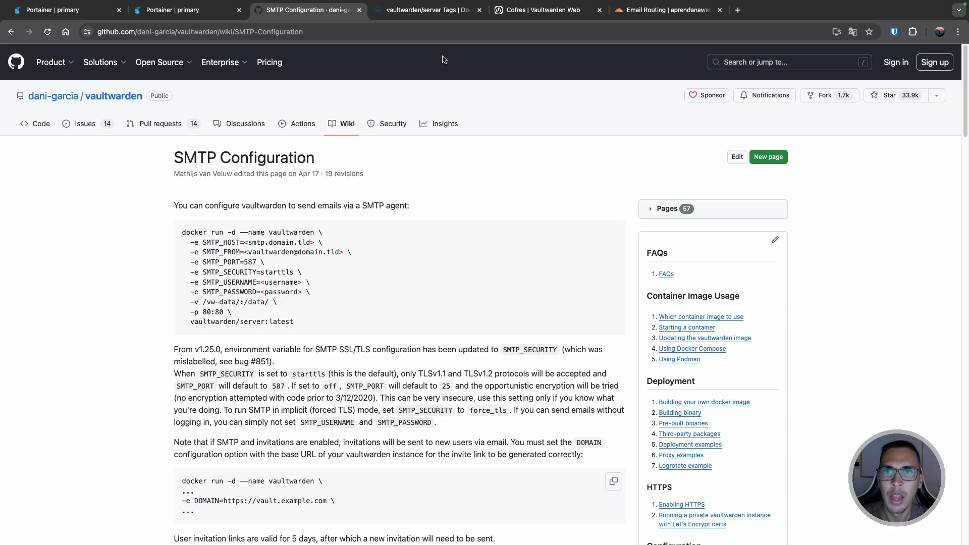
left_click(454, 12)
left_click(510, 12)
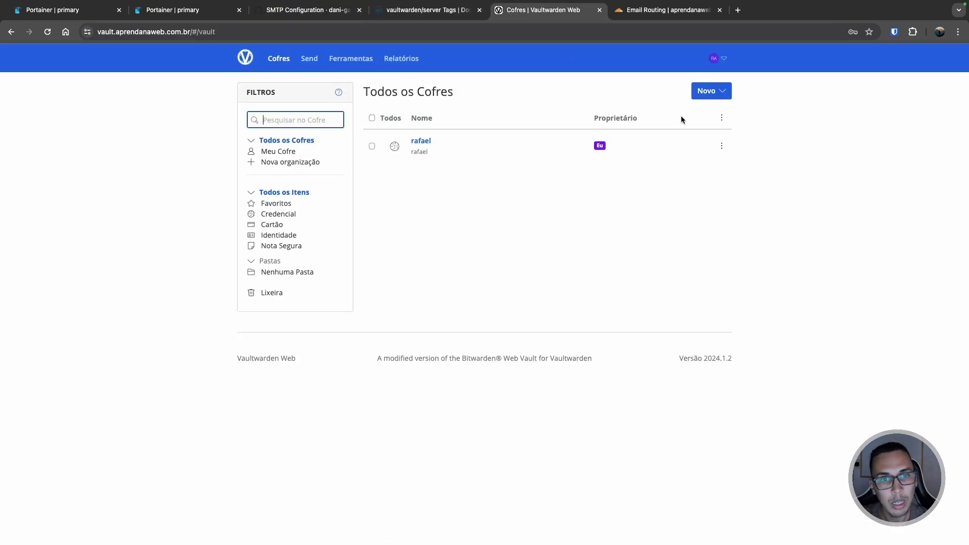